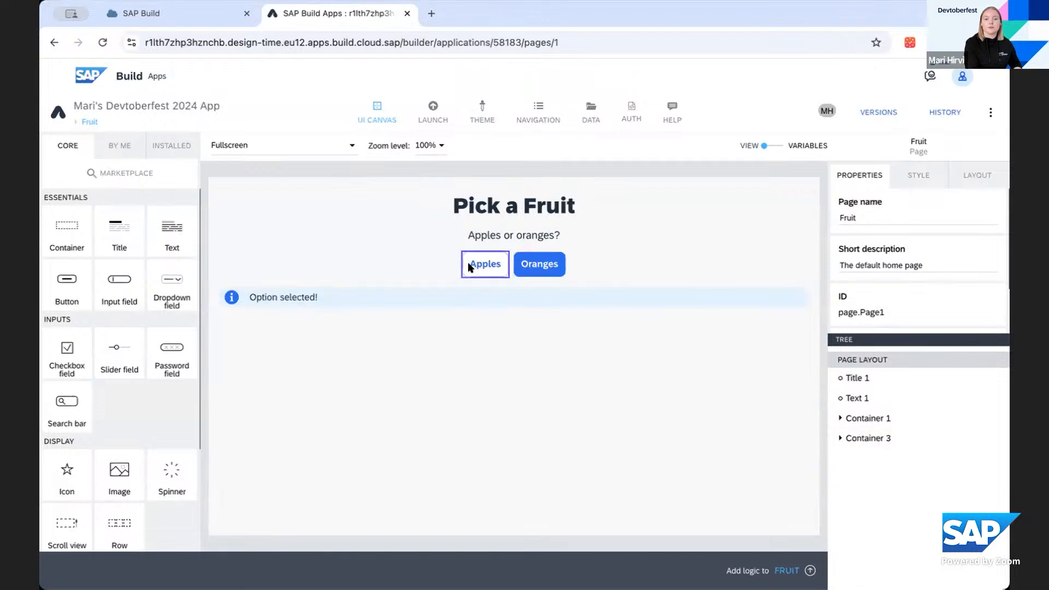
Step: Open the web preview of the original Devtoberfest 2024 app from the preview portal
left_click(432, 112)
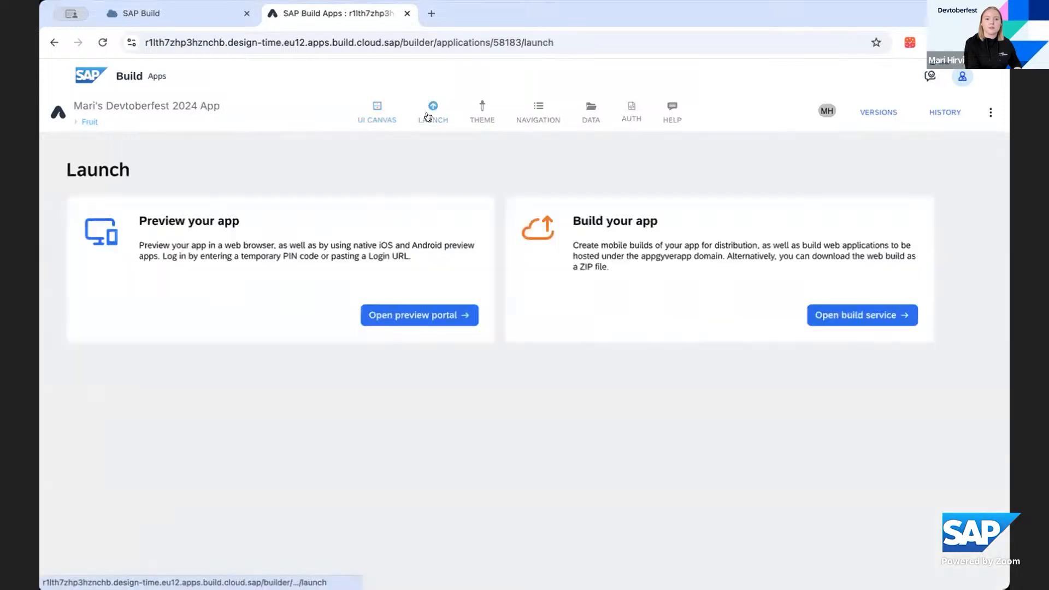
left_click(415, 313)
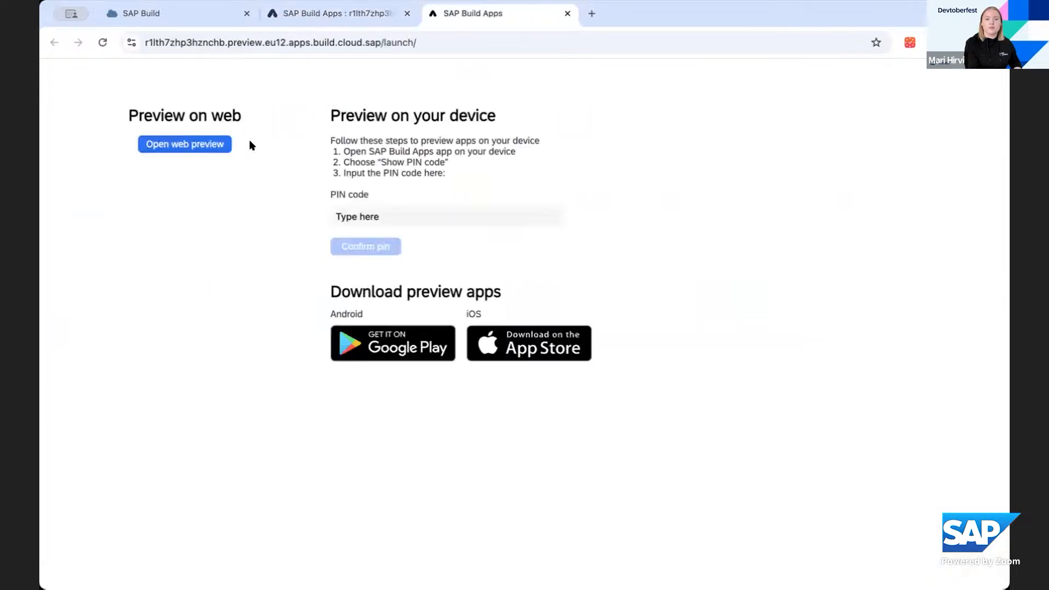
left_click(182, 145)
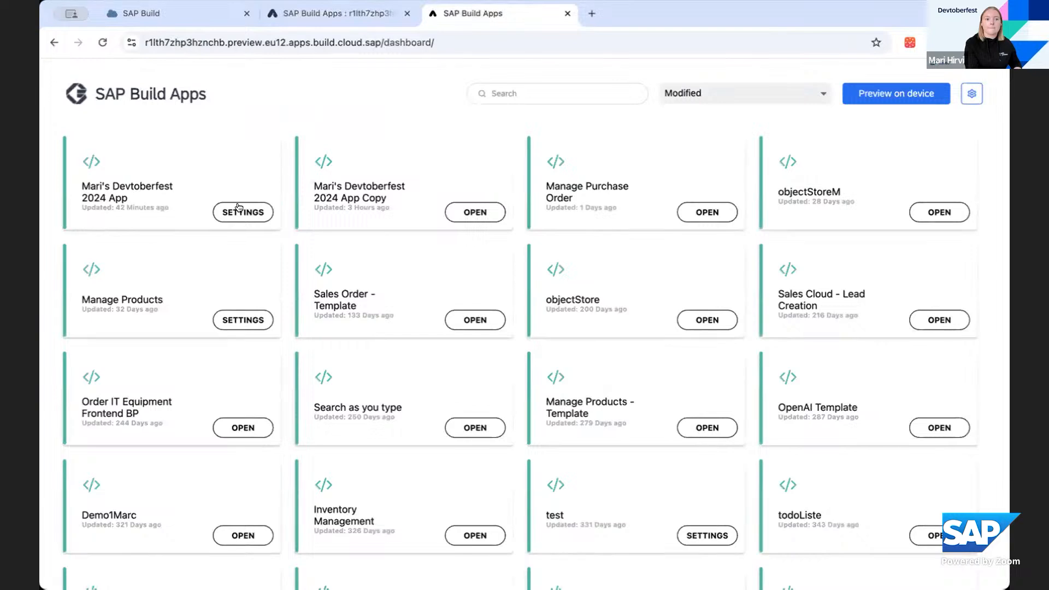
left_click(239, 208)
left_click(644, 364)
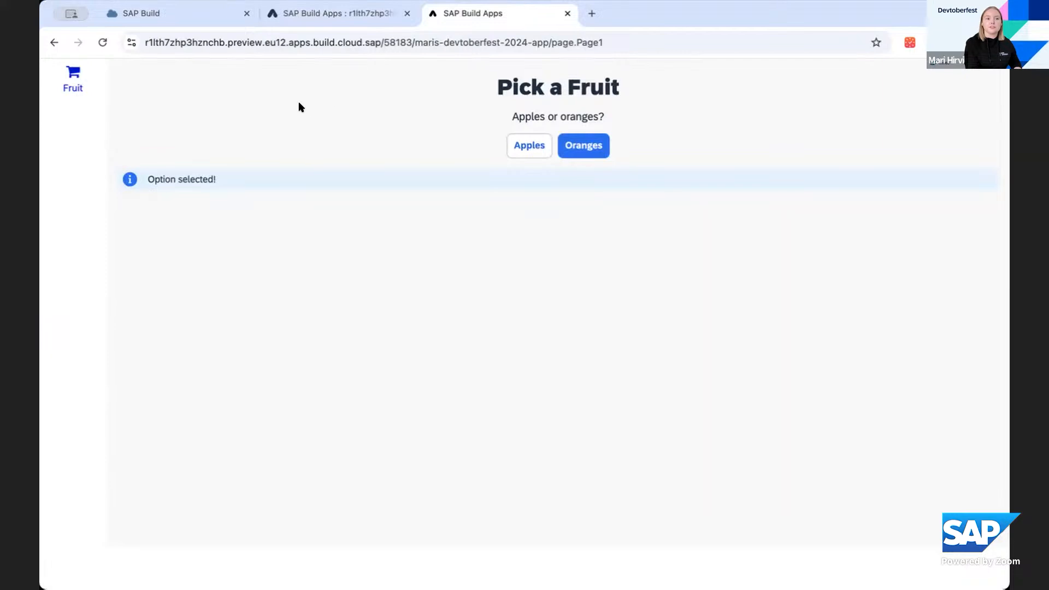
Step: Return to the app builder's UI canvas and expand Container 3 in the page's component tree
left_click(343, 16)
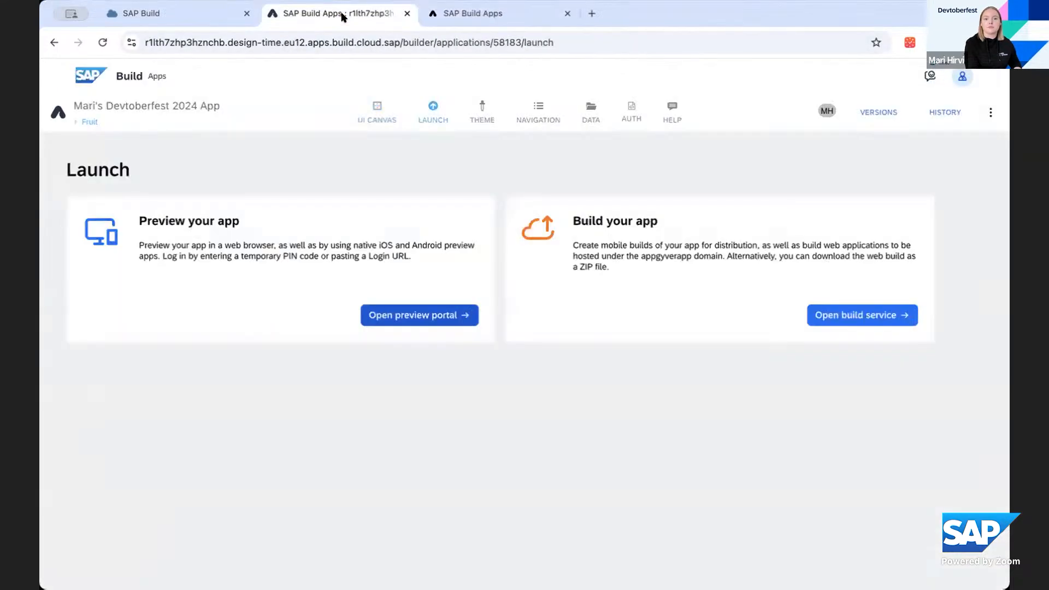
left_click(376, 108)
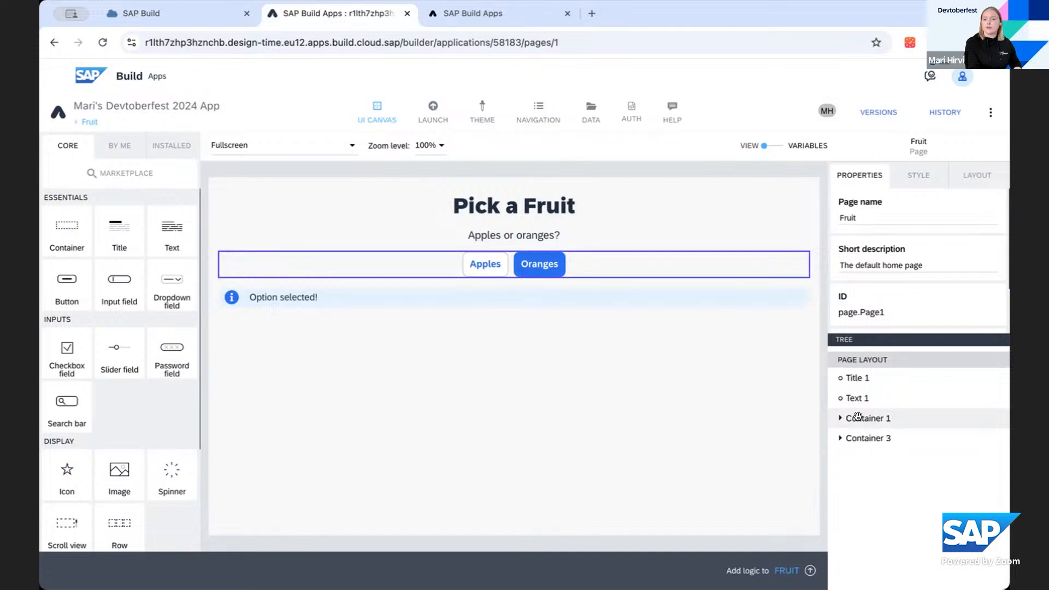
left_click(839, 438)
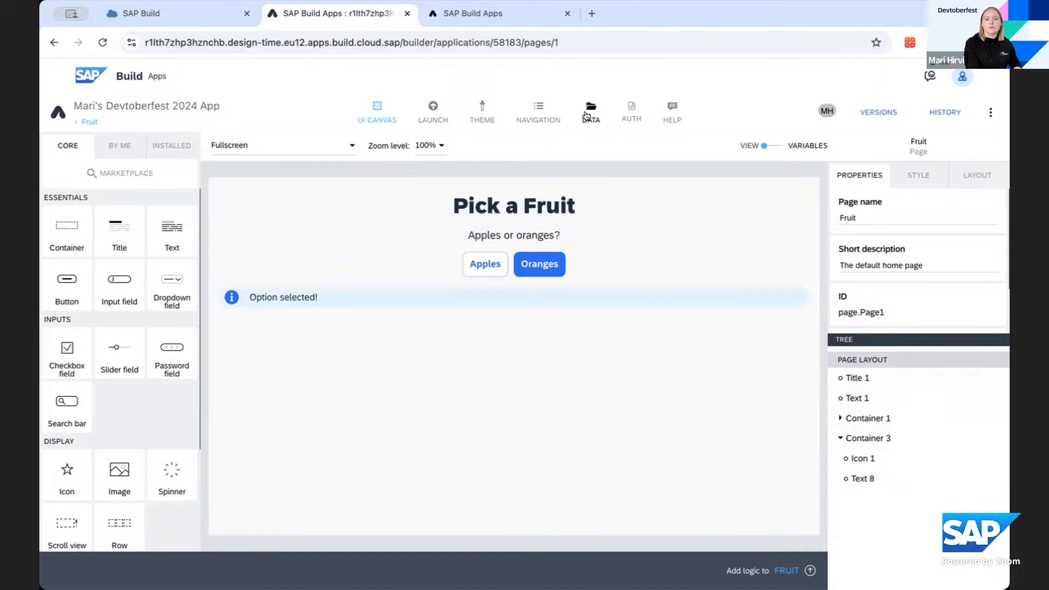
Step: Rename the "Pick a Fruit" title component as "Title: Page"
left_click(511, 207)
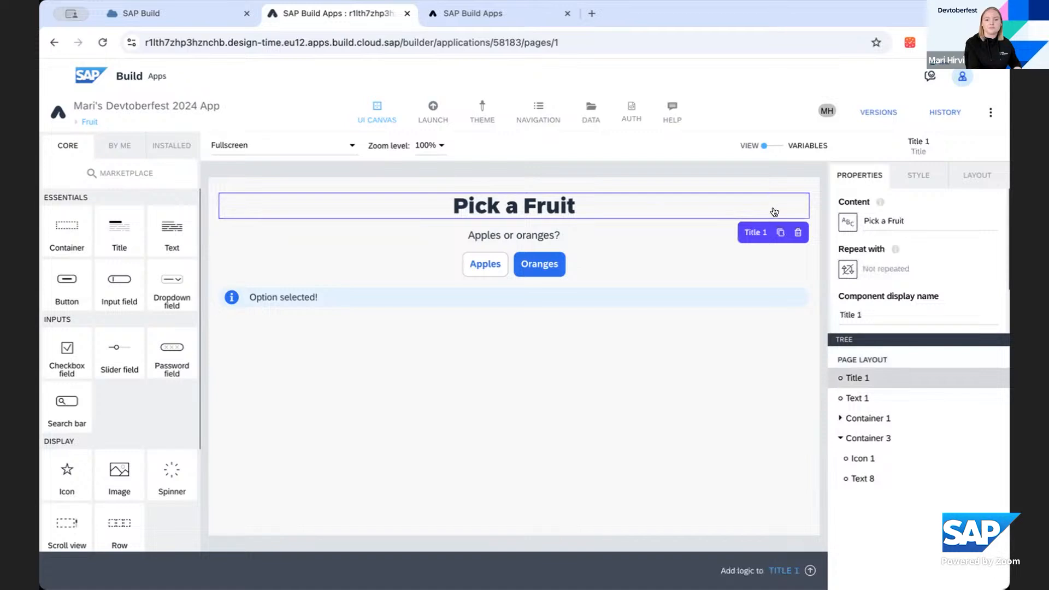
left_click(746, 231)
left_click(761, 233)
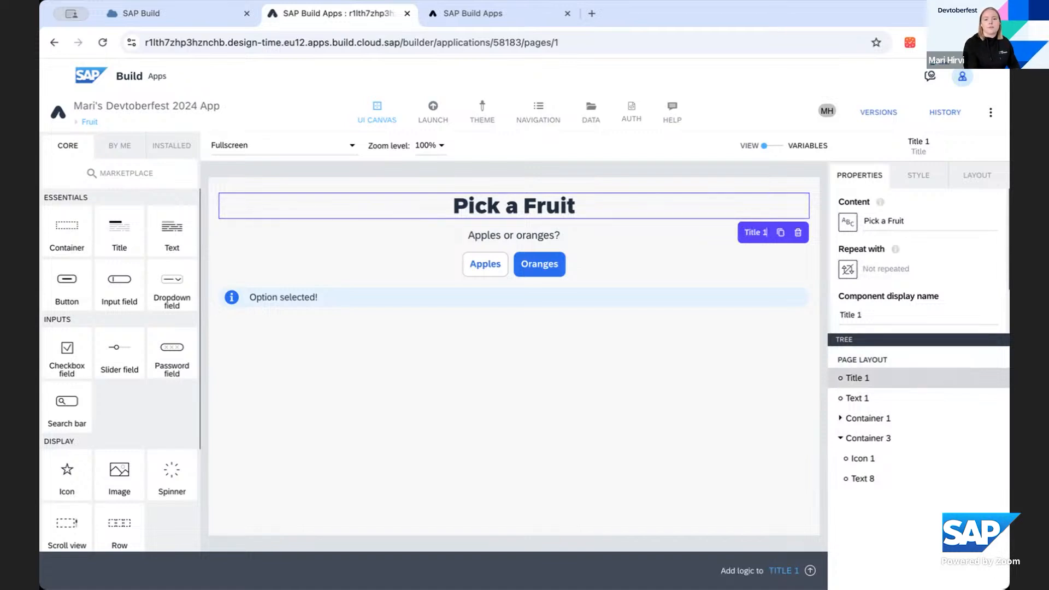
key("BackSpace")
key("BackSpace")
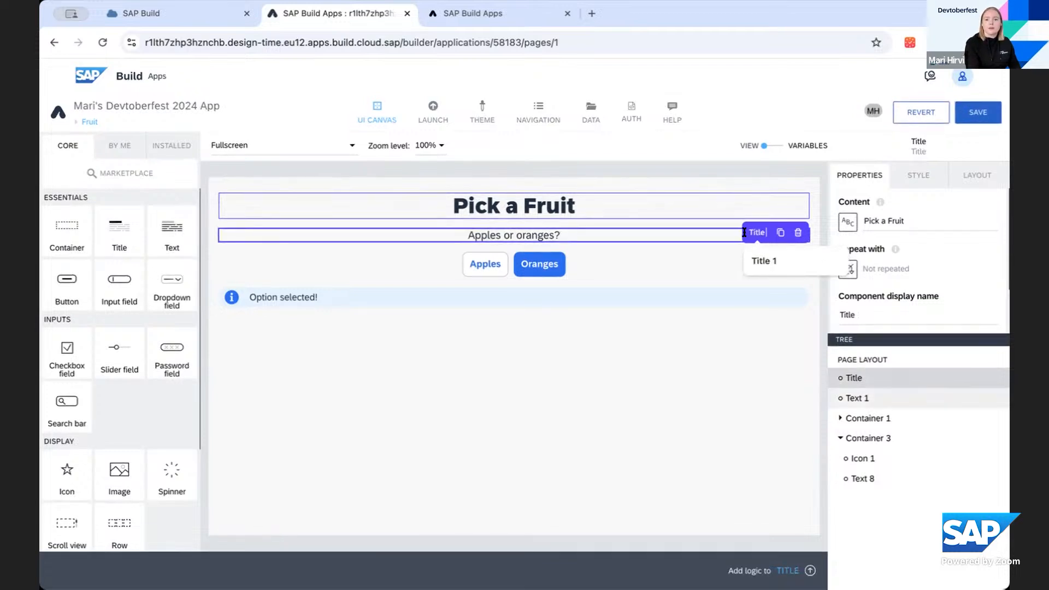
type(": p")
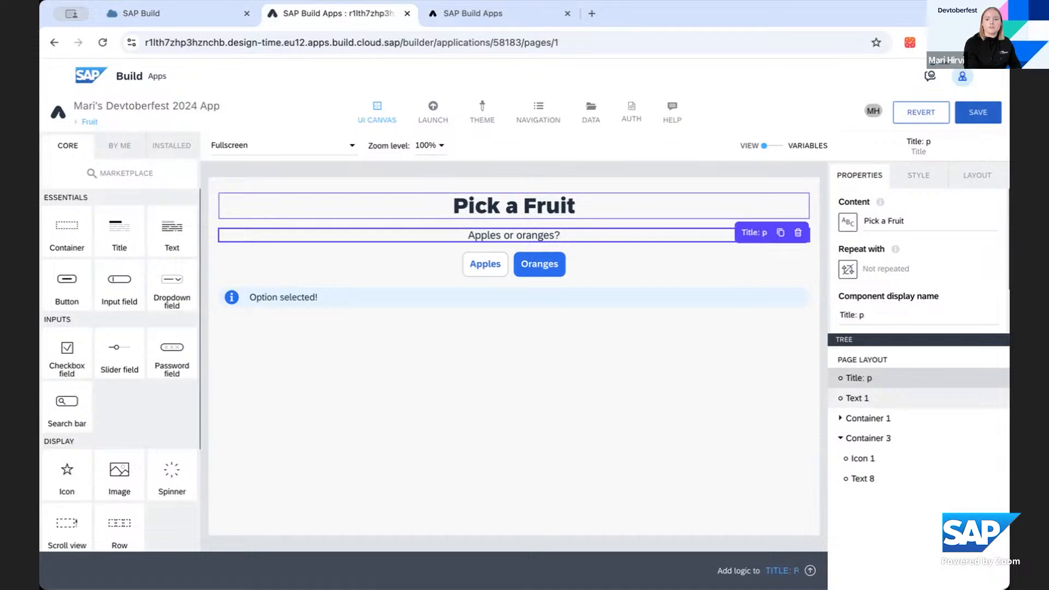
key("BackSpace")
type("P")
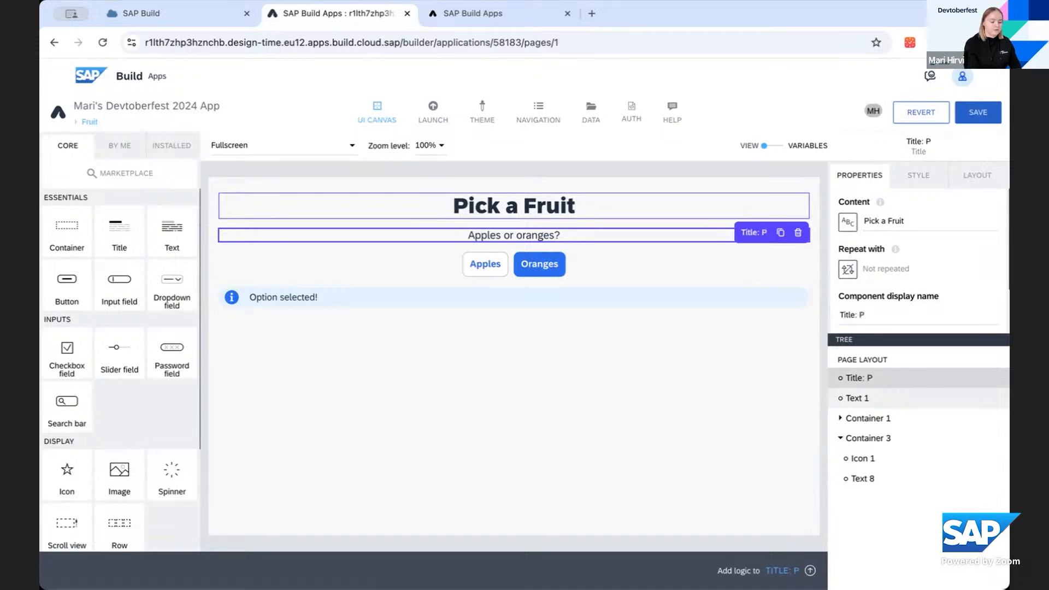
type("age")
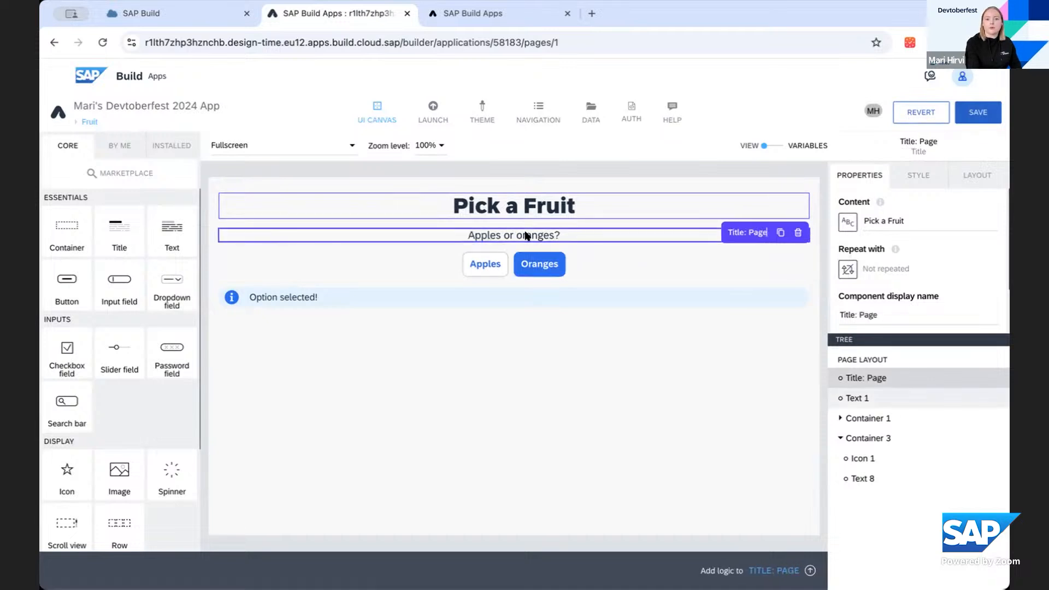
Step: Rename the "Apples or oranges?" text component as "Text: Description"
left_click(526, 236)
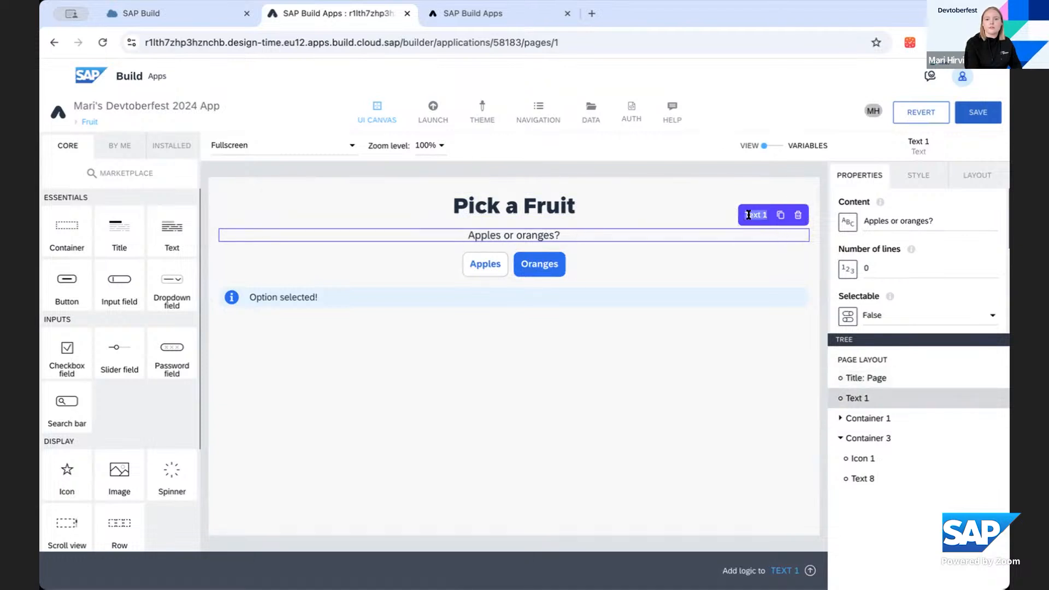
left_click(766, 215)
key("BackSpace")
key("BackSpace")
type(":")
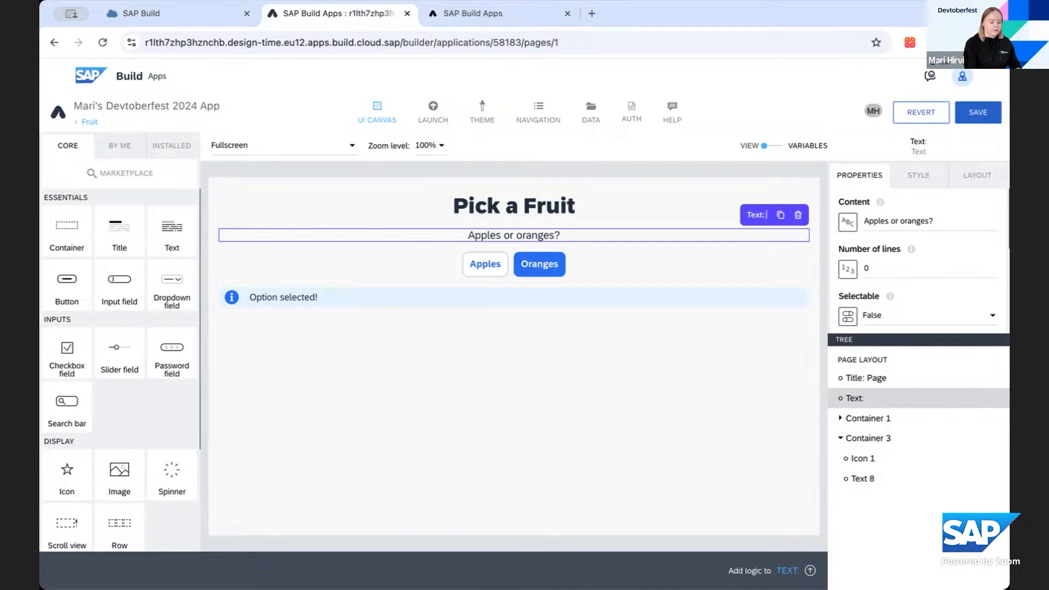
type(" descrip")
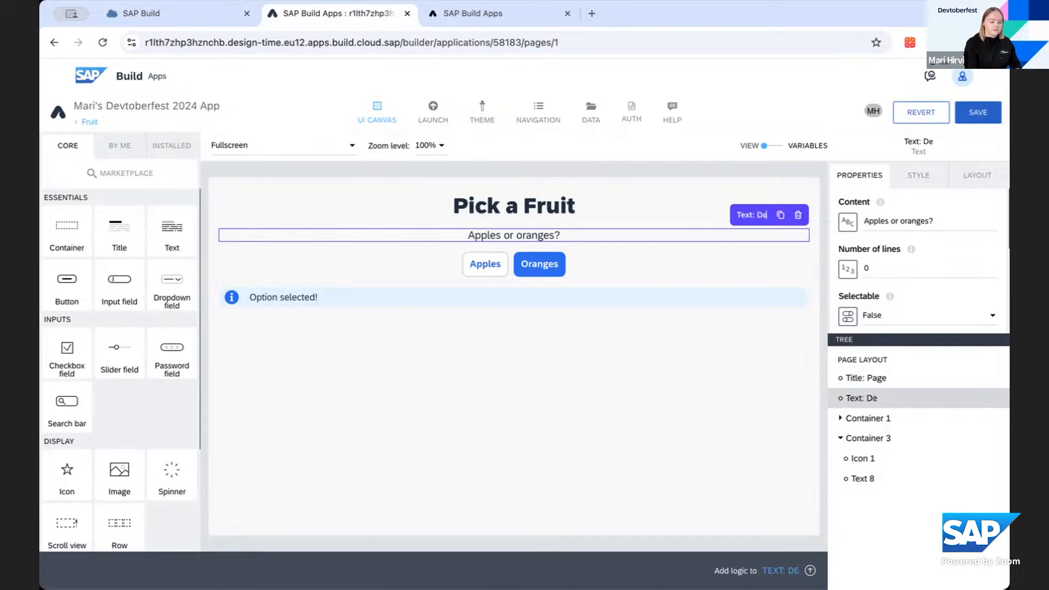
type("tion")
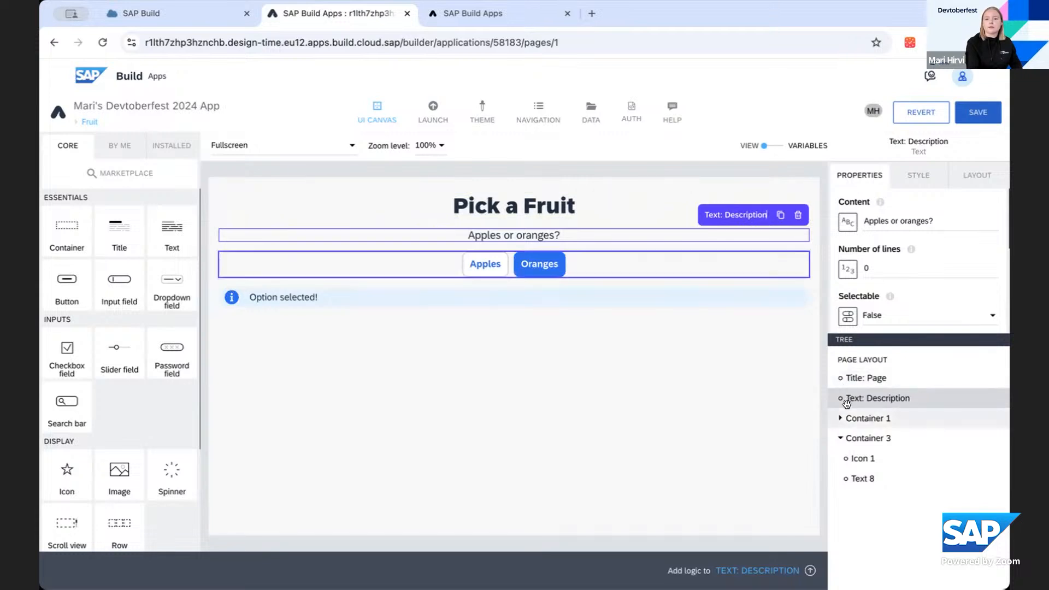
Step: Move Container 2 out of Container 1 to the page level above it, and delete the emptied Container 1
left_click(837, 418)
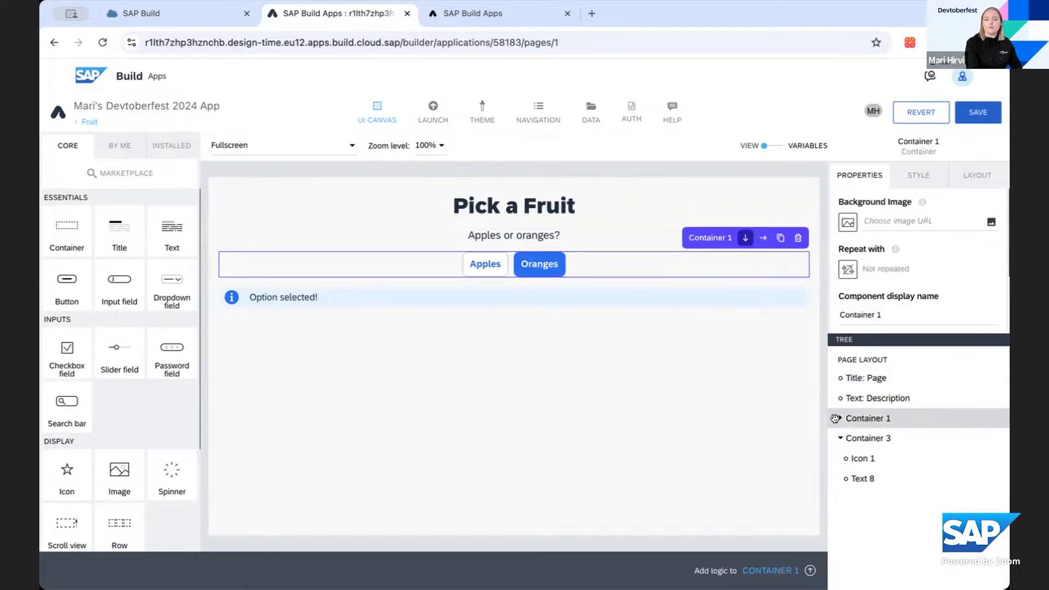
left_click(836, 419)
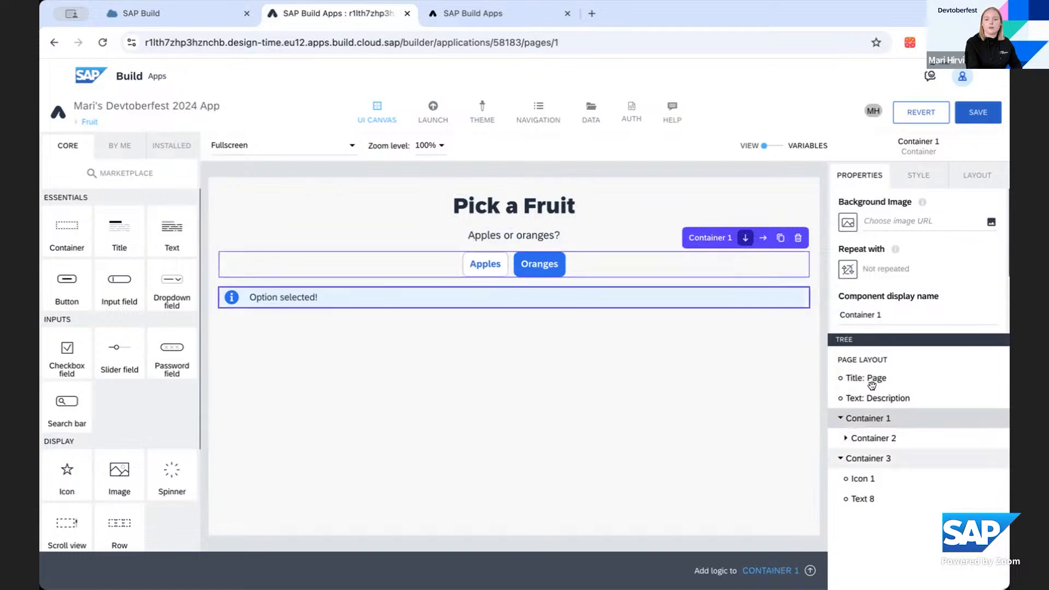
left_click(845, 438)
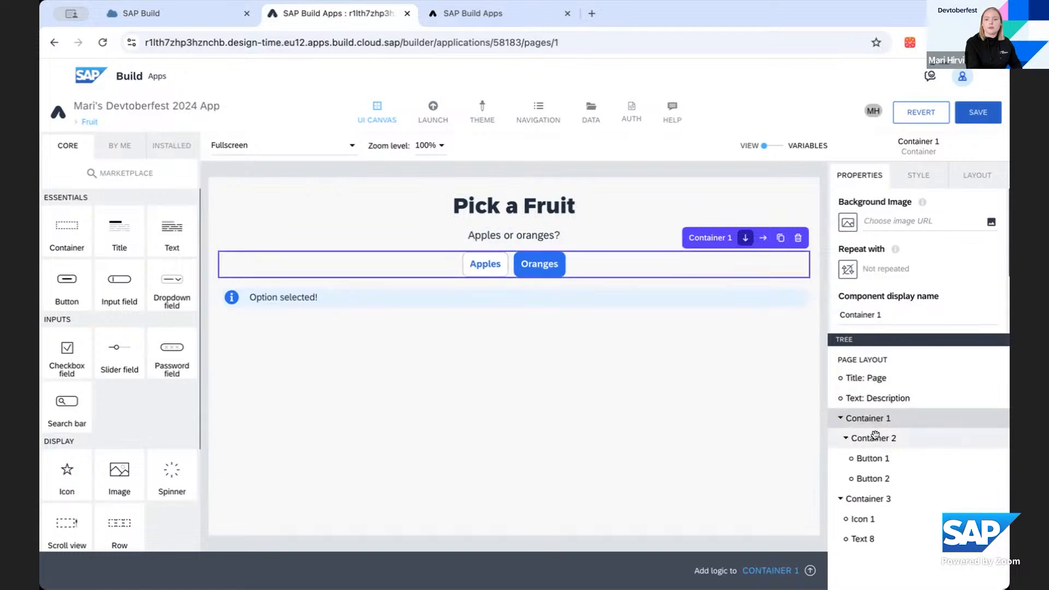
left_click(869, 437)
left_click(846, 438)
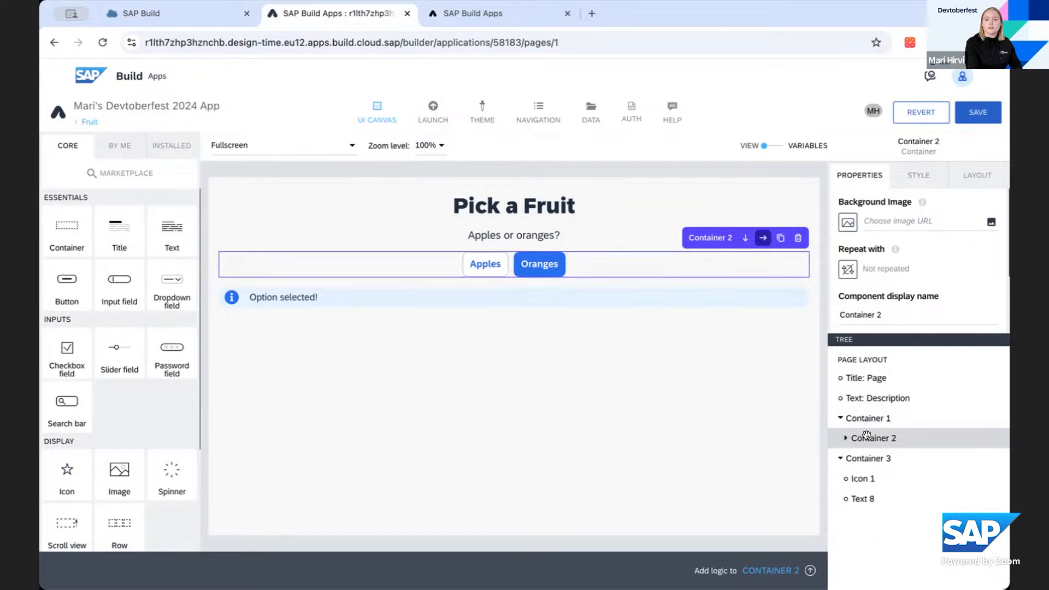
left_click_drag(857, 438, 875, 419)
left_click(867, 438)
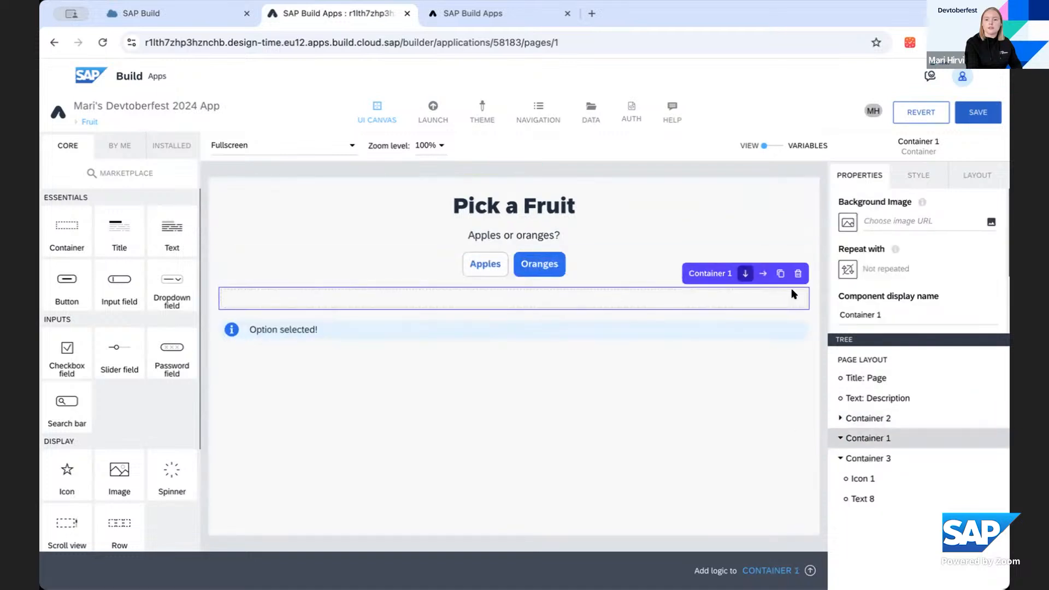
left_click(798, 275)
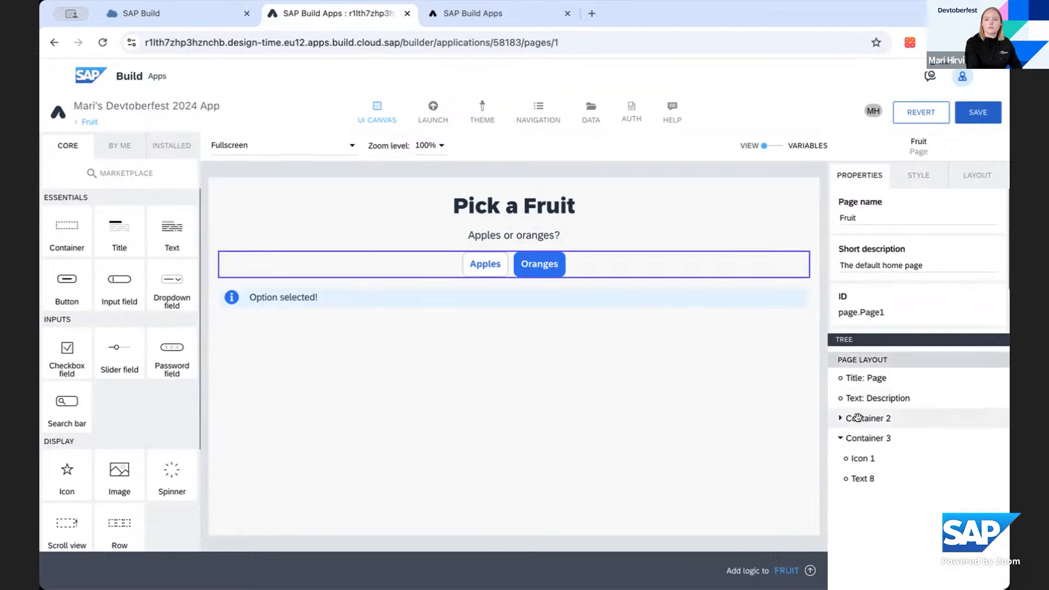
Step: Rename the container holding the Apples and Oranges buttons as "Container: Buttons"
left_click(883, 418)
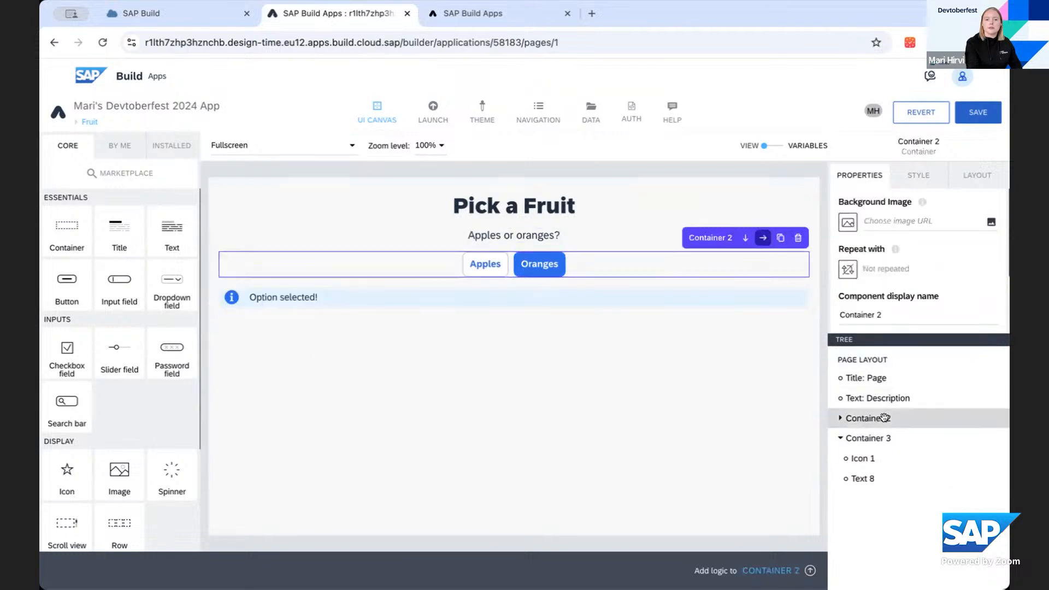
double_click(709, 238)
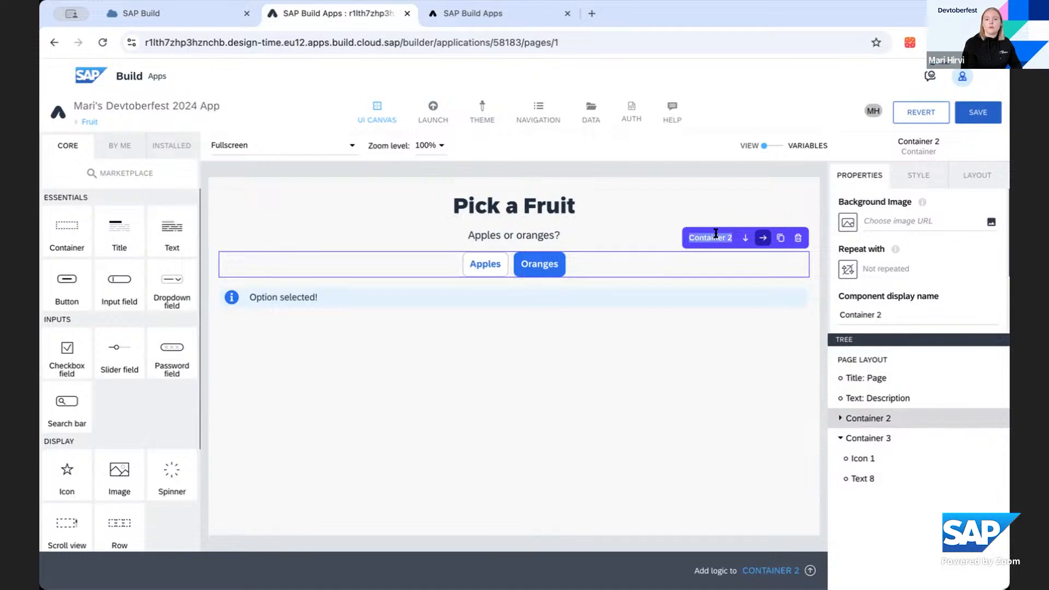
key("Right")
key("BackSpace")
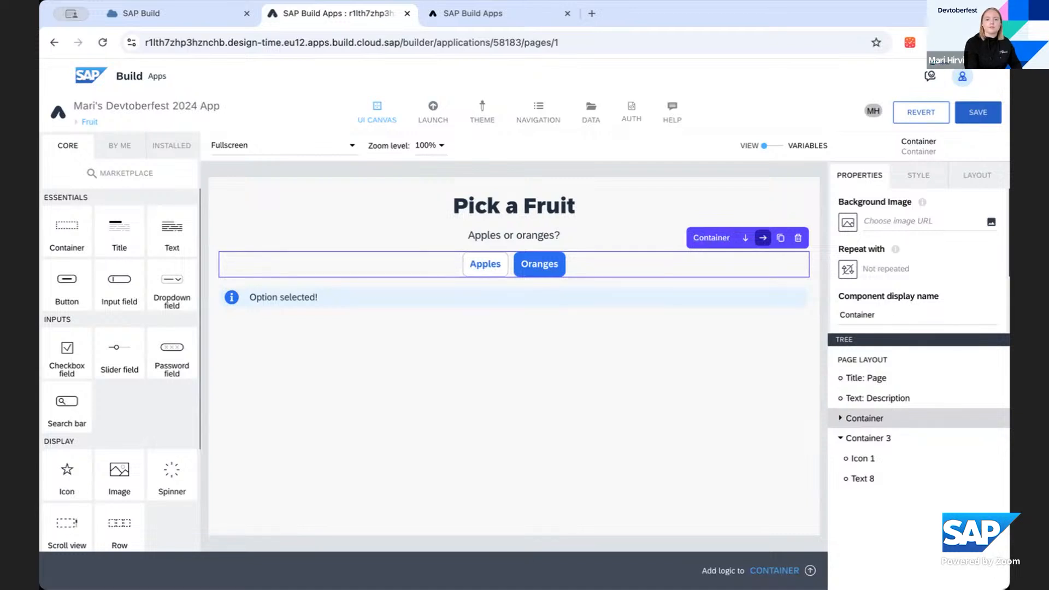
type(": Buttons")
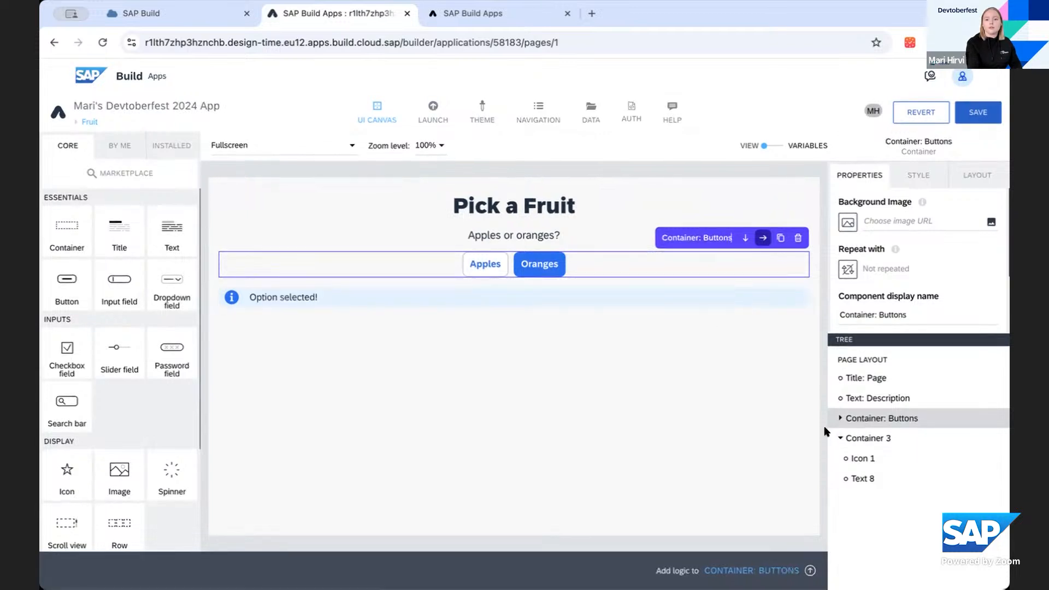
Step: Rename the Apples button component in the buttons container as "Button: Option 1"
left_click(840, 417)
left_click(855, 437)
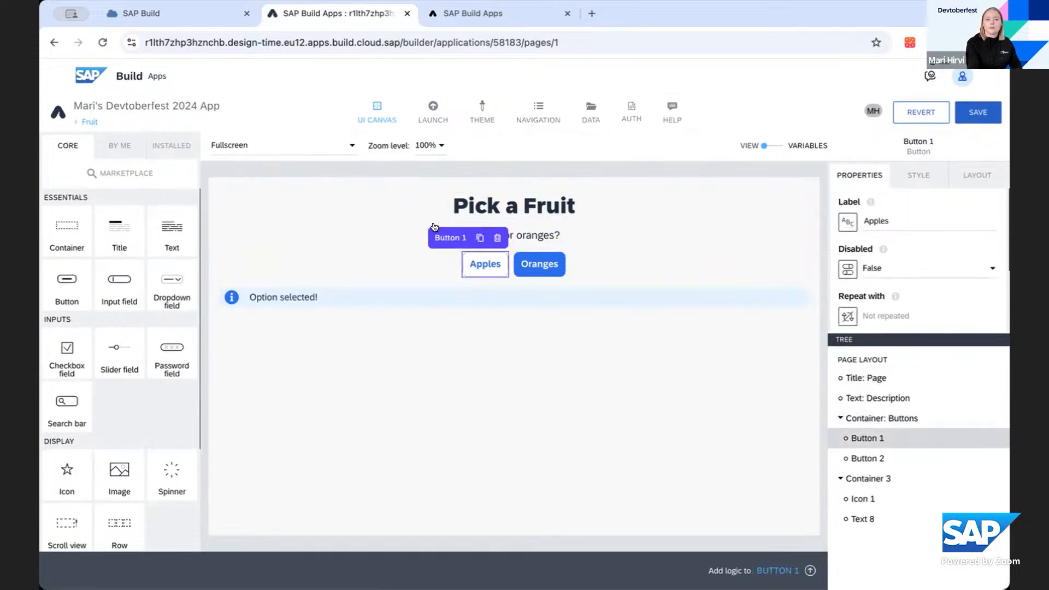
left_click(460, 238)
key("Right")
key("BackSpace")
type(":")
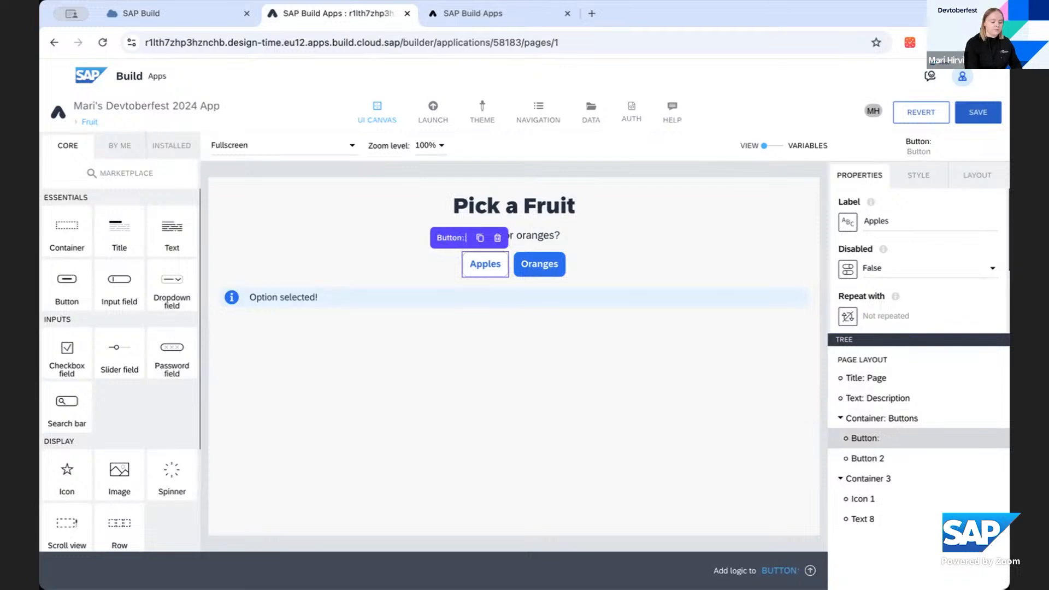
type(" Option 1")
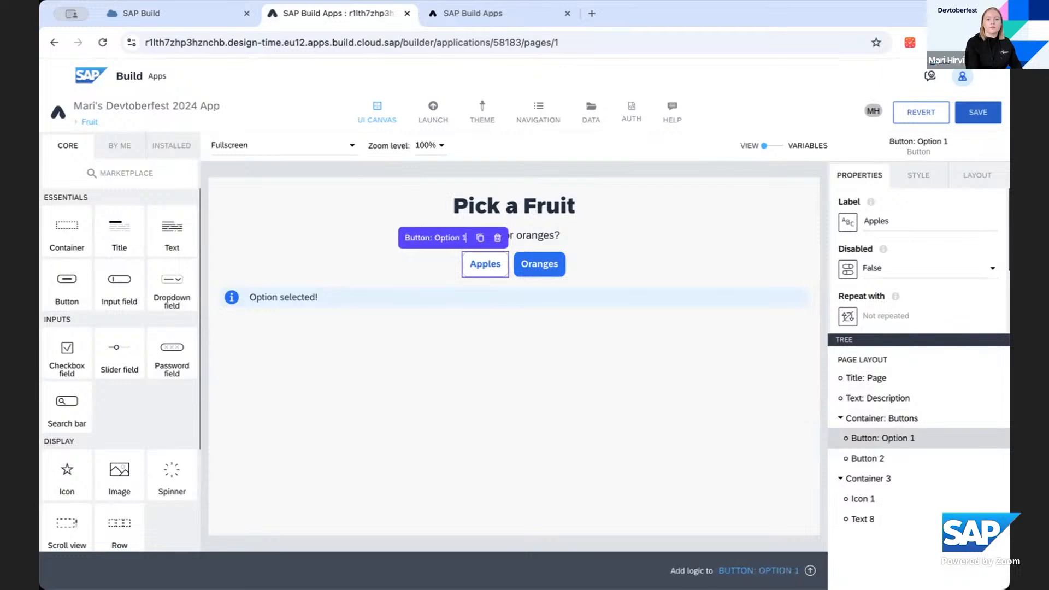
Step: Rename the Oranges button component as "Button: Option 2"
left_click(536, 272)
left_click(516, 238)
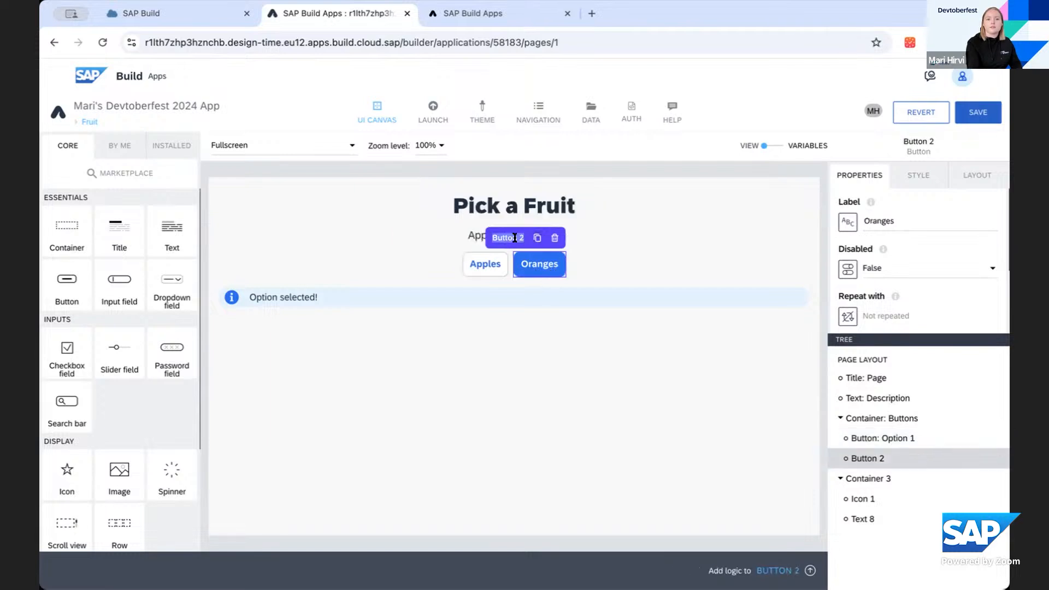
type("Button:")
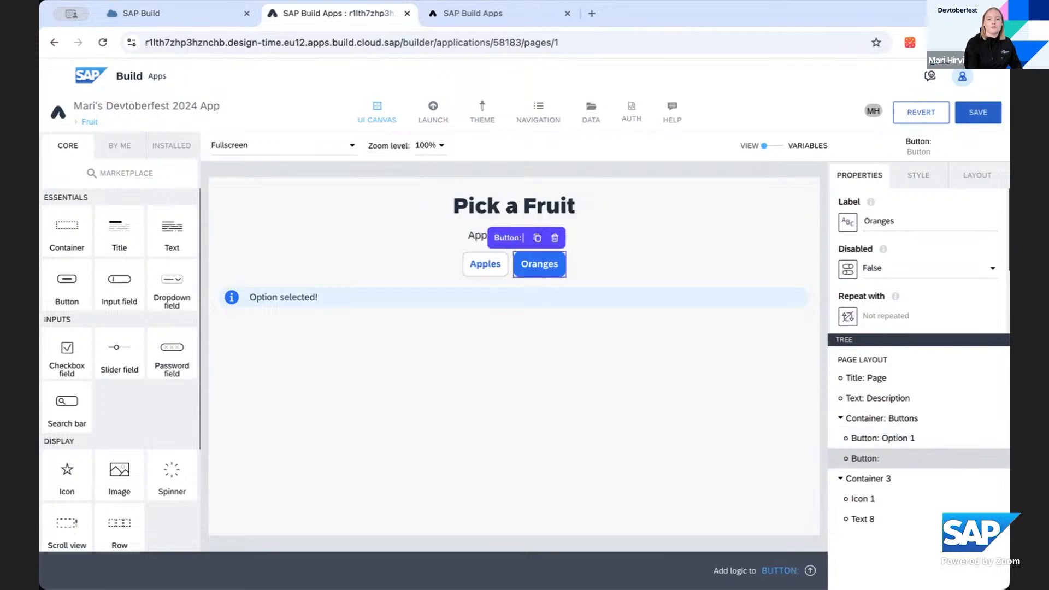
type(" Option")
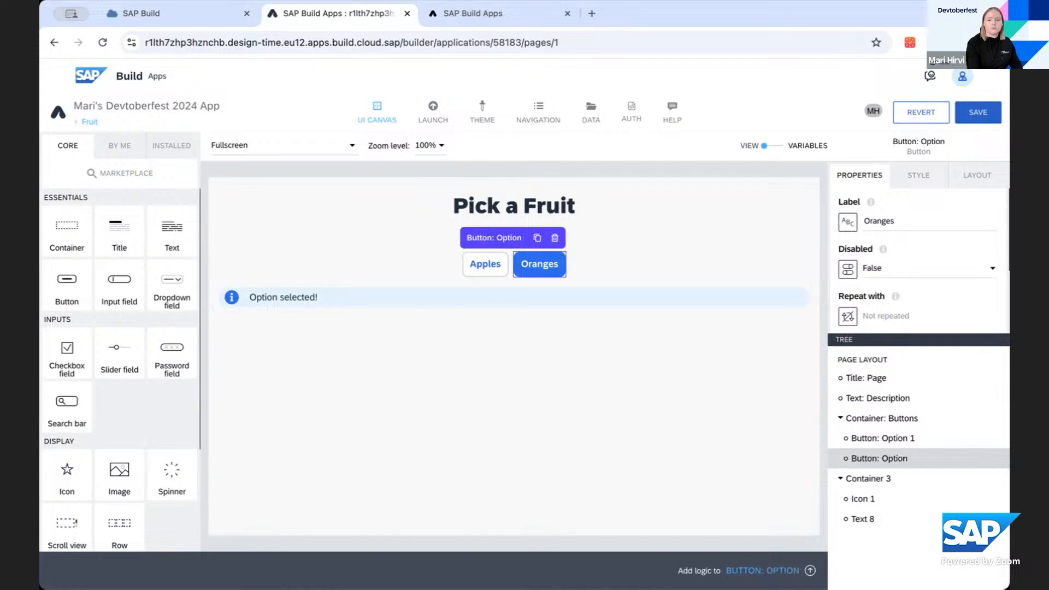
type(" 2")
Step: Rename the container holding the "Option selected!" message as "Container: Message" and save the app
left_click(867, 475)
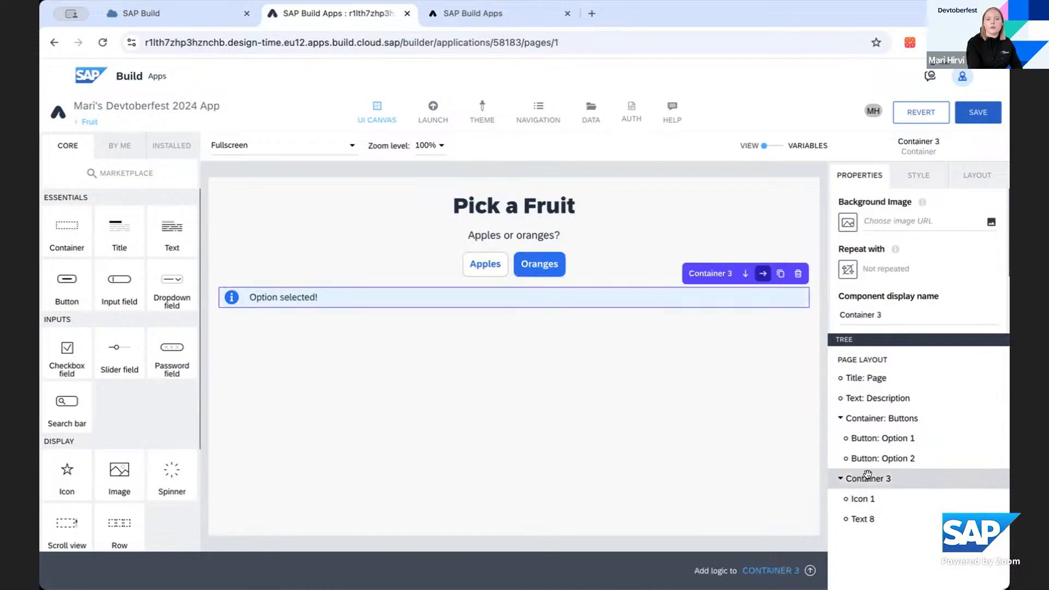
double_click(721, 273)
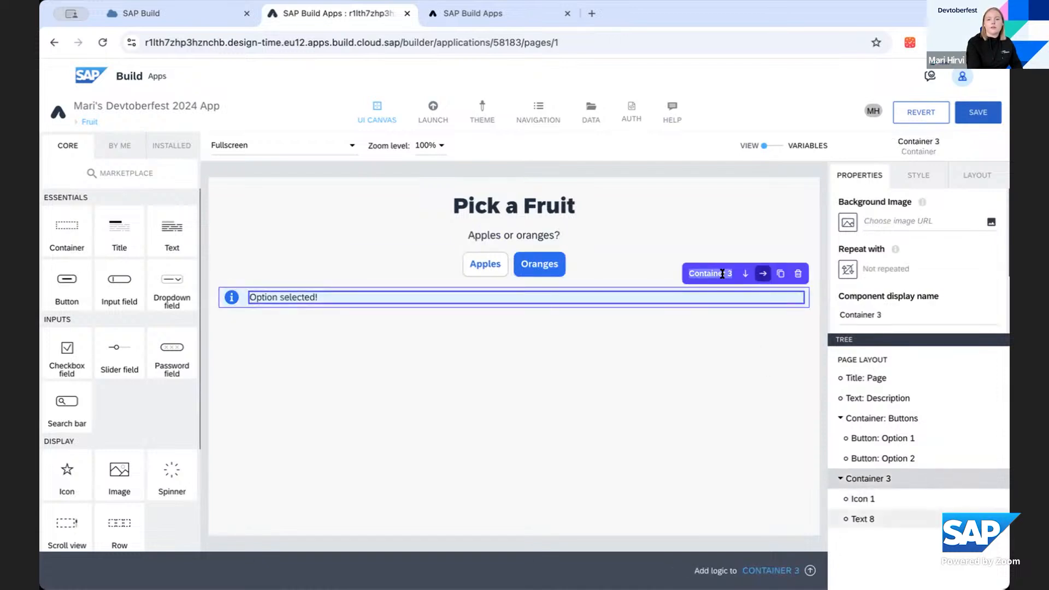
left_click(731, 273)
key("BackSpace")
key("BackSpace")
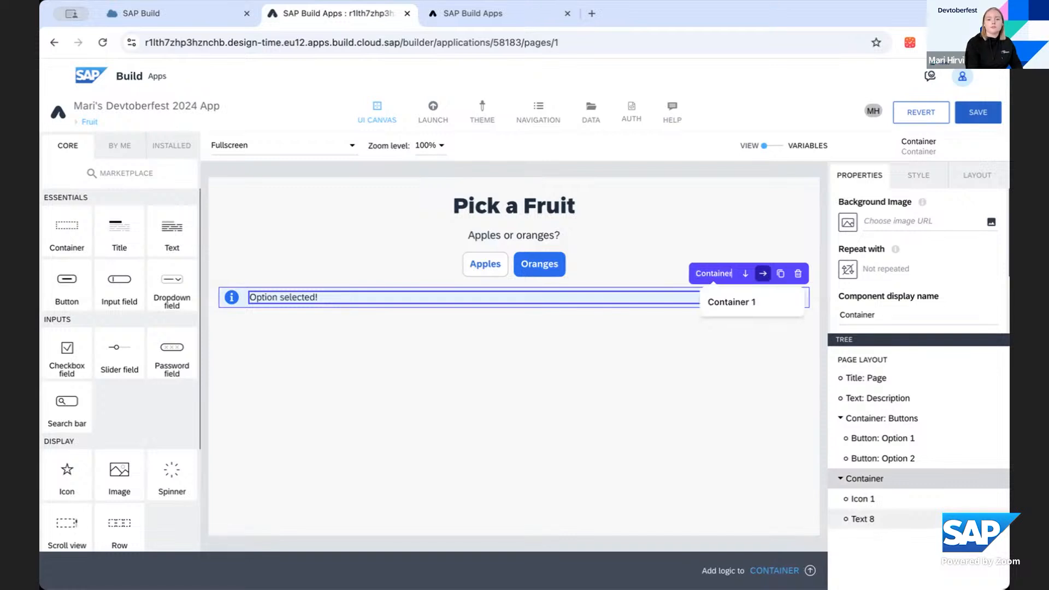
type(": Mes")
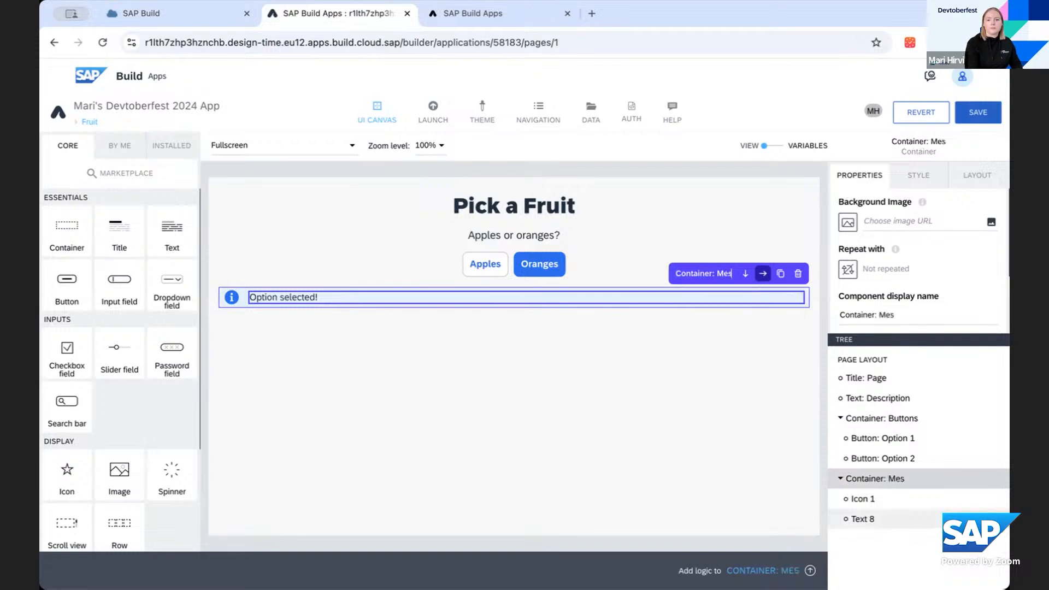
type("sage")
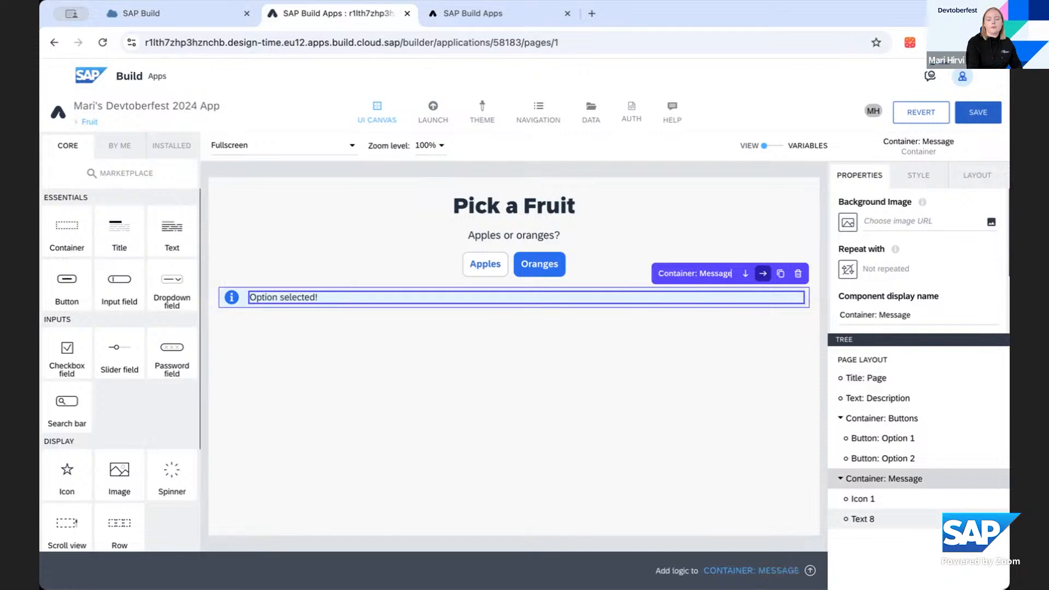
left_click(628, 381)
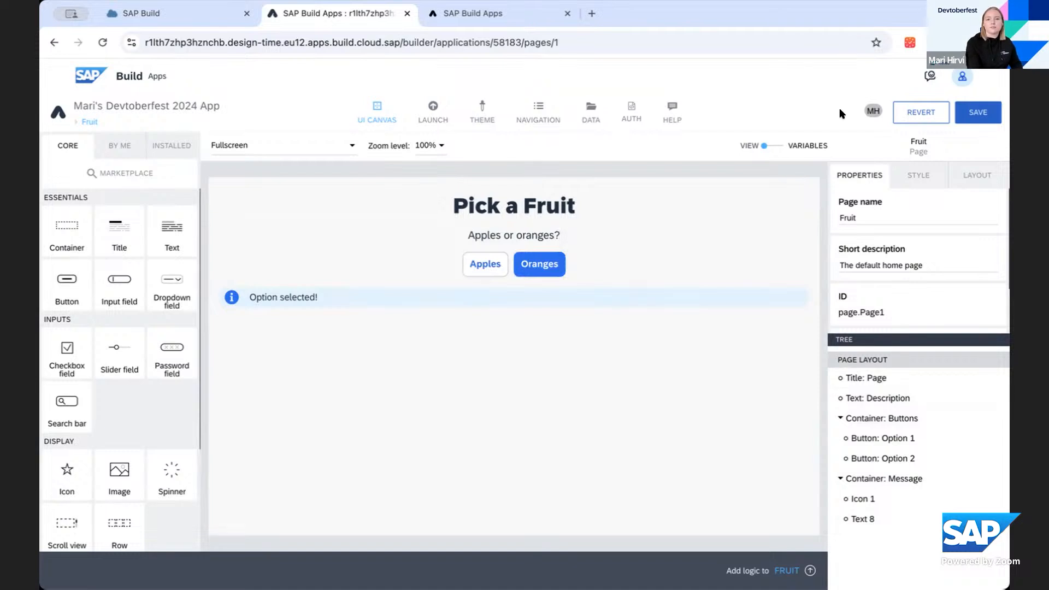
left_click(978, 112)
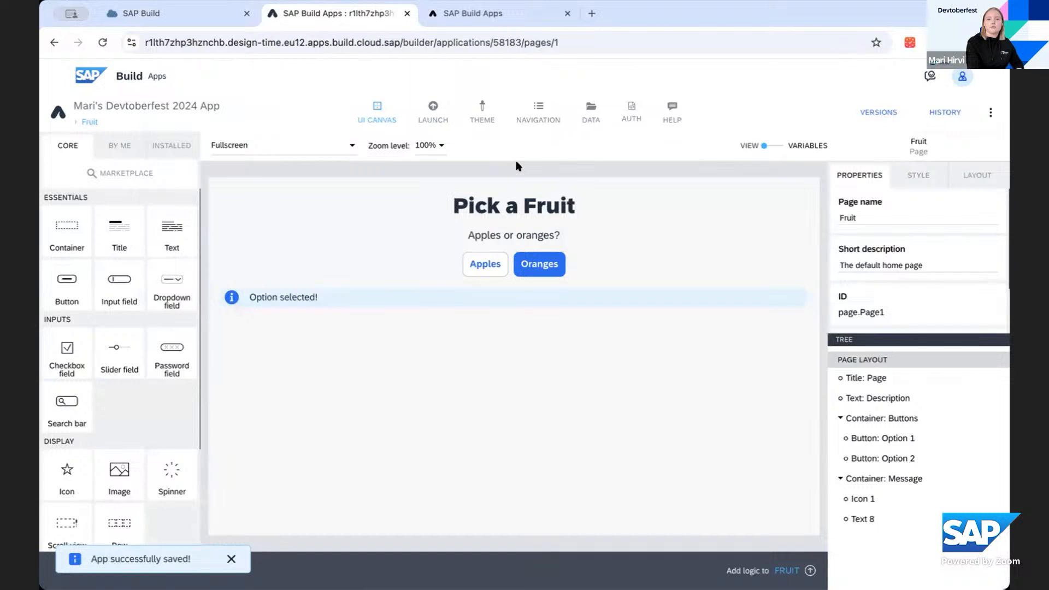
left_click(766, 146)
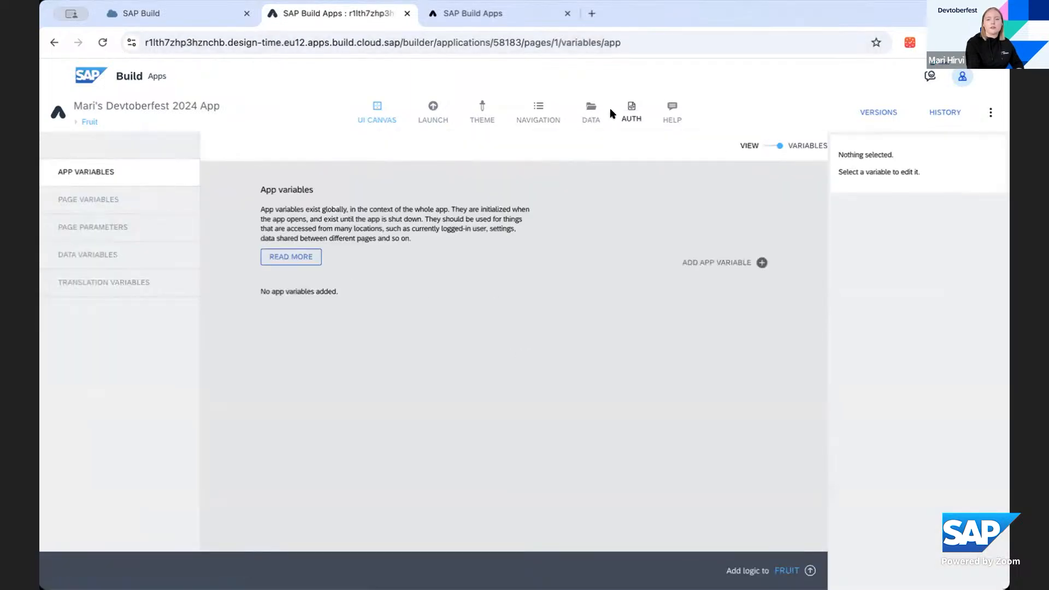
left_click(768, 145)
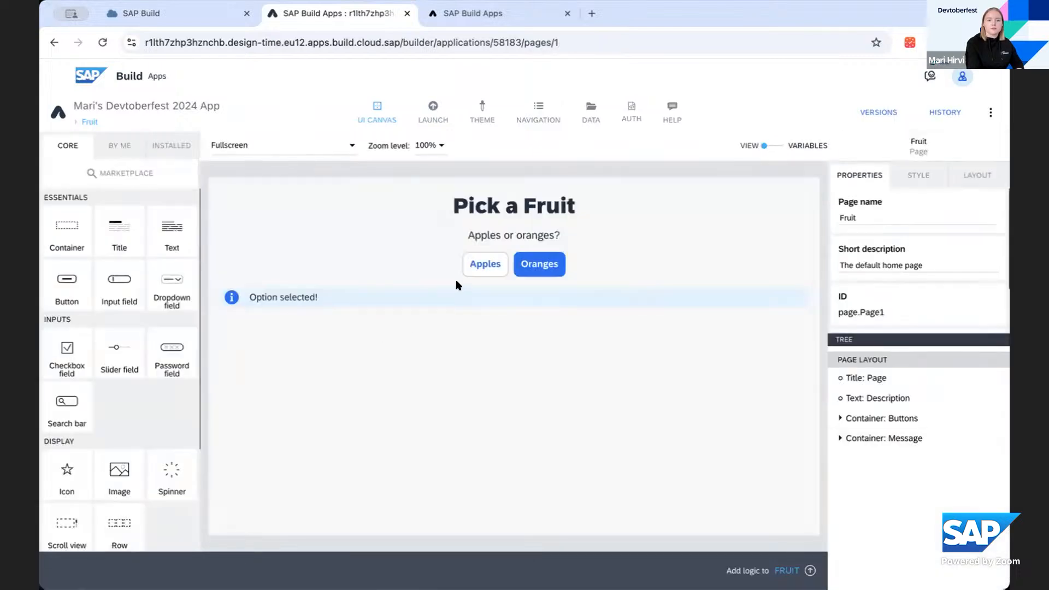
left_click(441, 288)
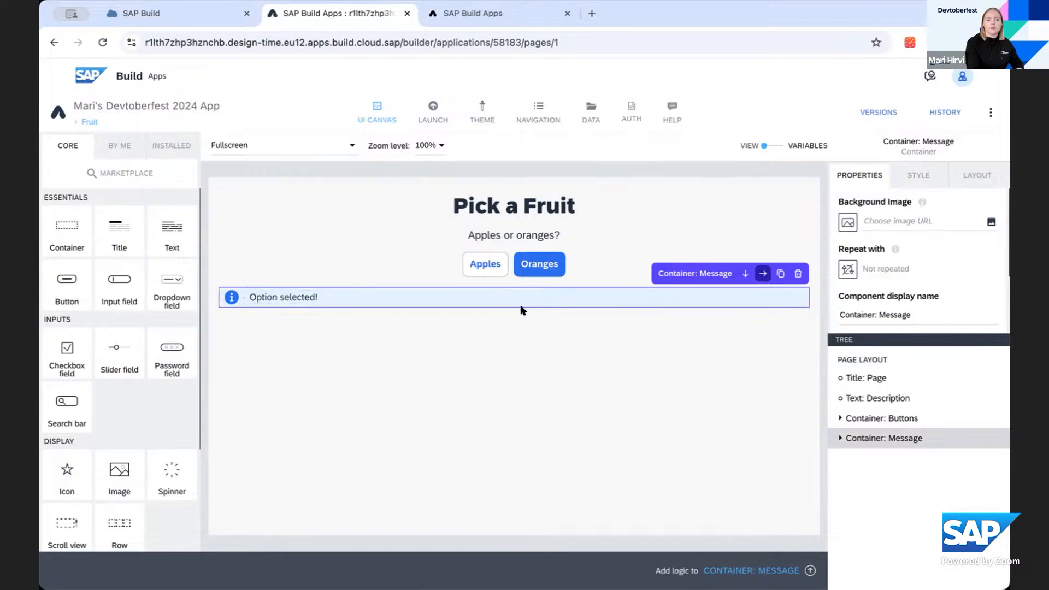
left_click(494, 342)
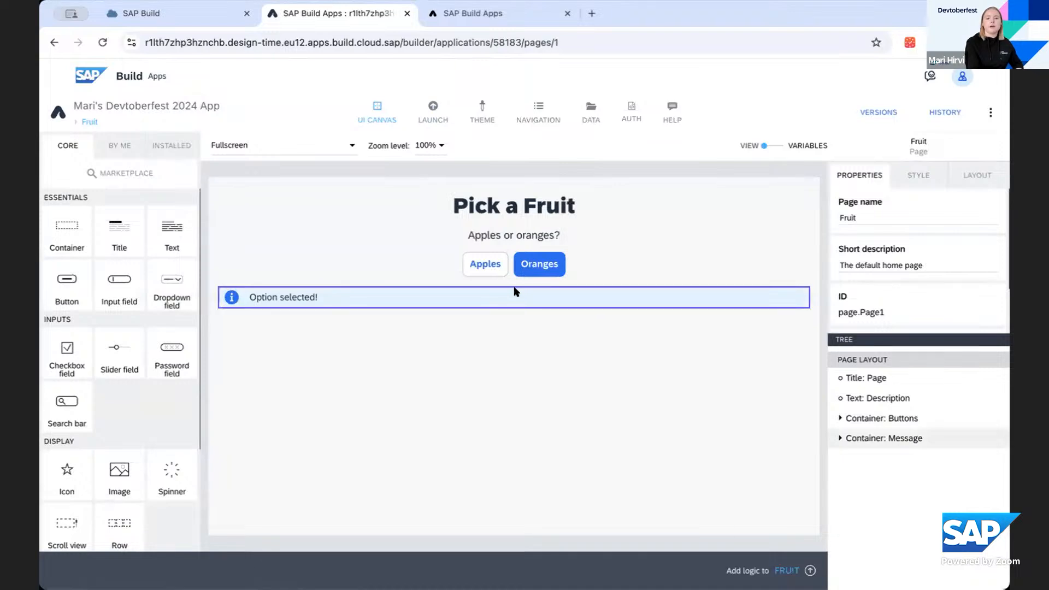
Step: Add an app variable of type text named "showMessage"
left_click(776, 146)
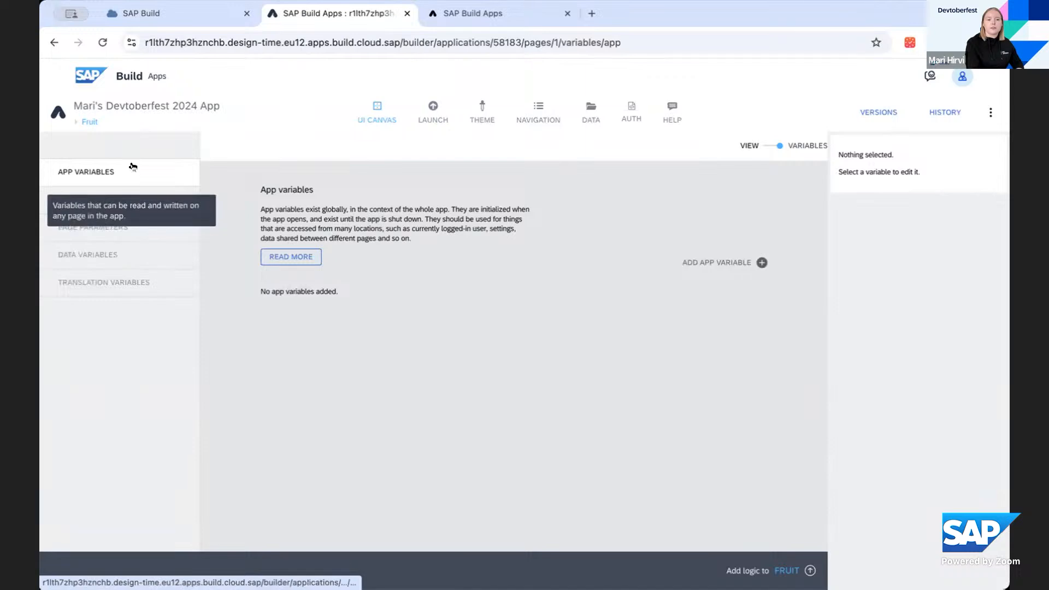
left_click(761, 263)
double_click(874, 210)
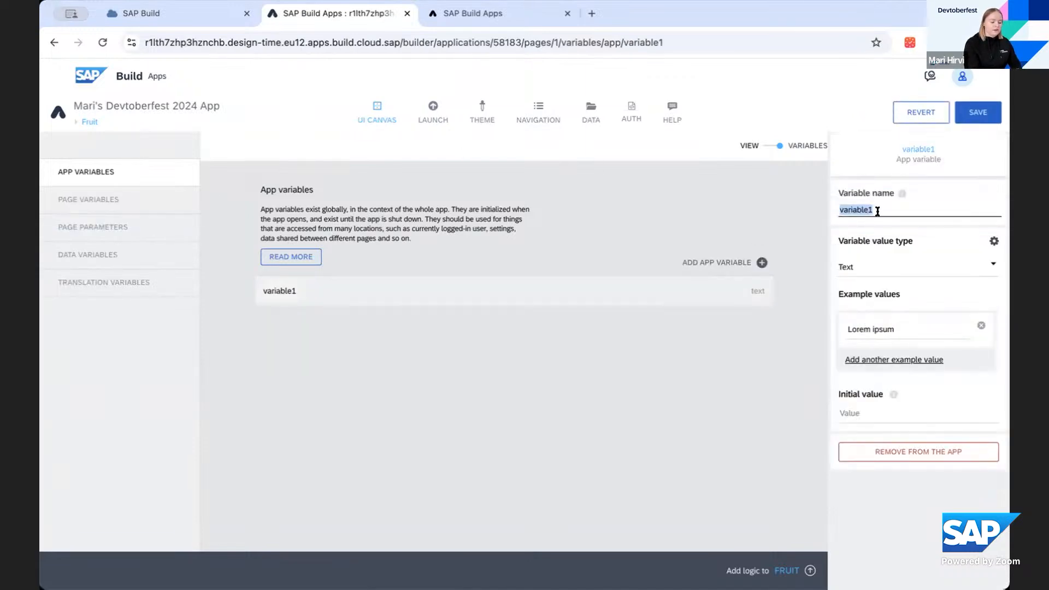
type("show")
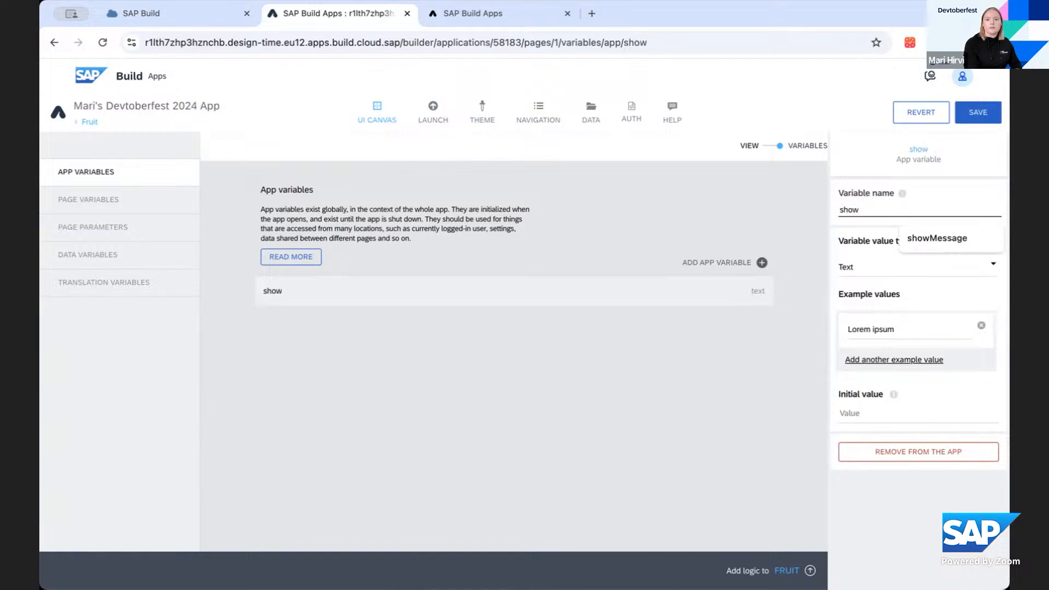
type("Mess")
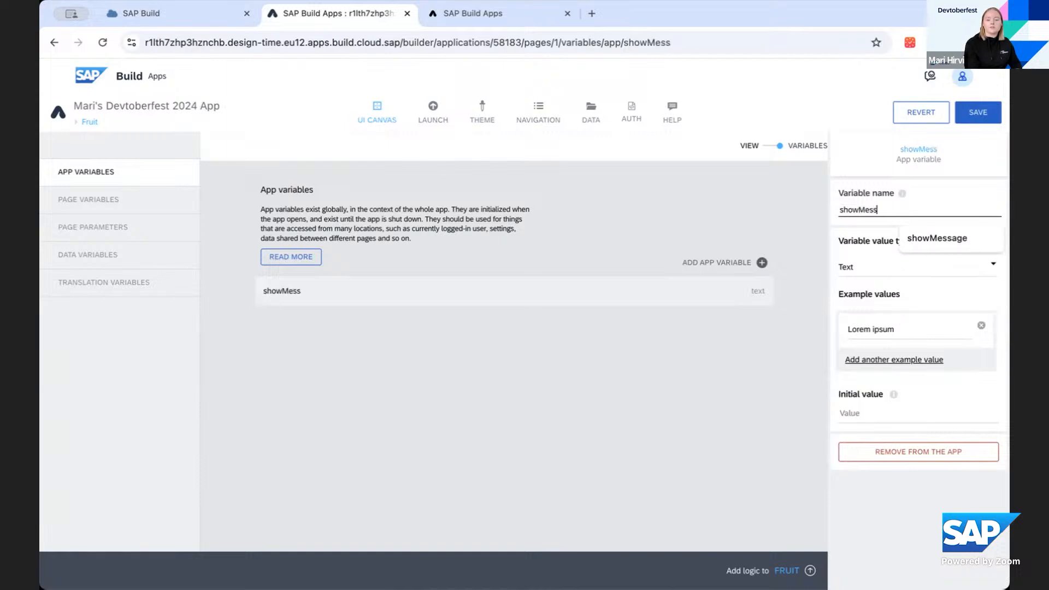
type("age")
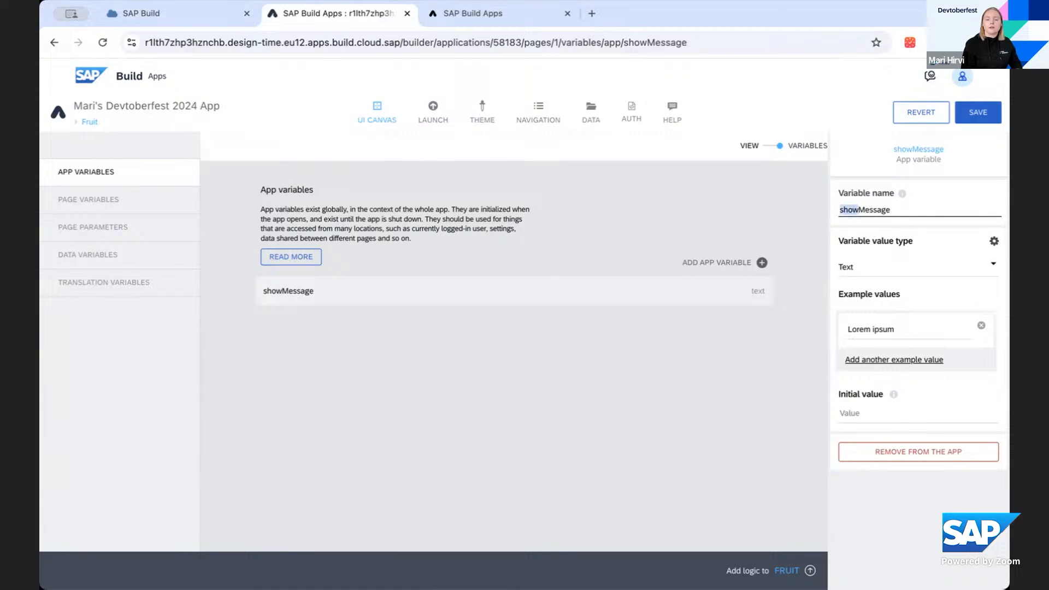
left_click(840, 209)
Step: Add a second app variable named "show_message" and save the app
left_click(761, 262)
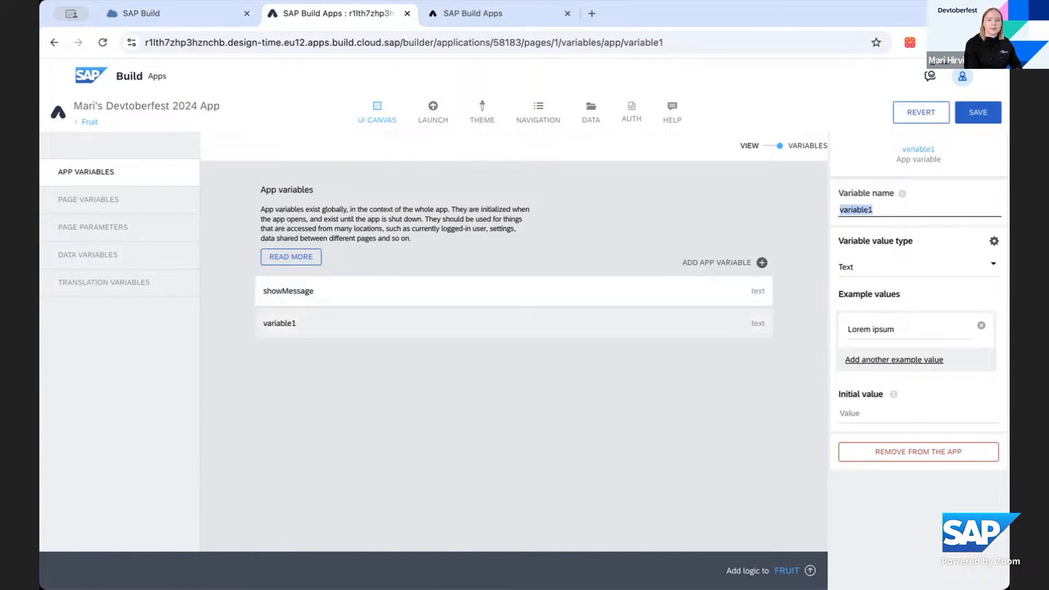
type("show")
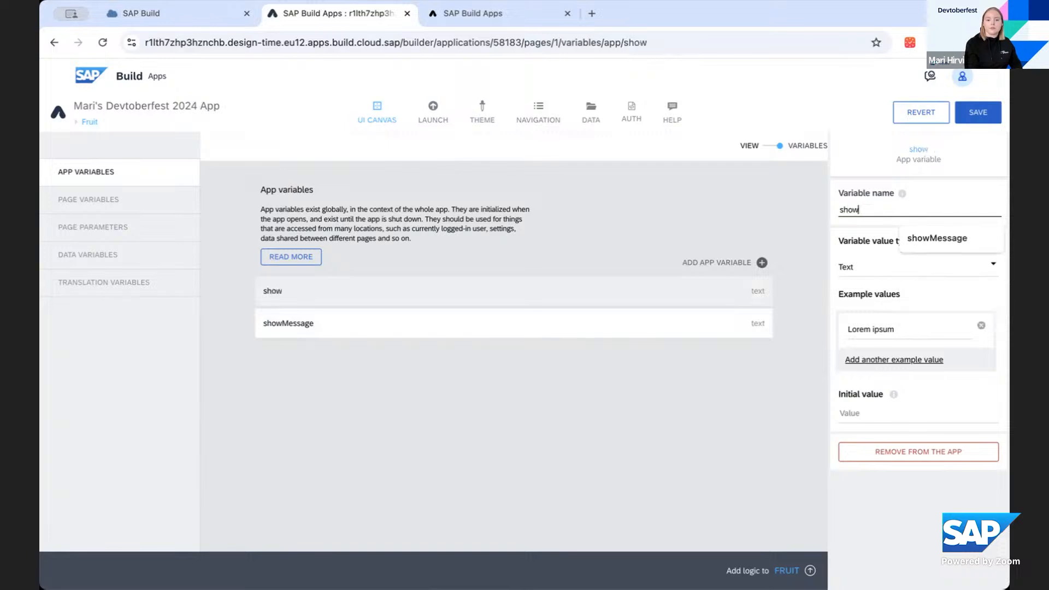
type("_message")
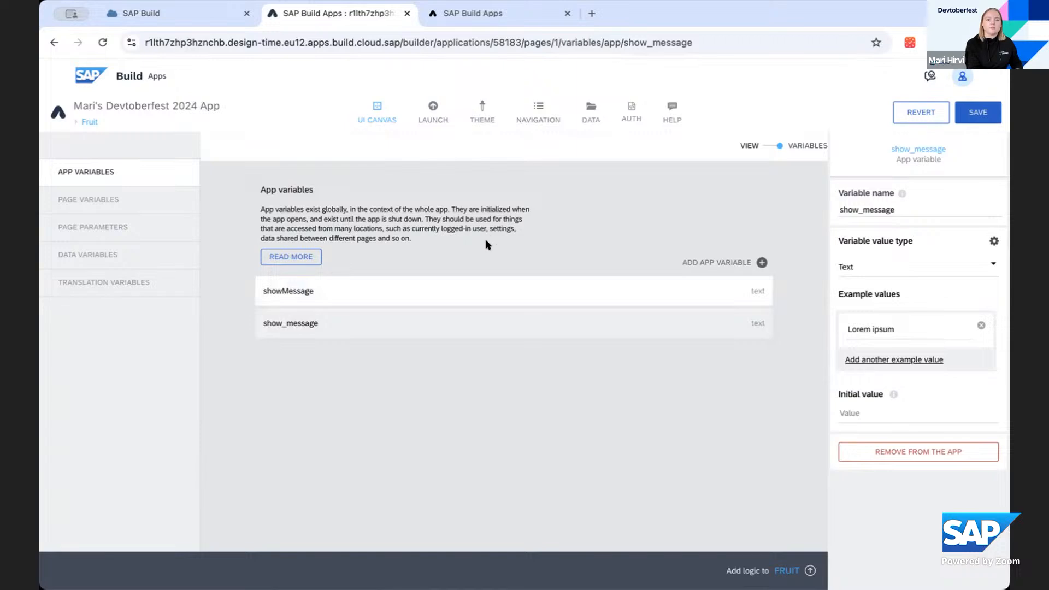
left_click(970, 112)
Step: Remove the "show_message" app variable from the app and save the app
left_click(782, 145)
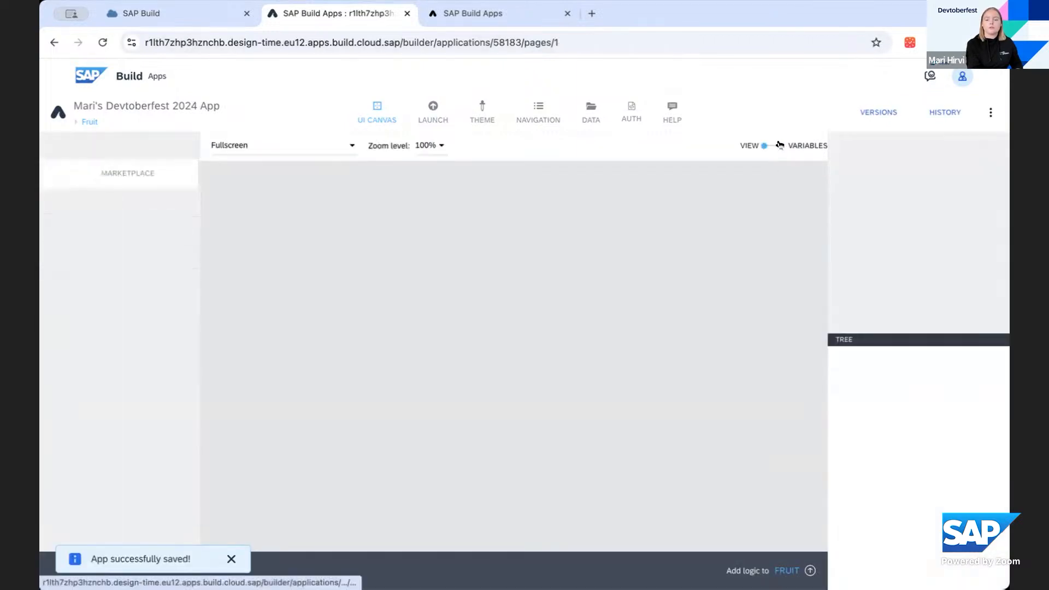
left_click(874, 398)
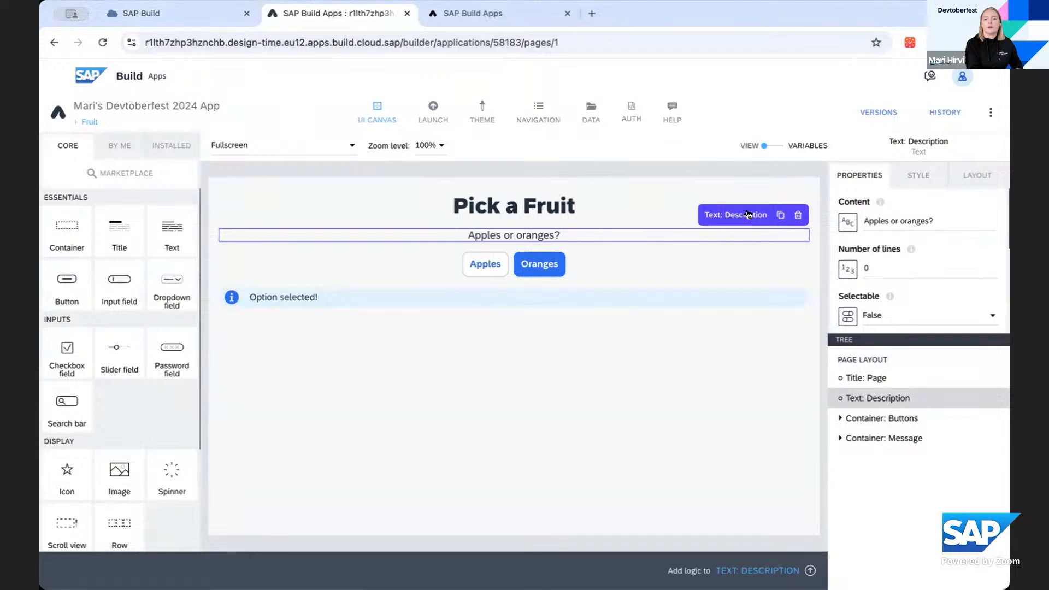
left_click(781, 147)
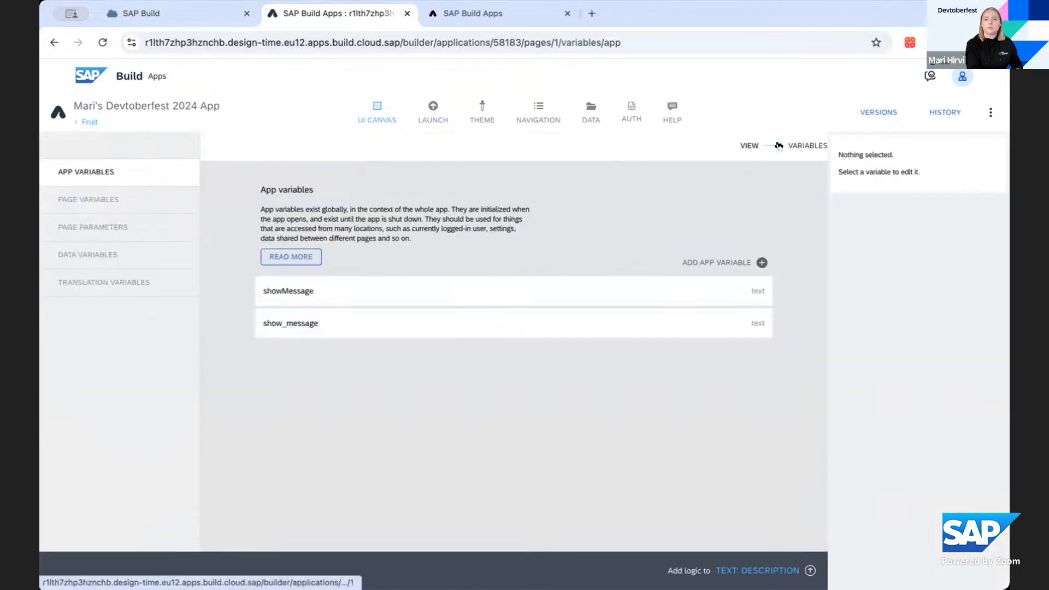
left_click(488, 318)
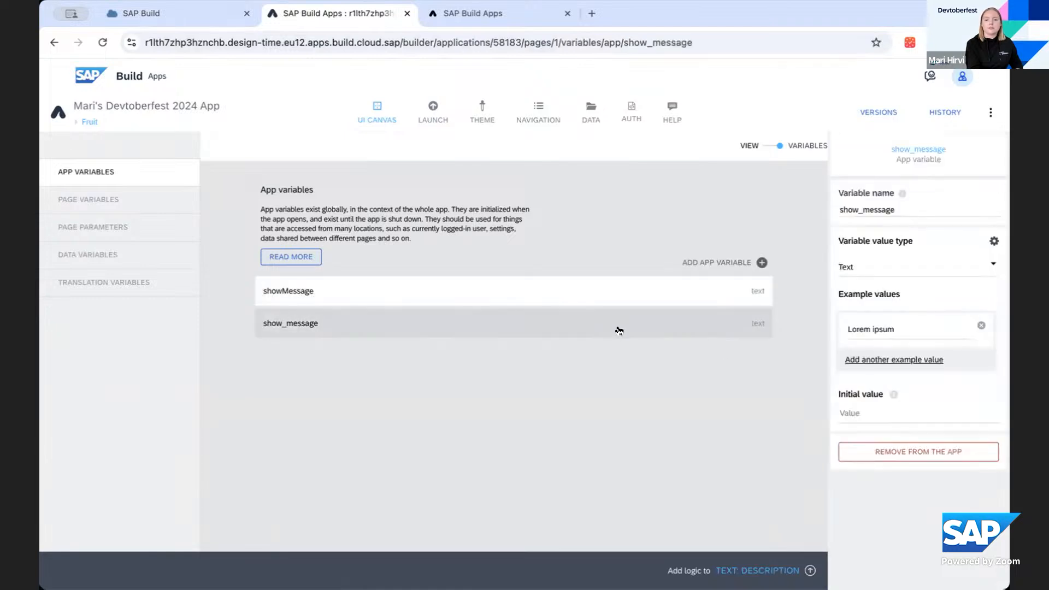
left_click(915, 452)
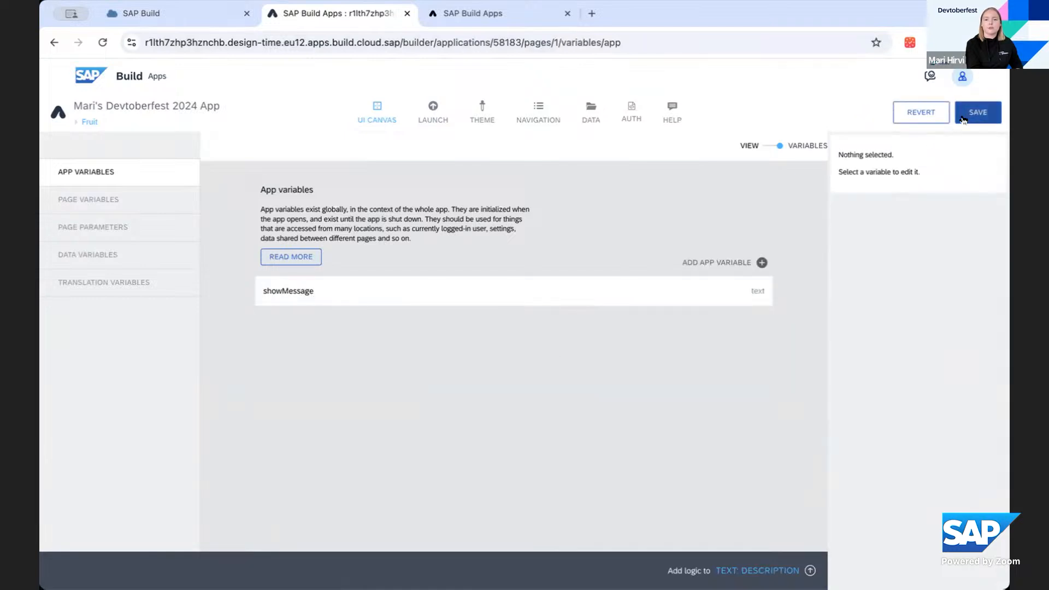
left_click(963, 118)
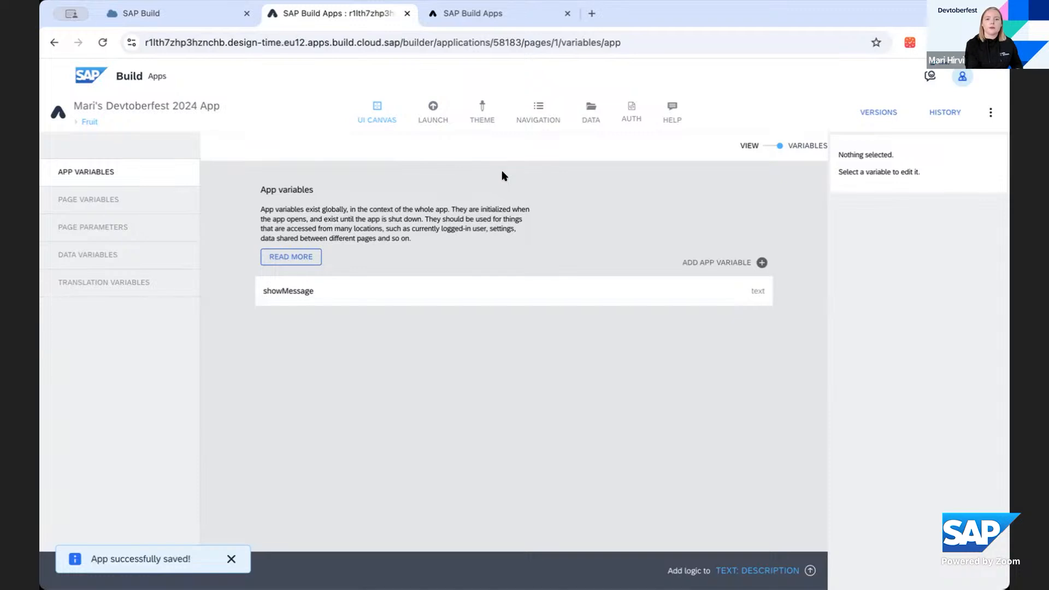
Step: Return to the Fruit page's canvas and examine the message container, its properties and the icon nested inside it
left_click(770, 146)
left_click(660, 336)
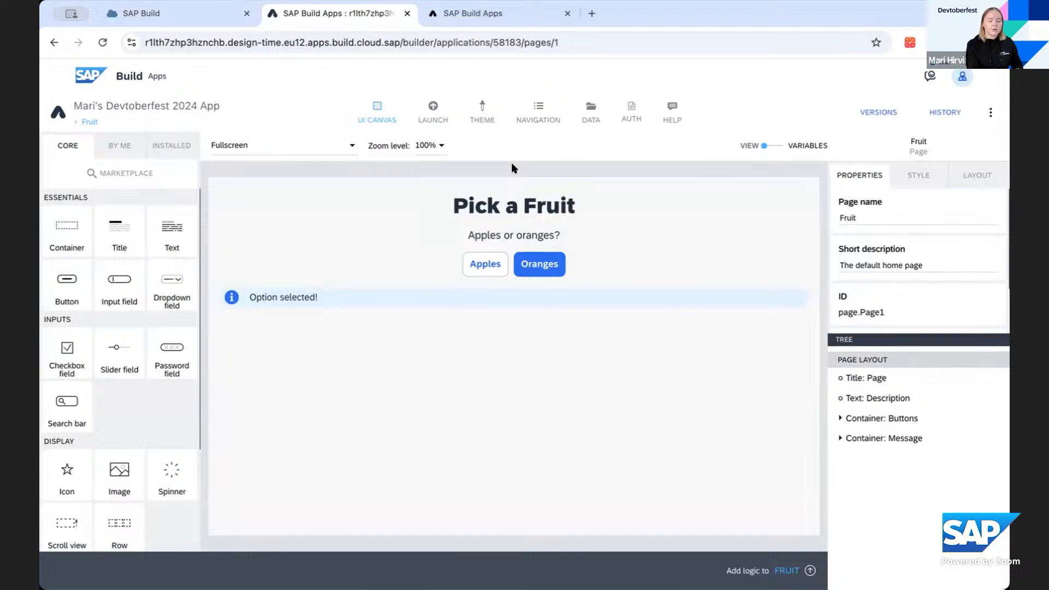
left_click(479, 290)
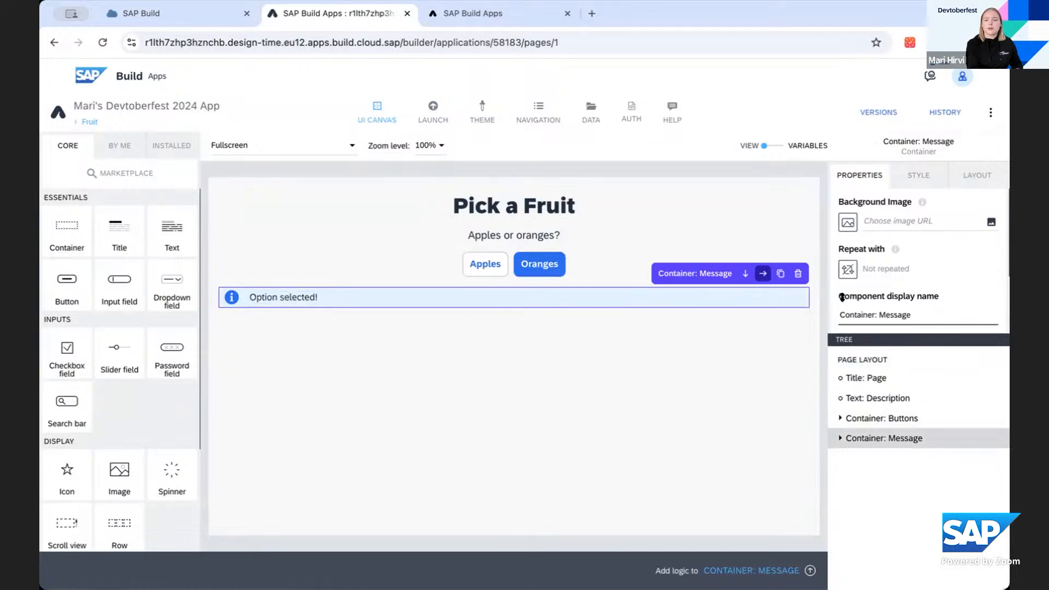
left_click(840, 441)
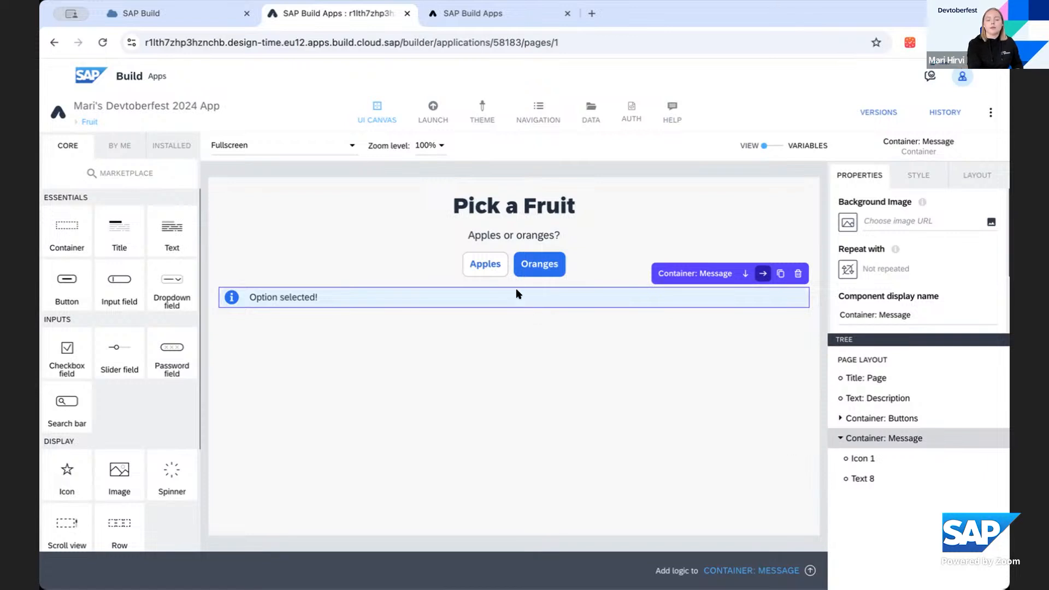
left_click(499, 342)
left_click(496, 299)
left_click(502, 348)
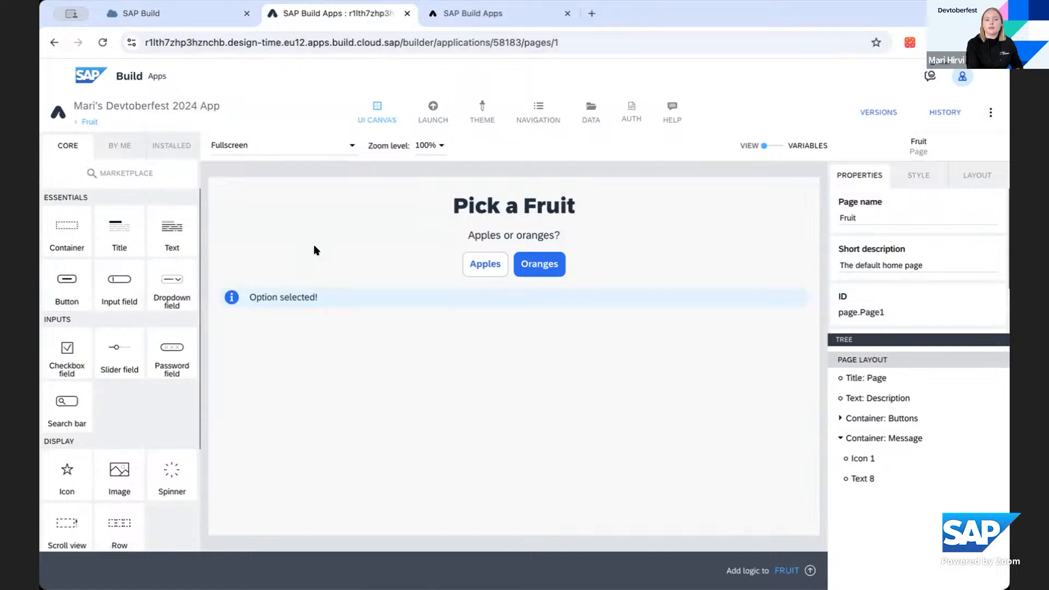
left_click(548, 290)
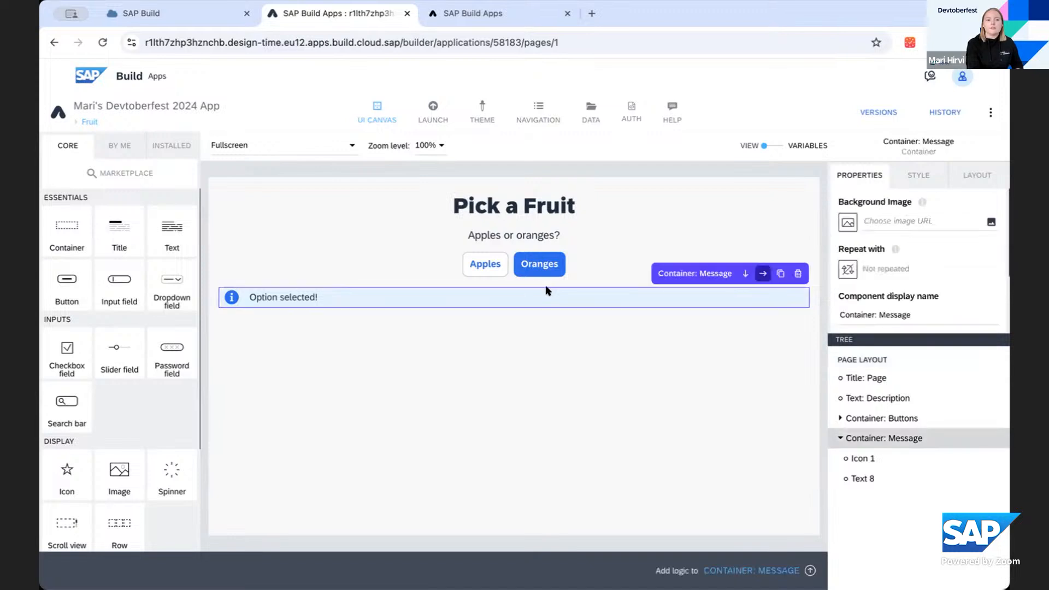
scroll(933, 290, "down", 2)
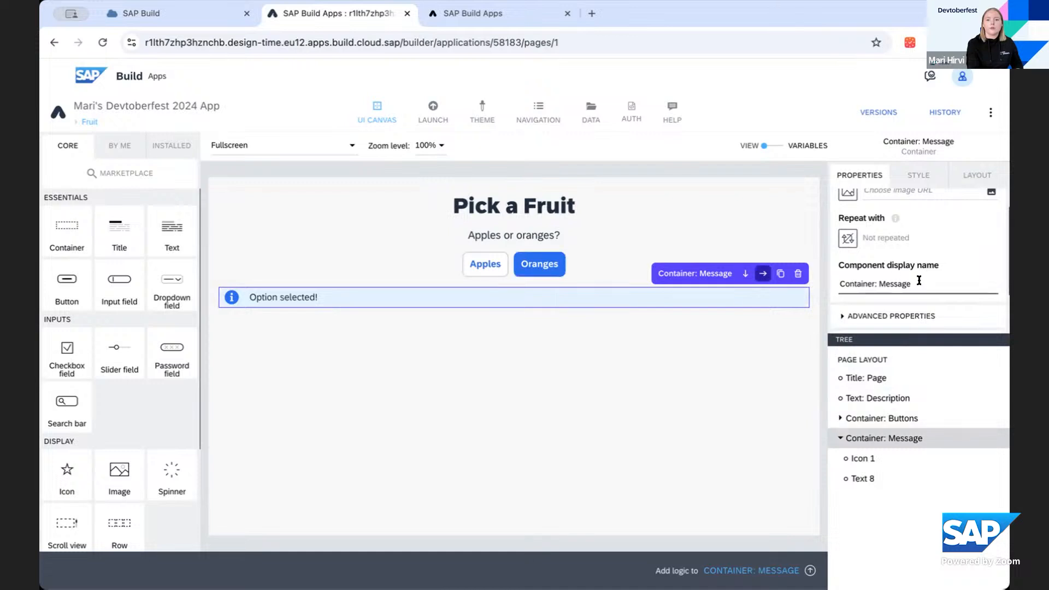
scroll(913, 268, "up", 2)
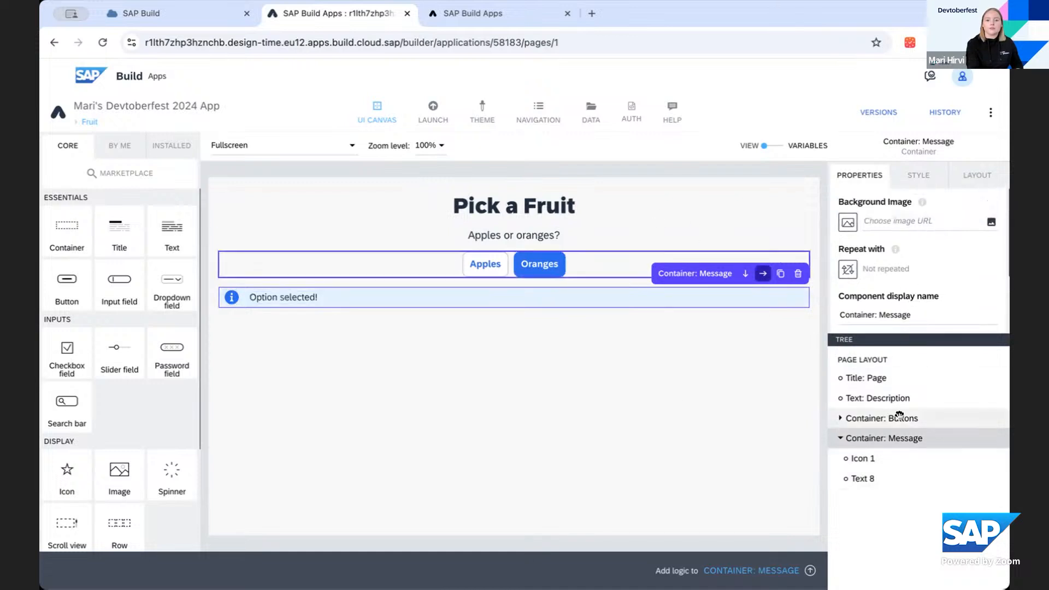
left_click(871, 458)
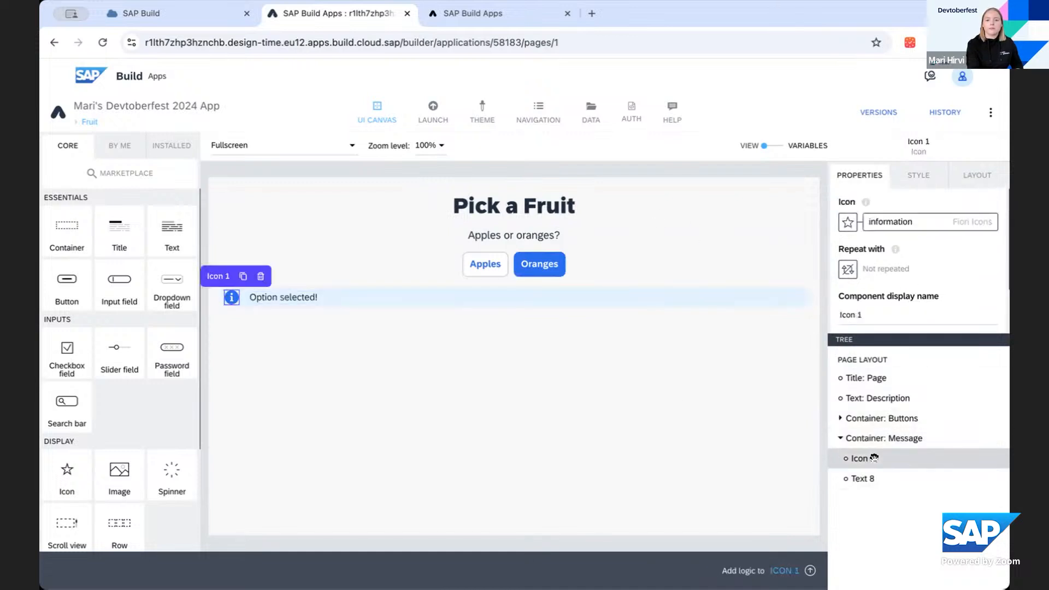
left_click(864, 437)
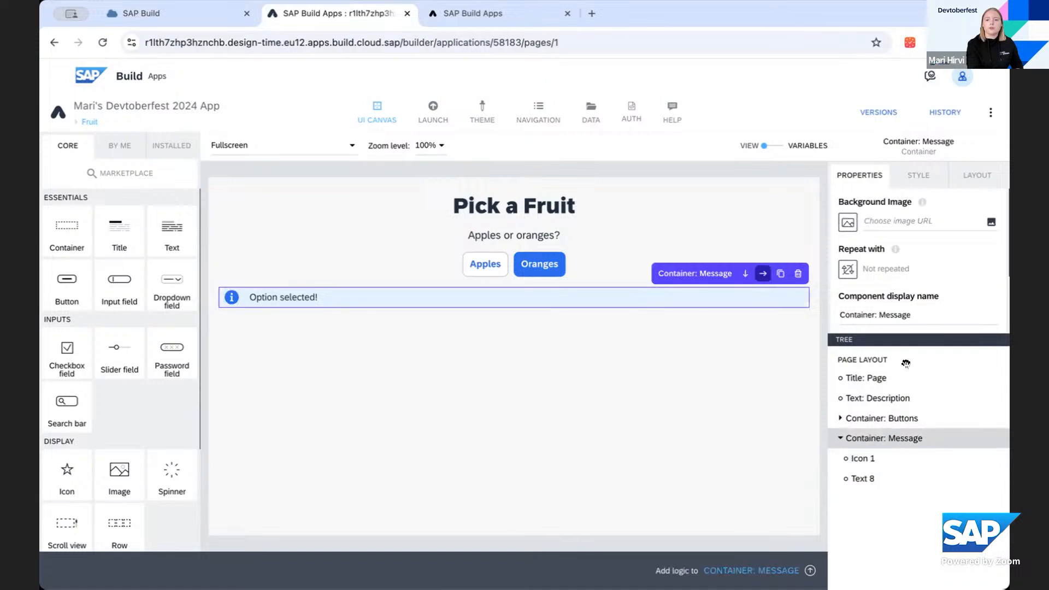
left_click(853, 458)
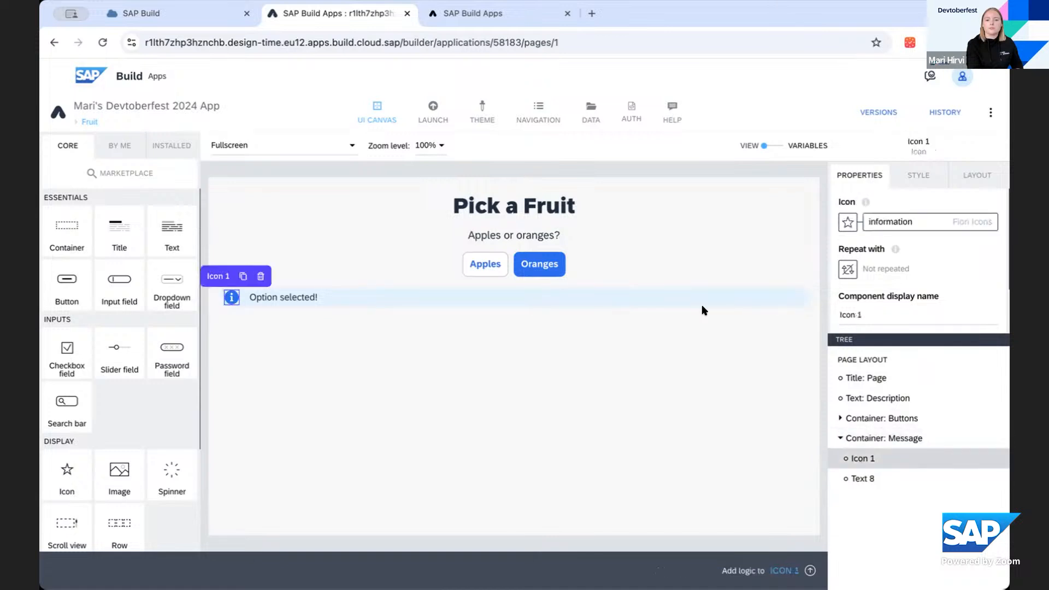
Step: Rename the icon inside the message container to "Icon: Message"
double_click(225, 276)
type("Icon")
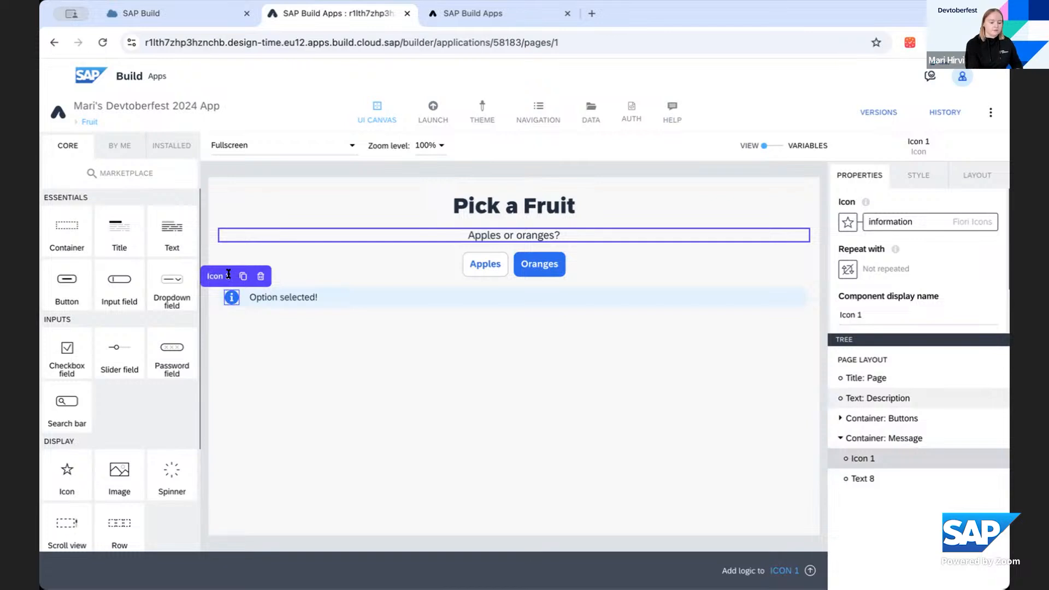
type(": M")
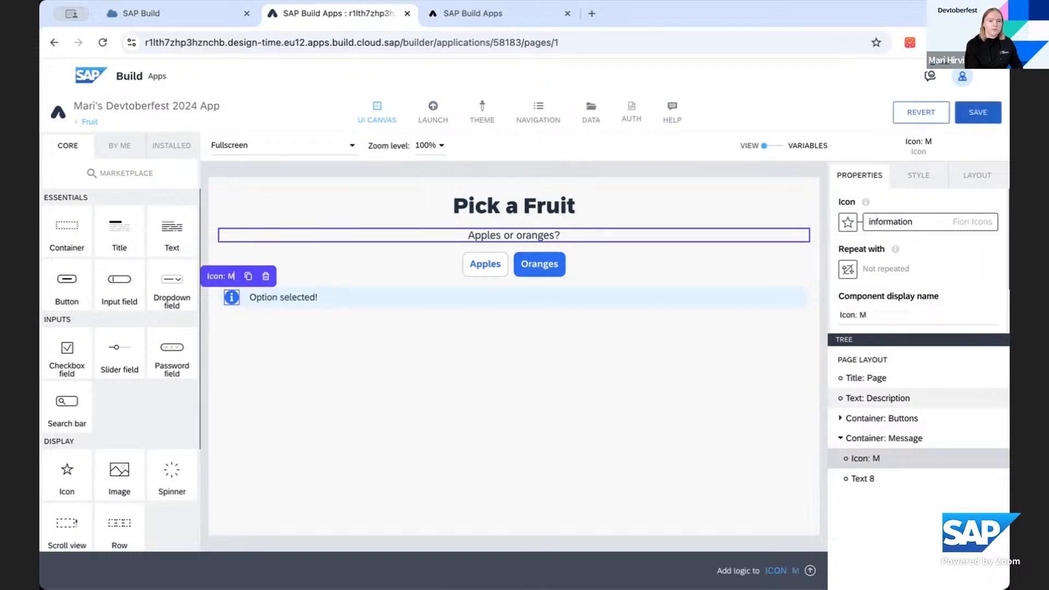
type("essage")
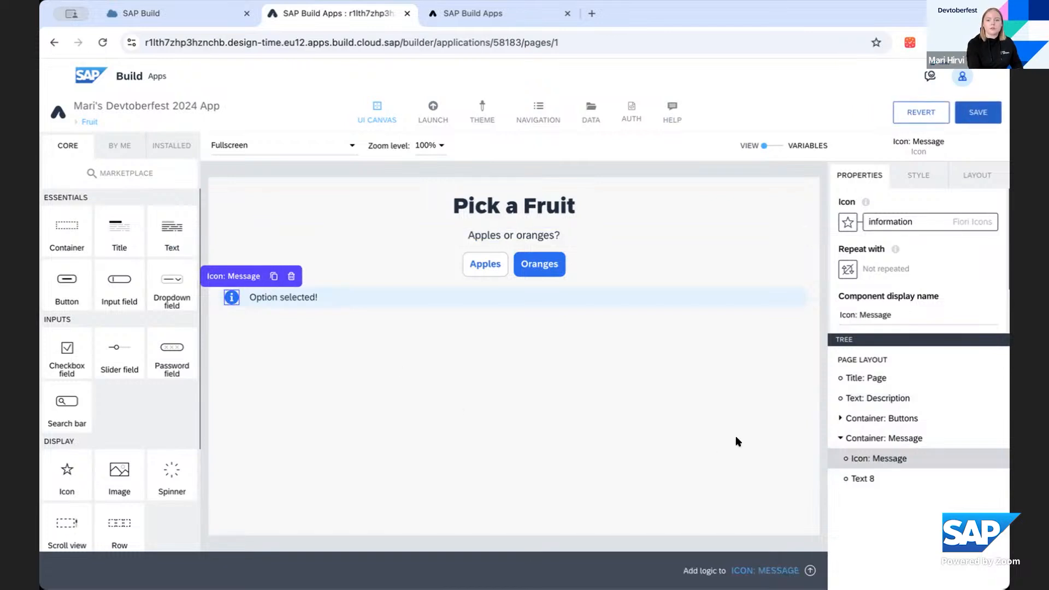
Step: Rename the text inside the message container to "Text: Message content"
left_click(861, 478)
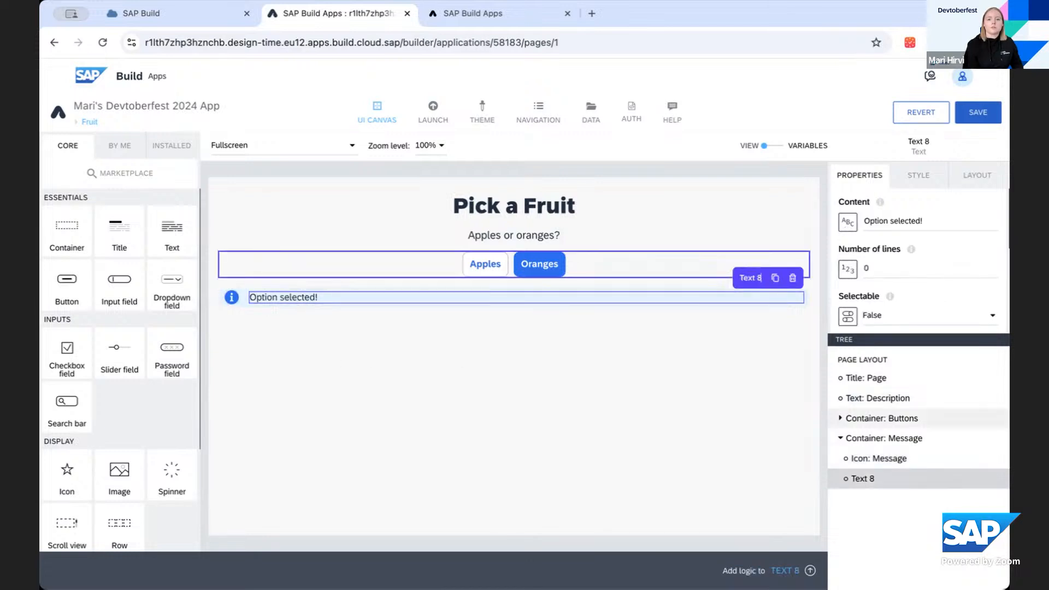
key("BackSpace")
key("BackSpace")
type(": Mess")
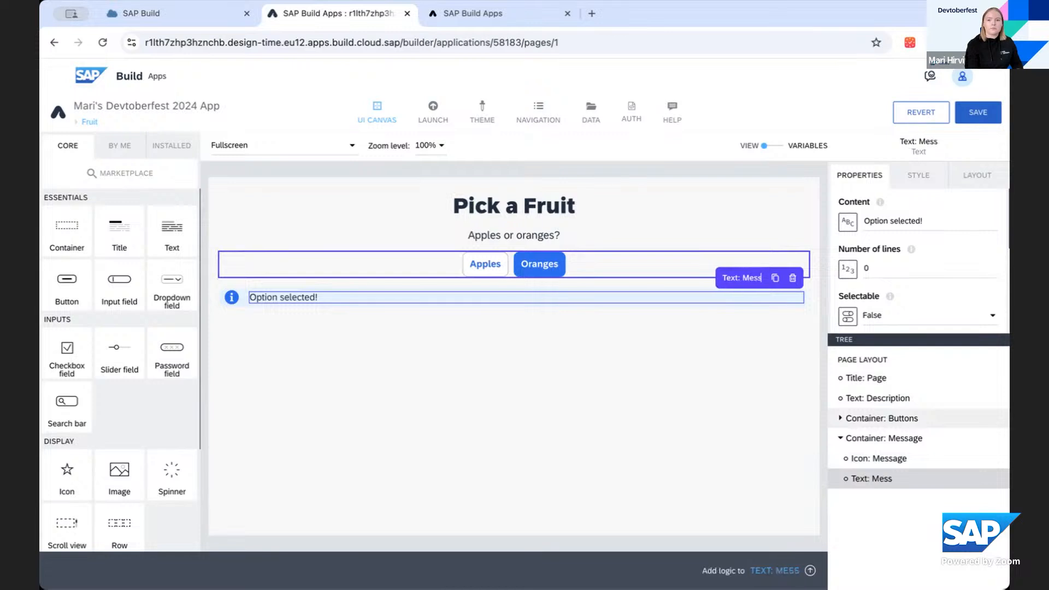
type("age co")
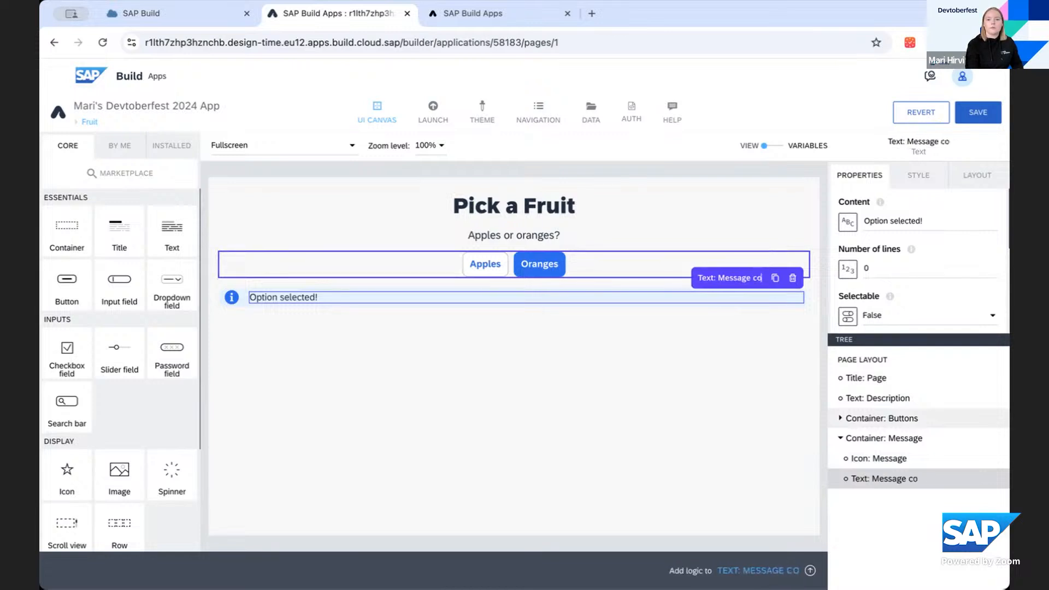
type("ntent")
left_click(677, 356)
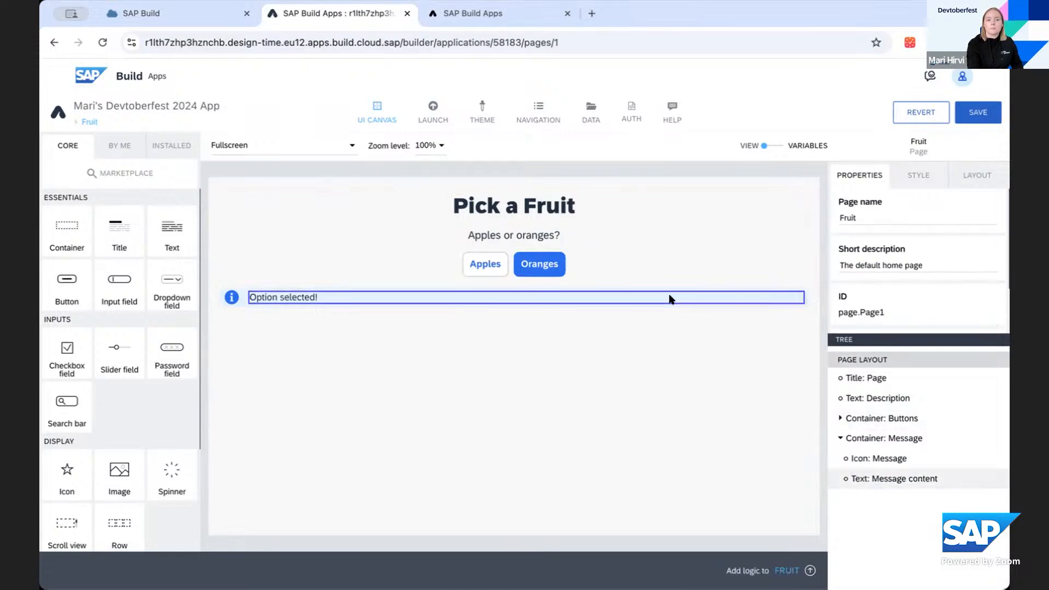
Step: Save the app and change the message container's display name to "Message strip"
left_click(616, 290)
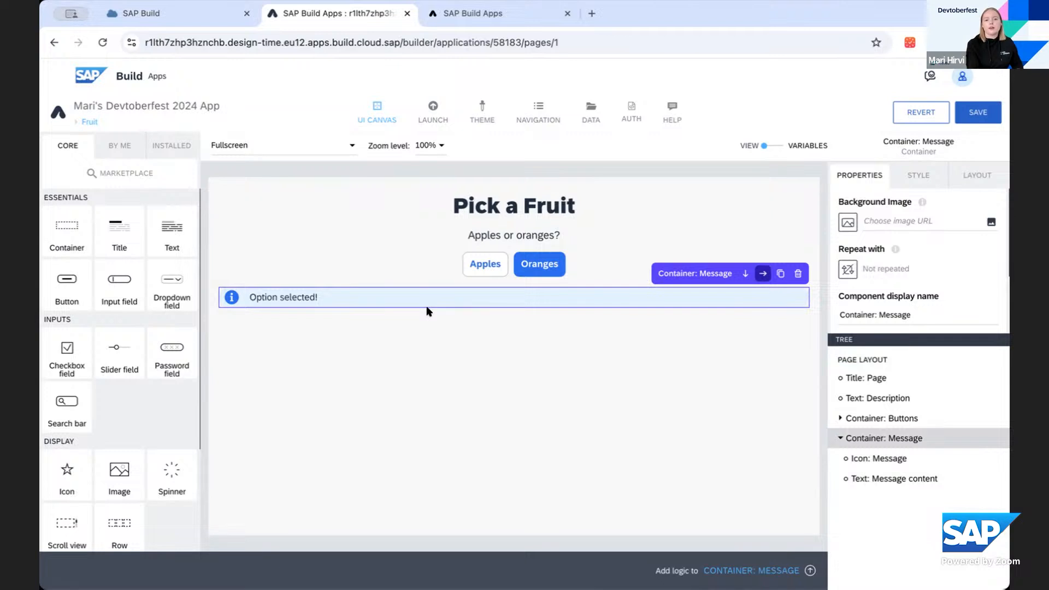
scroll(894, 244, "down", 2)
left_click(972, 113)
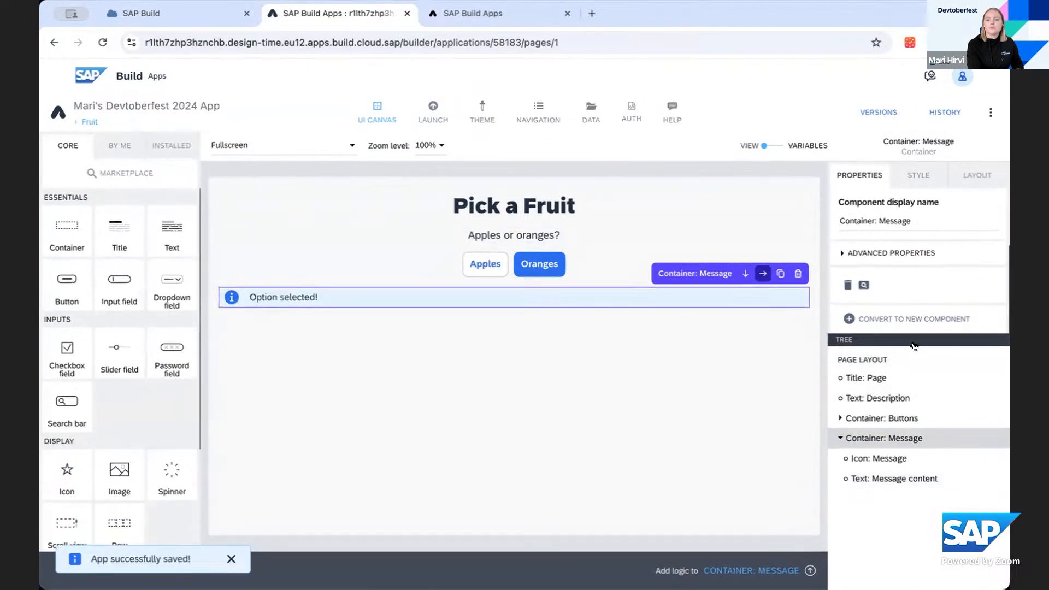
left_click(916, 254)
scroll(916, 237, "up", 1)
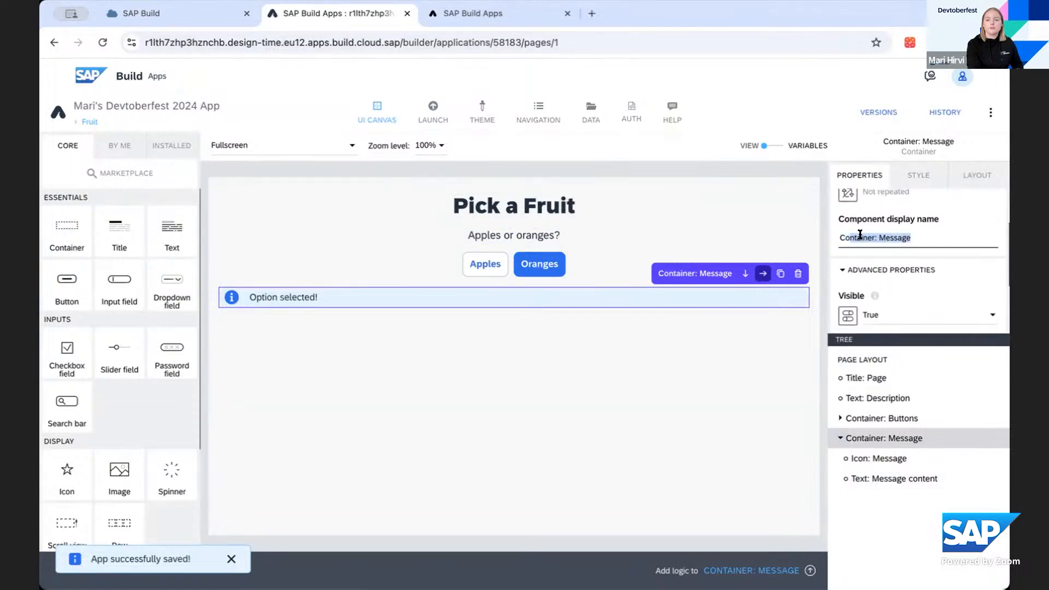
left_click_drag(876, 238, 802, 234)
key("BackSpace")
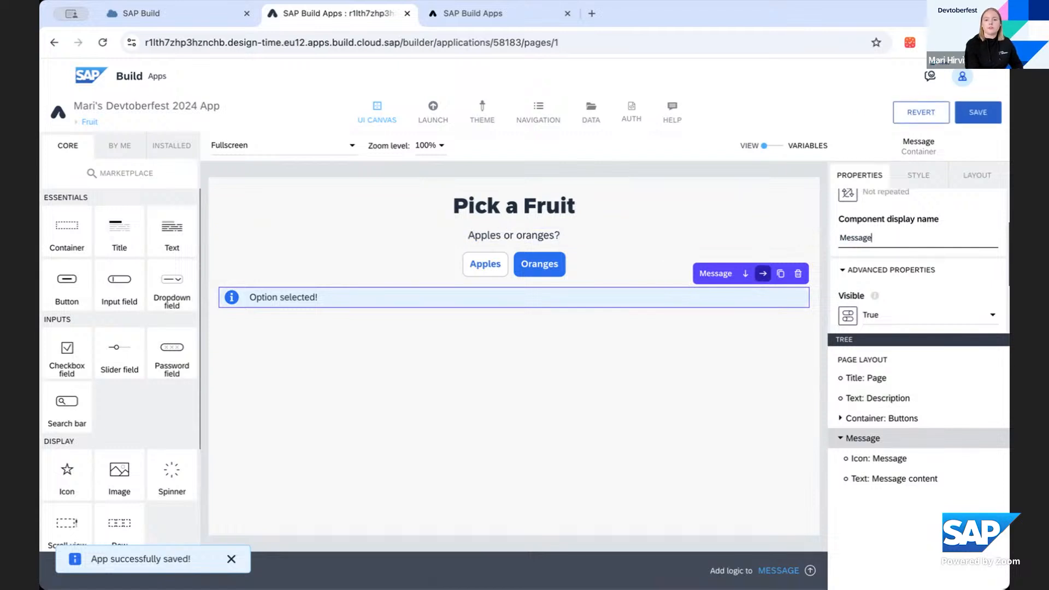
type("sti")
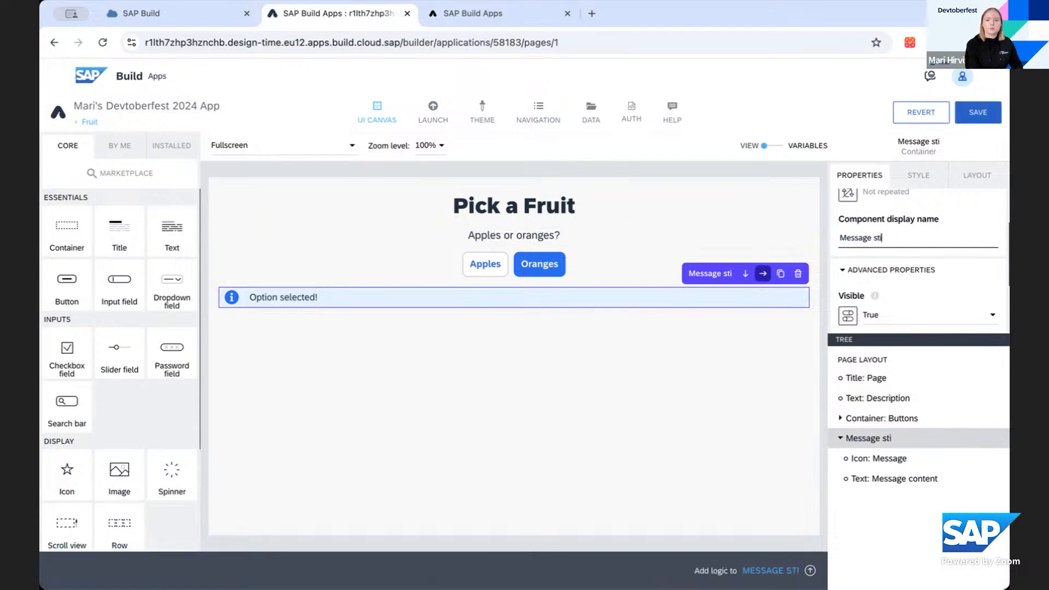
key("BackSpace")
type("rip")
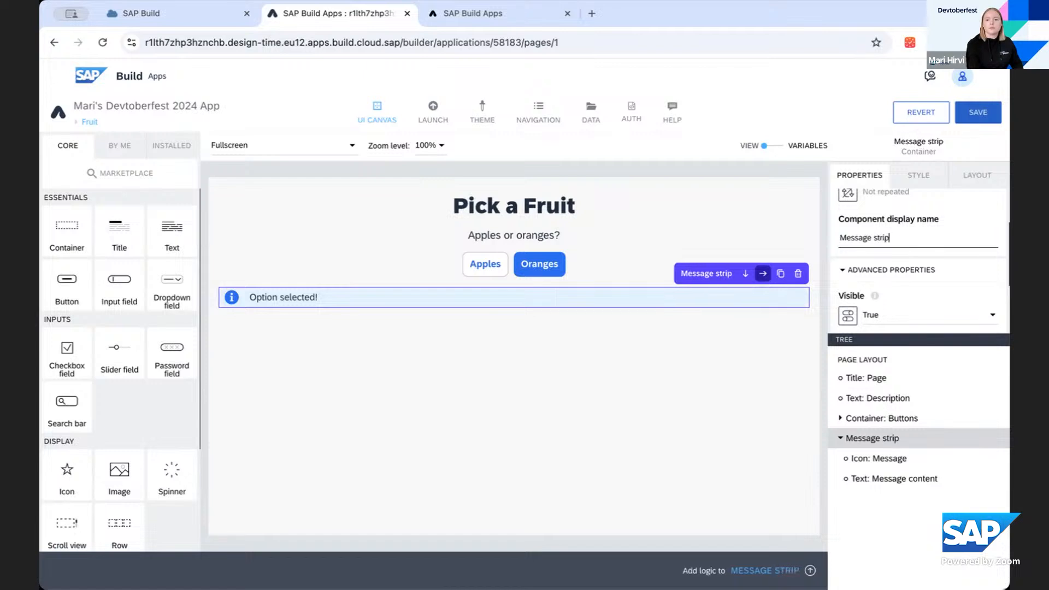
Step: Convert the "Message strip" container into a new composite component, saving the app before leaving the template editor
scroll(901, 229, "down", 3)
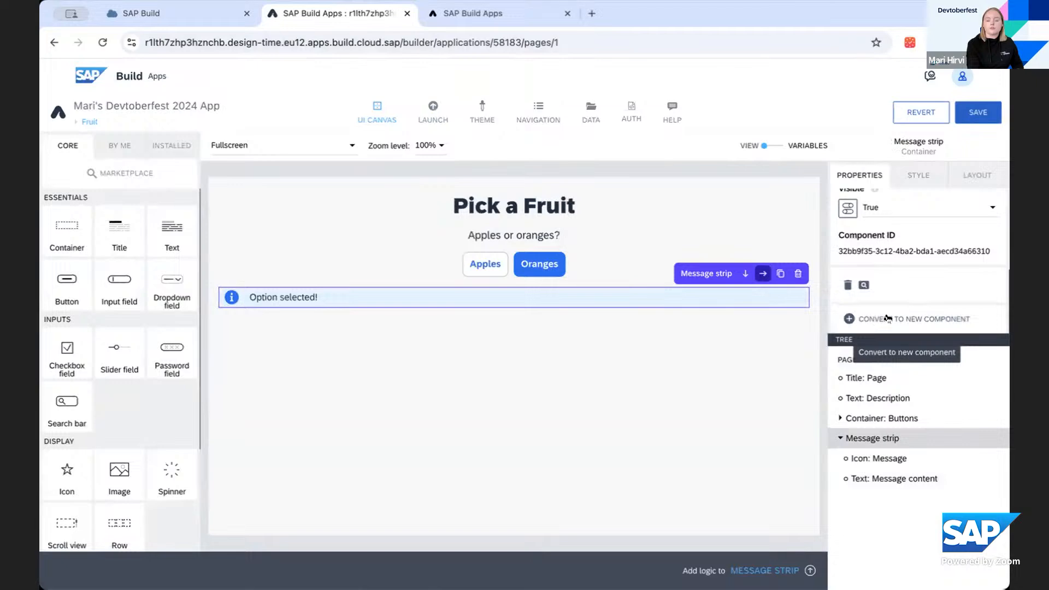
left_click(888, 319)
left_click(777, 368)
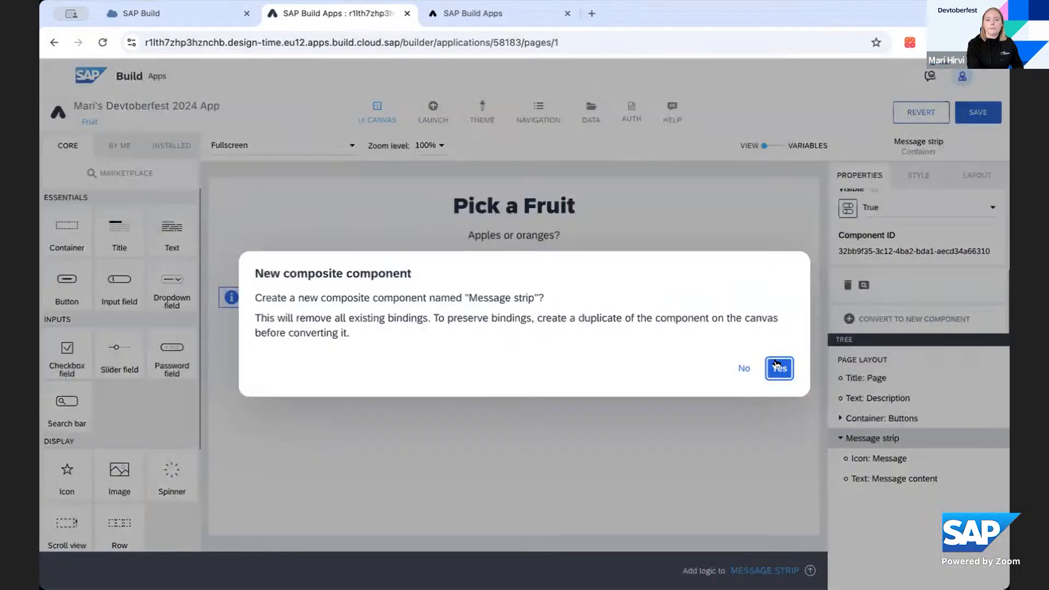
left_click(978, 114)
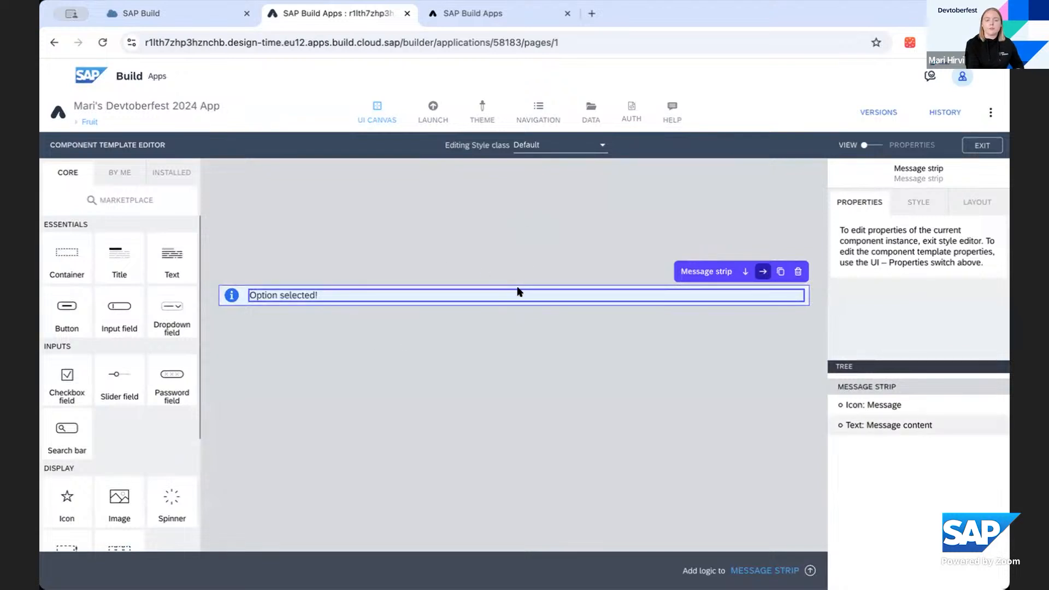
left_click(970, 146)
left_click(615, 459)
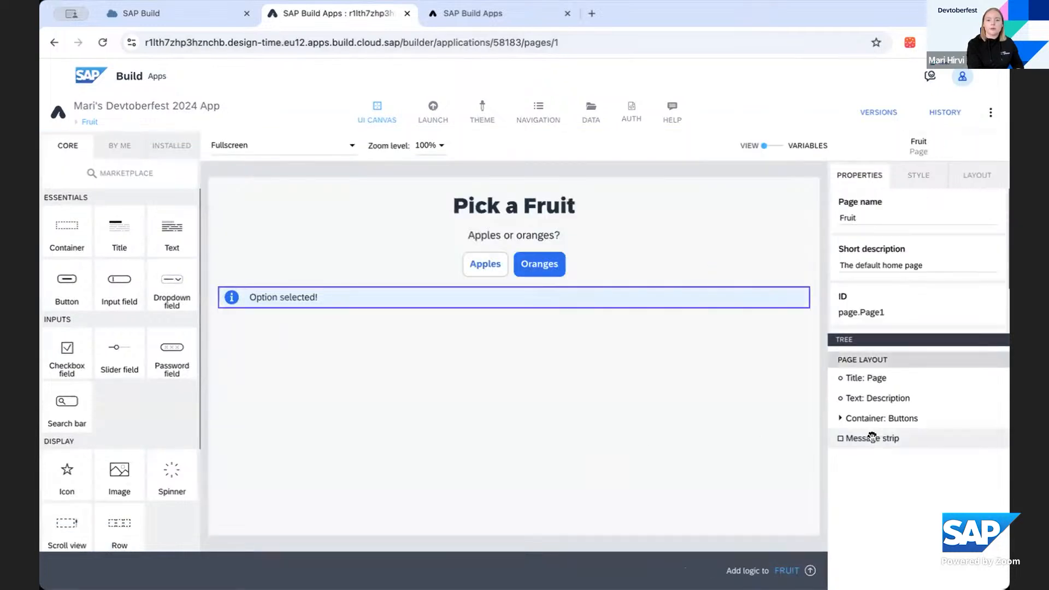
Step: Duplicate the Message strip component twice on the Fruit page
left_click(871, 437)
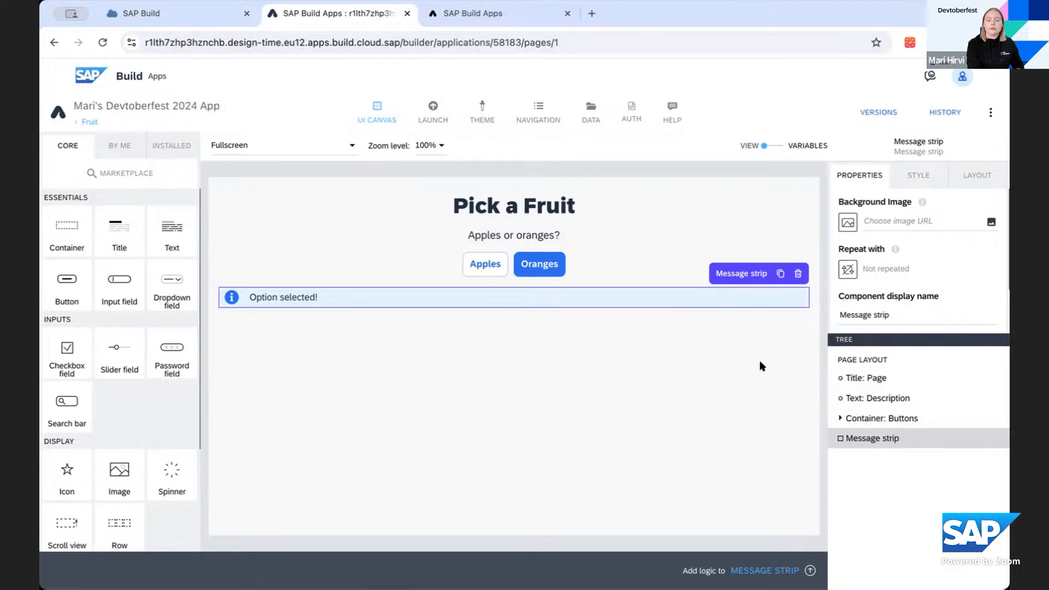
left_click(780, 273)
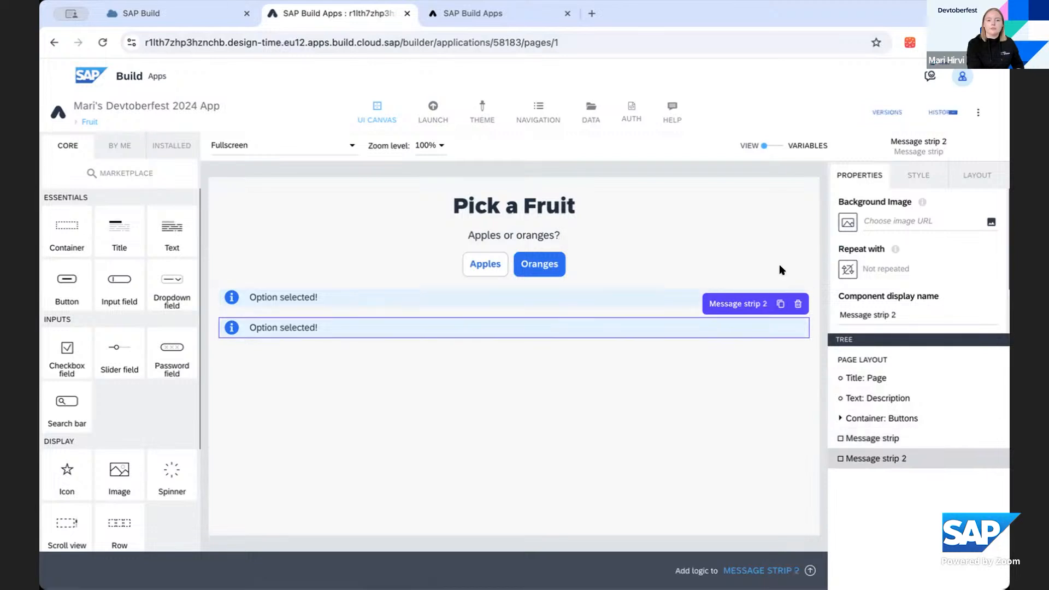
left_click(780, 304)
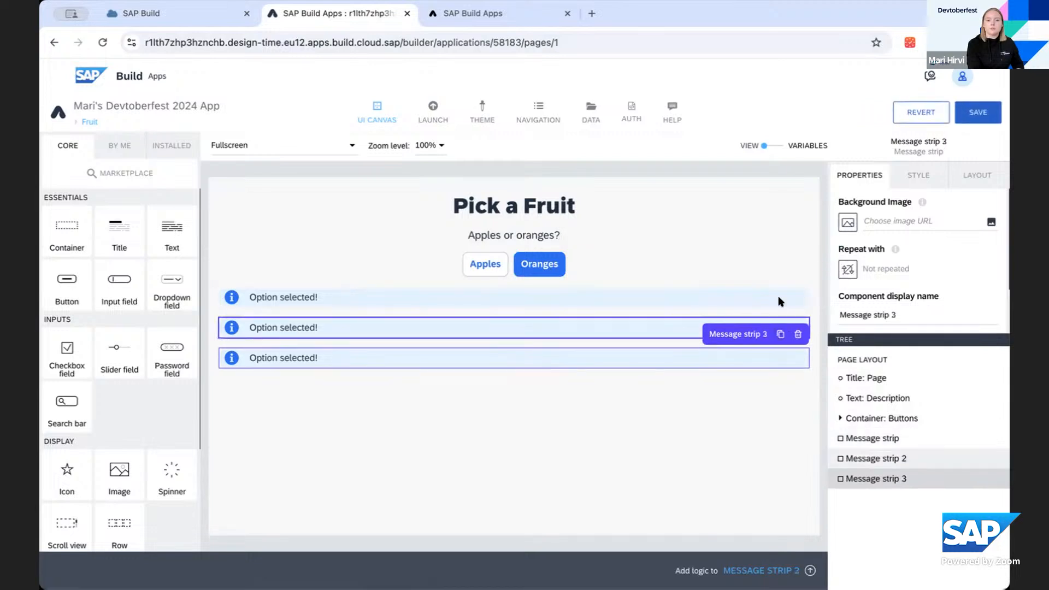
left_click(442, 326)
left_click(553, 353)
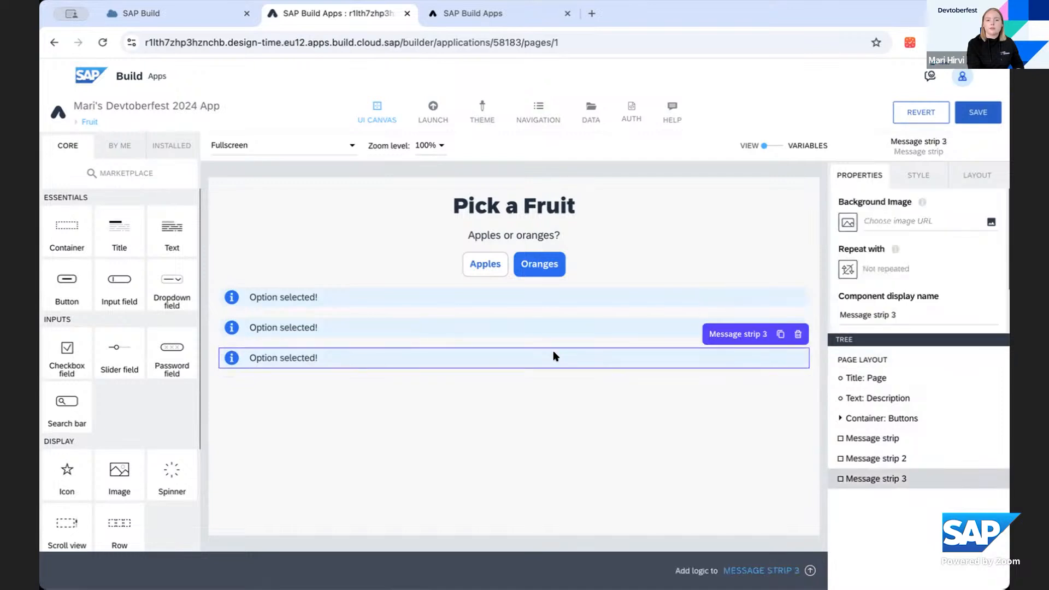
Step: Delete both duplicated message strips, keeping the original Message strip on the page
left_click(797, 334)
left_click(762, 328)
left_click(798, 305)
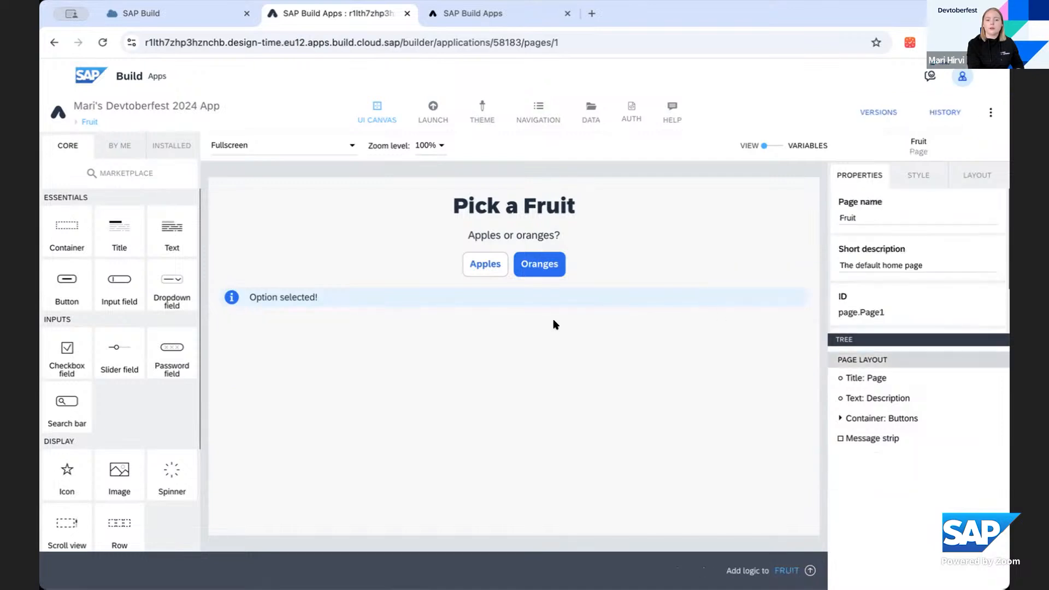
Step: Examine the Message strip component on the canvas and the properties it offers
left_click(510, 292)
left_click(504, 328)
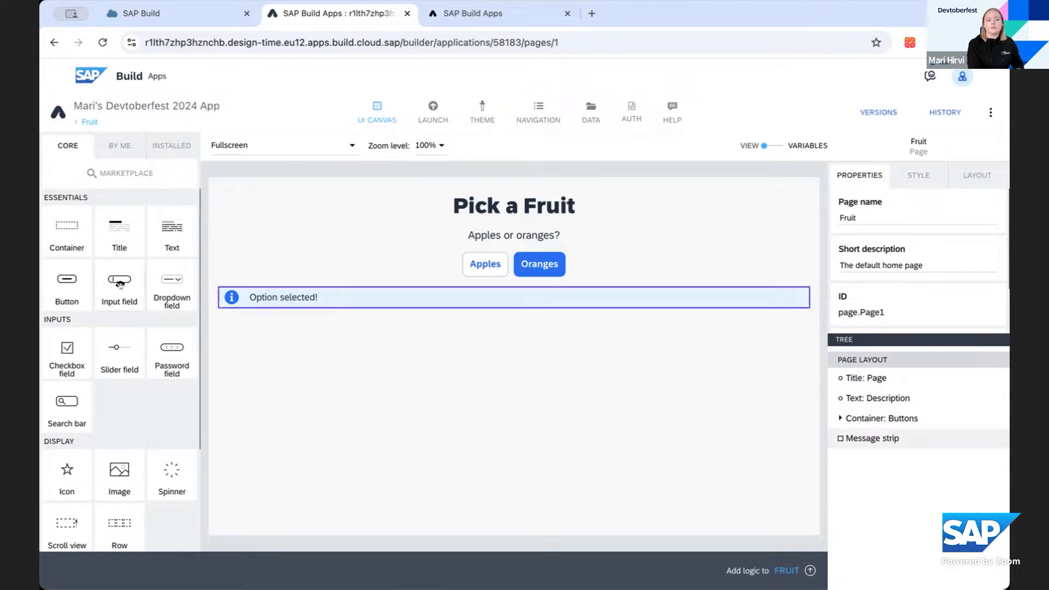
left_click(513, 294)
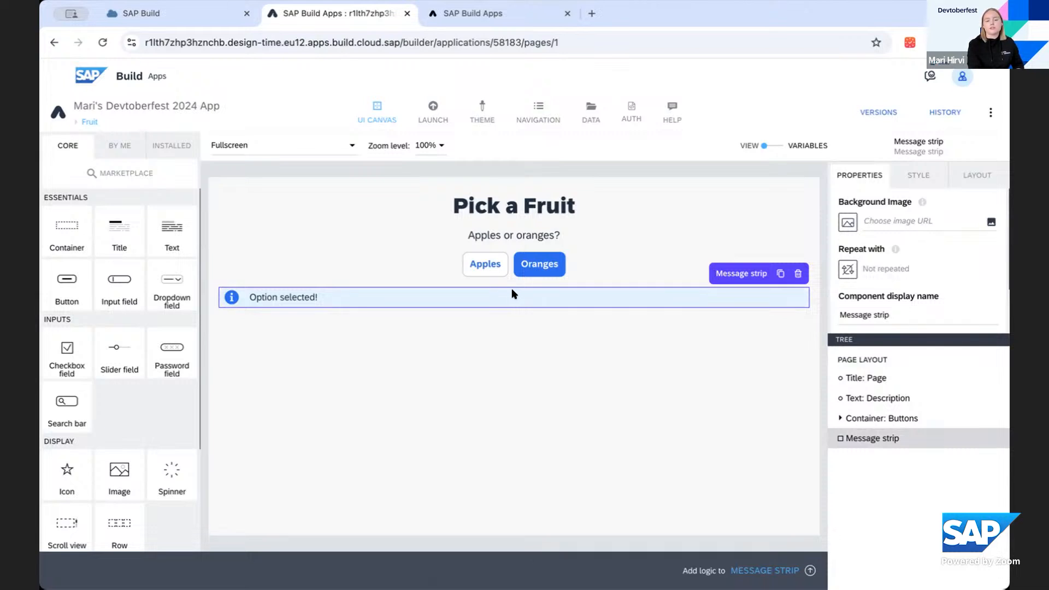
left_click(513, 355)
left_click(506, 298)
scroll(914, 265, "down", 1)
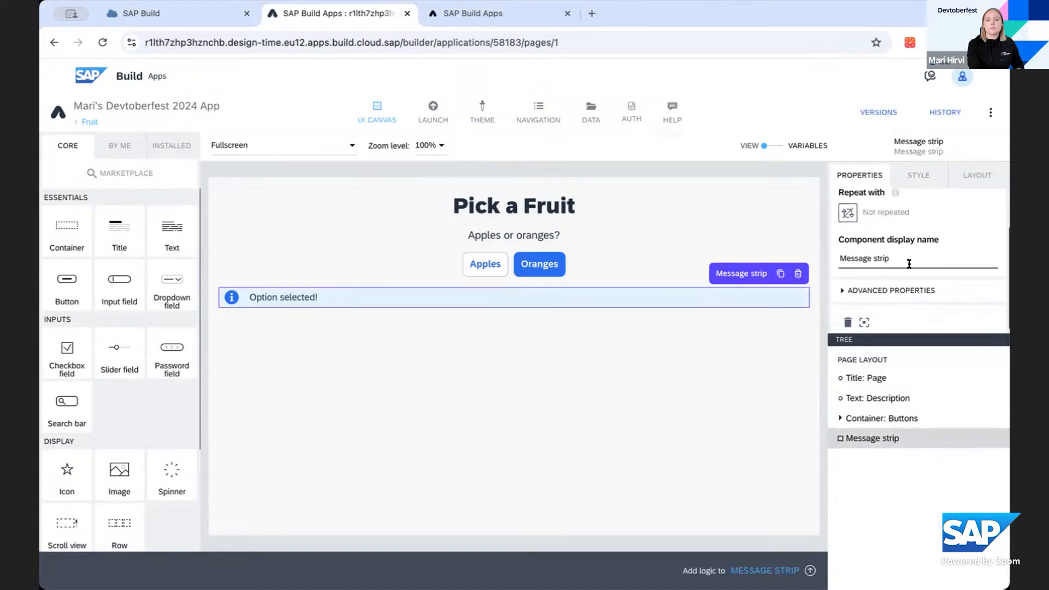
scroll(913, 265, "up", 1)
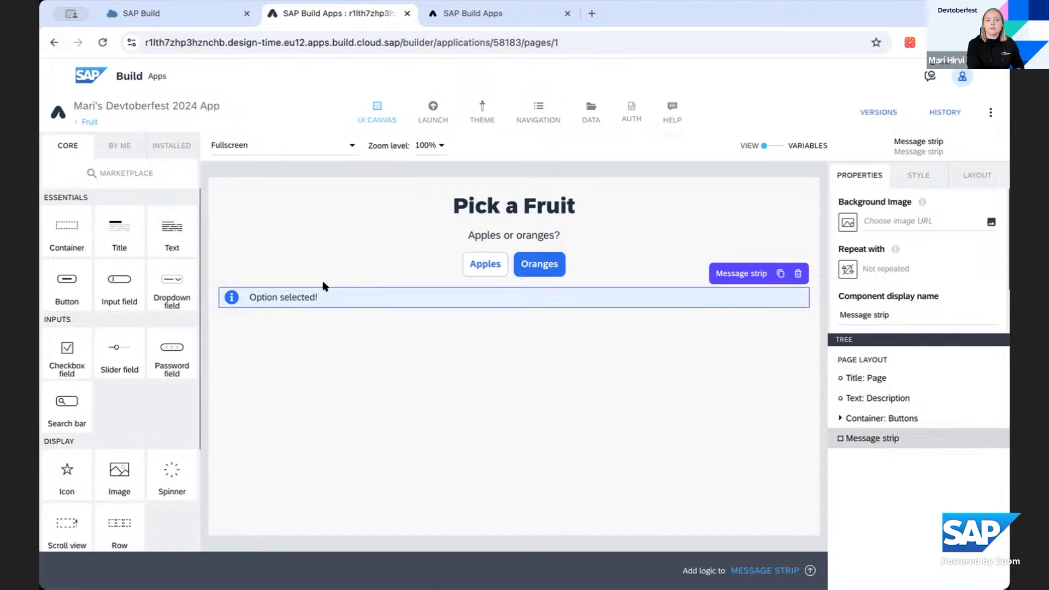
Step: Open the Message strip in the component template editor and show its configuration properties
scroll(935, 264, "down", 1)
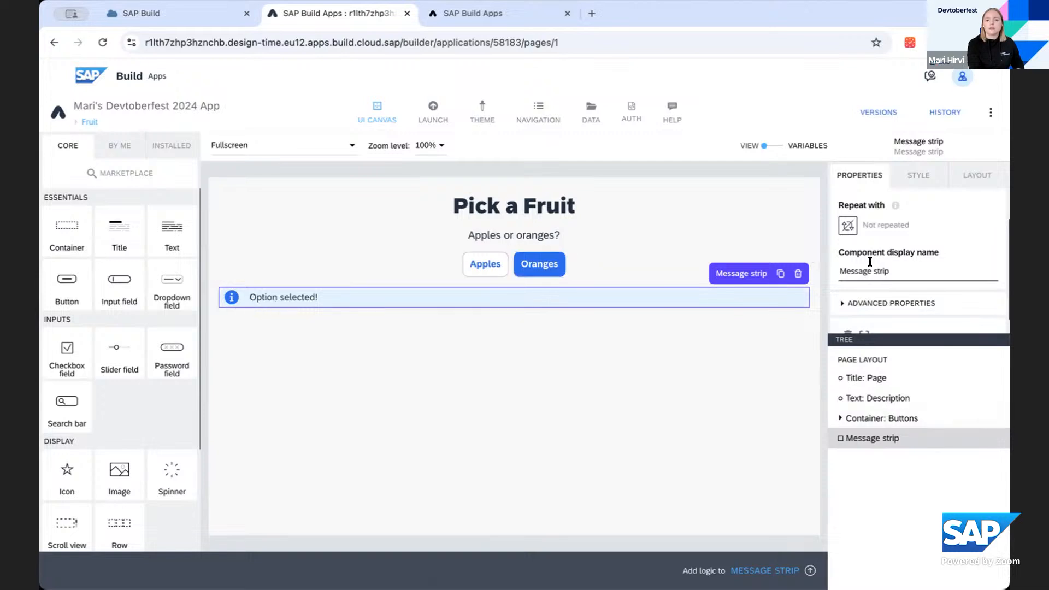
scroll(852, 273, "down", 1)
left_click(855, 324)
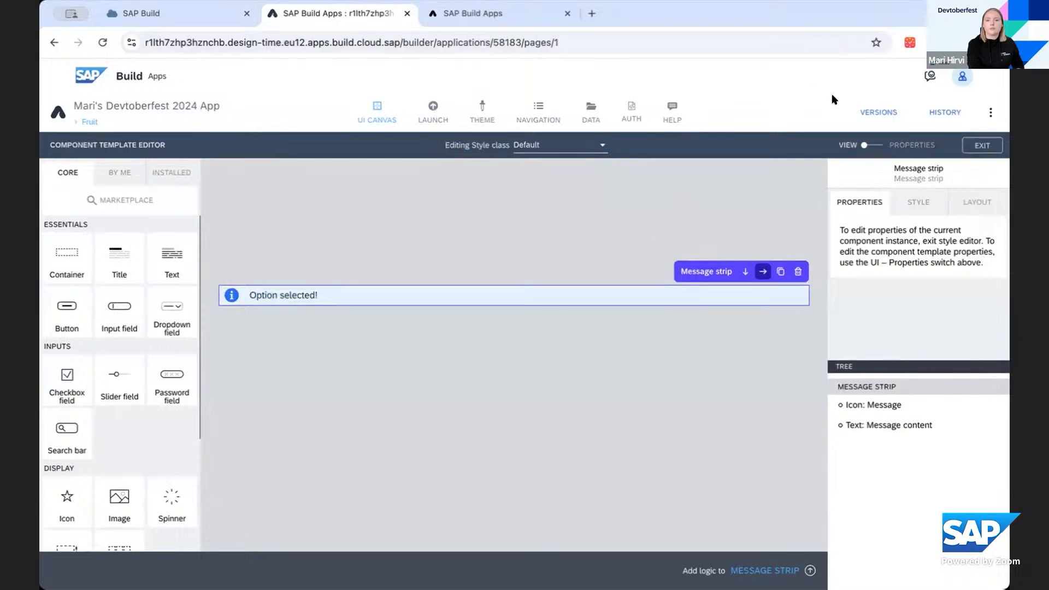
left_click(873, 146)
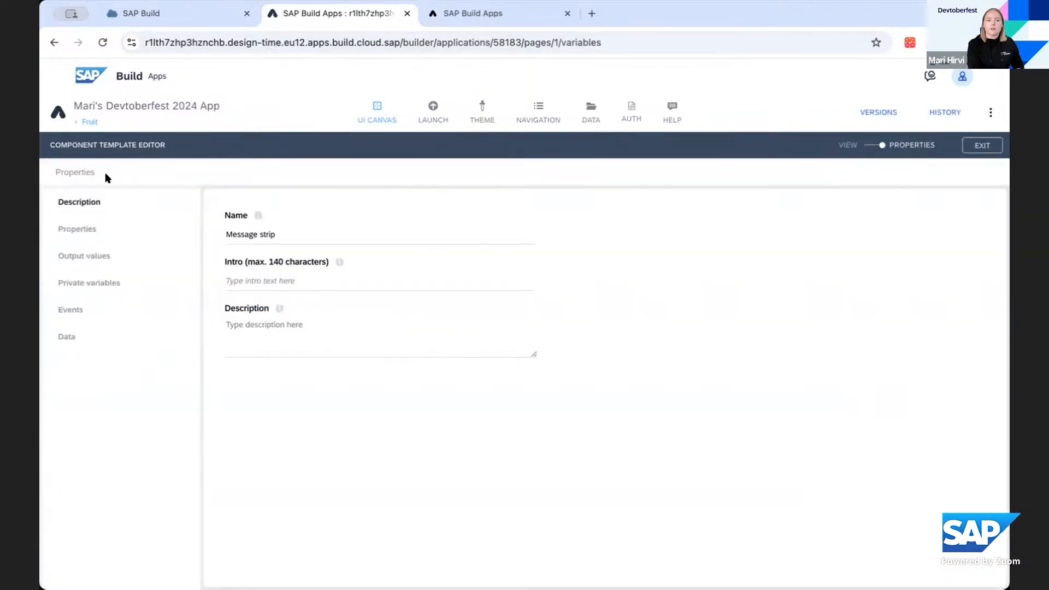
left_click(77, 229)
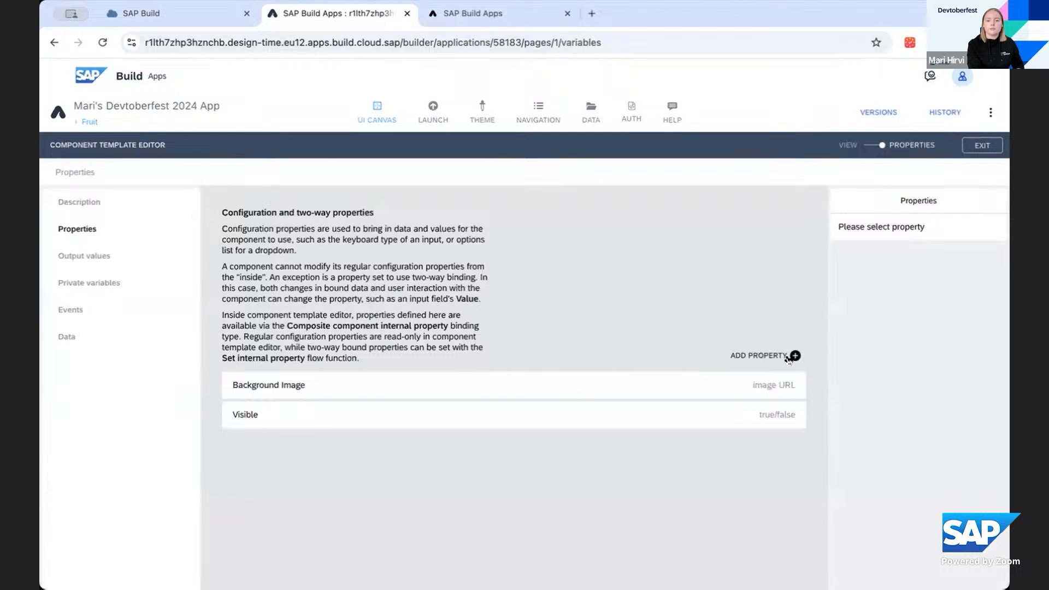
Step: Add a text property to the Message strip with the key "message" and the title "Message"
left_click(795, 356)
left_click_drag(880, 244, 822, 241)
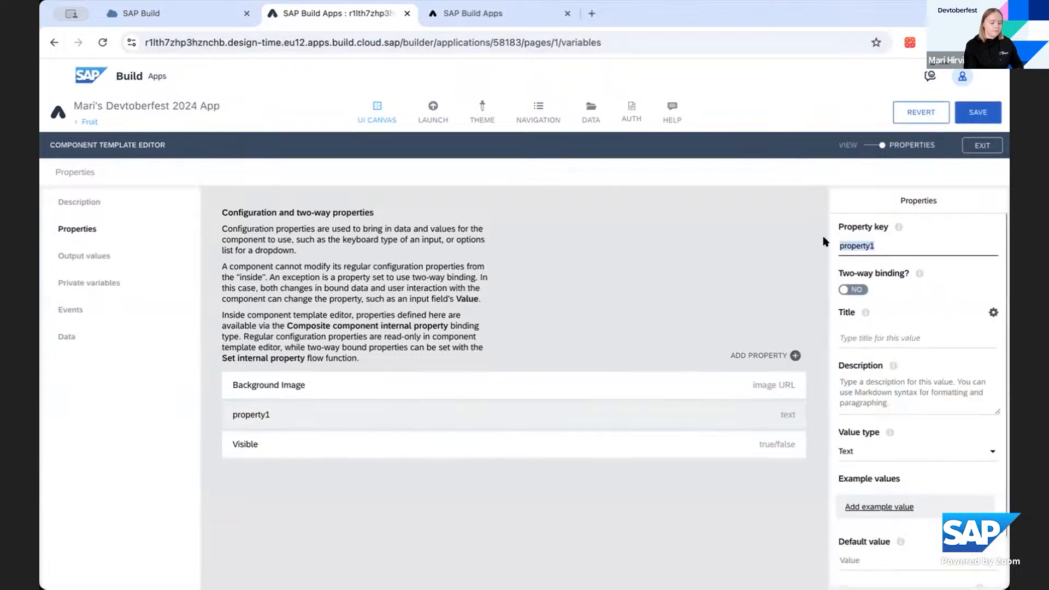
type("message")
key("Tab")
key("Tab")
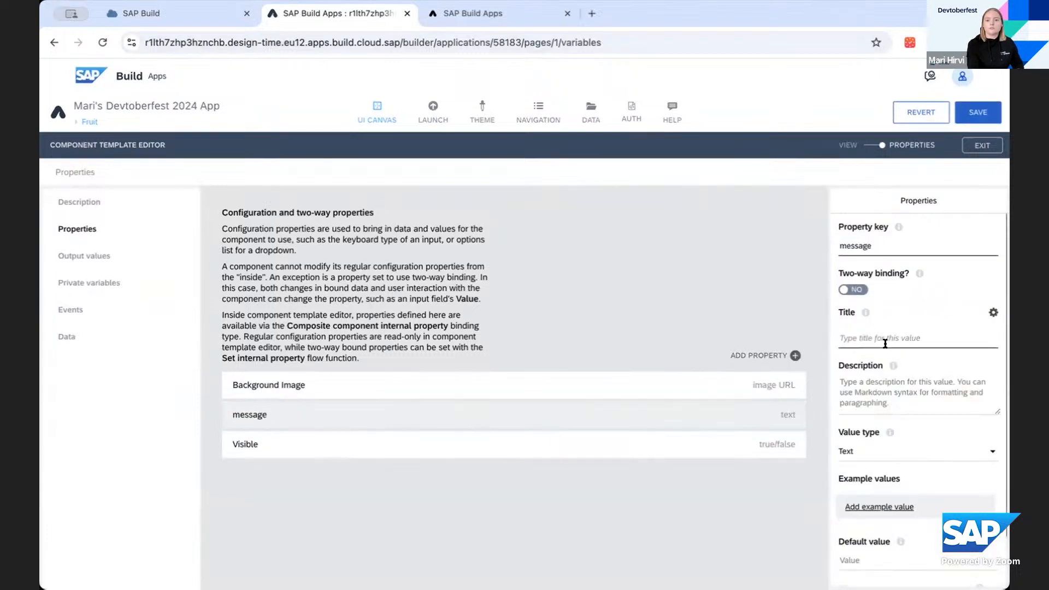
type("Me")
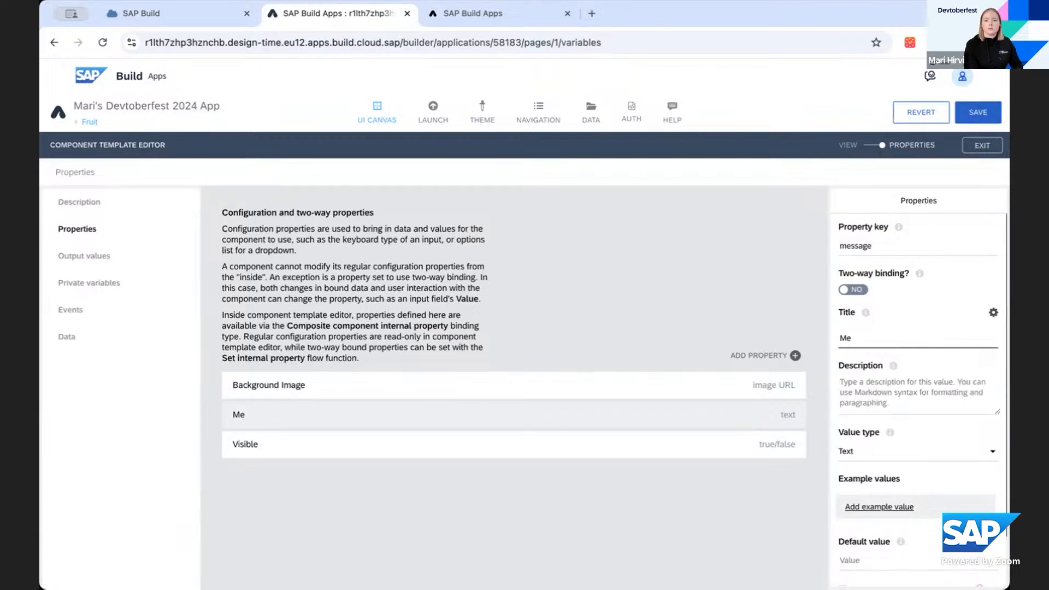
type("ssa")
key("BackSpace")
type("sage")
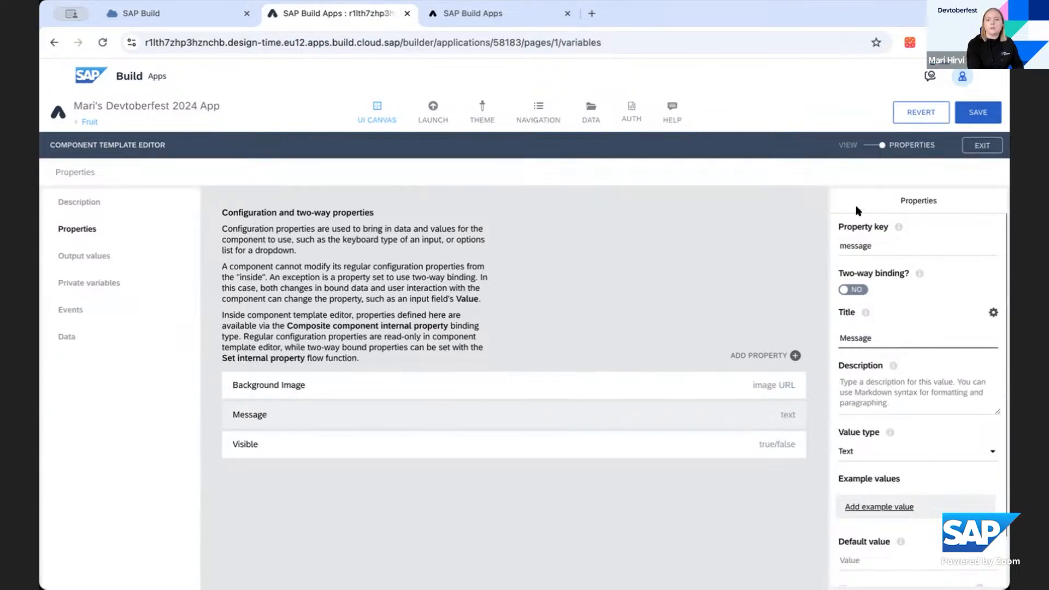
Step: Bind the Message content text to the component's Message property with the preview value "Message", then save and exit the template editor
left_click(870, 144)
left_click(277, 295)
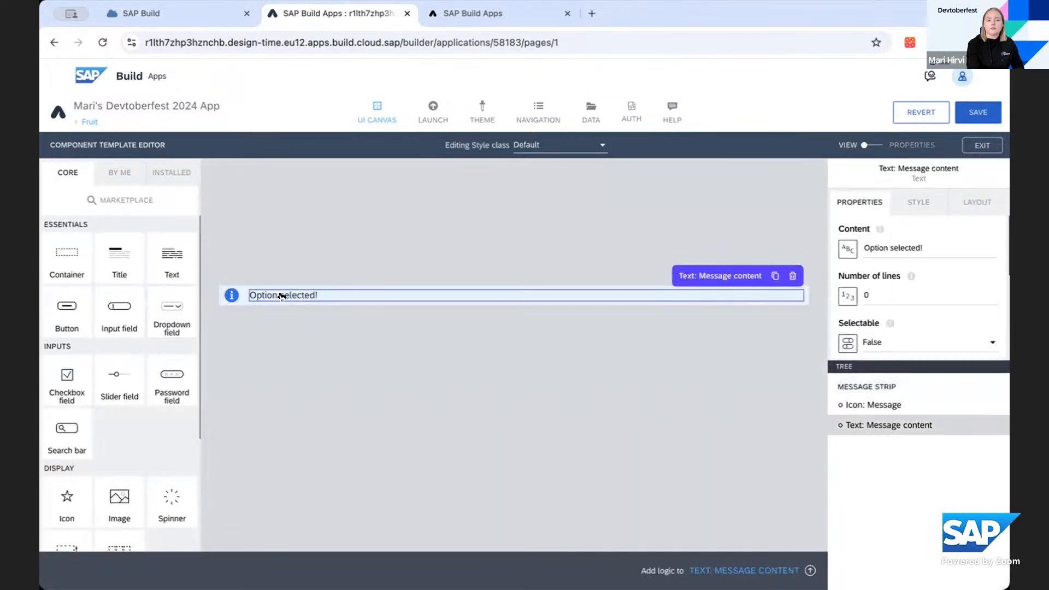
left_click(847, 249)
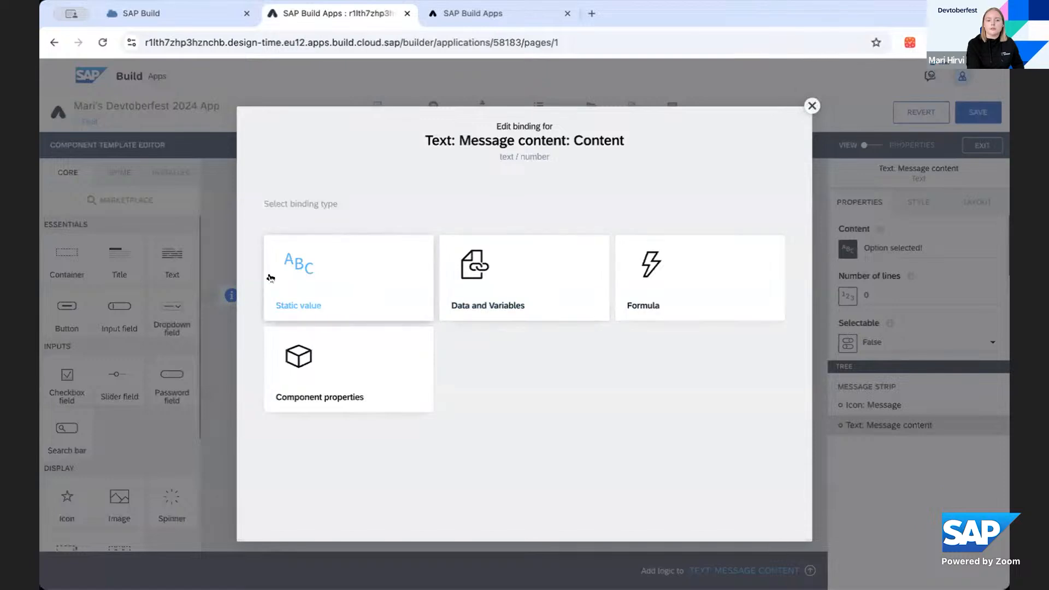
left_click(345, 374)
left_click(692, 302)
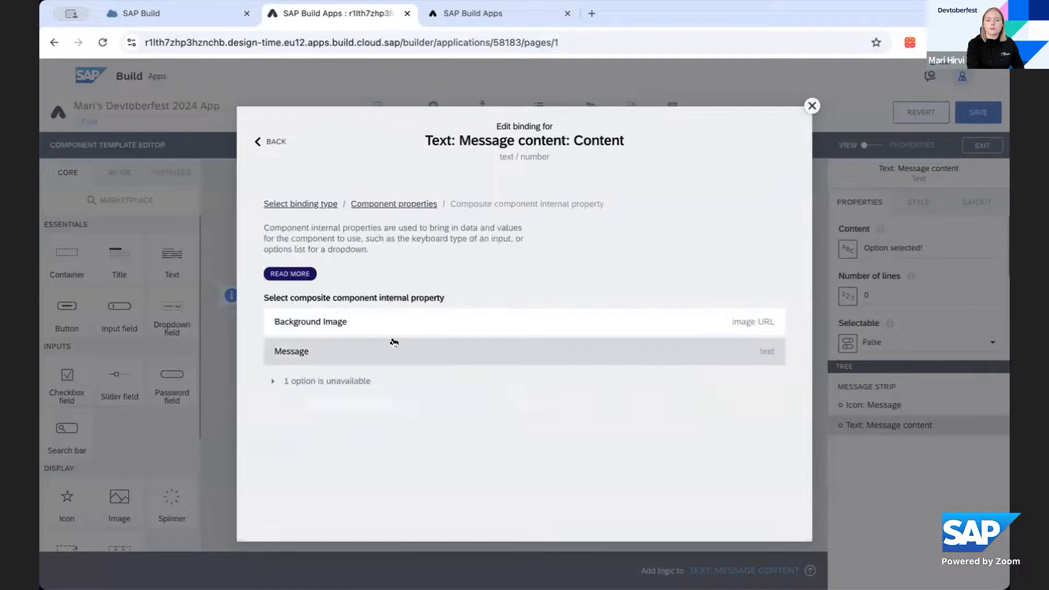
left_click(402, 347)
left_click(438, 382)
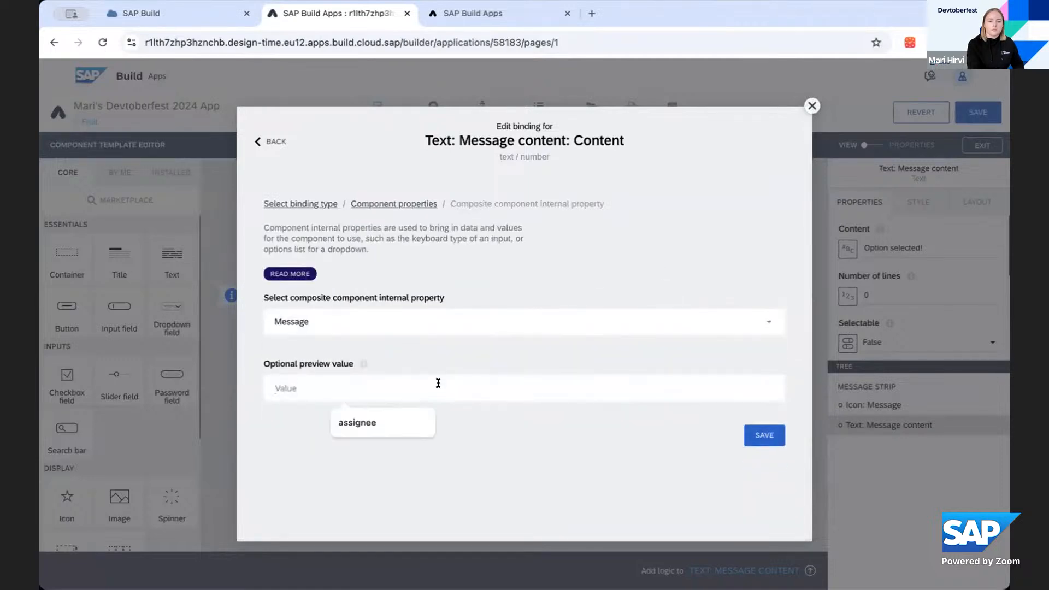
type("m")
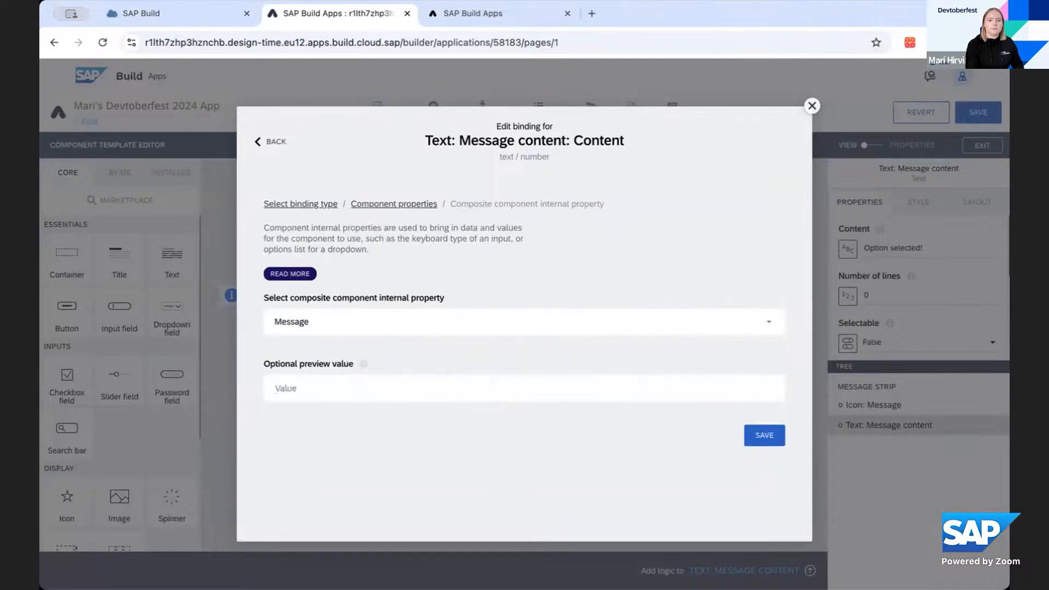
type("Message")
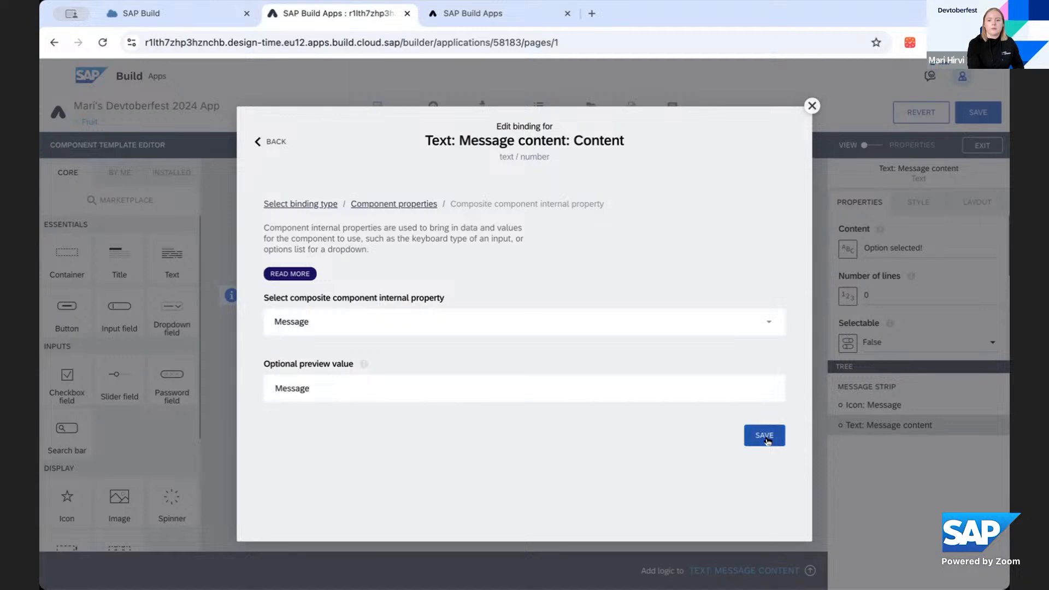
left_click(771, 435)
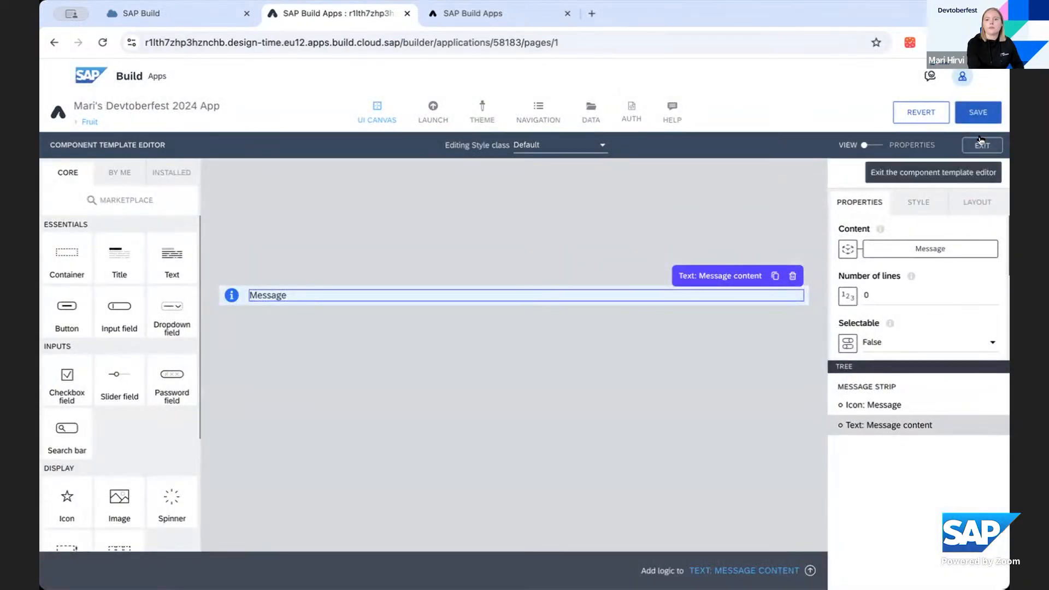
left_click(978, 112)
left_click(981, 142)
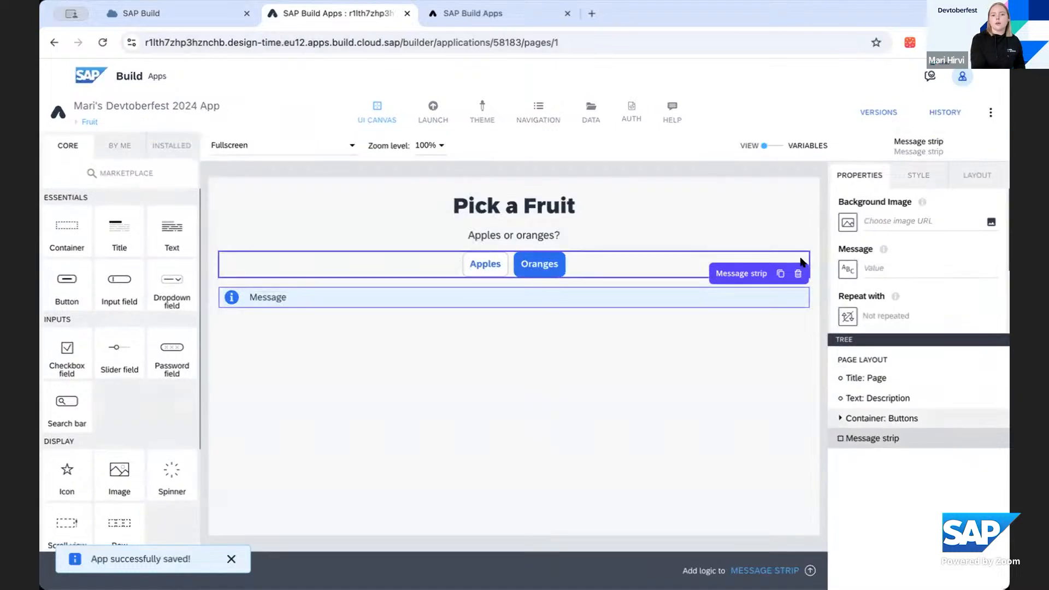
Step: Inspect the Message strip on the page and the Message property it offers
left_click(648, 330)
left_click(622, 297)
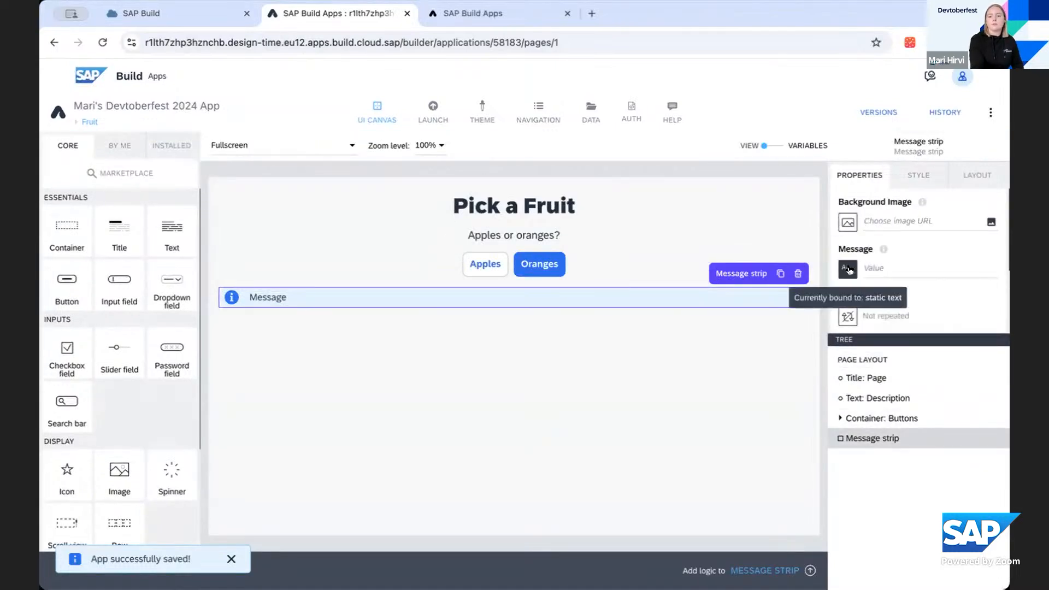
left_click(747, 318)
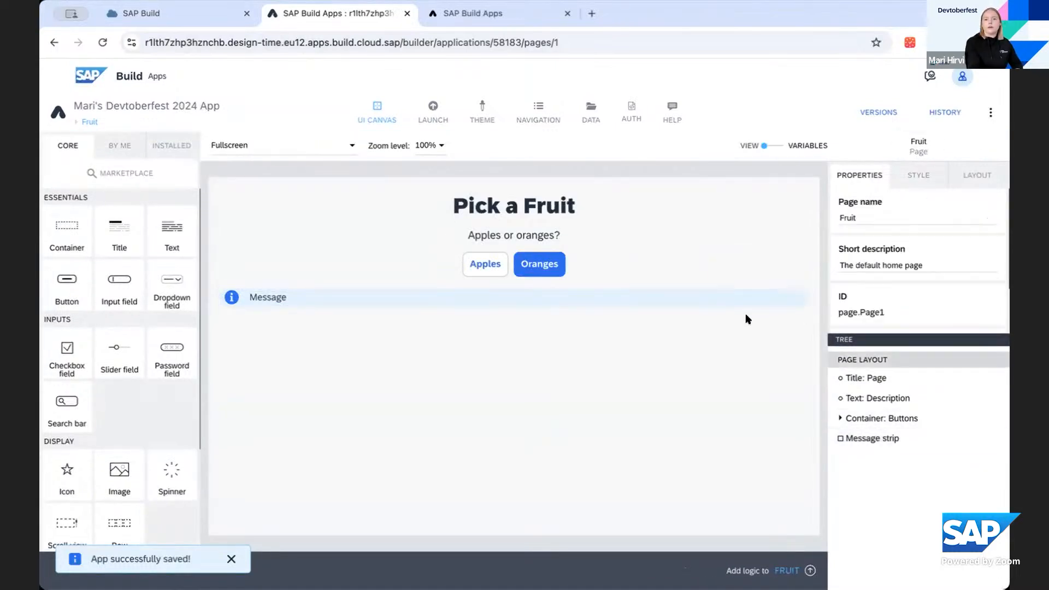
left_click(601, 302)
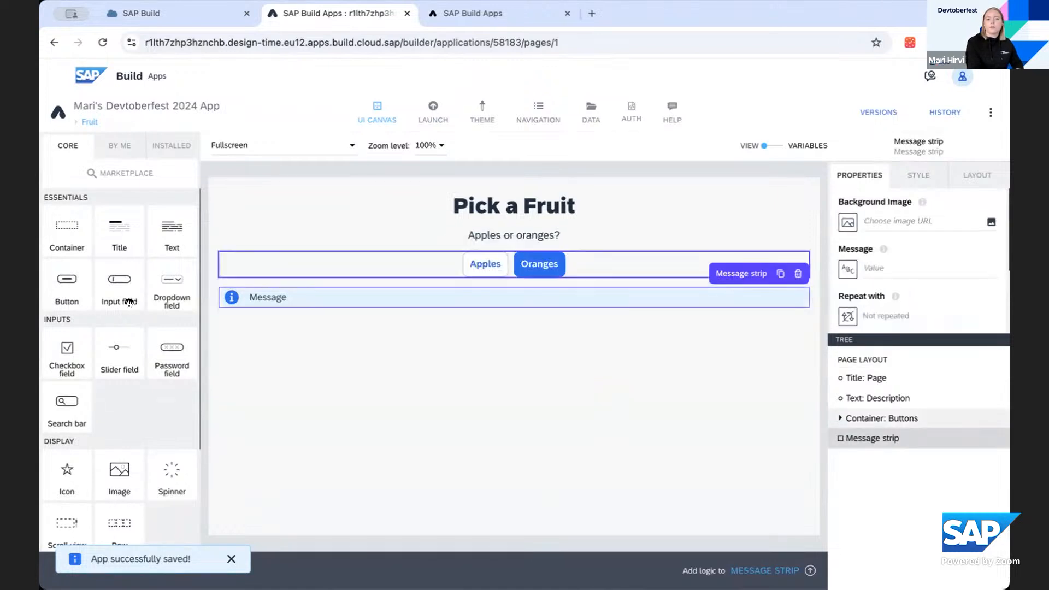
left_click(575, 343)
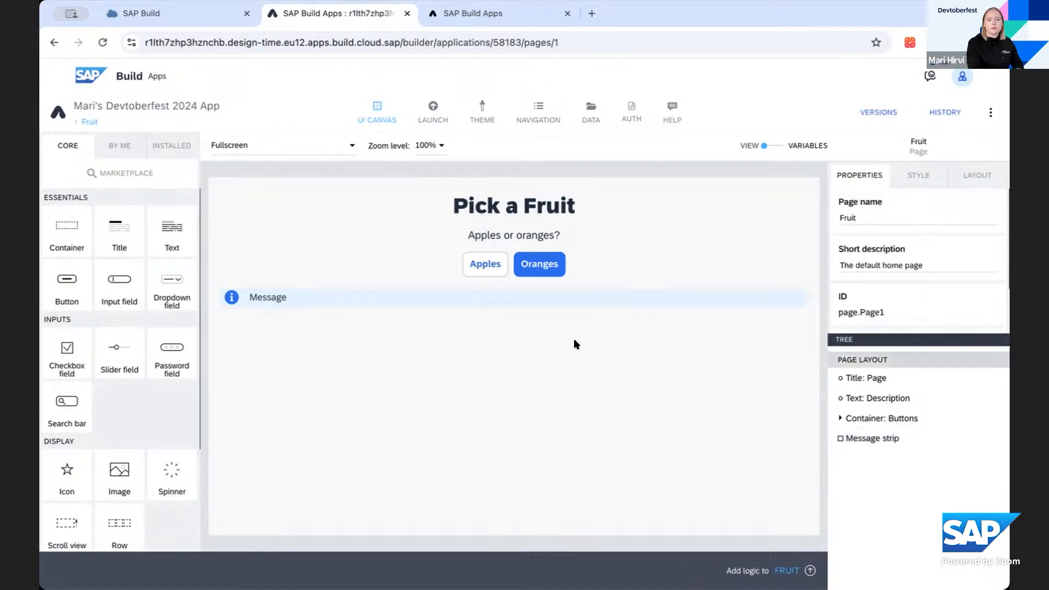
Step: Duplicate the Message strip, set the message to "Hello" on the original and "Hi" on the copy, and save the app
left_click(410, 299)
left_click(780, 273)
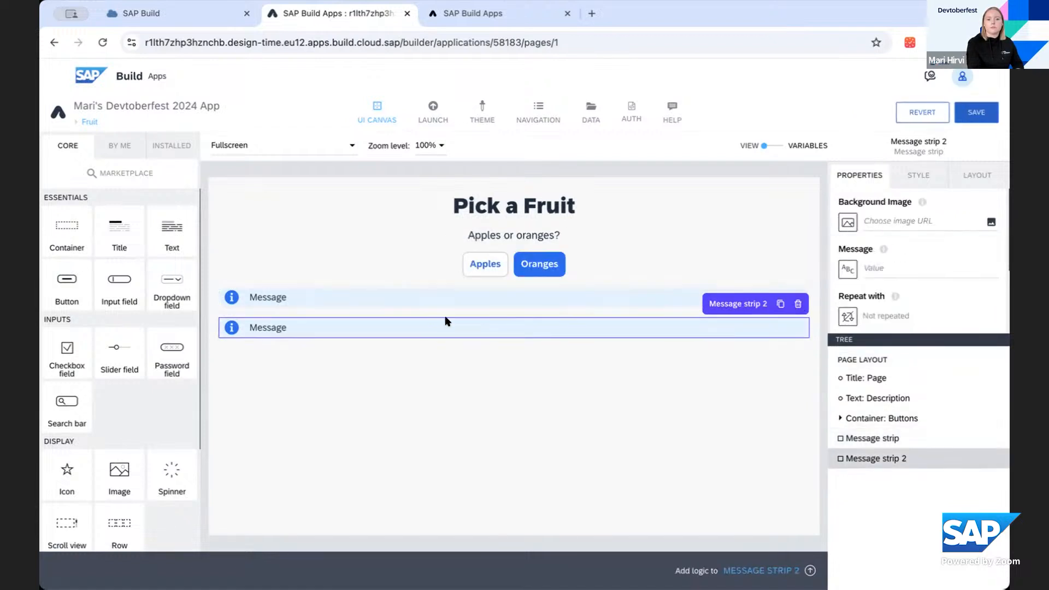
left_click(440, 297)
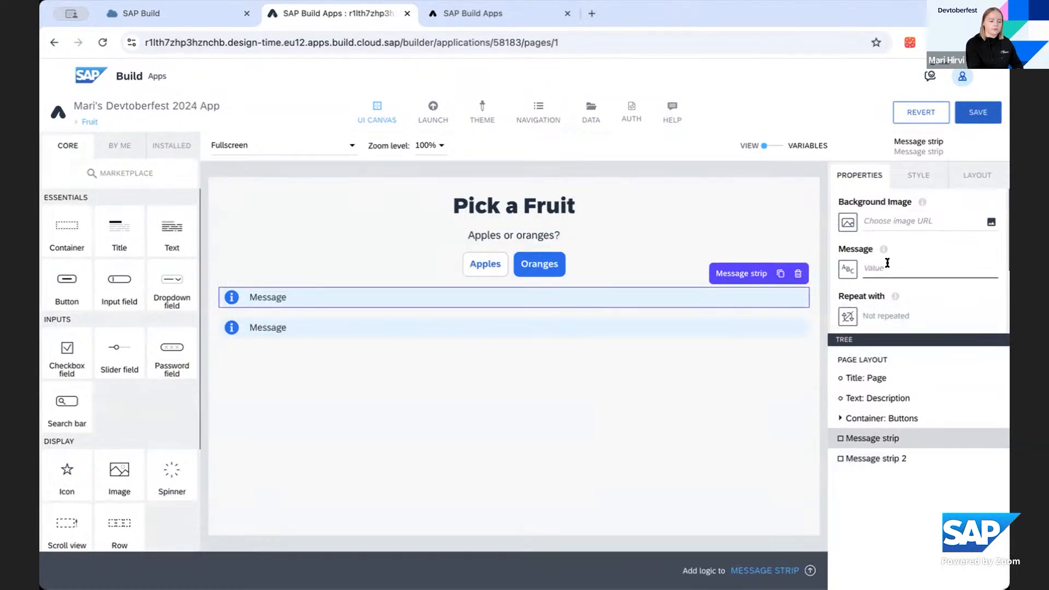
type("Hello")
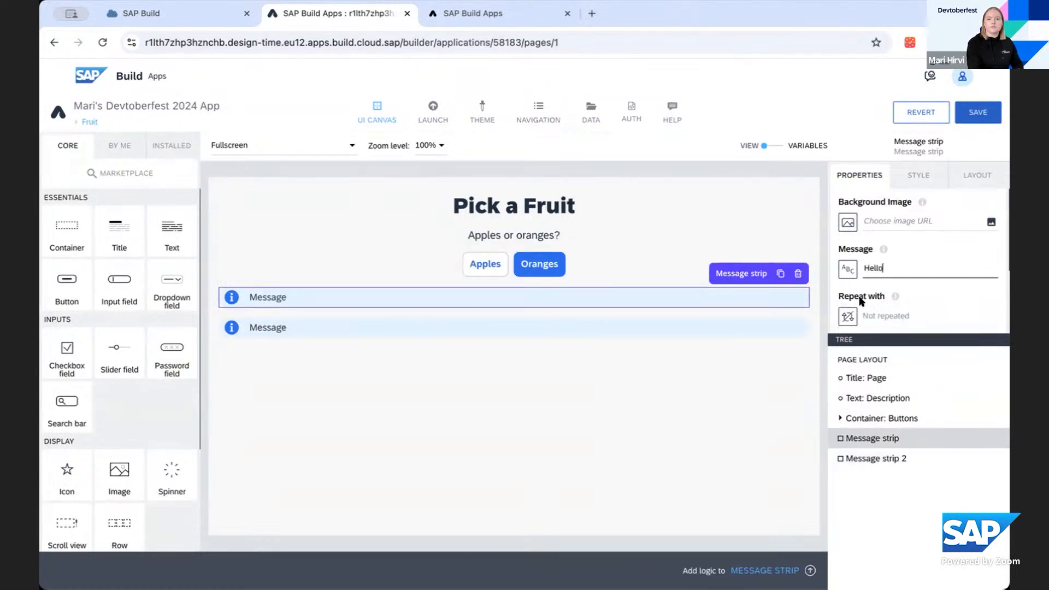
left_click(675, 326)
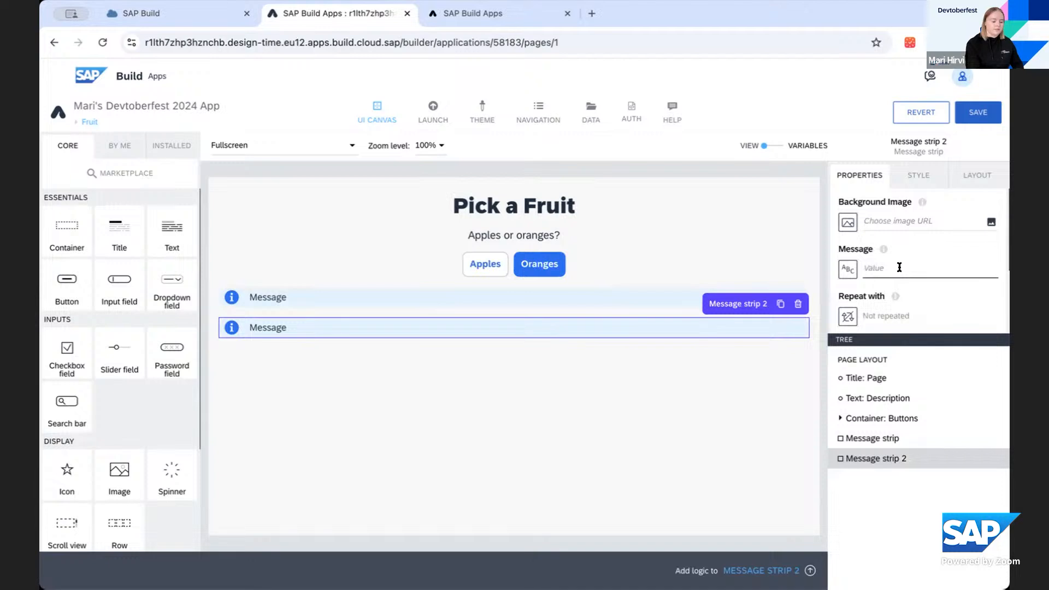
type("Hi")
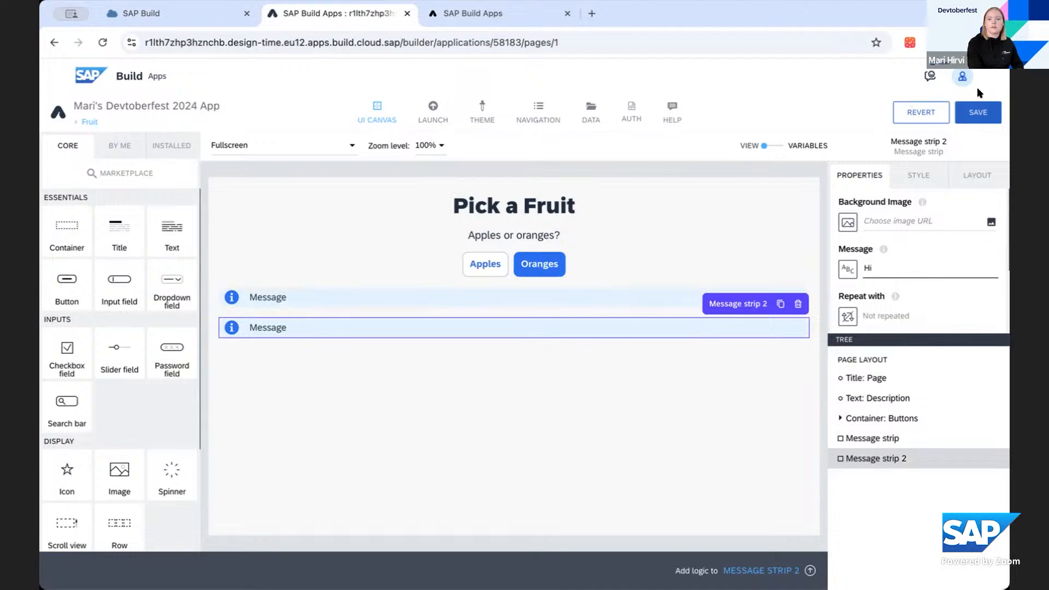
left_click(977, 112)
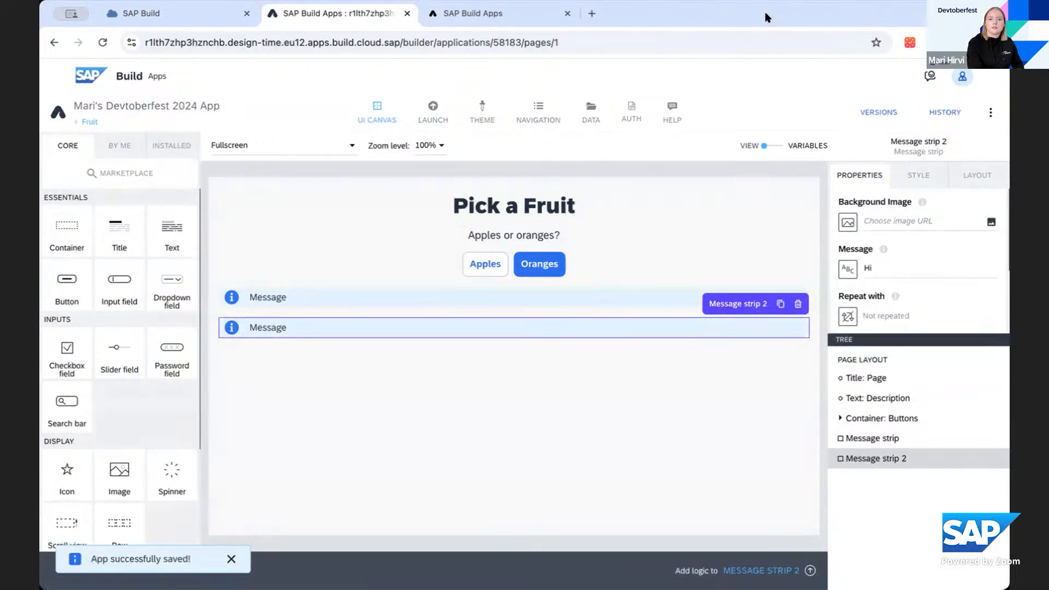
Step: Check both message strips in the app preview, then delete the duplicated strip from the page and save
left_click(503, 13)
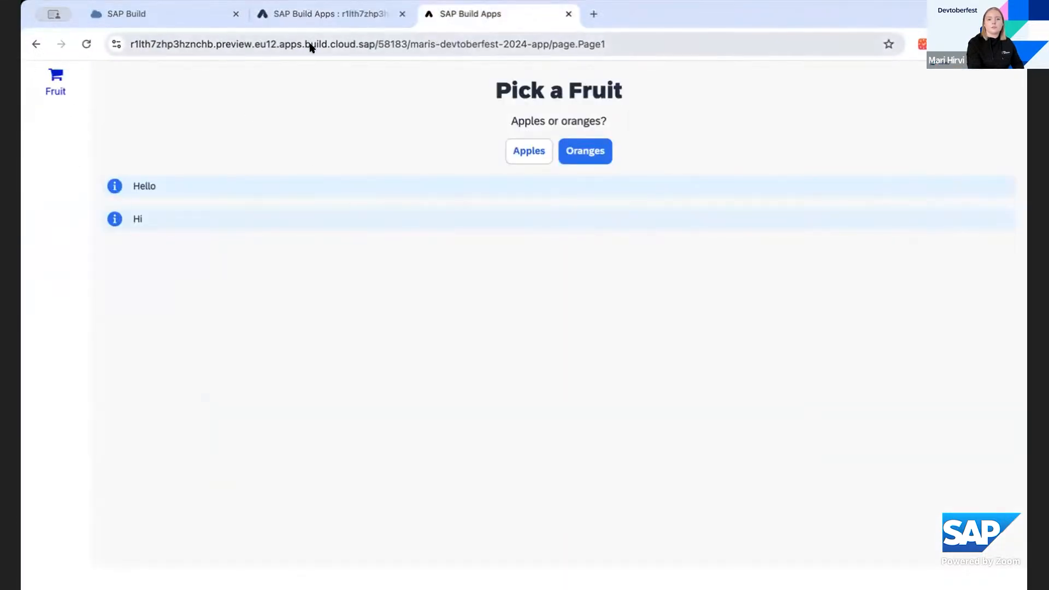
left_click(317, 16)
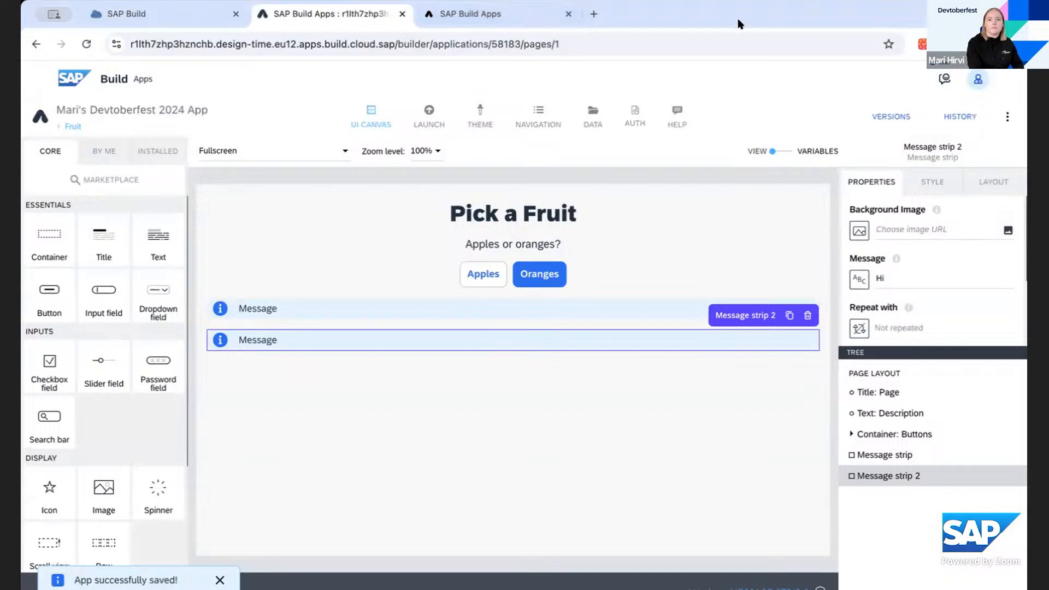
left_click(800, 308)
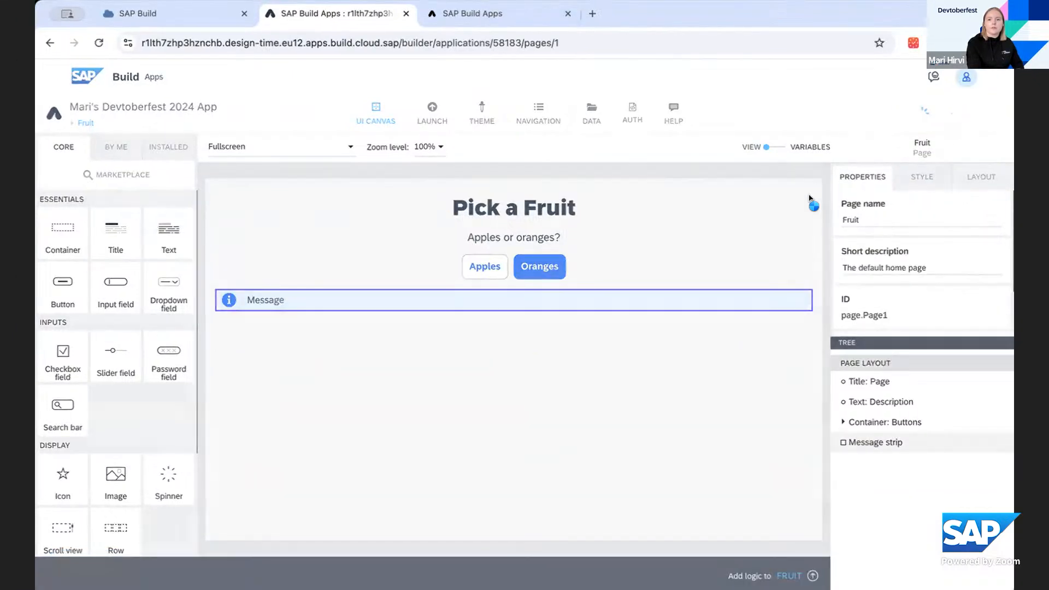
Step: Examine the Message strip's properties on the Fruit page and the list of app variables
left_click(505, 299)
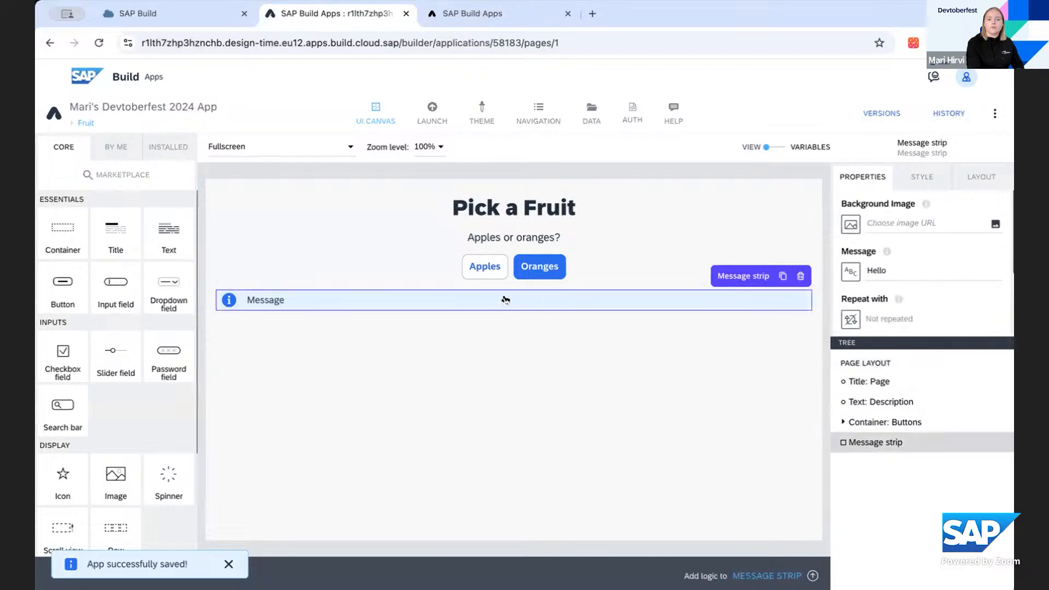
left_click(765, 152)
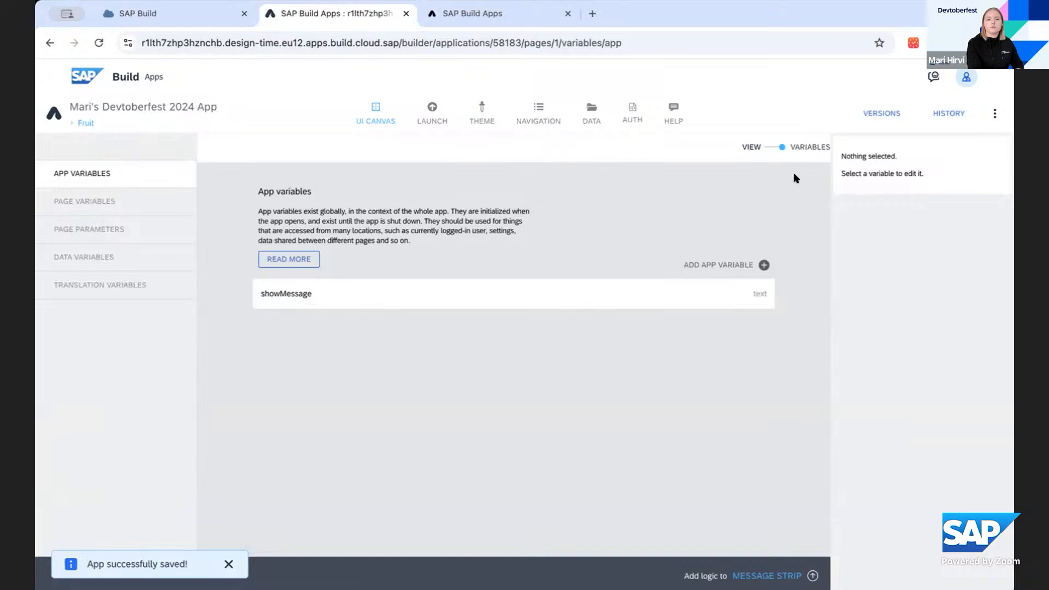
left_click(775, 151)
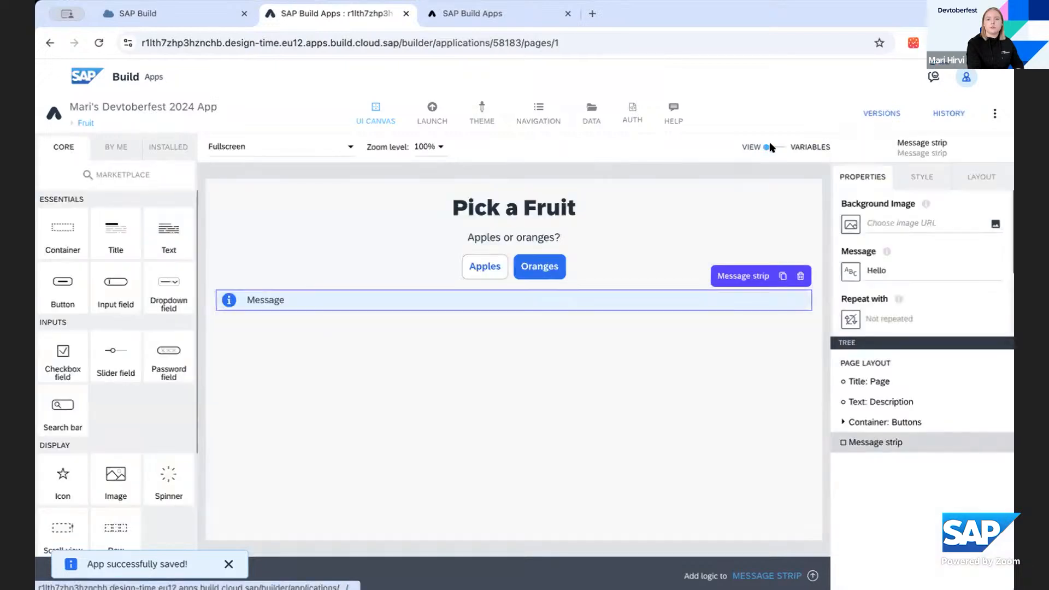
left_click(563, 334)
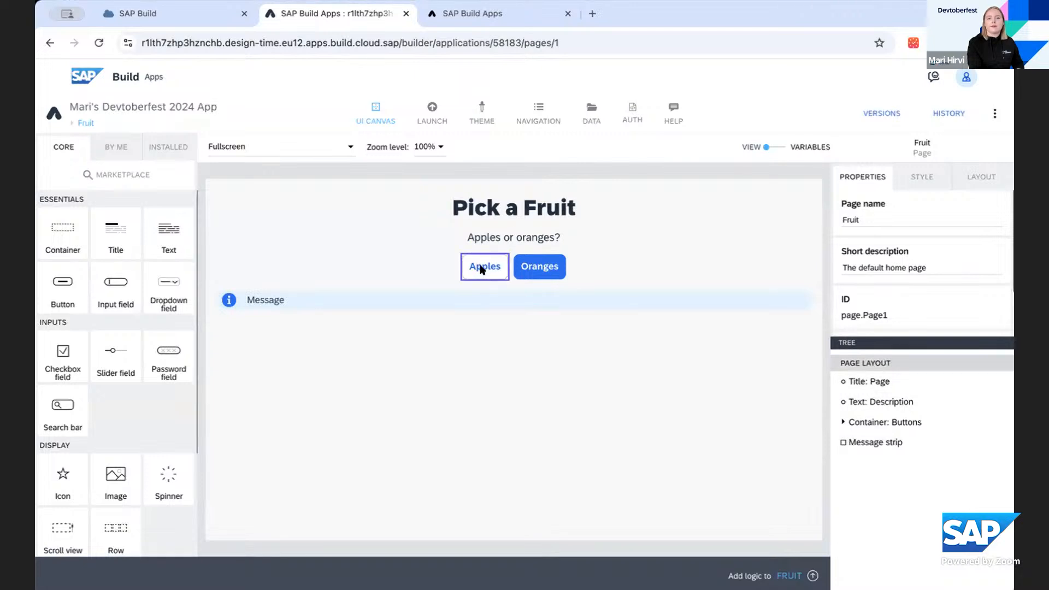
left_click(497, 299)
left_click(496, 358)
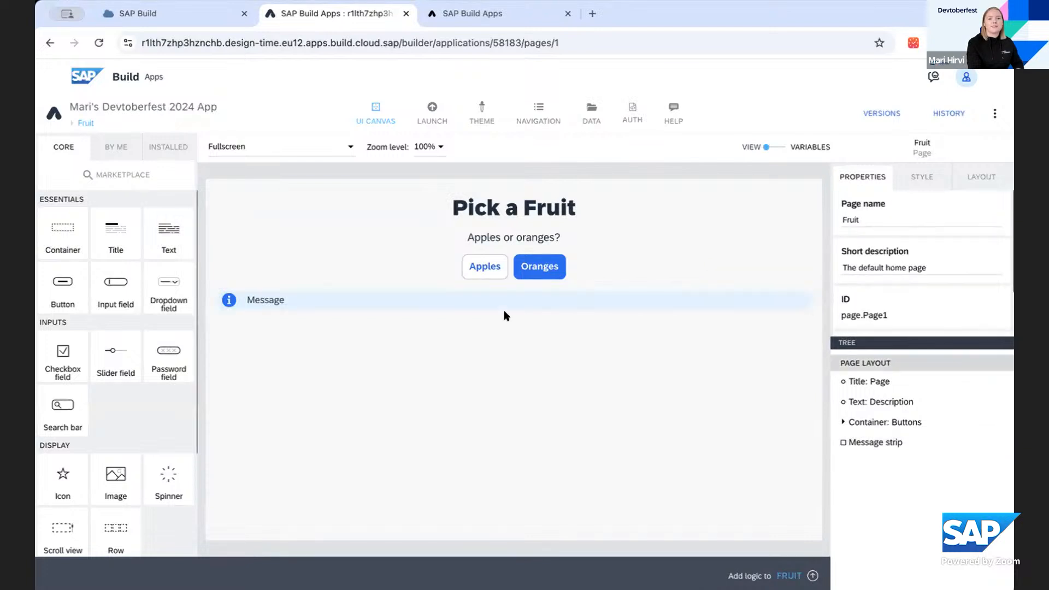
left_click(507, 304)
left_click(520, 322)
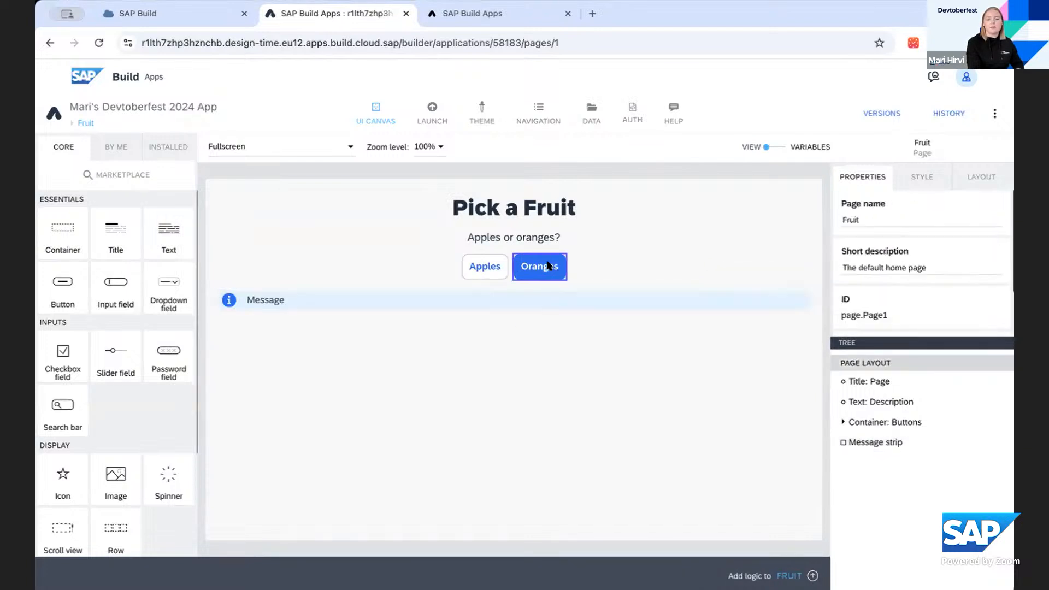
left_click(530, 301)
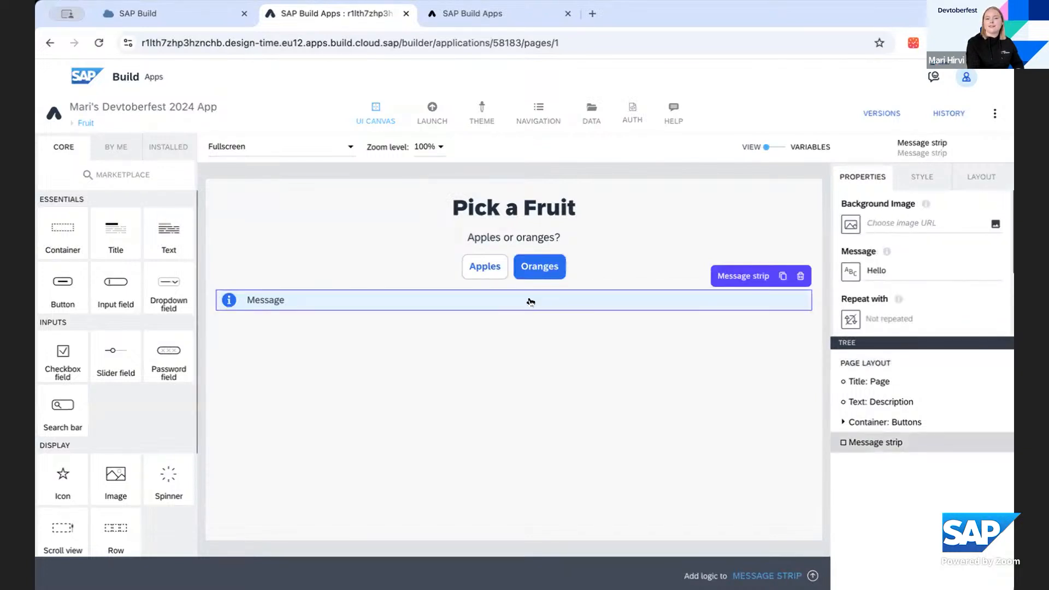
left_click(521, 351)
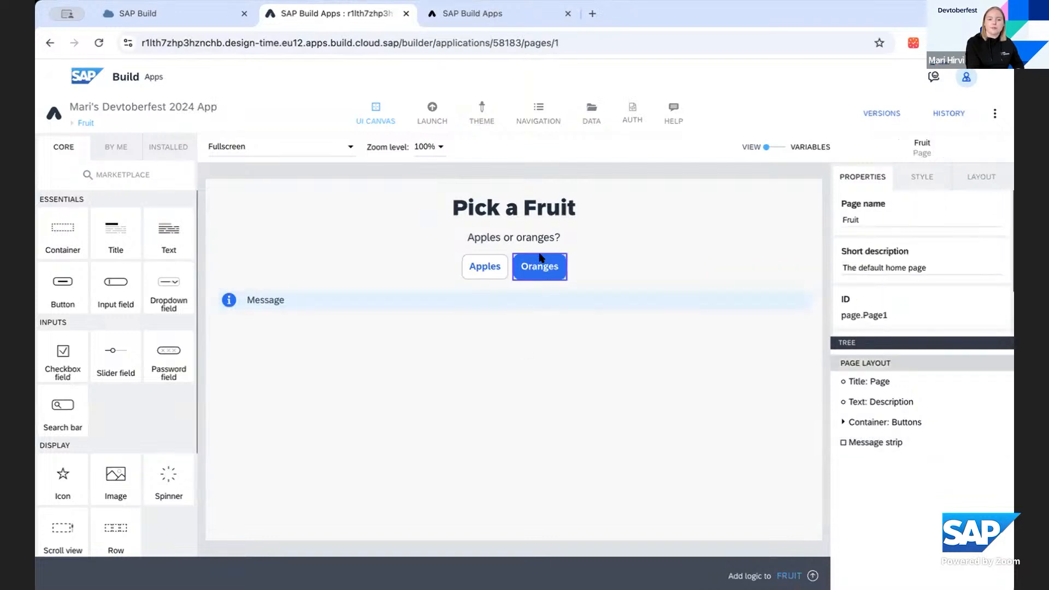
Step: Set the value type of the showMessage app variable to True/false and save the app
left_click(779, 148)
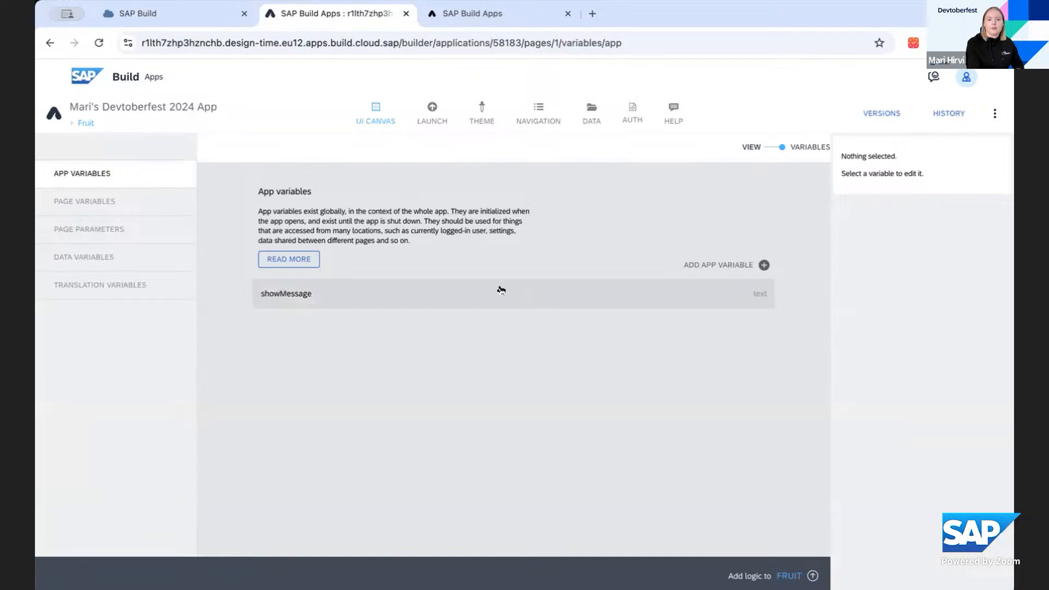
left_click(501, 290)
left_click(882, 268)
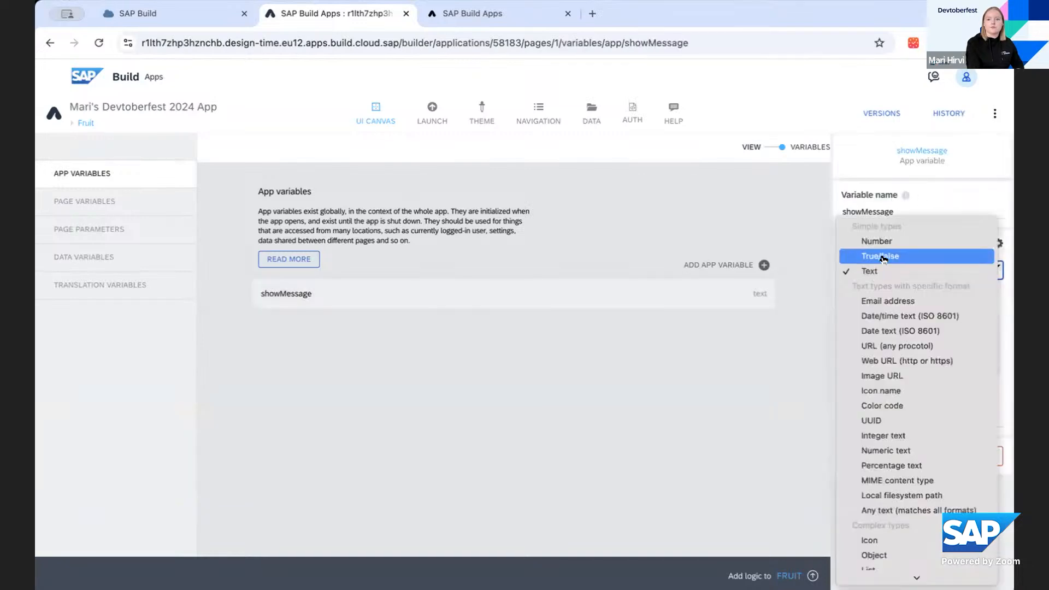
left_click(882, 257)
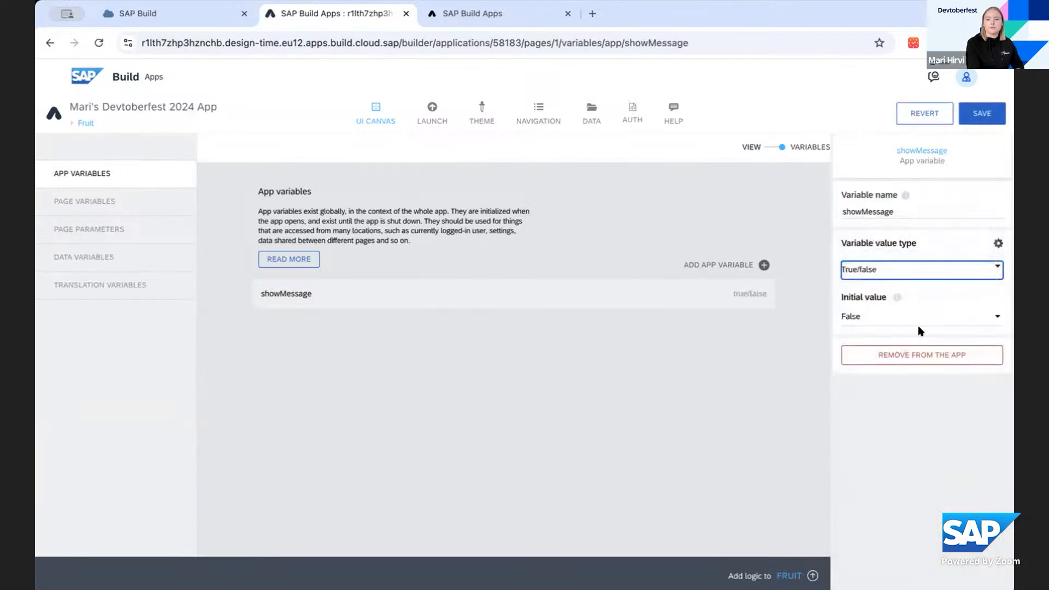
left_click(981, 113)
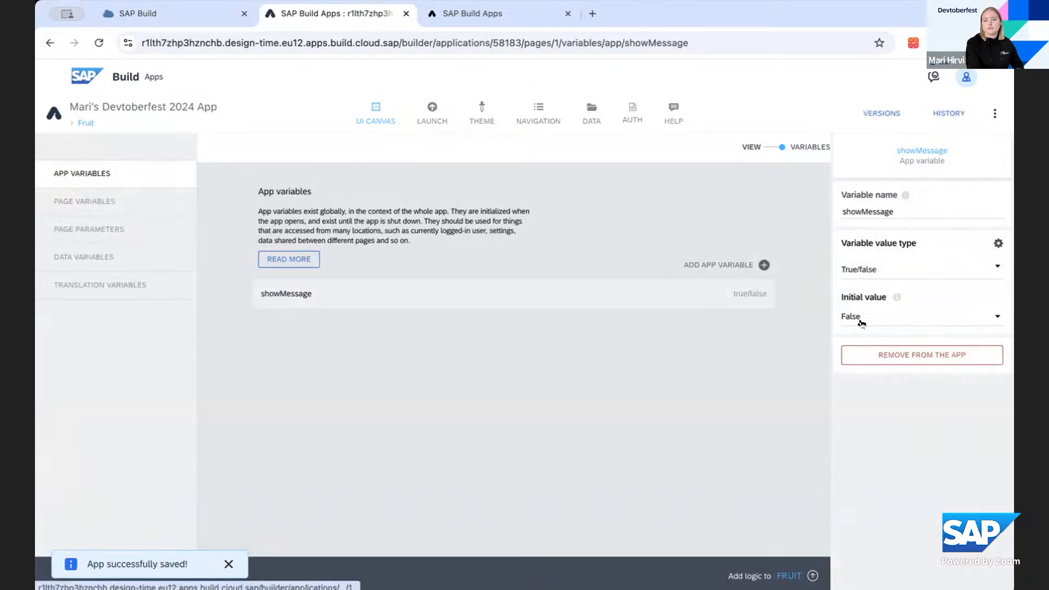
Step: Bind the Visible property of the Message strip on the Fruit page to the showMessage app variable
left_click(773, 144)
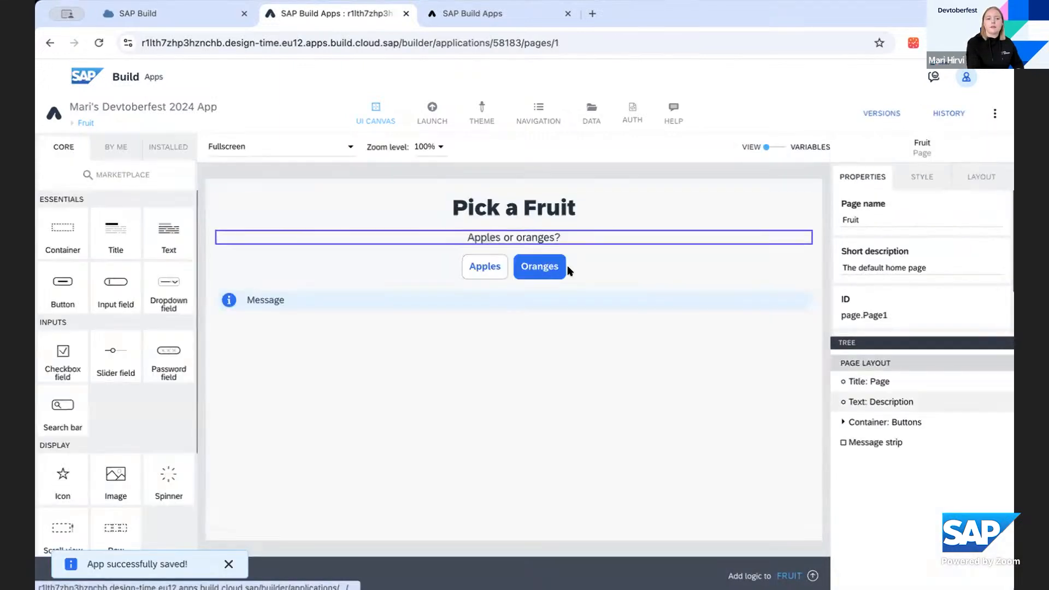
left_click(535, 302)
left_click_drag(904, 338, 903, 343)
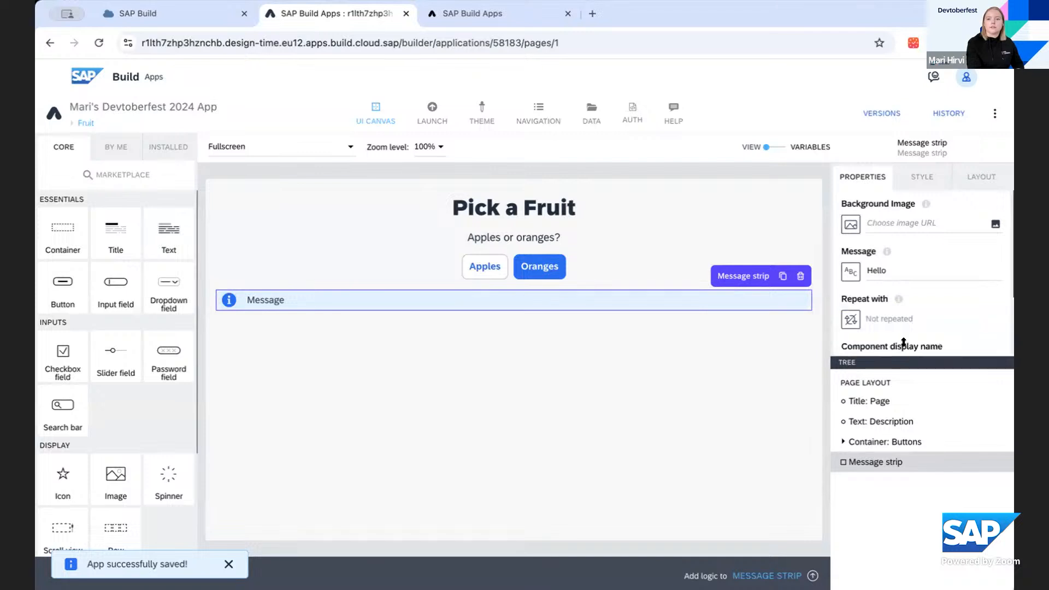
left_click(904, 391)
scroll(905, 387, "down", 1)
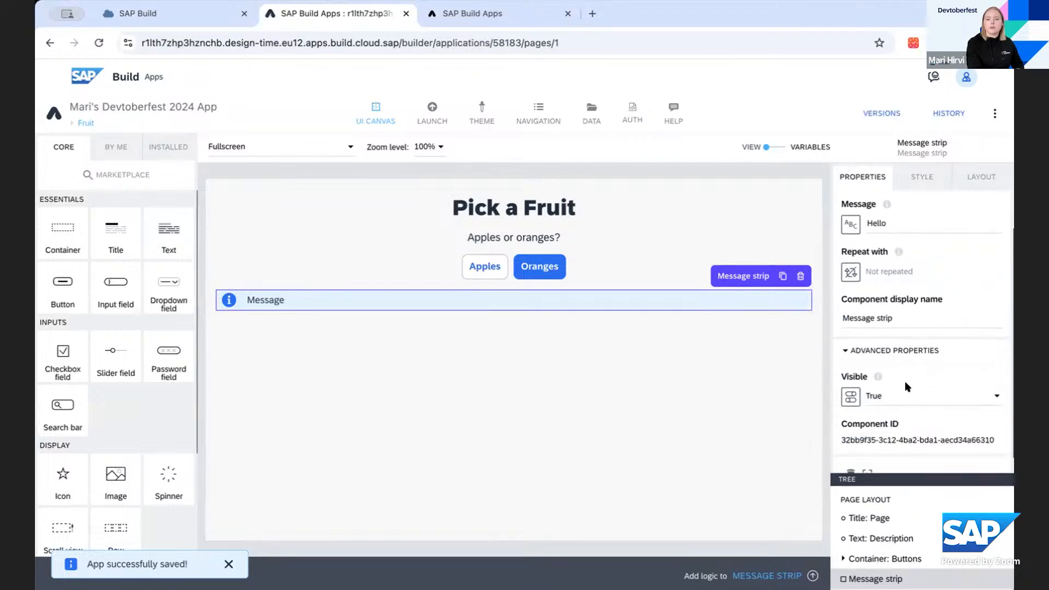
scroll(904, 386, "down", 1)
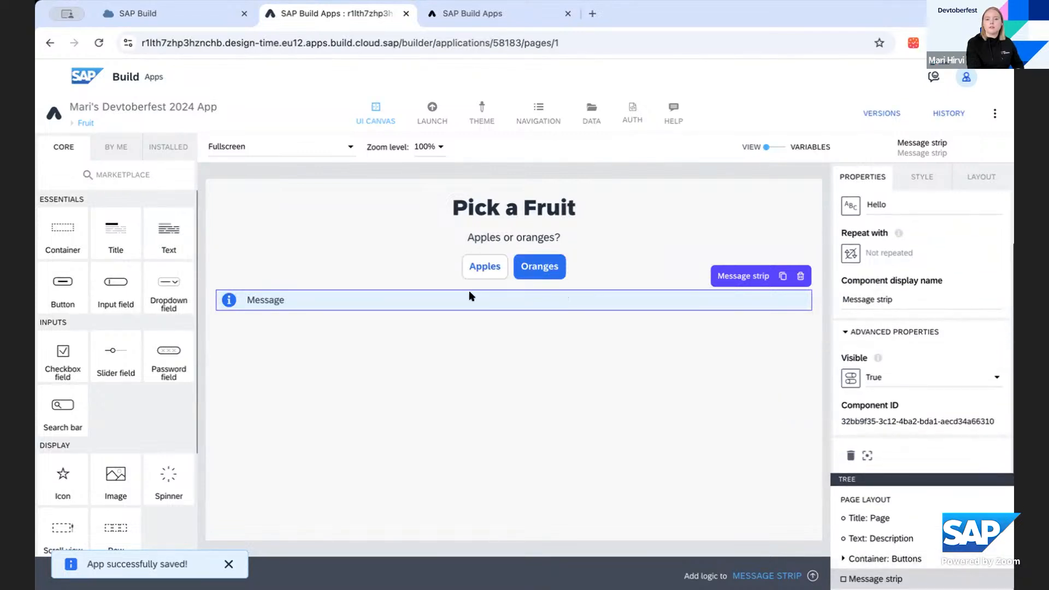
left_click(851, 378)
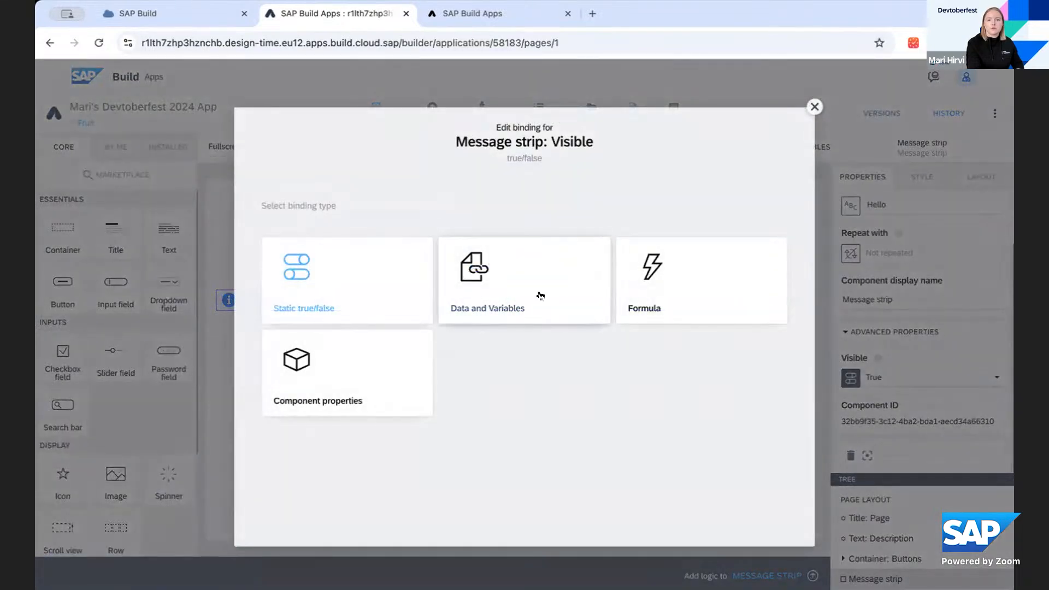
left_click(520, 282)
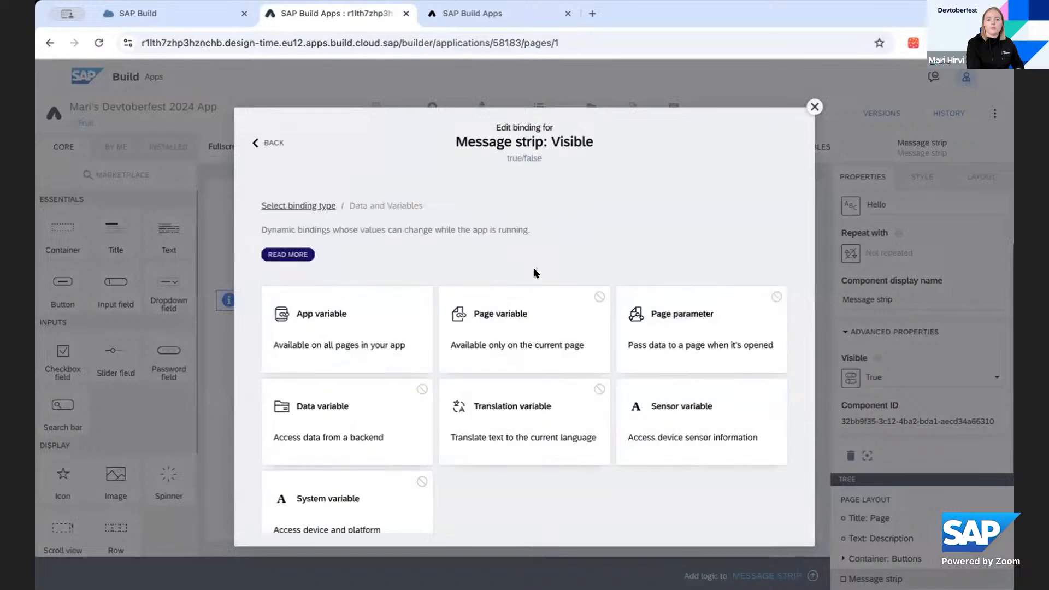
left_click(355, 328)
left_click(413, 311)
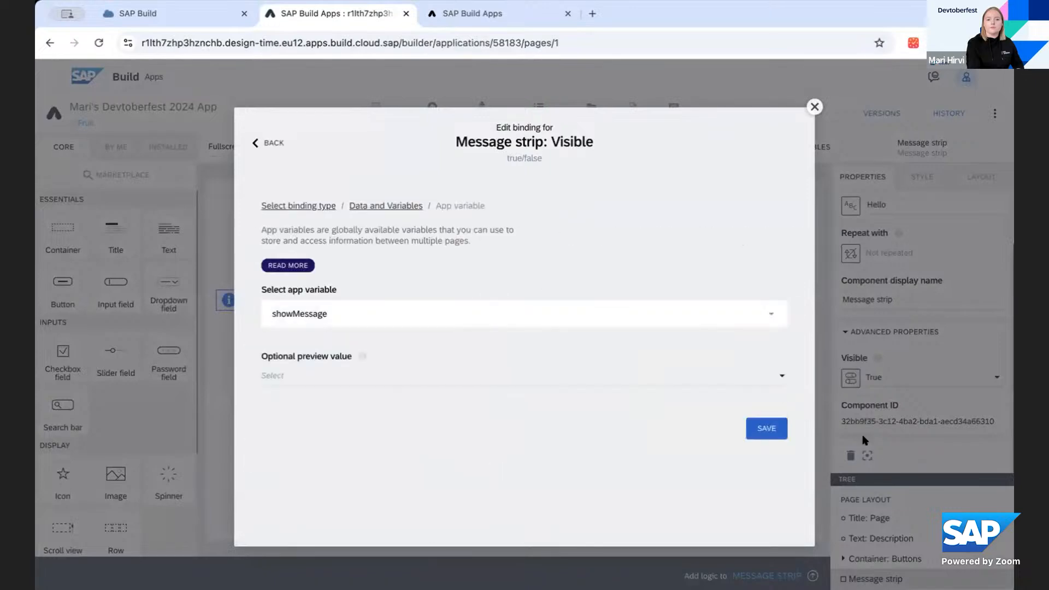
left_click(766, 428)
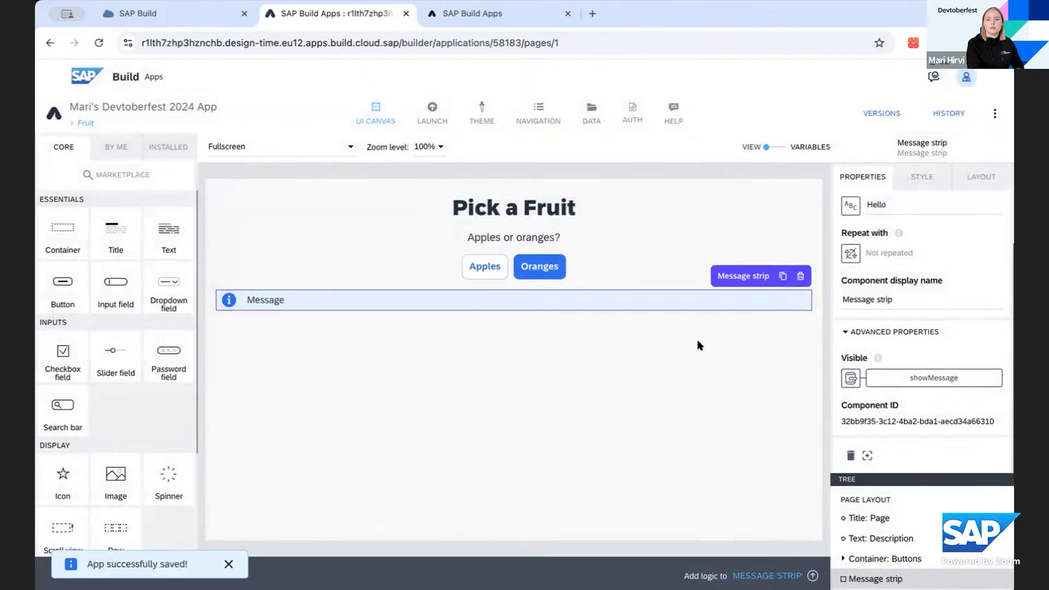
left_click(628, 327)
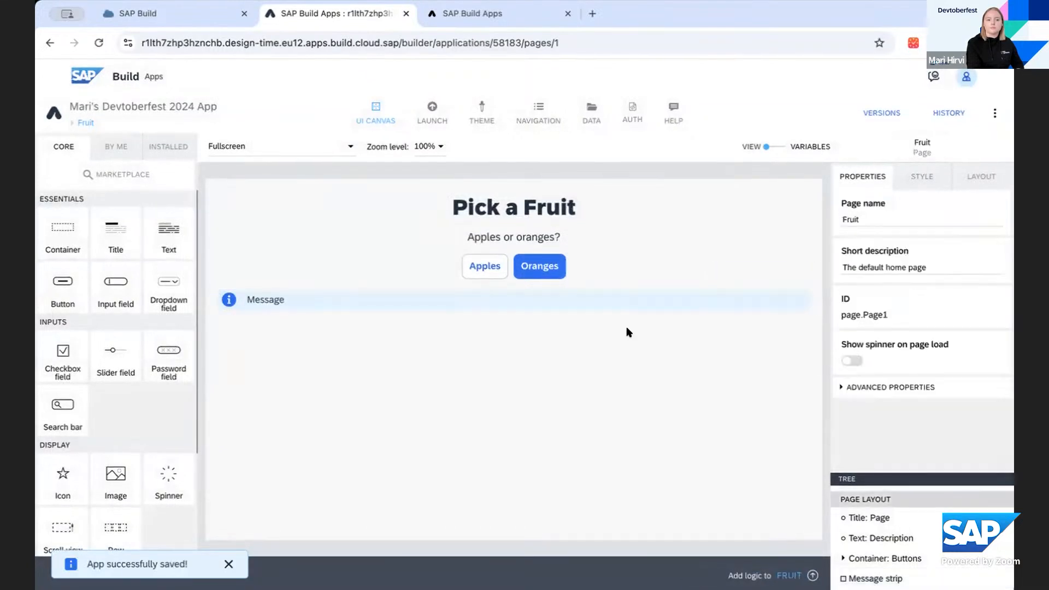
Step: Check the Fruit page in the app preview, then return to the editor and inspect the Message strip
left_click(538, 25)
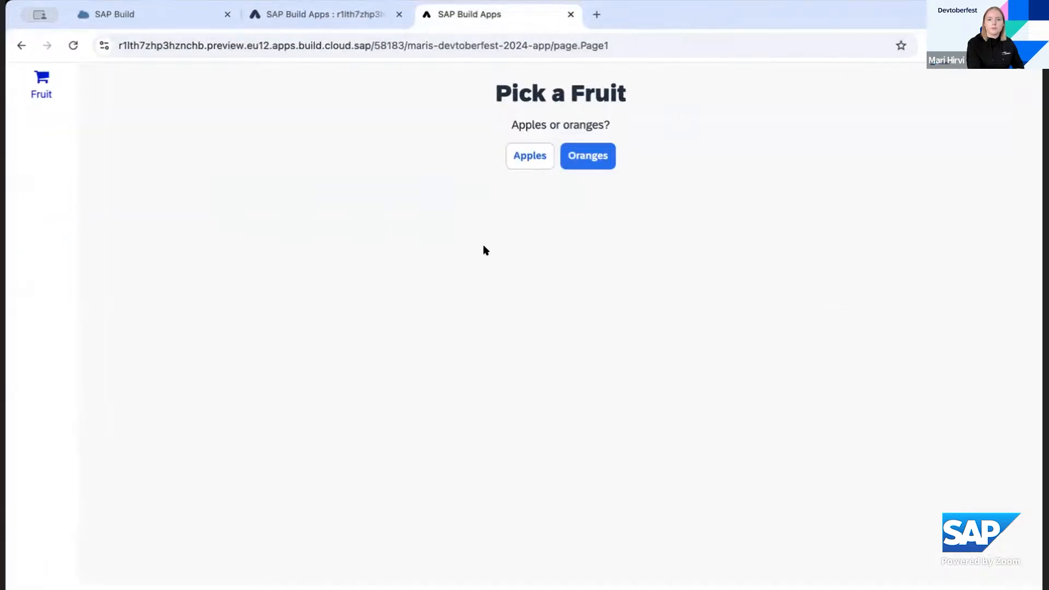
left_click(322, 17)
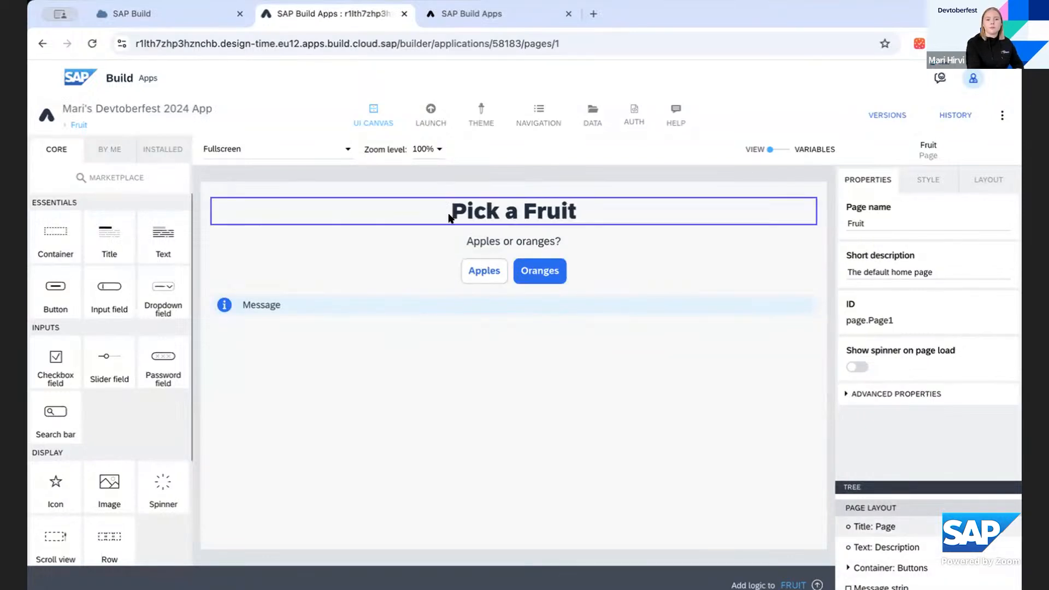
left_click(419, 309)
left_click(541, 389)
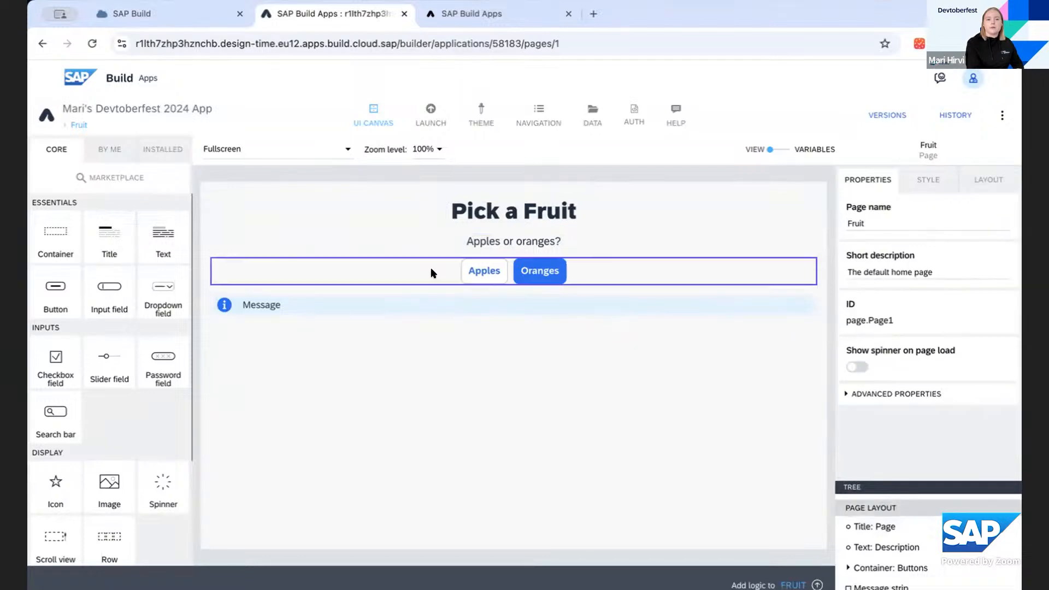
left_click(432, 302)
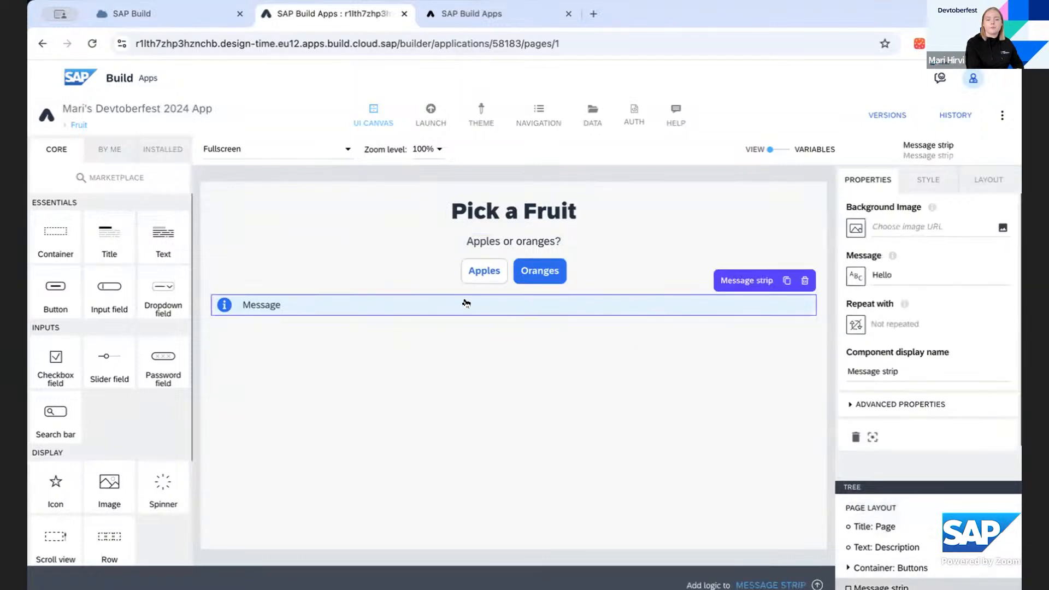
left_click(524, 359)
left_click(508, 304)
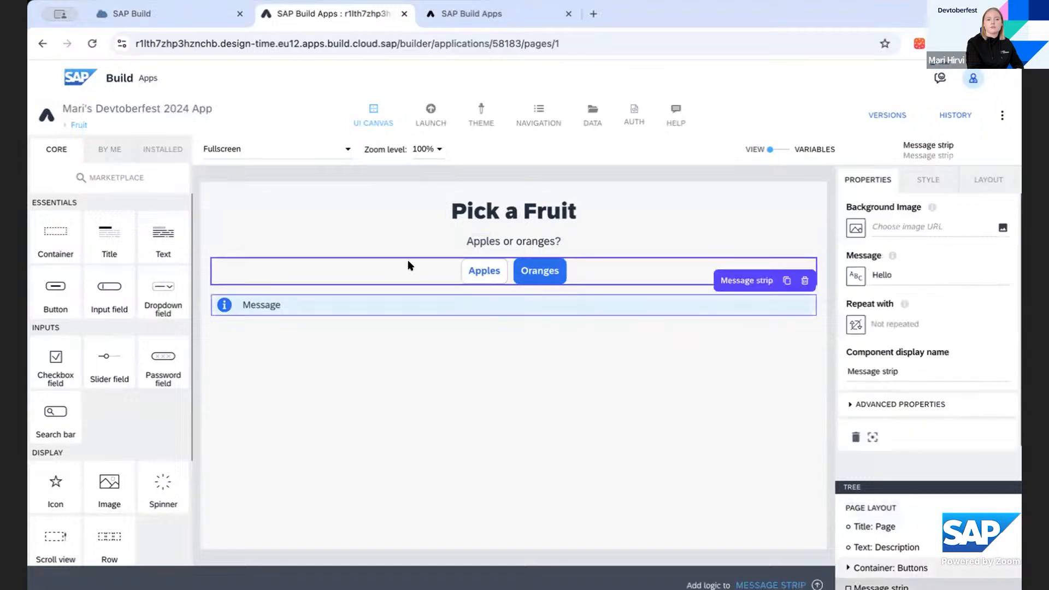
left_click(475, 377)
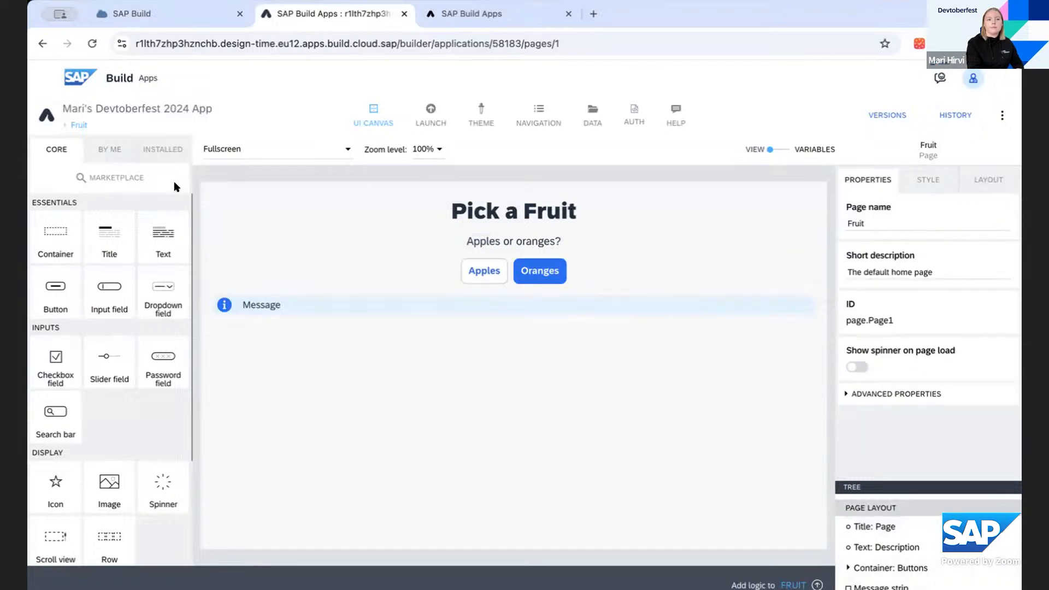
Step: Duplicate the Fruit page from the app's page overview and save the app
left_click(79, 124)
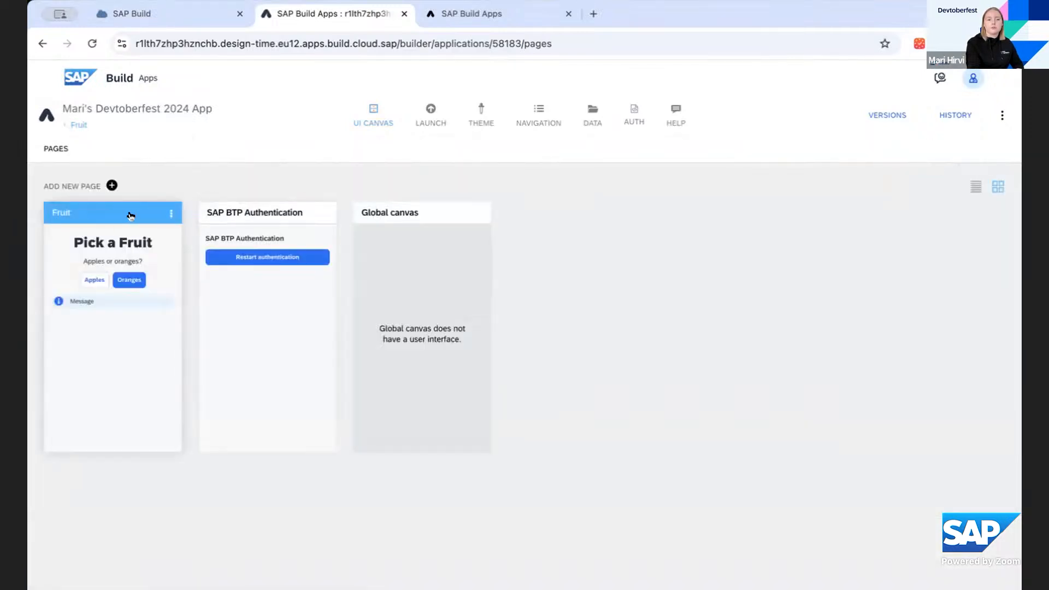
left_click(167, 213)
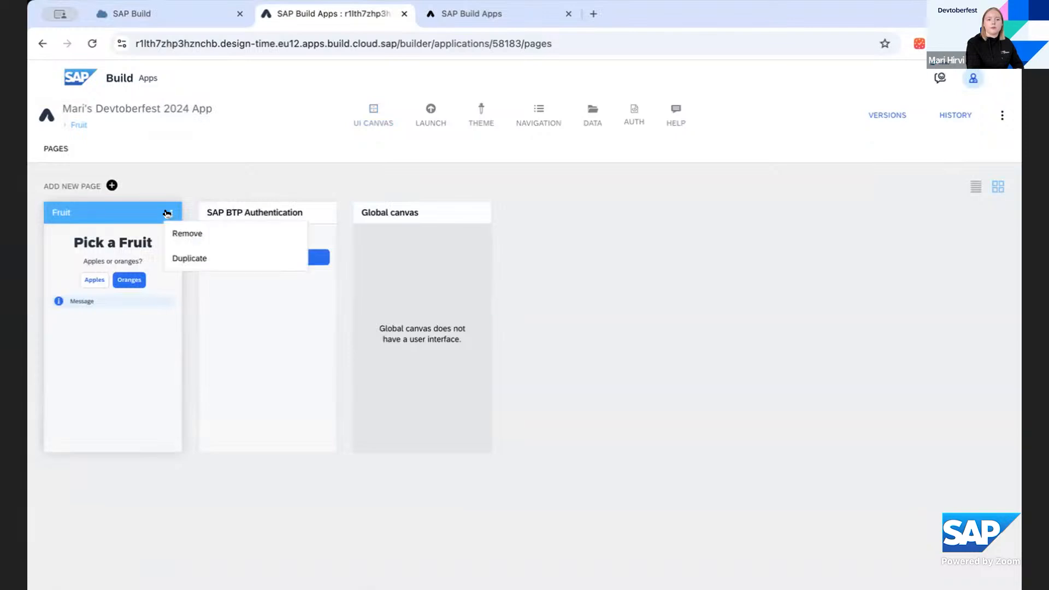
left_click(189, 258)
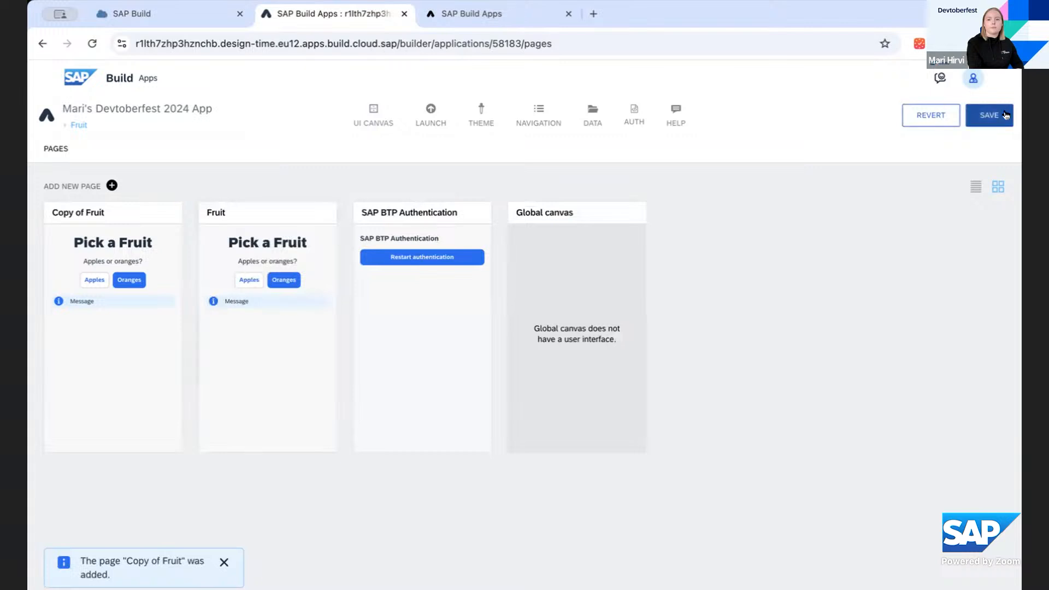
left_click(1005, 114)
Step: Open the Copy of Fruit page and set its title text to "Pick an animal"
left_click(104, 213)
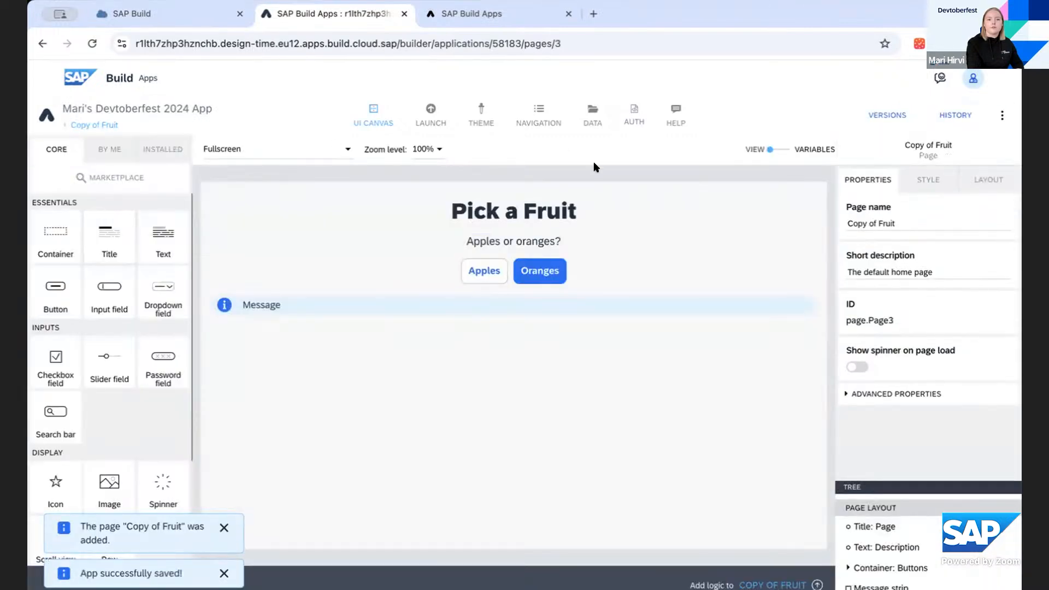
left_click(546, 212)
left_click_drag(921, 226, 889, 226)
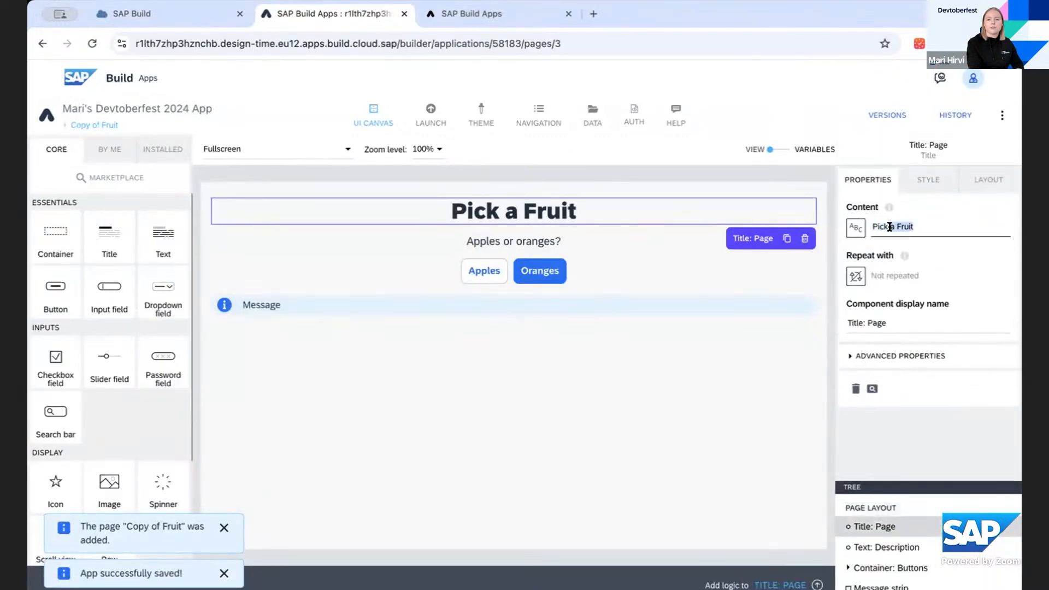
key("BackSpace")
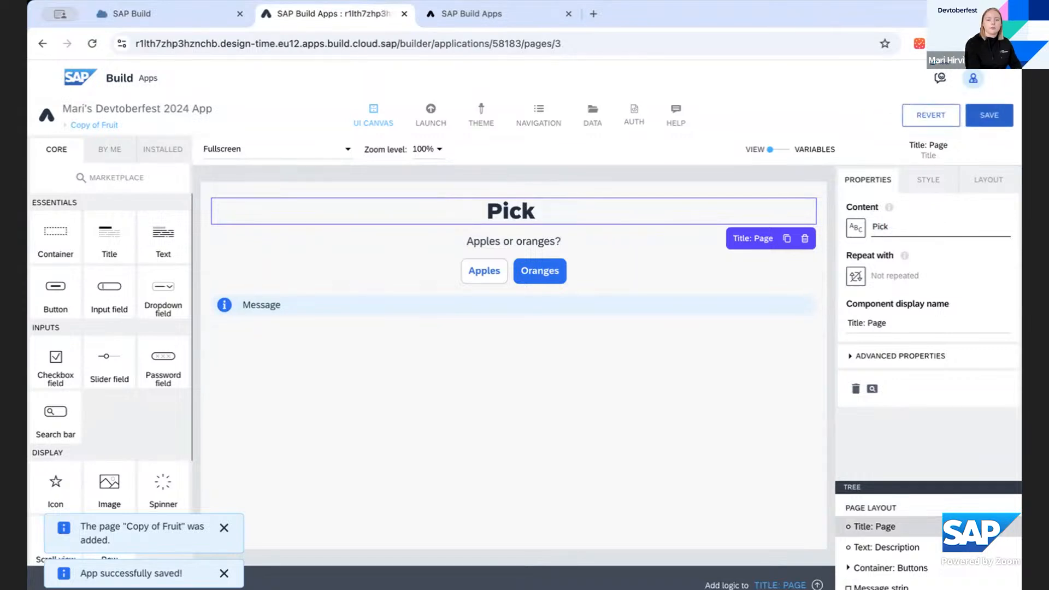
type("an ami")
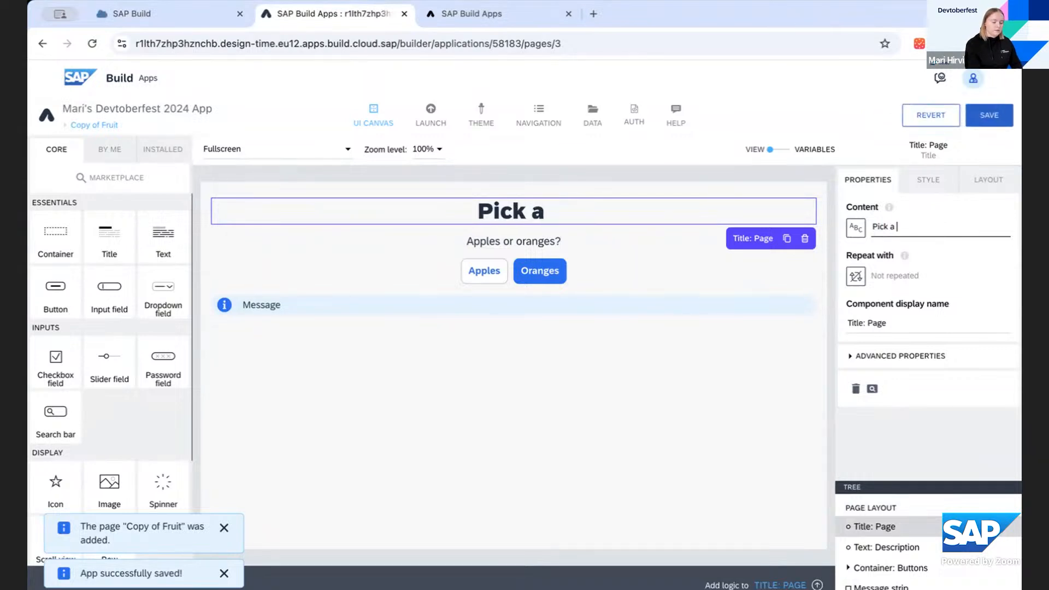
key("BackSpace")
key("BackSpace")
type("nimal")
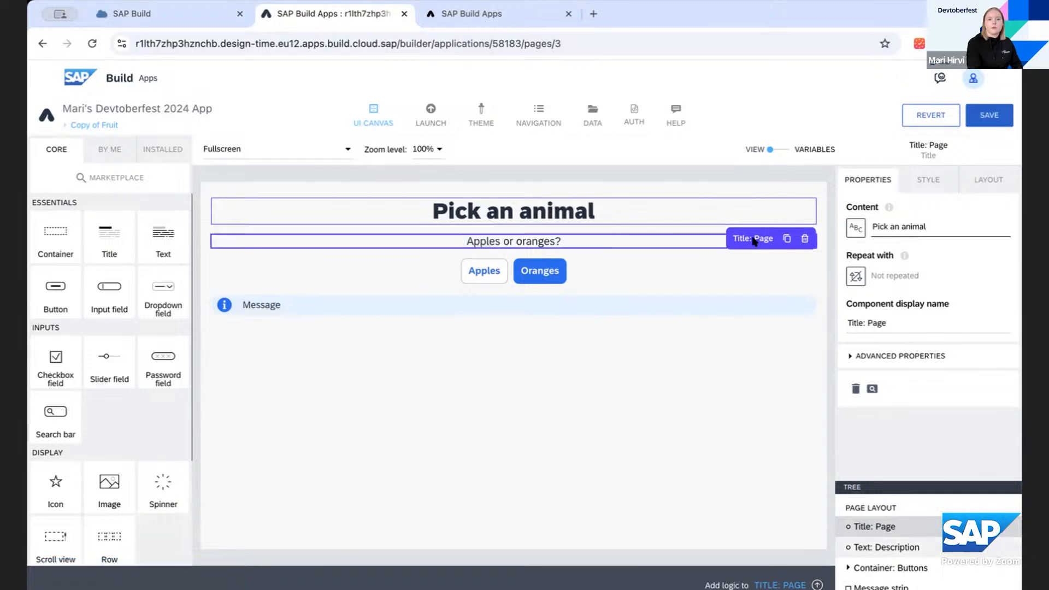
Step: Change the description text under the page title to "Cats or dogs?"
left_click(562, 243)
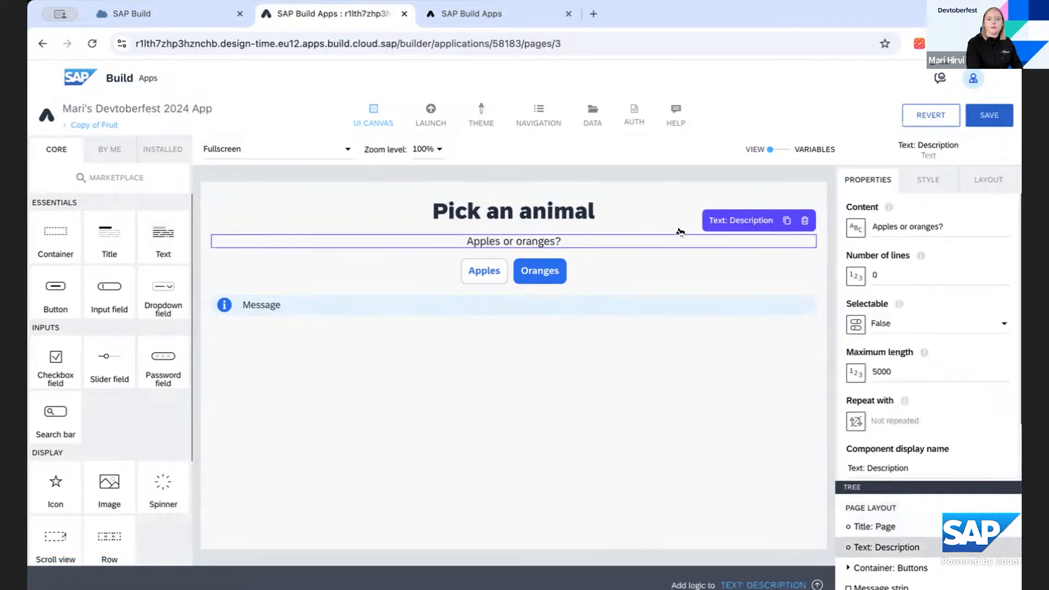
double_click(887, 224)
type("Cats")
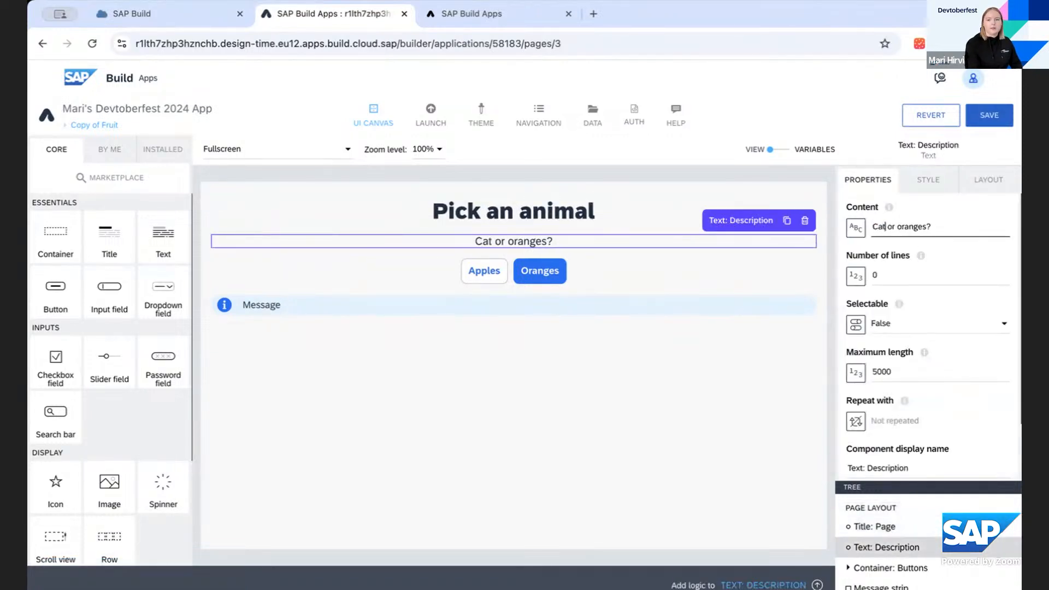
double_click(923, 224)
type("dogs")
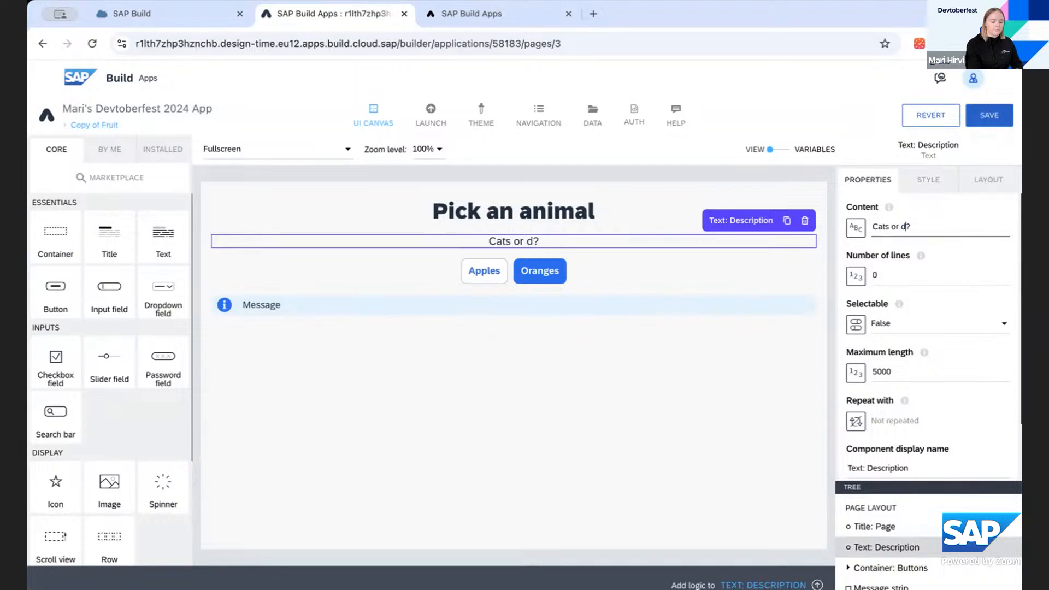
Step: Label the Option 1 button "Cats" and the Option 2 button "Dogs", and save the app
left_click(483, 273)
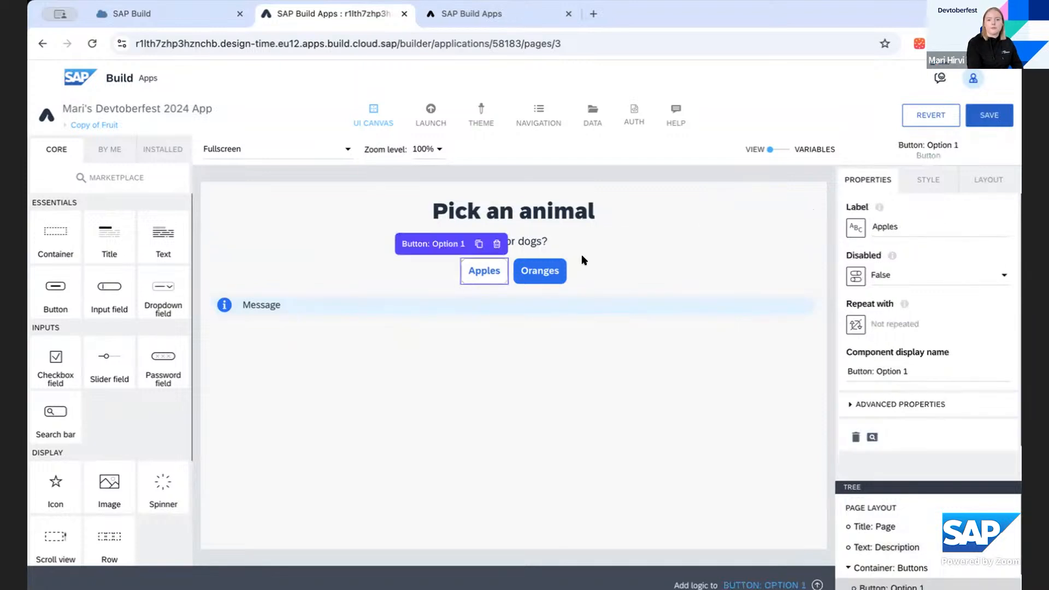
double_click(885, 225)
type("Cats")
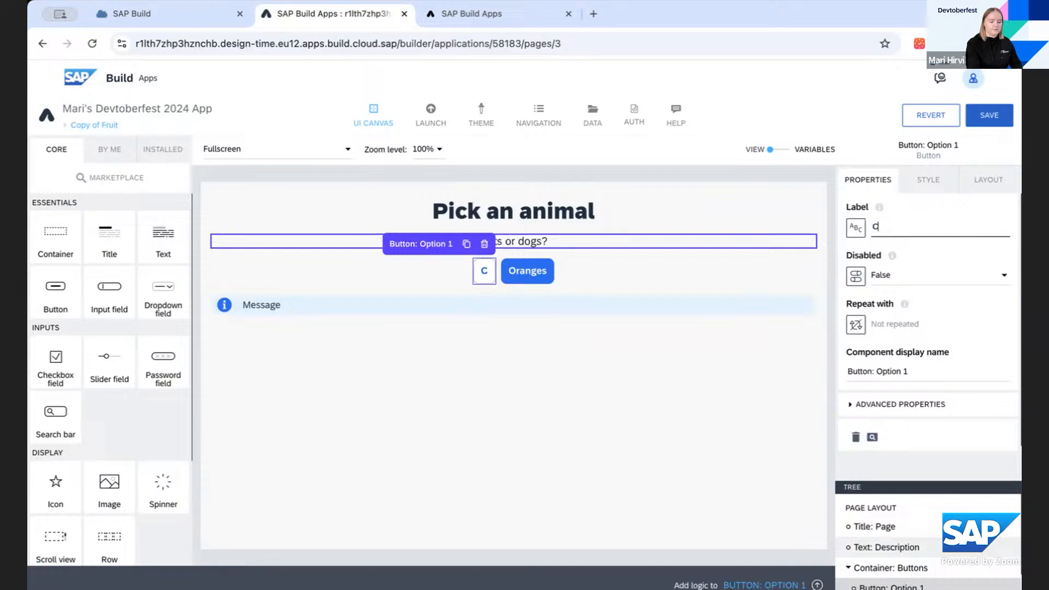
left_click(537, 259)
left_click(543, 271)
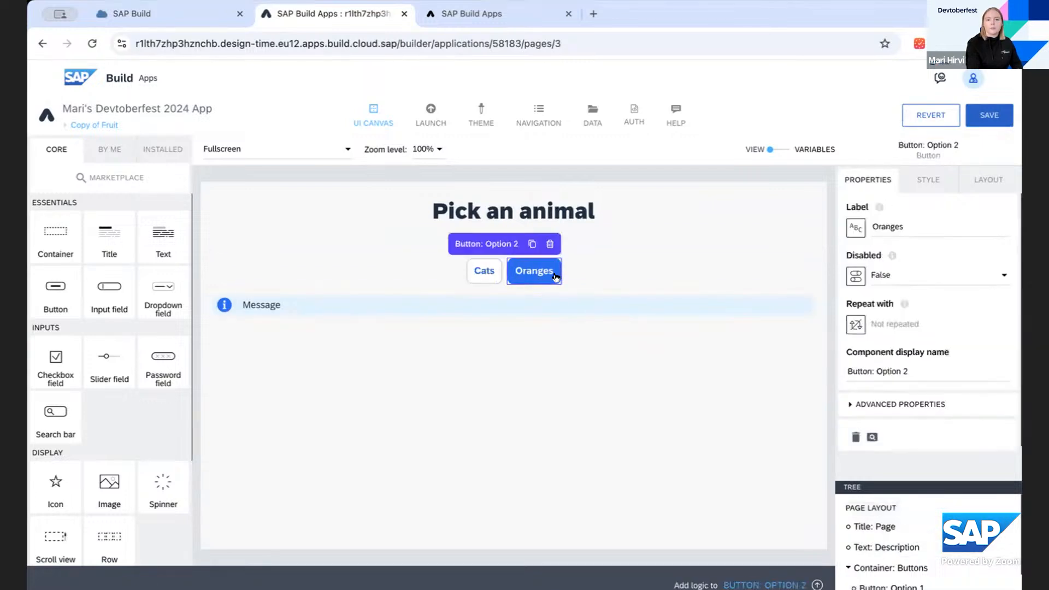
double_click(879, 226)
type("Dogs")
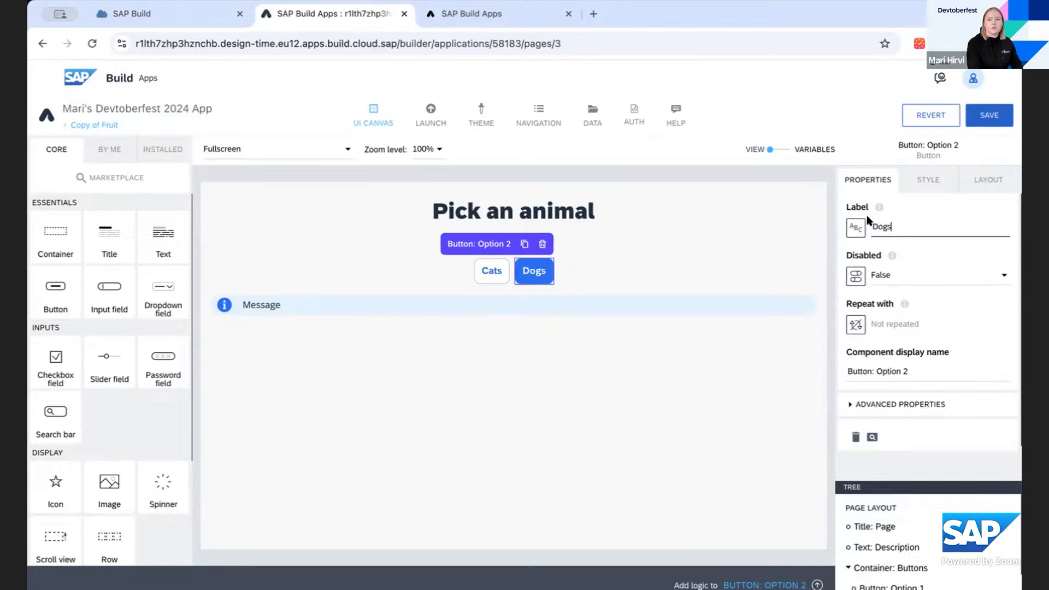
left_click(987, 116)
left_click(653, 392)
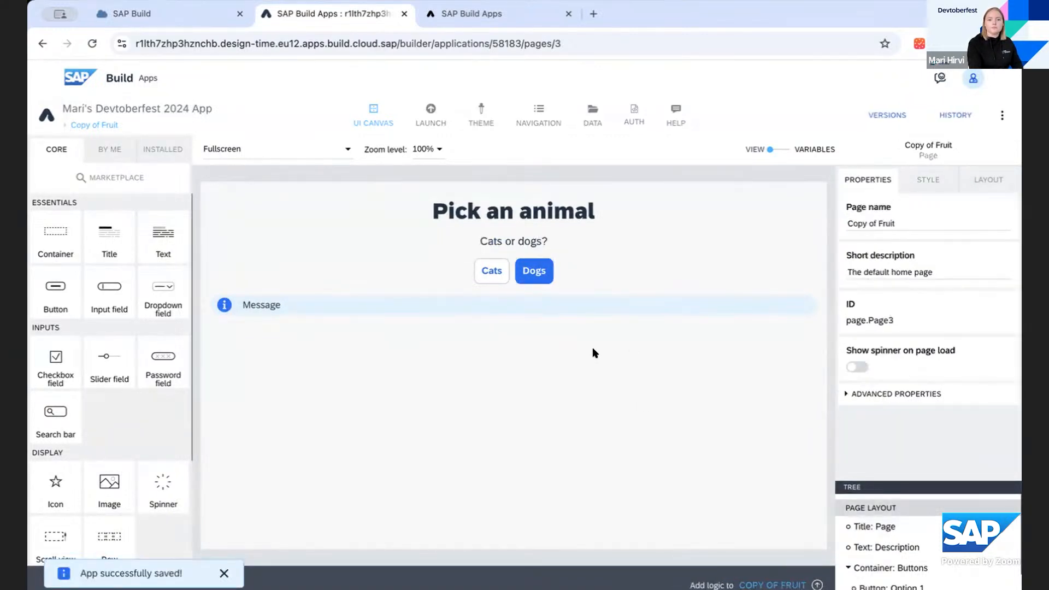
left_click(523, 300)
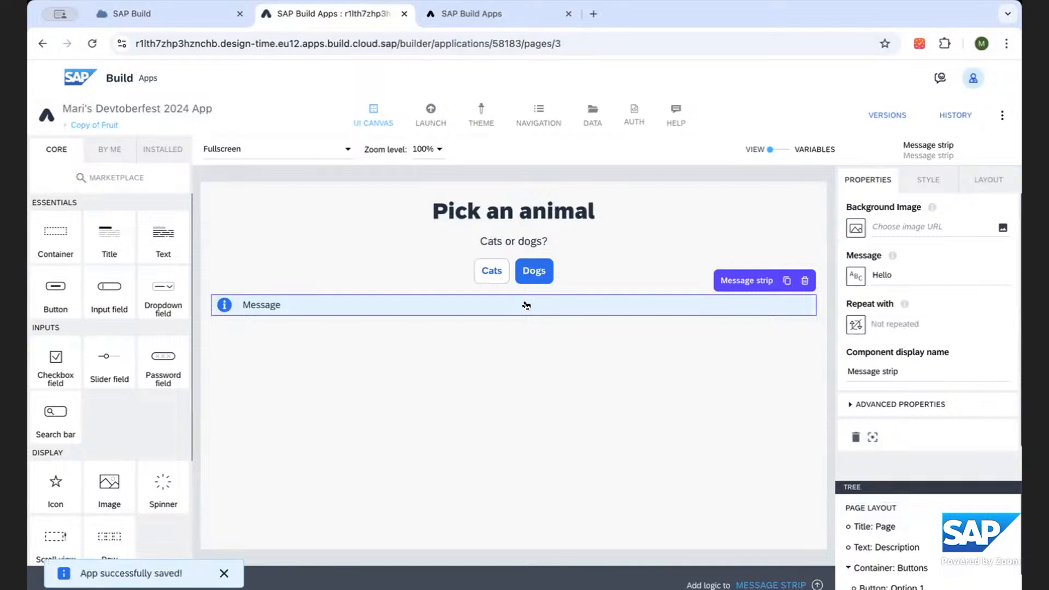
left_click(532, 272)
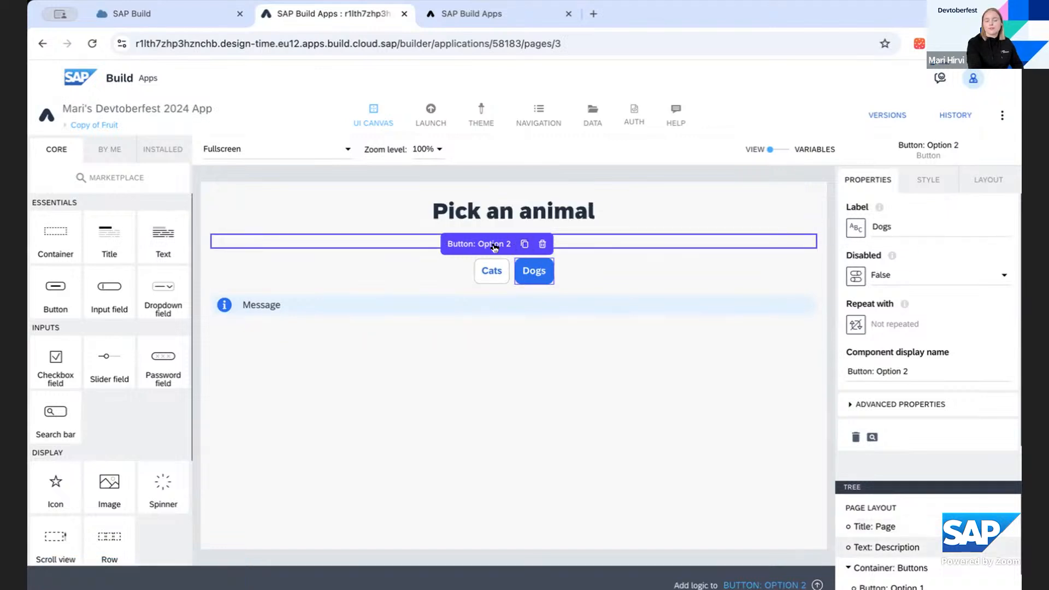
left_click(937, 226)
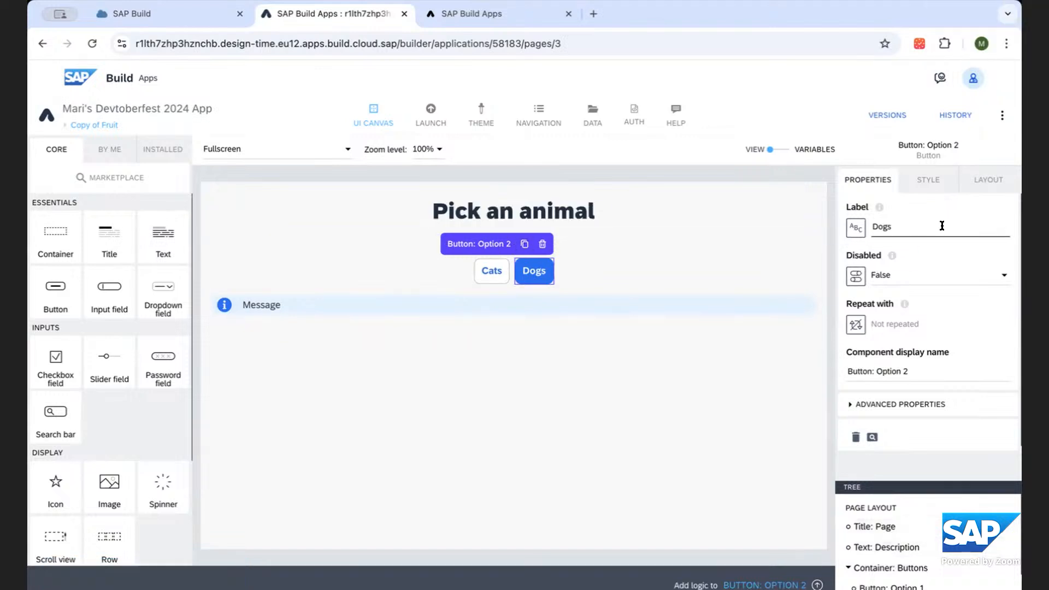
left_click(640, 315)
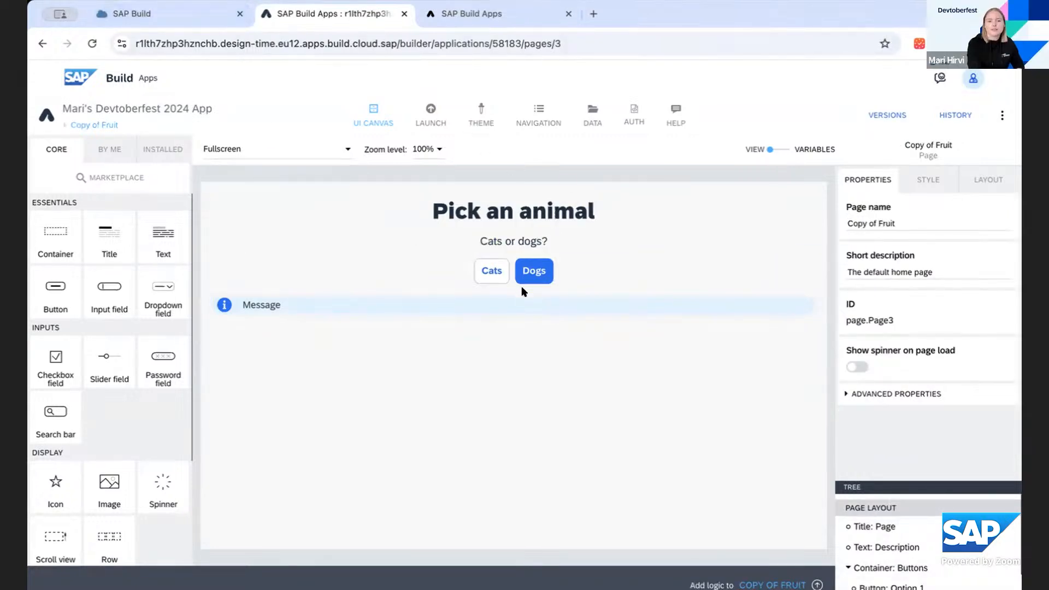
left_click(476, 299)
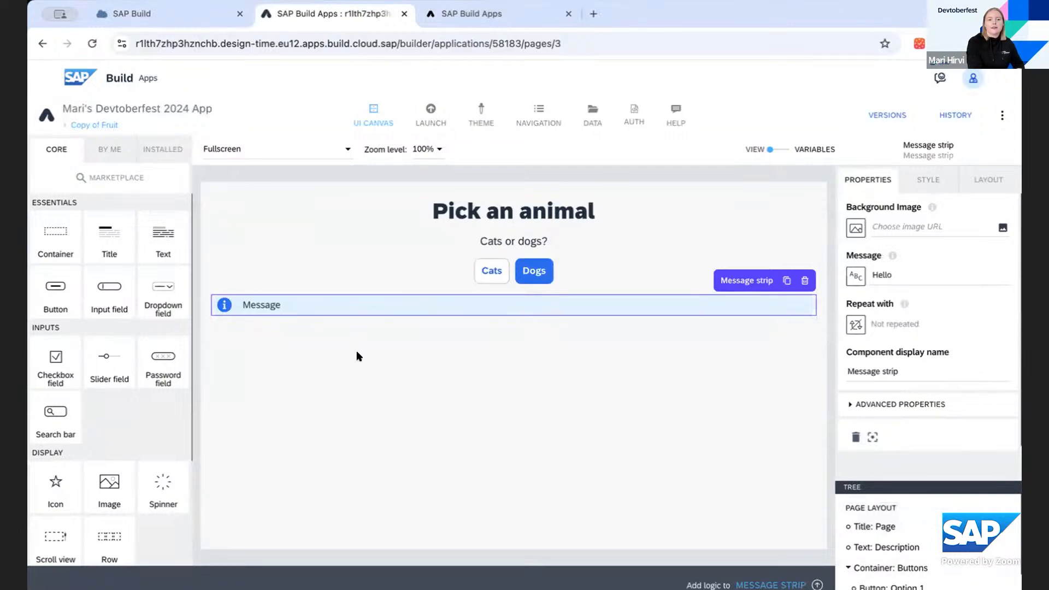
left_click(74, 127)
left_click(162, 328)
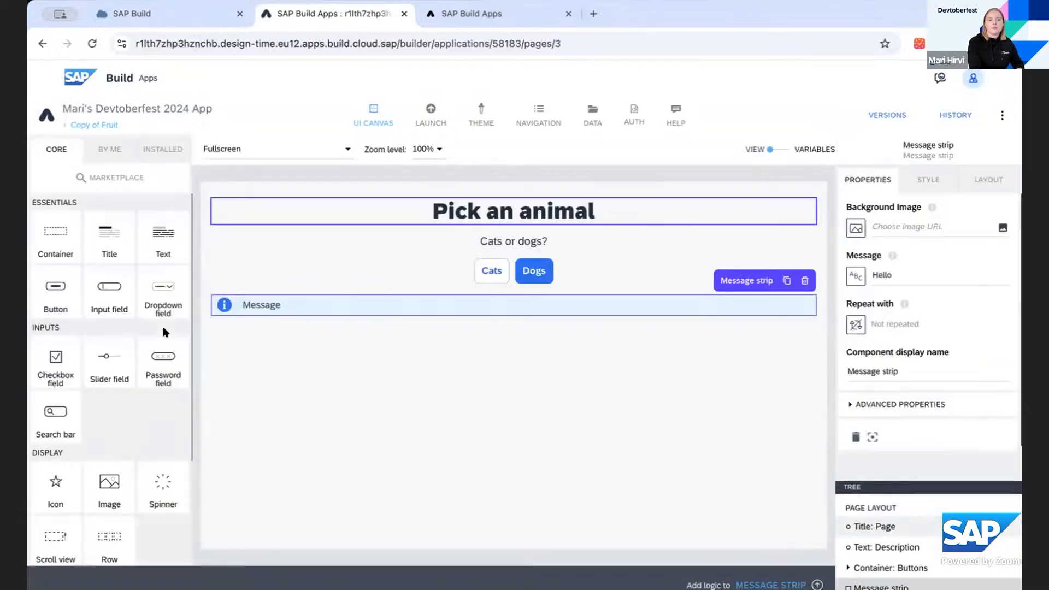
left_click(368, 344)
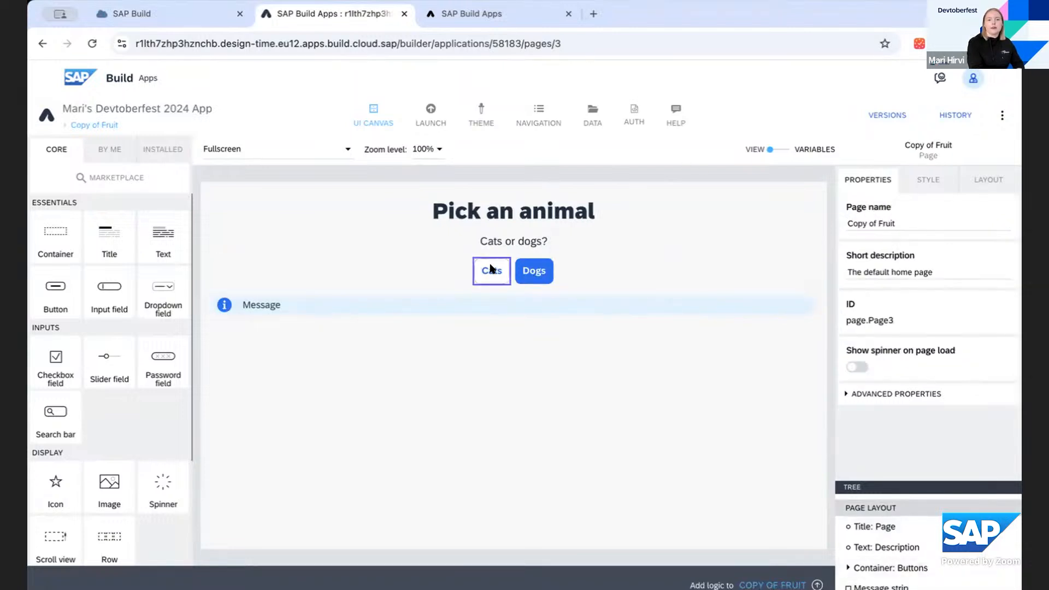
Step: Open the Copy of Fruit page from the page overview, rename it "Animals", and save the app
left_click(101, 127)
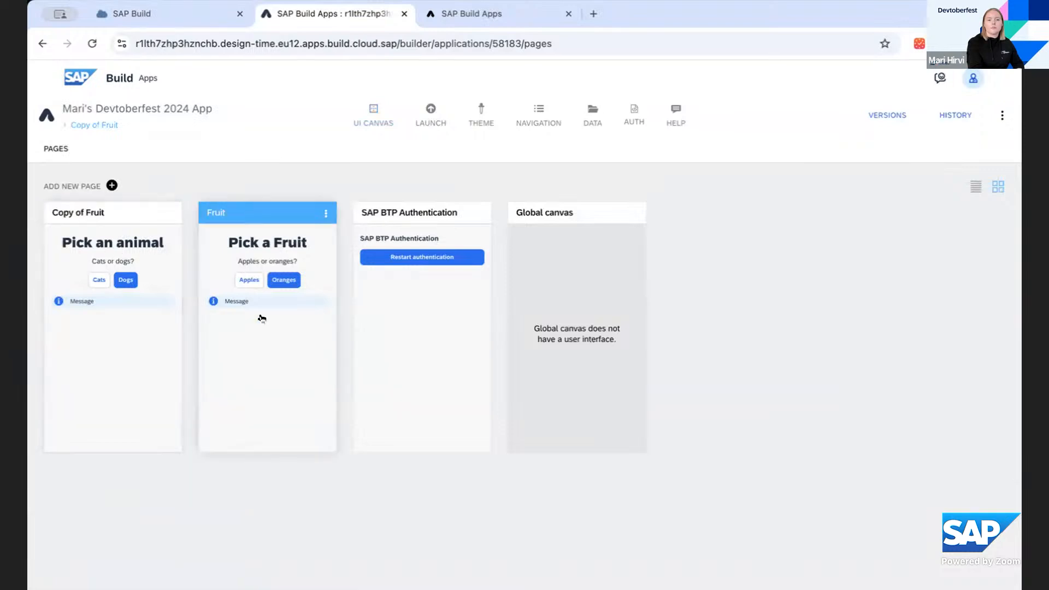
left_click(225, 306)
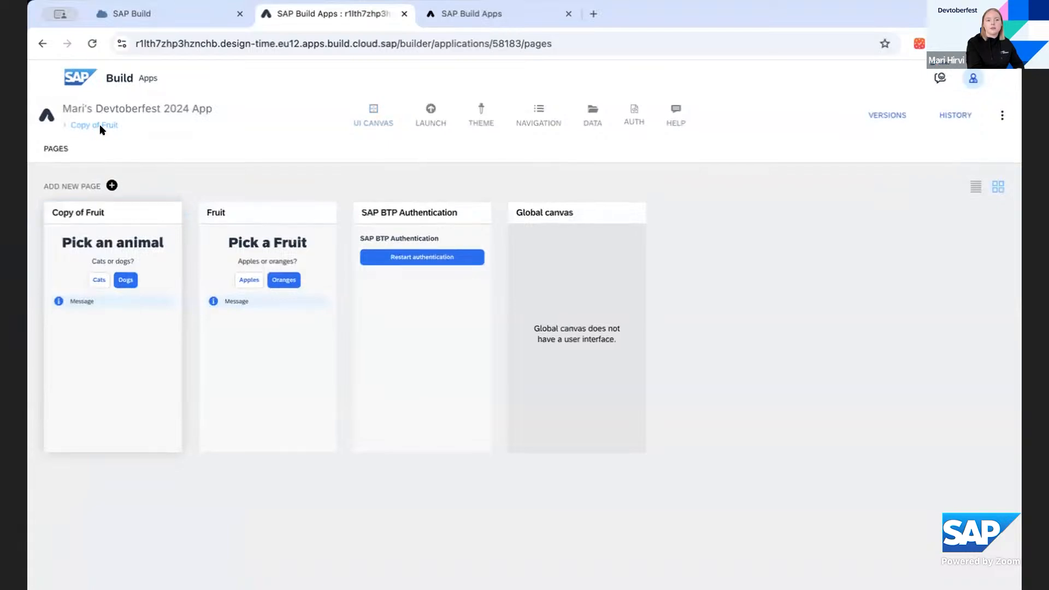
double_click(101, 207)
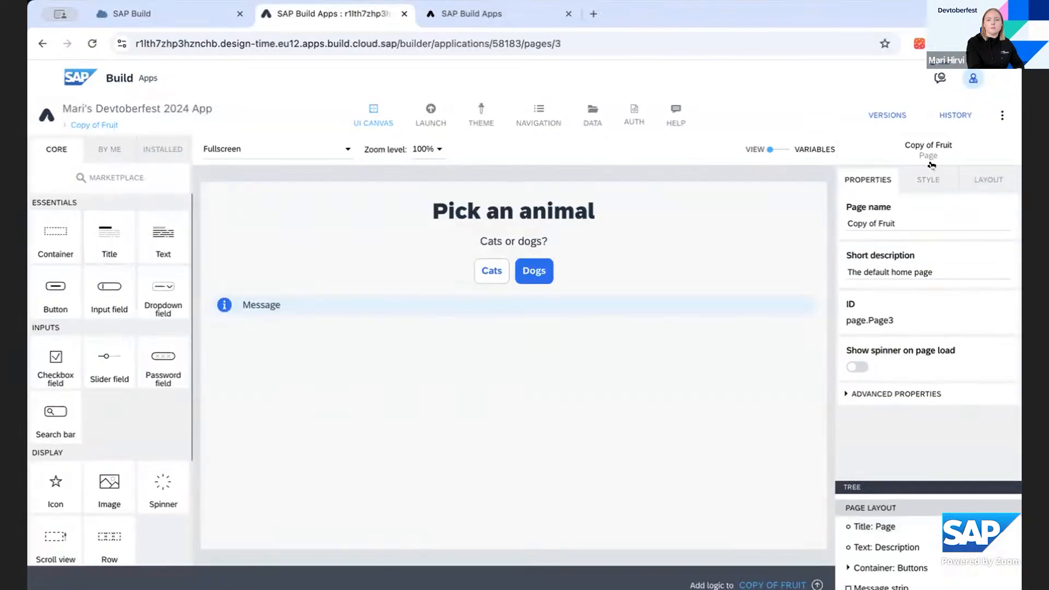
left_click(883, 222)
key("ctrl+a")
type("Anim")
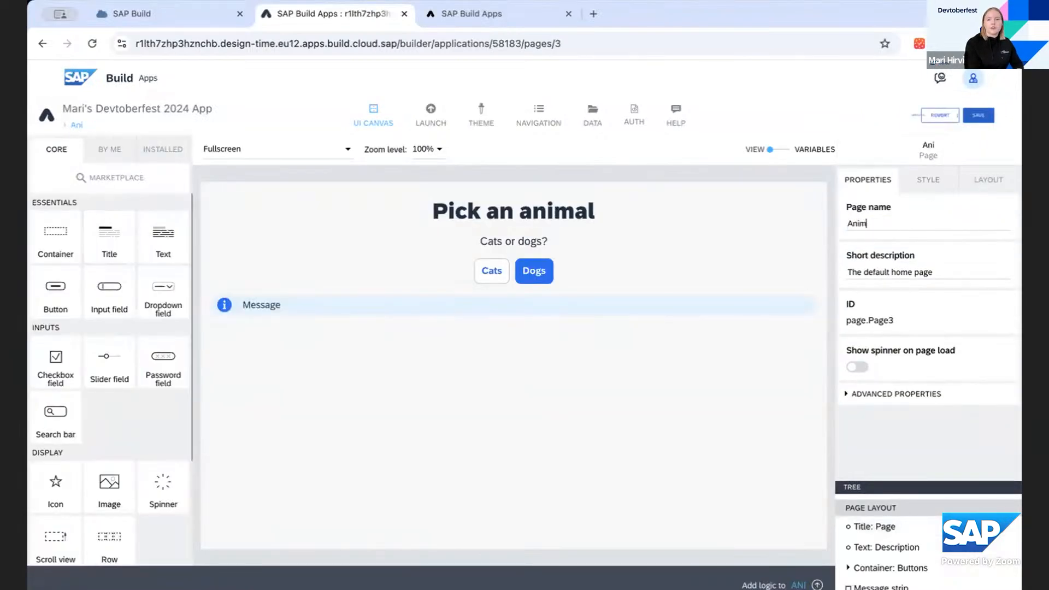
type("als")
left_click(989, 114)
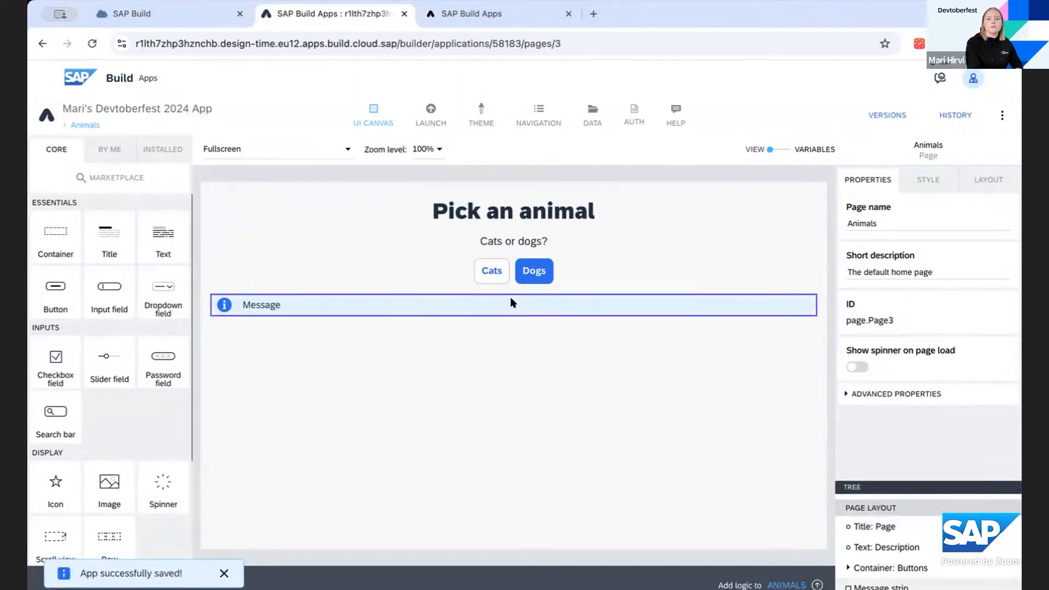
Step: Examine the app variables and logic events of the Global canvas, and compare them with the Fruit page's logic events
left_click(80, 126)
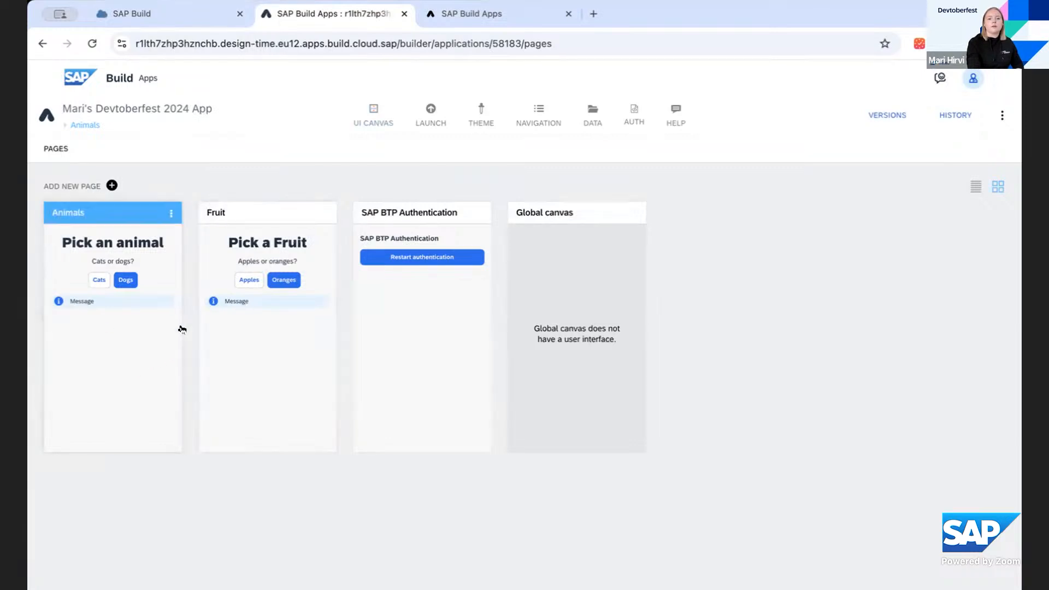
left_click(590, 271)
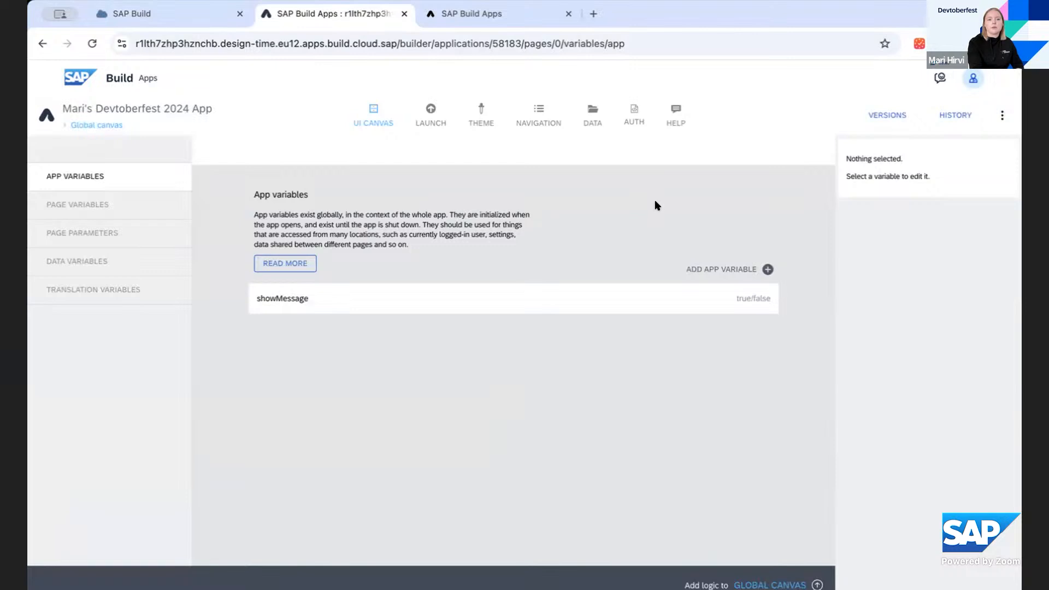
left_click(83, 125)
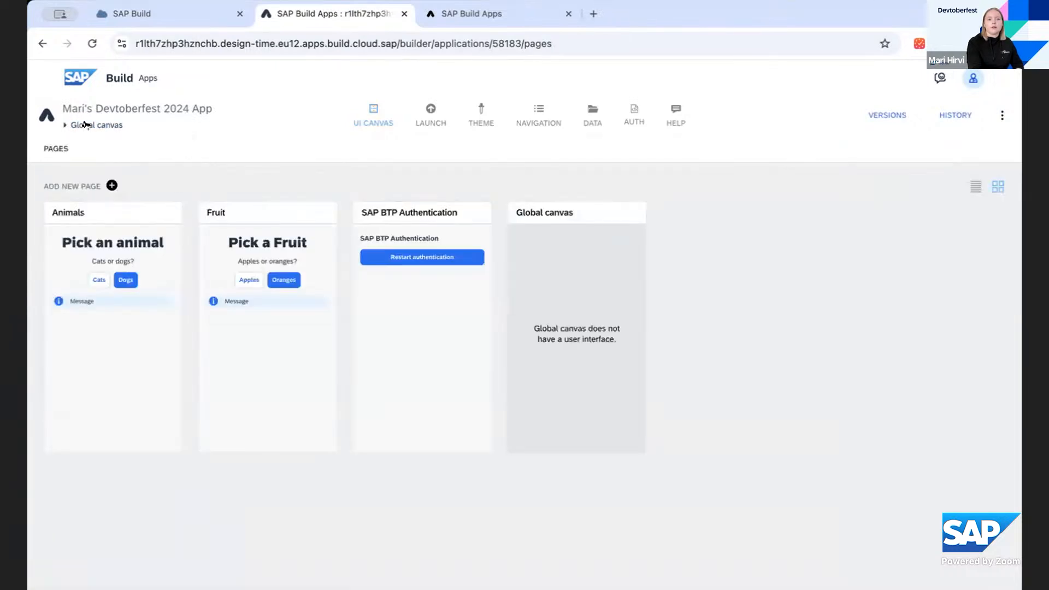
left_click(569, 275)
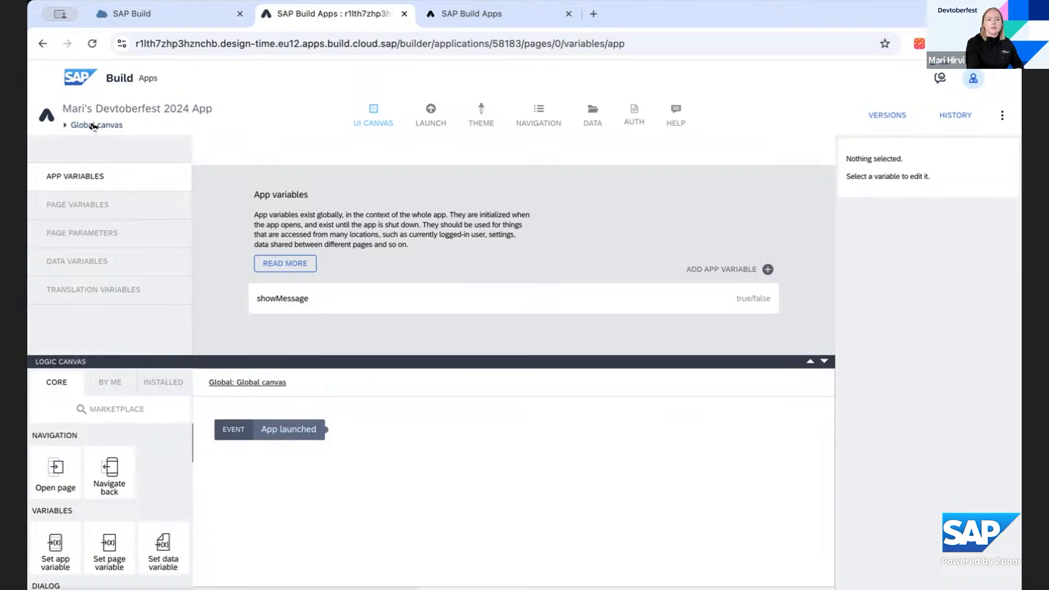
left_click(266, 428)
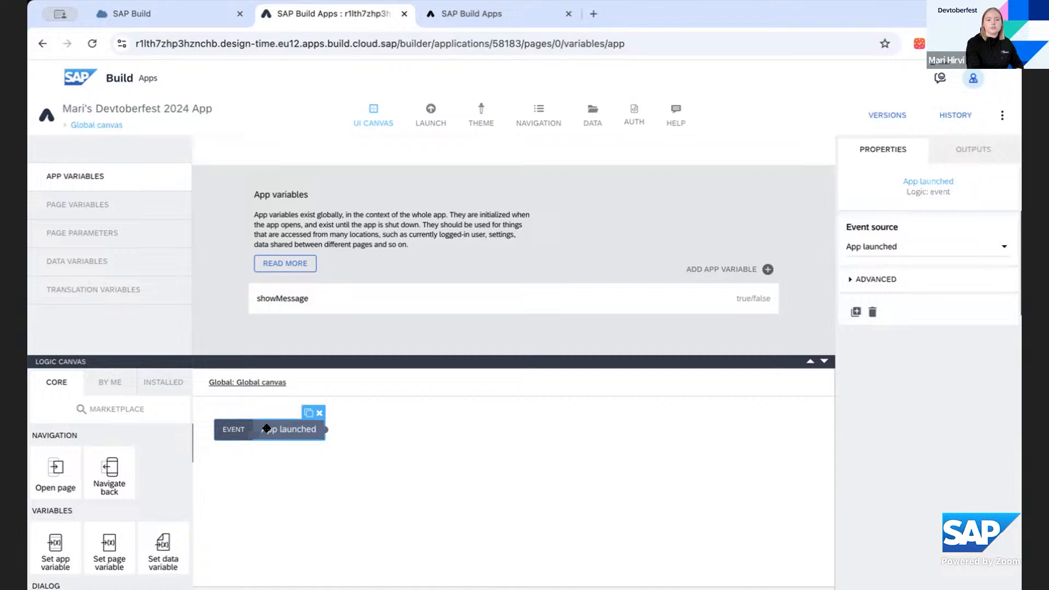
left_click(350, 429)
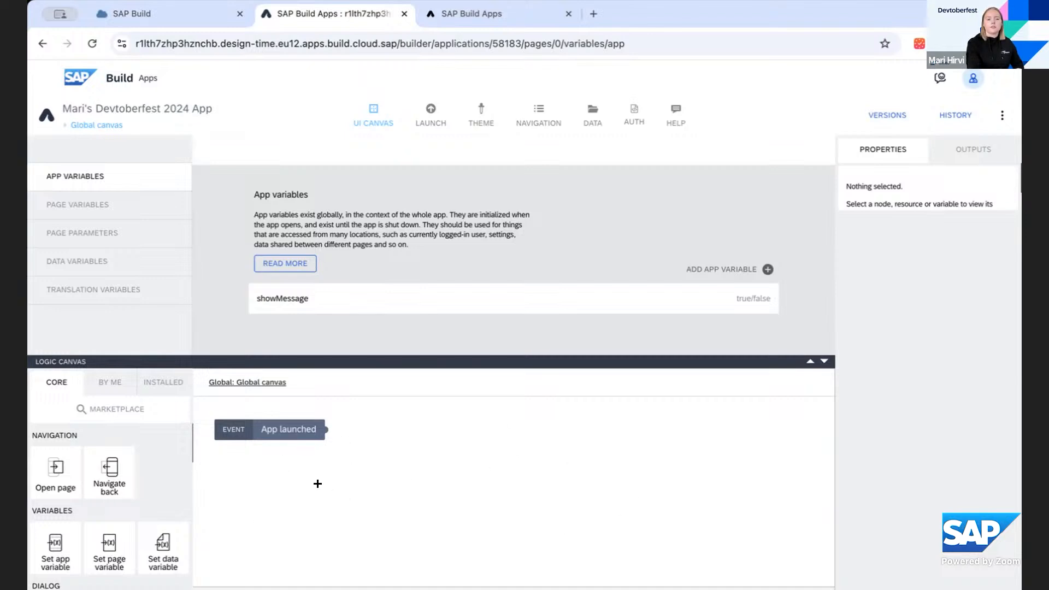
left_click(108, 124)
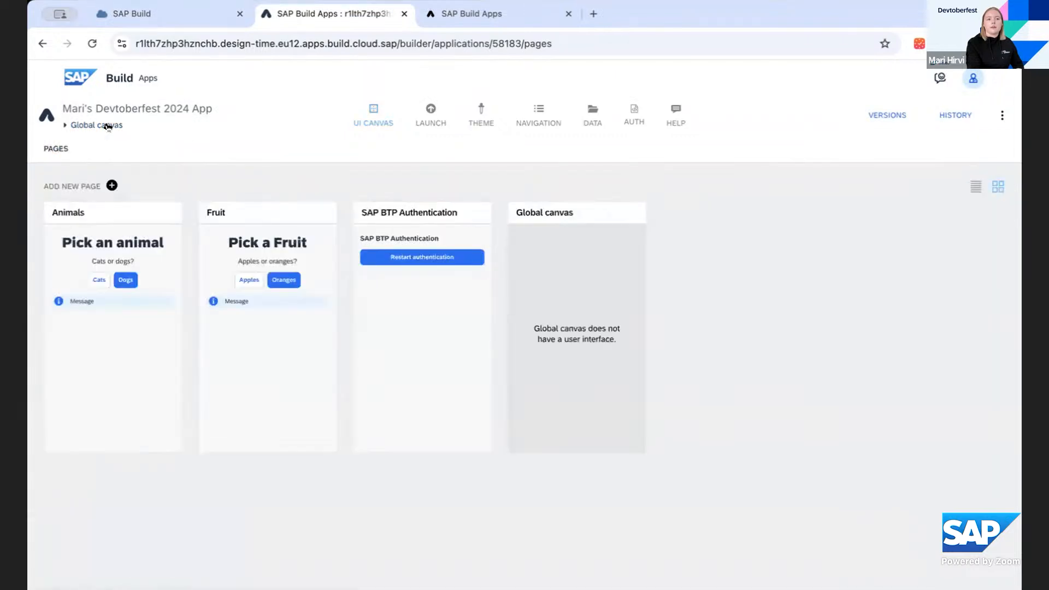
left_click(243, 216)
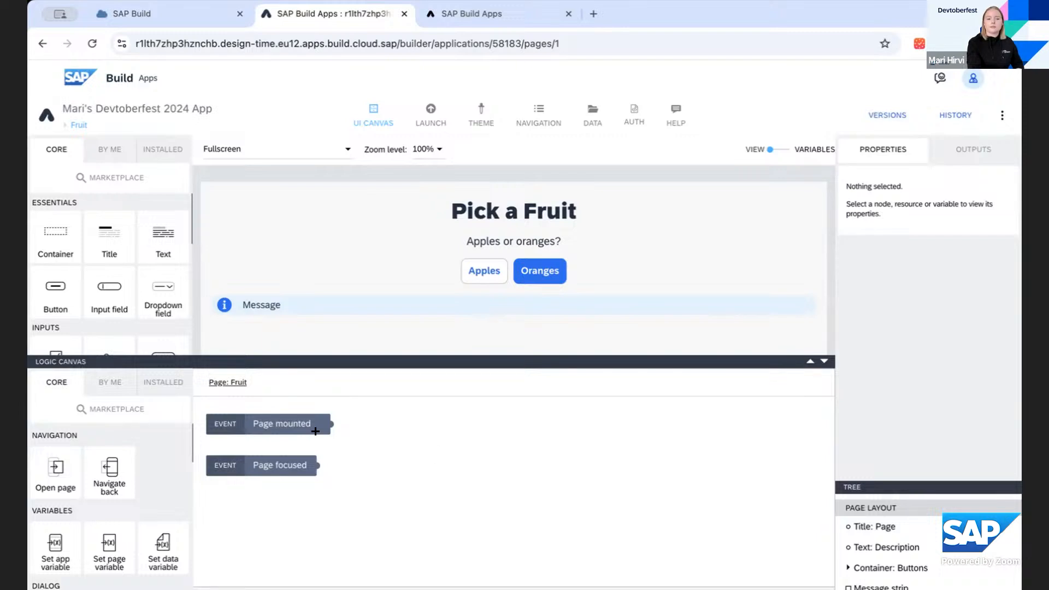
left_click(80, 125)
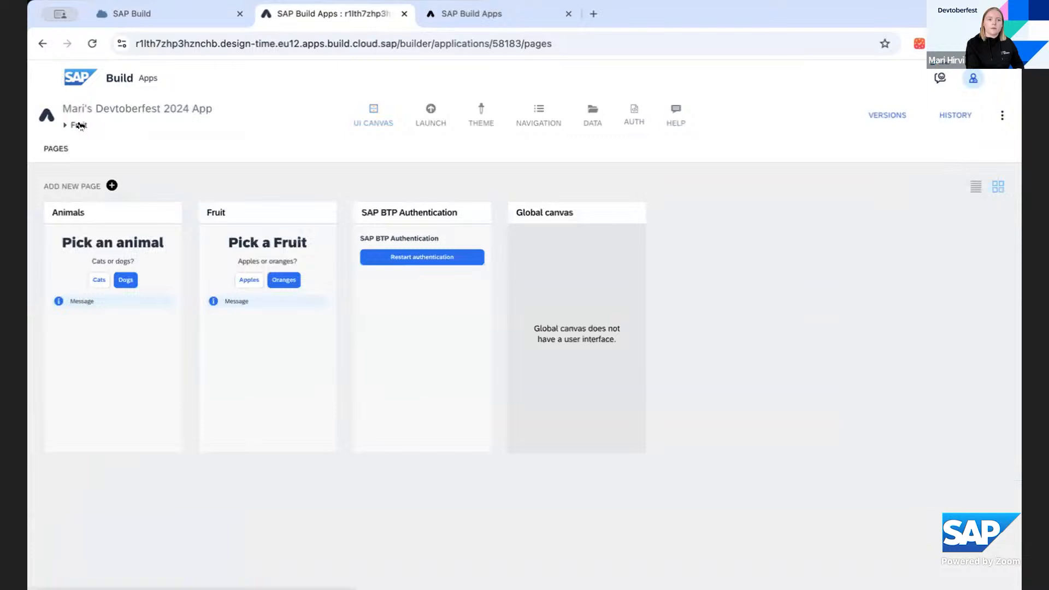
Step: Open the Global canvas and add a Receive event node to its logic, below the App launched event
left_click(603, 288)
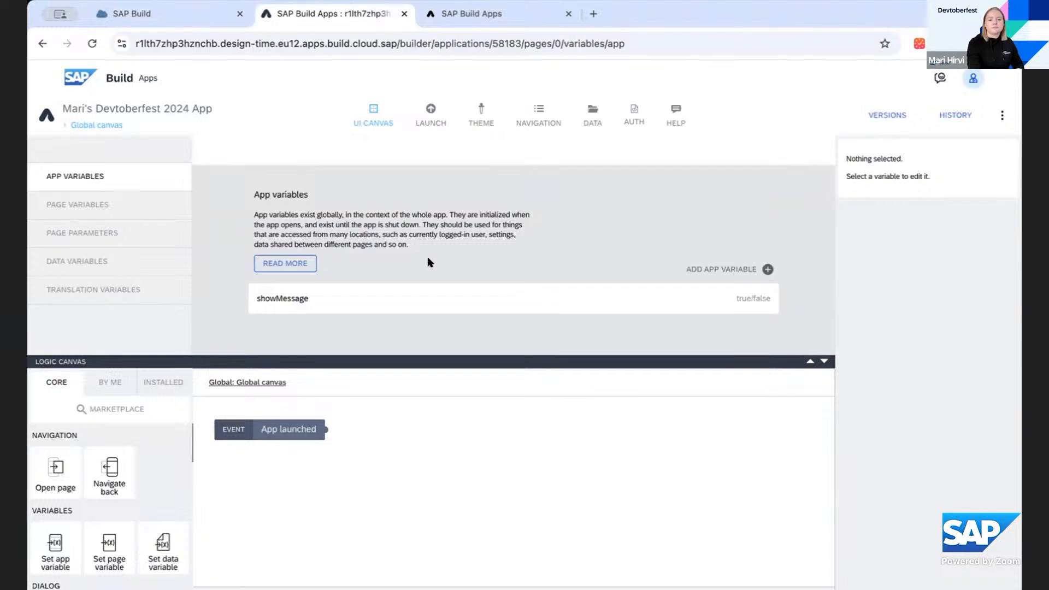
scroll(130, 529, "down", 2)
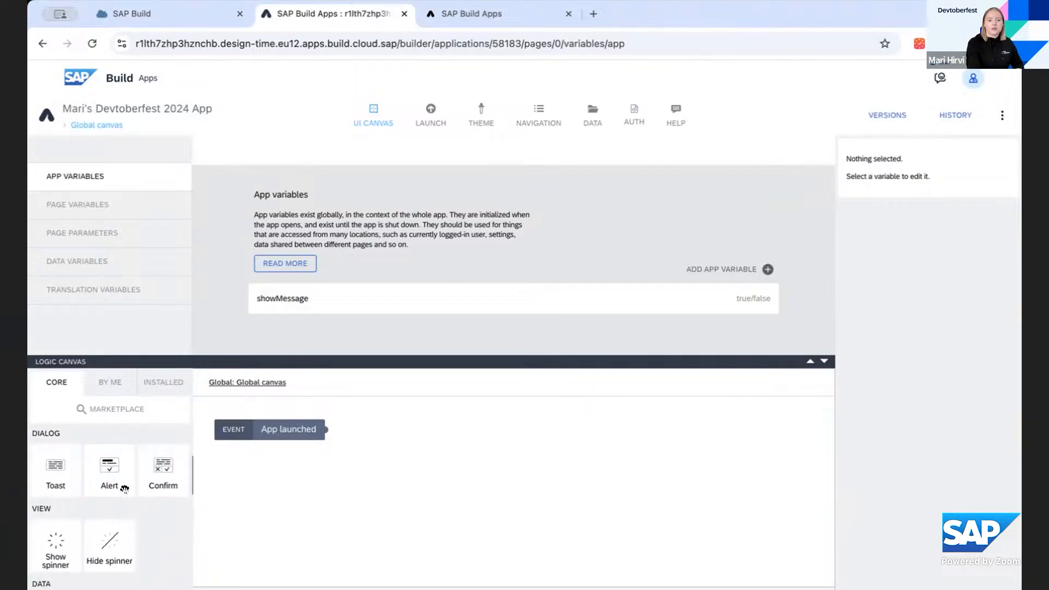
scroll(125, 488, "down", 3)
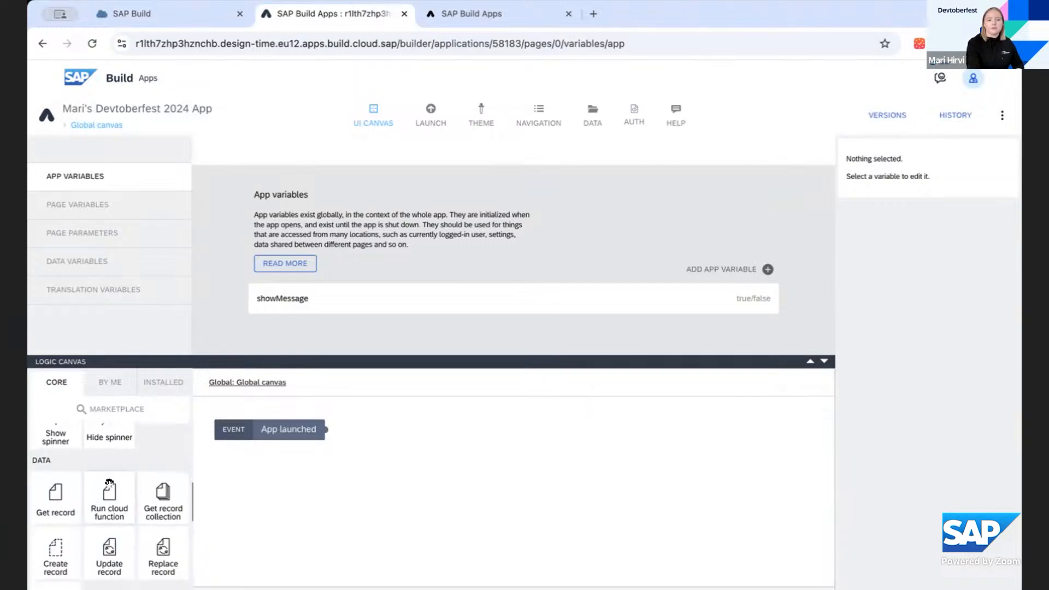
scroll(109, 483, "down", 5)
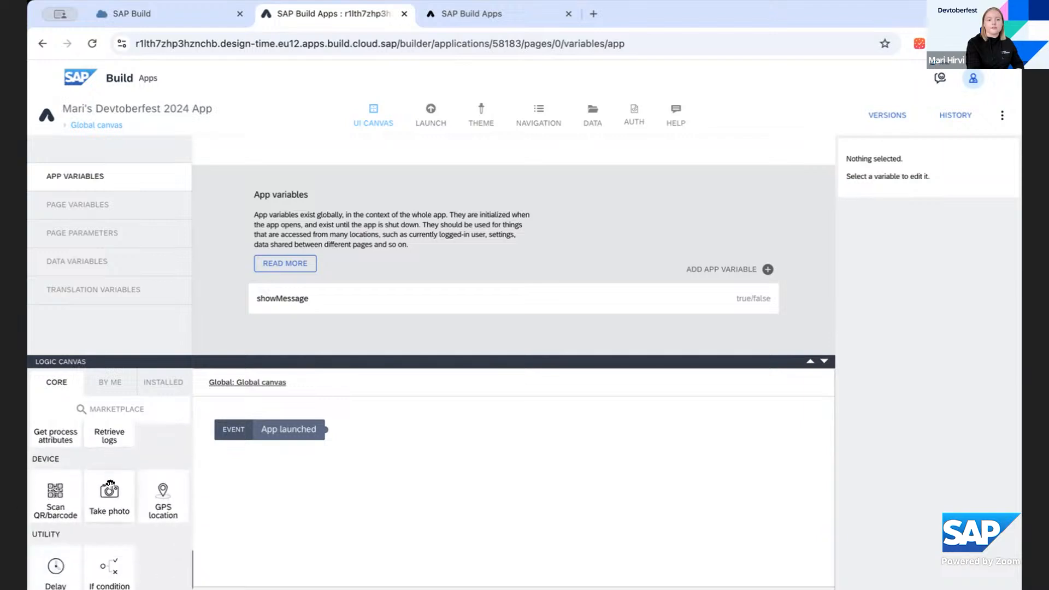
scroll(109, 486, "down", 2)
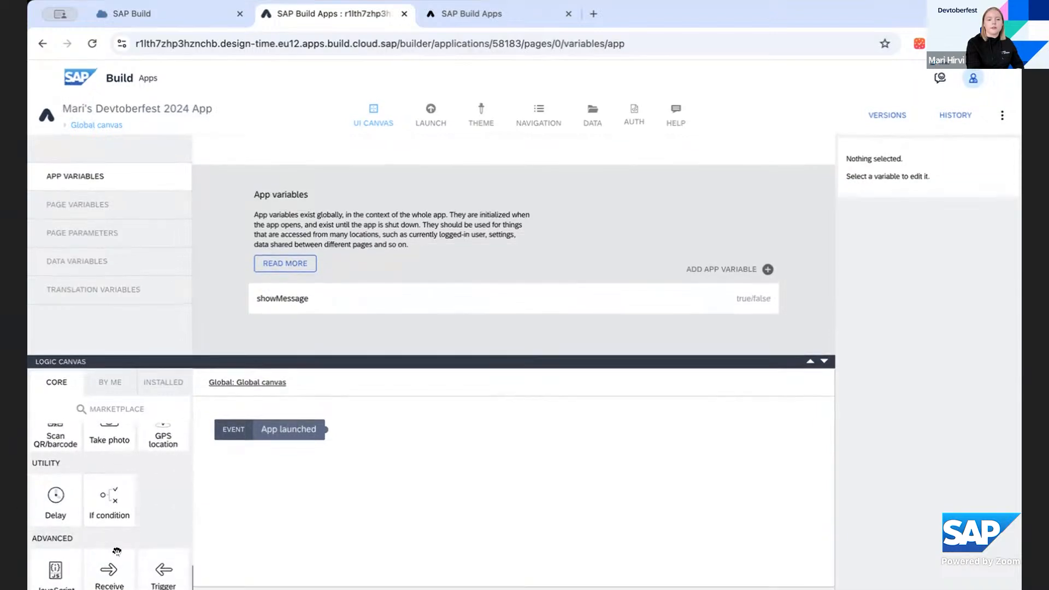
left_click_drag(306, 362, 303, 326)
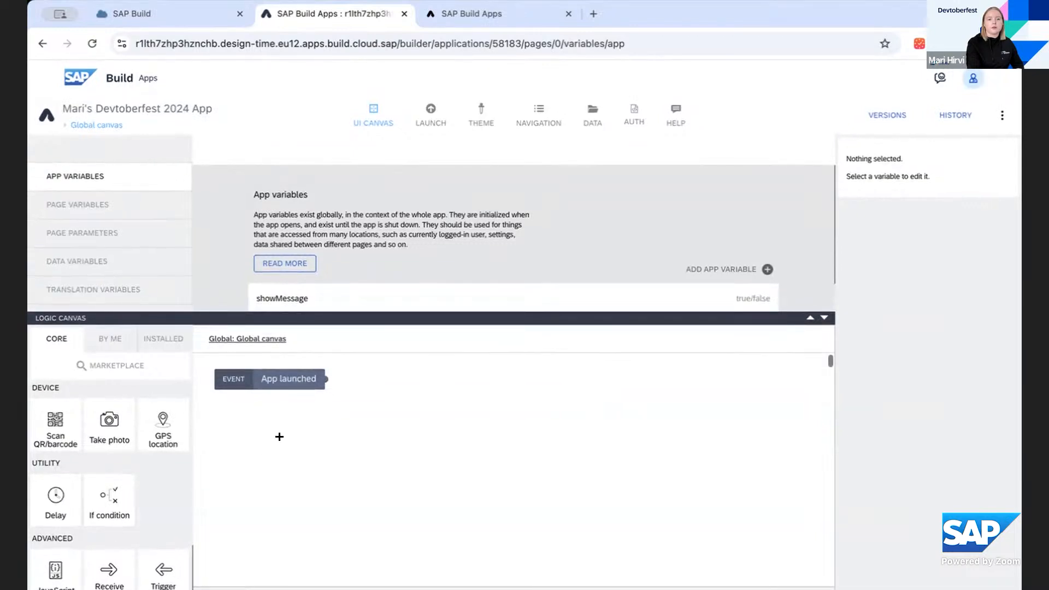
left_click_drag(113, 575, 261, 431)
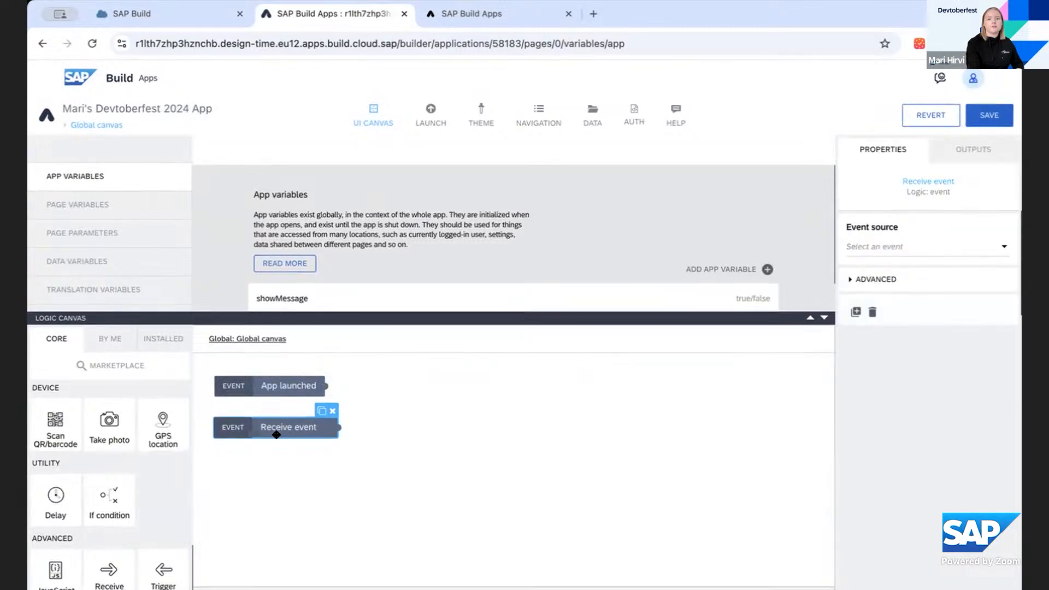
Step: Set the new event's source to Fired from "Trigger event", name the node "Show message", and save the app
left_click(865, 279)
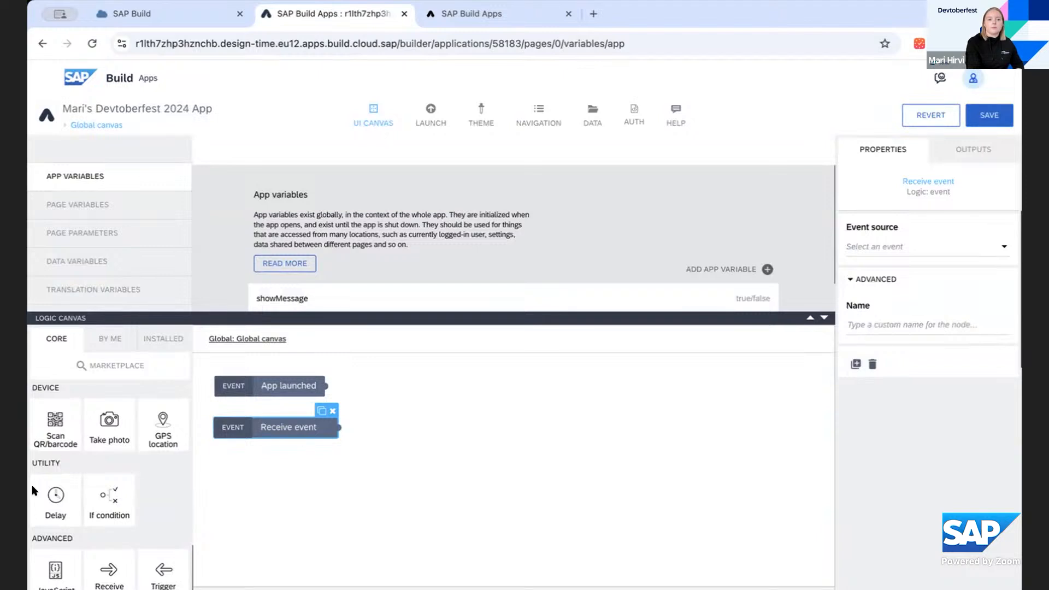
scroll(194, 550, "down", 1)
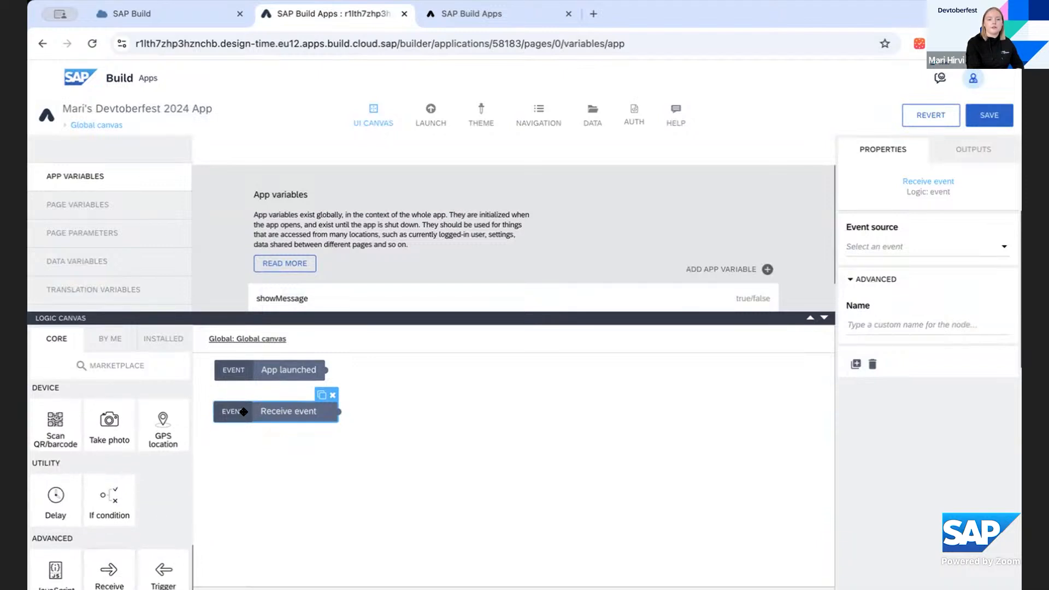
scroll(244, 411, "up", 1)
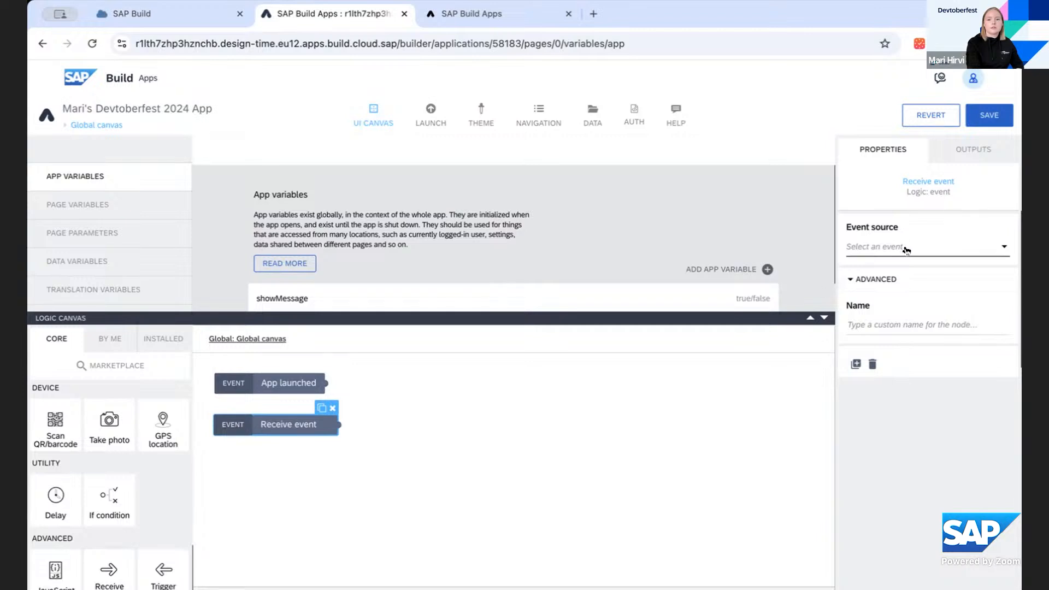
left_click(926, 244)
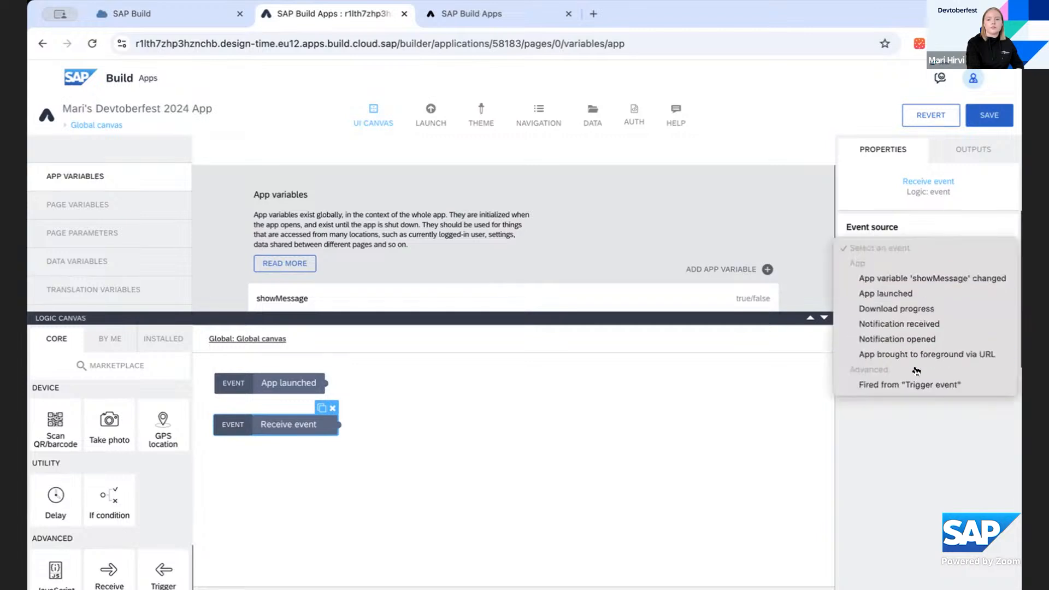
left_click(915, 384)
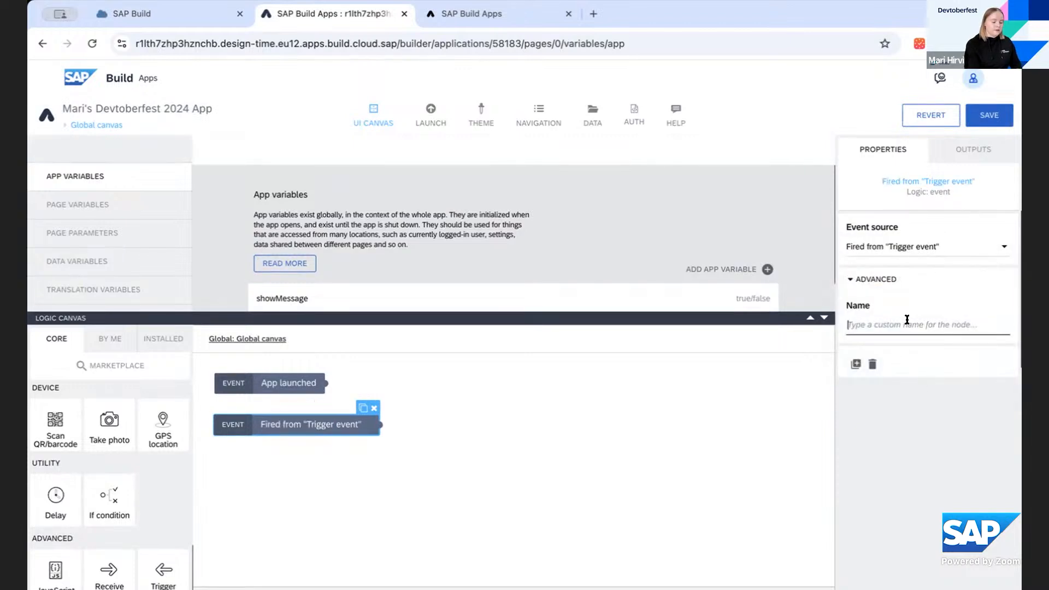
type("Show m")
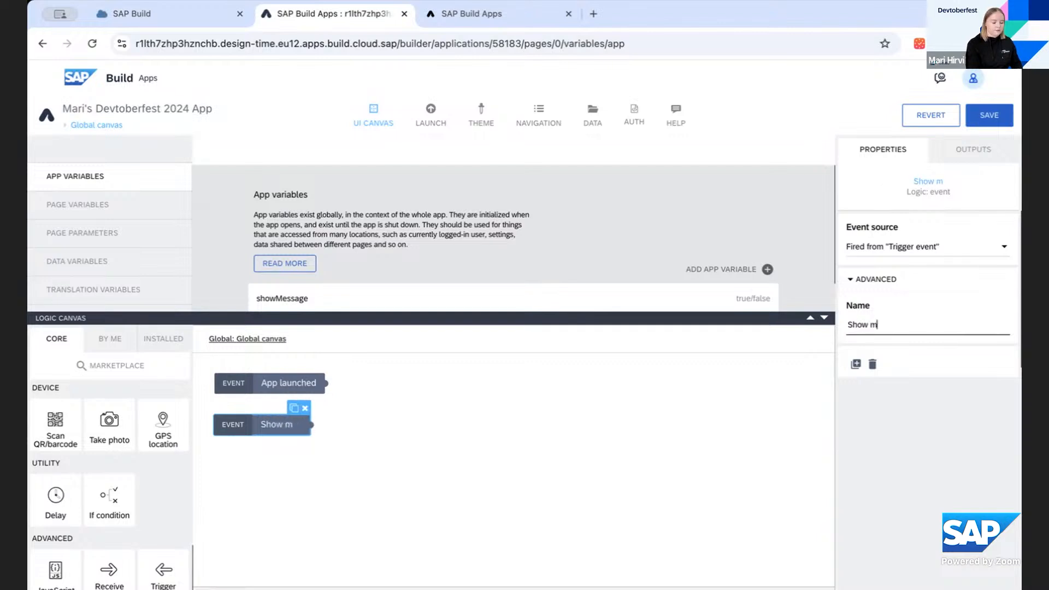
type("essage")
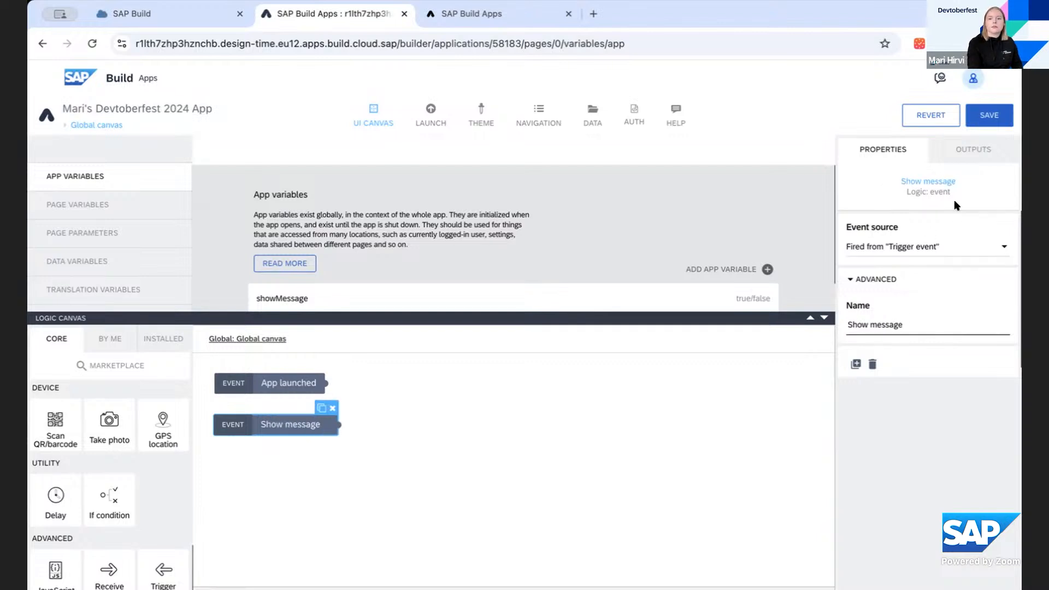
left_click(988, 116)
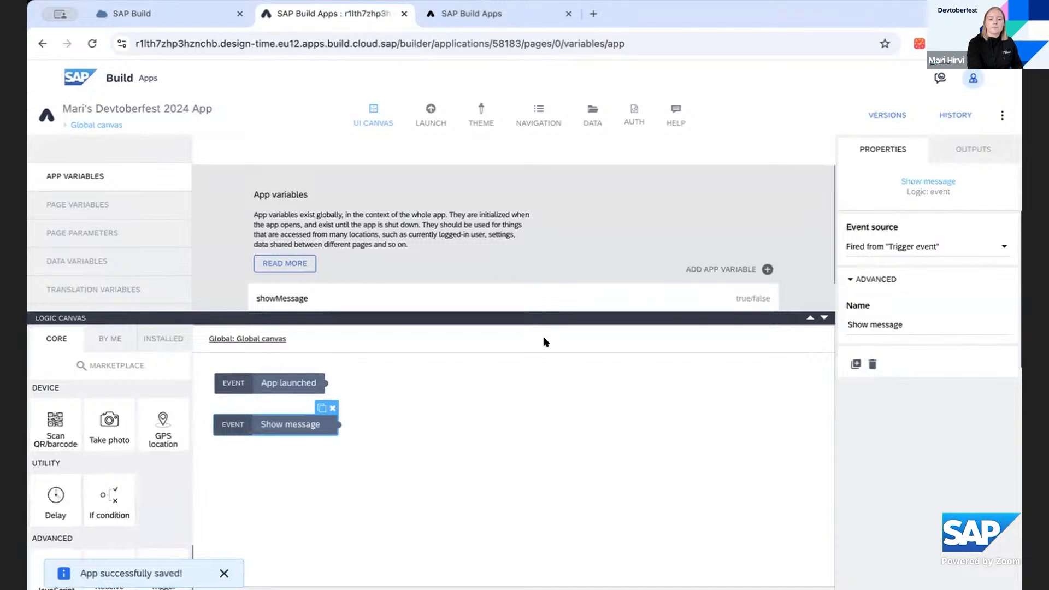
Step: Add a Set app variable node after the Show message event and set it to assign True to showMessage
left_click_drag(542, 319, 534, 344)
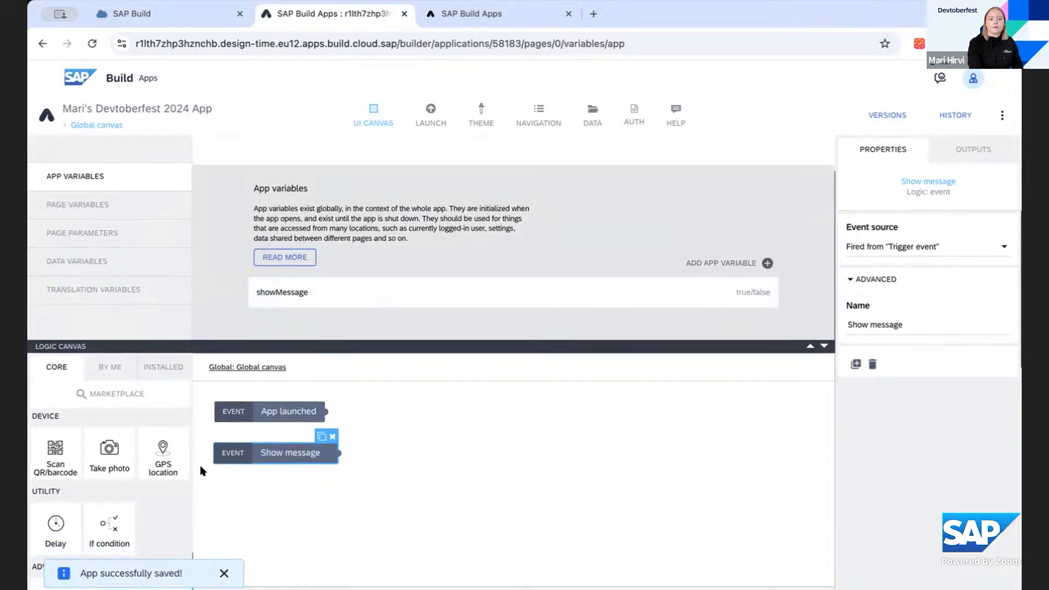
scroll(106, 500, "down", 1)
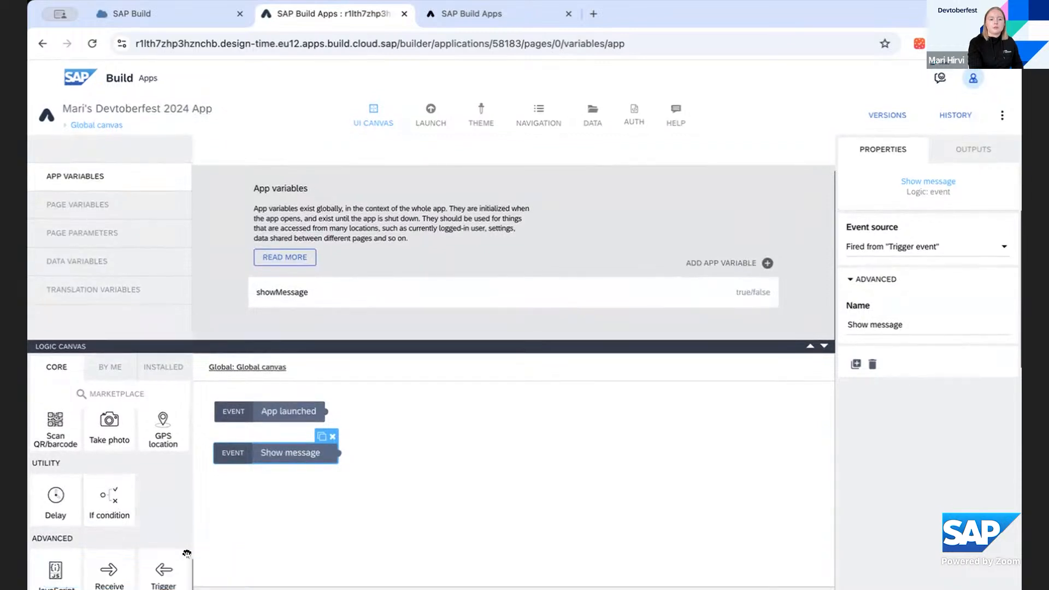
scroll(105, 503, "down", 5)
scroll(109, 504, "up", 2)
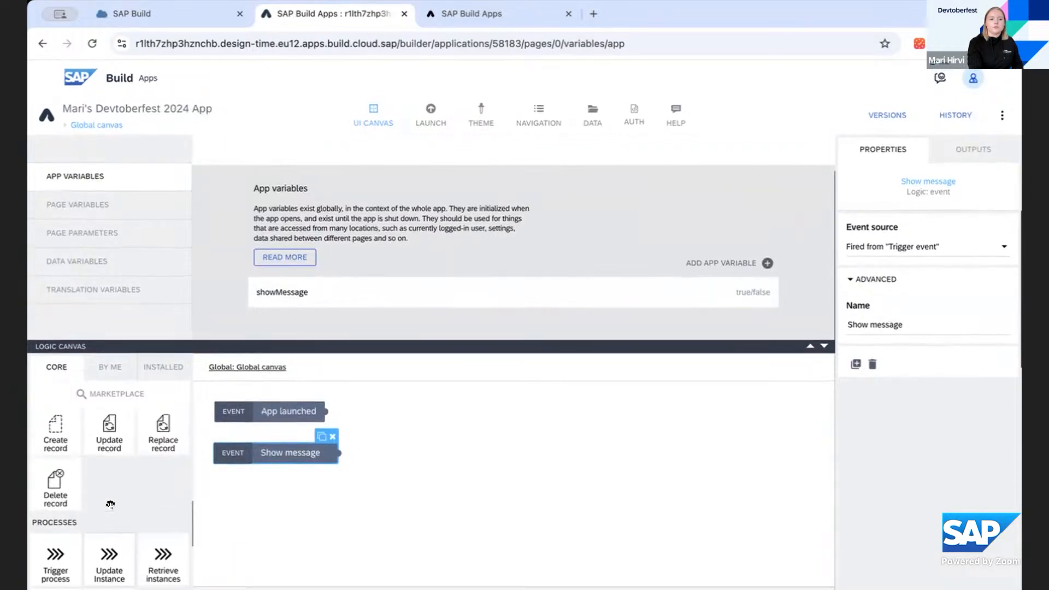
scroll(109, 500, "up", 2)
scroll(93, 462, "up", 5)
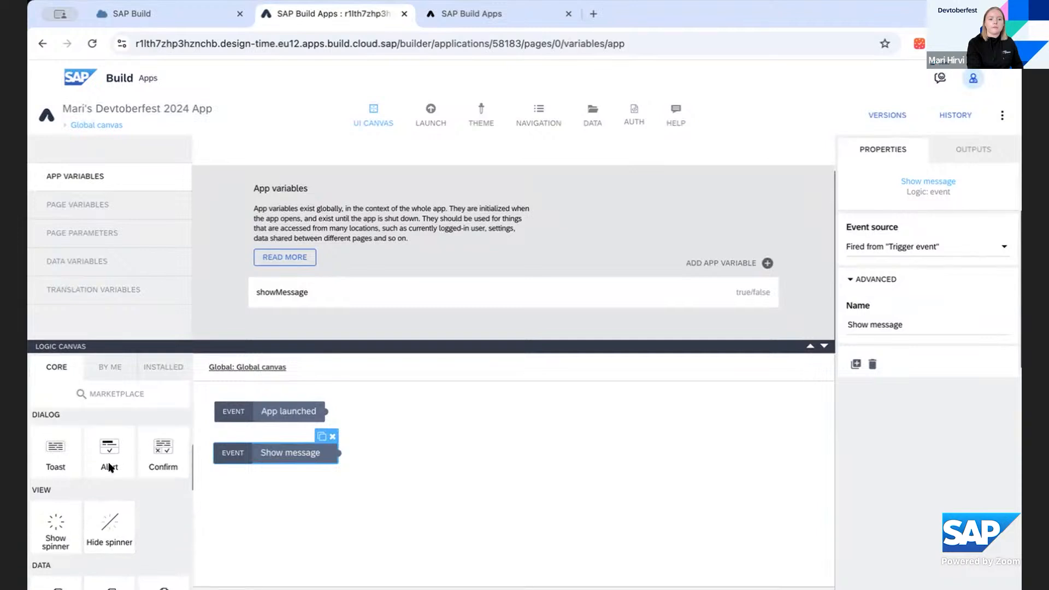
scroll(109, 467, "up", 5)
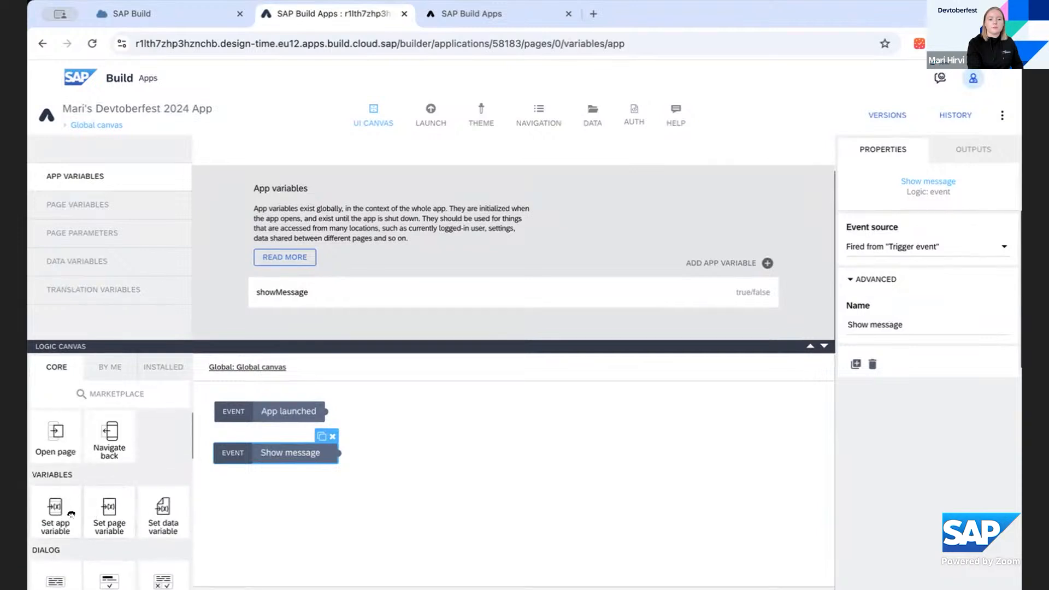
left_click_drag(71, 513, 385, 459)
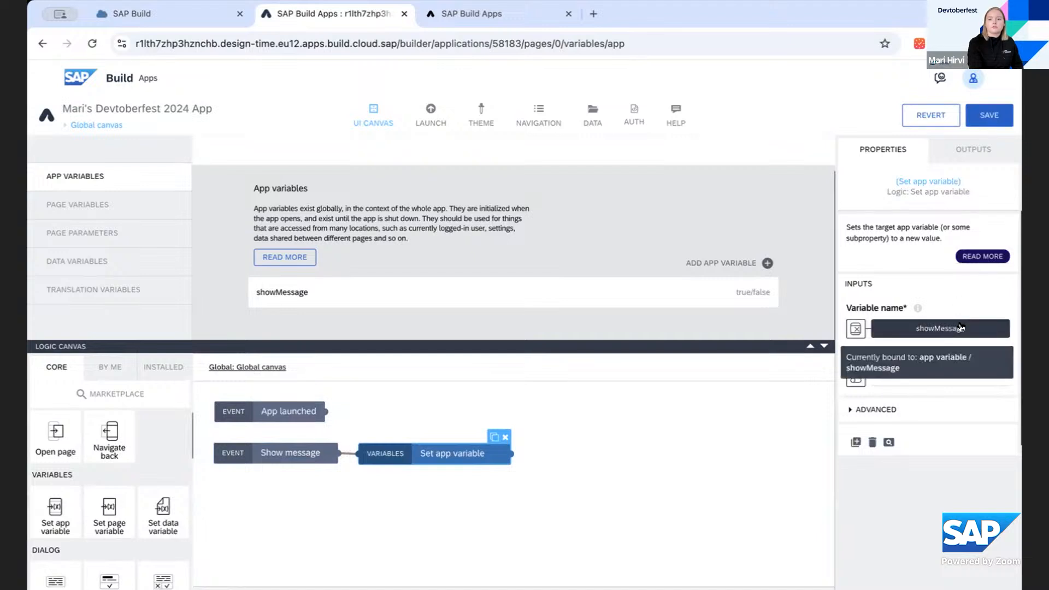
left_click(944, 376)
left_click(890, 361)
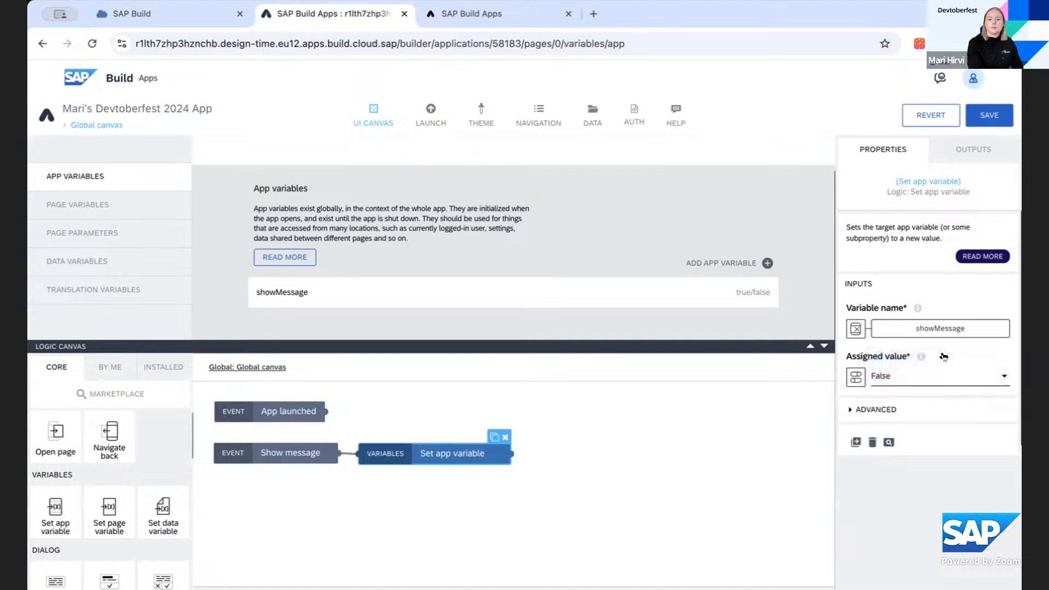
left_click(539, 472)
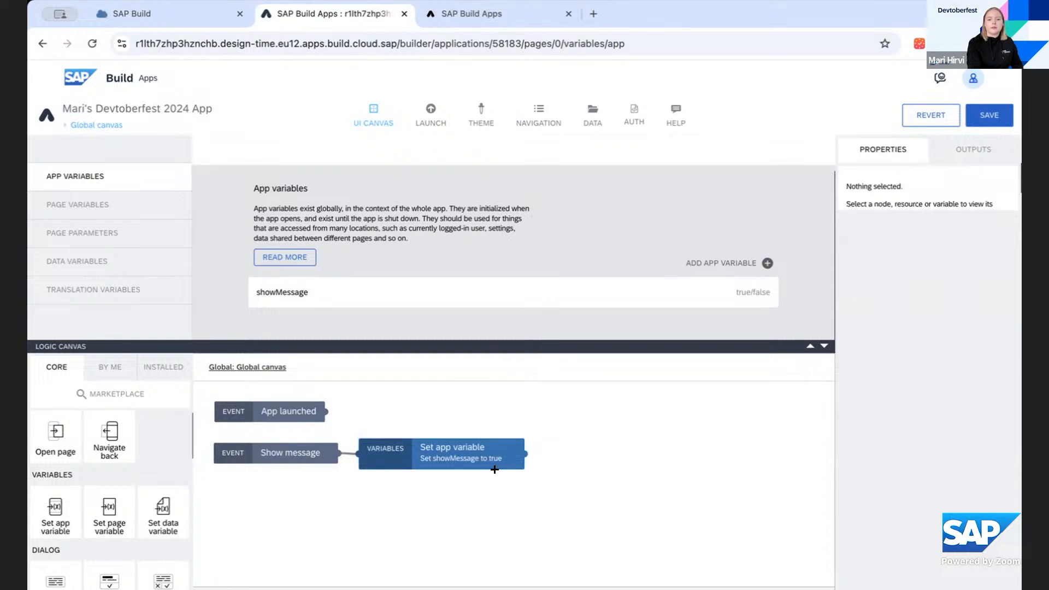
Step: Add a Delay node to the global logic and connect it to the output of the Set app variable node
scroll(110, 520, "down", 2)
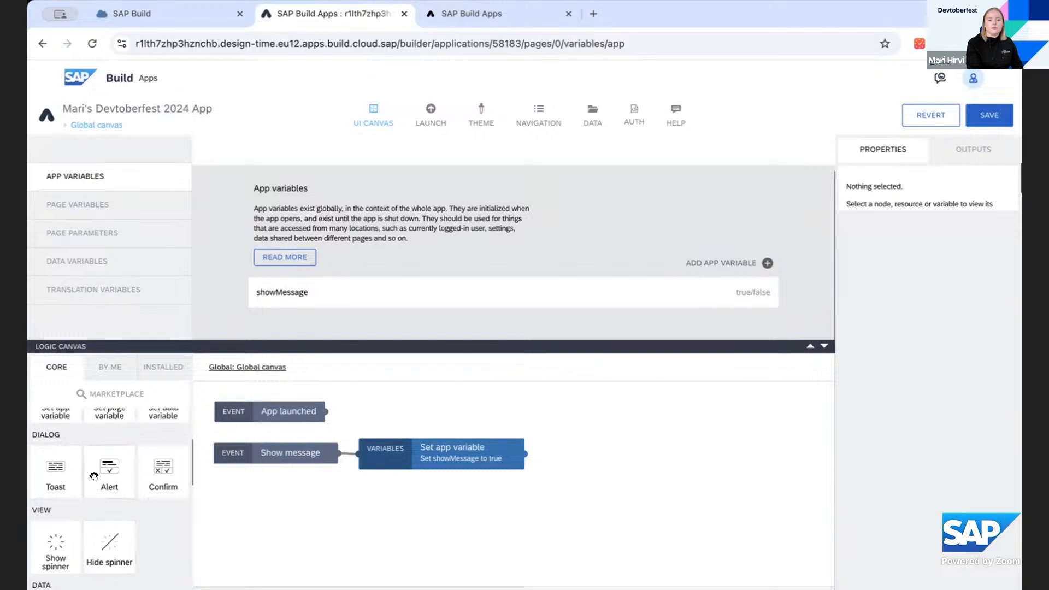
scroll(94, 476, "down", 10)
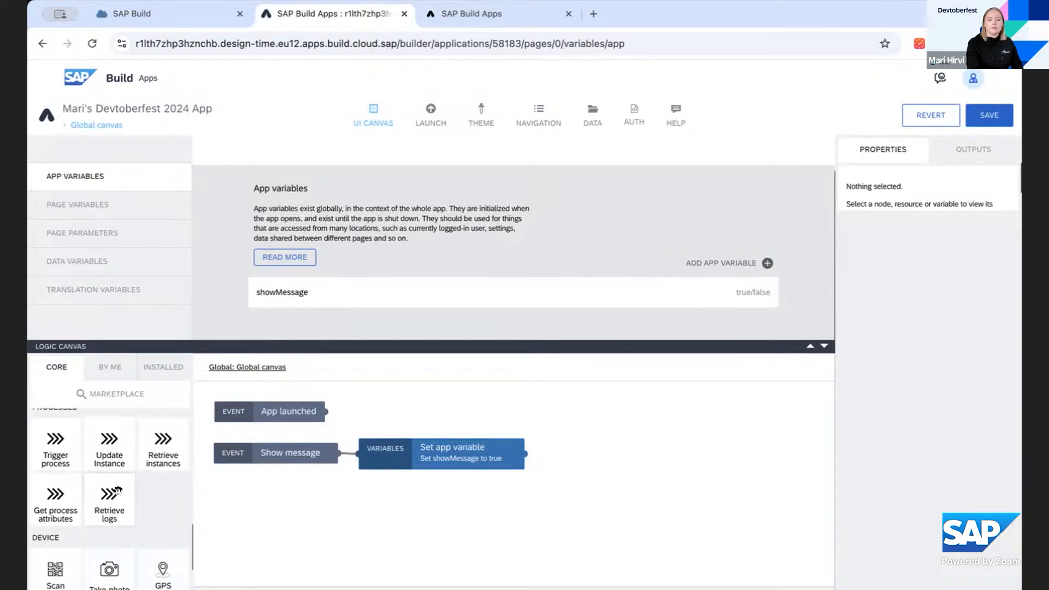
scroll(116, 492, "down", 3)
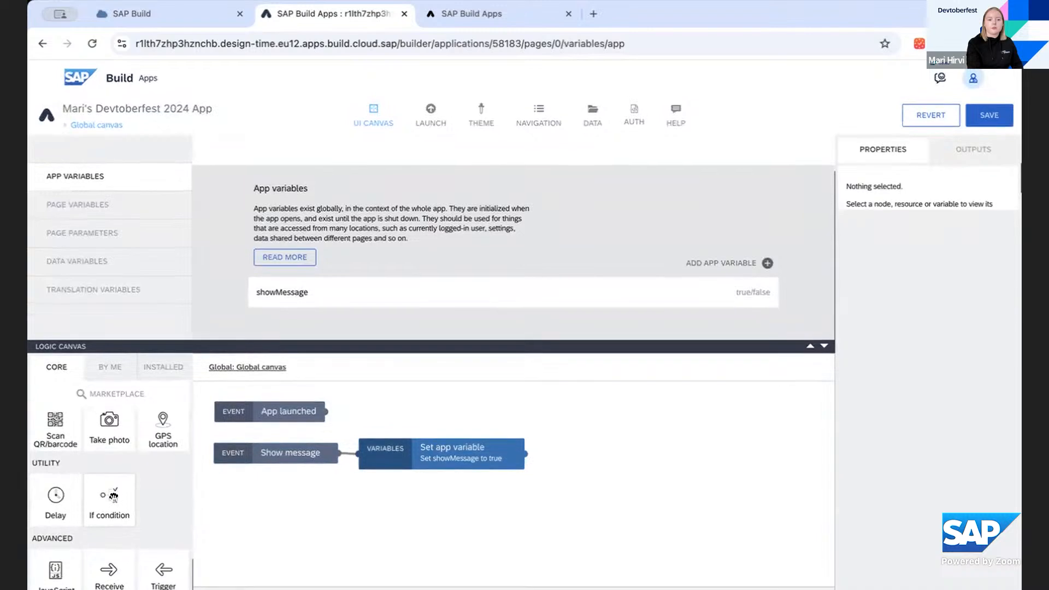
left_click_drag(55, 495, 618, 453)
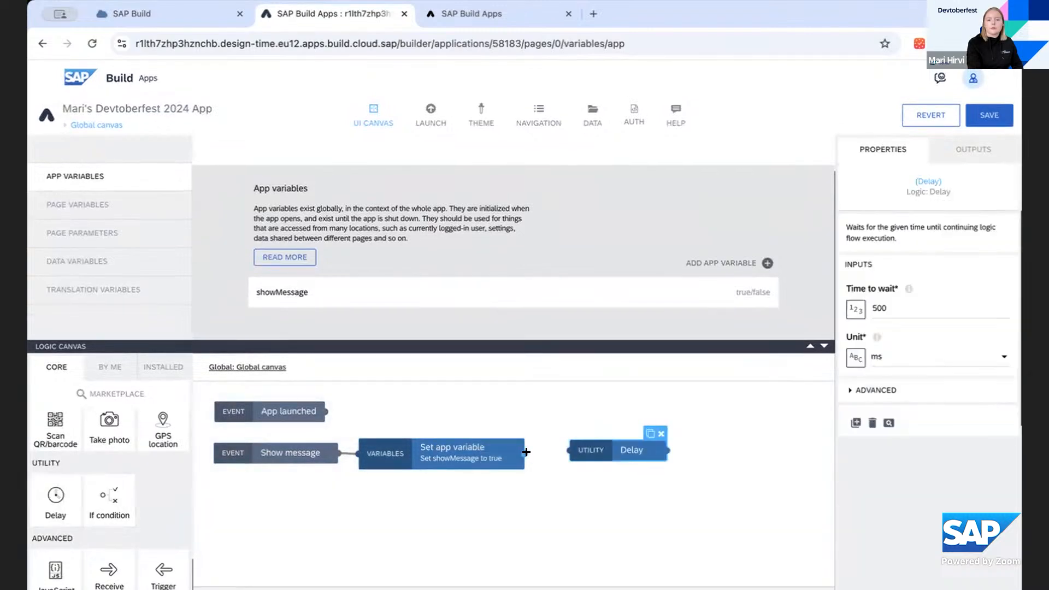
left_click_drag(526, 452, 569, 451)
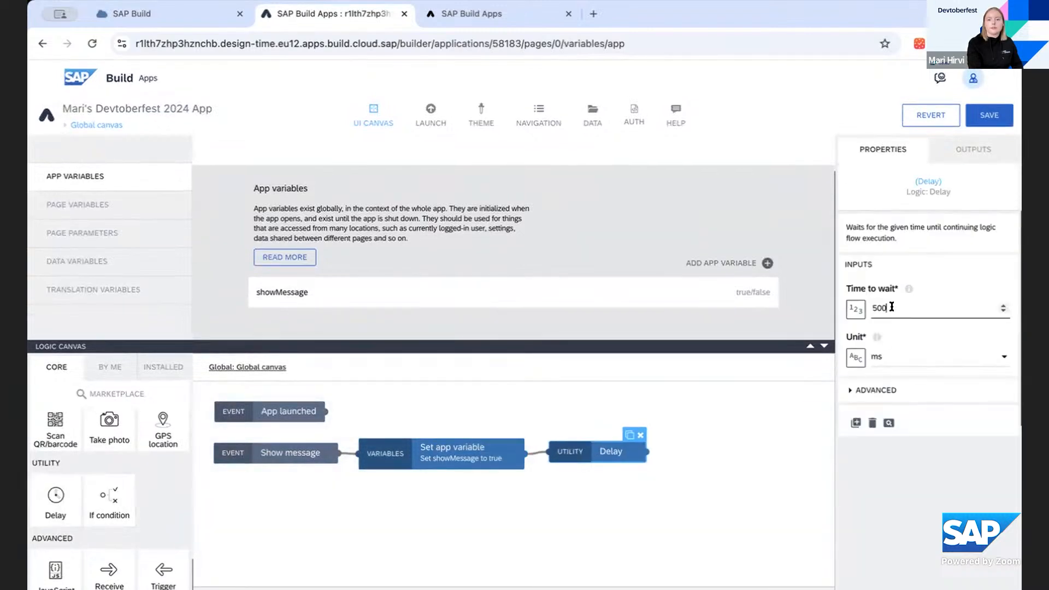
Step: Set the Delay node's time to wait to 3000 ms
key("BackSpace")
type("1300")
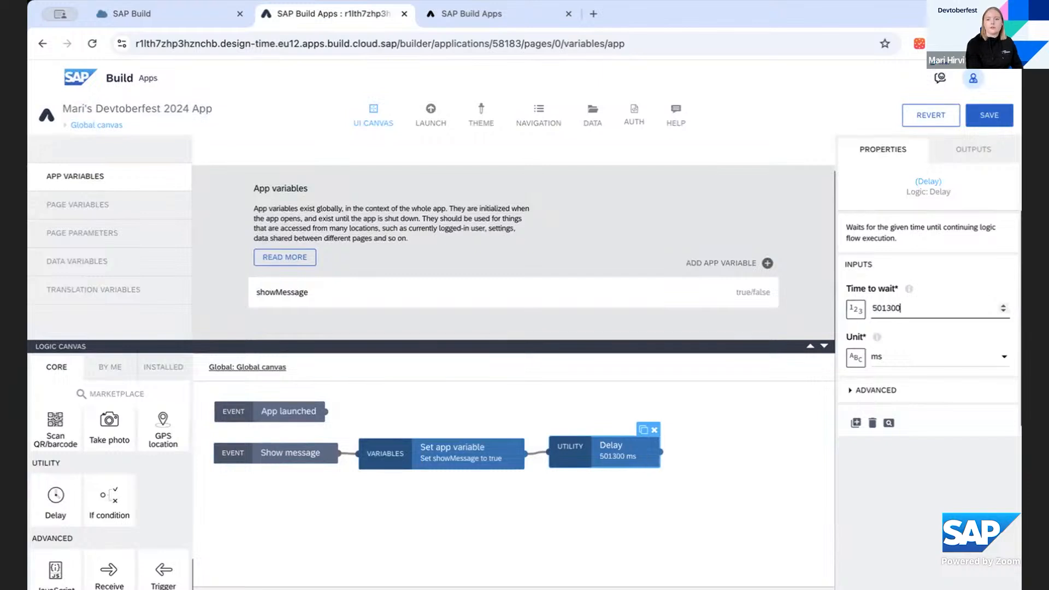
key("BackSpace")
key("BackSpace")
key("BackSpace")
key("BackSpace")
key("BackSpace")
key("BackSpace")
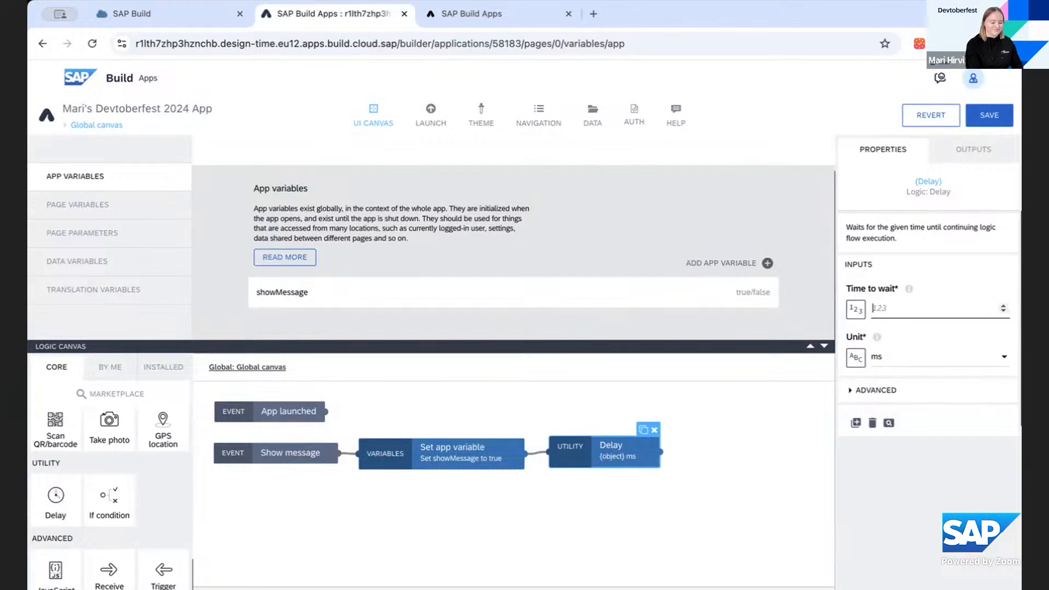
type("3000")
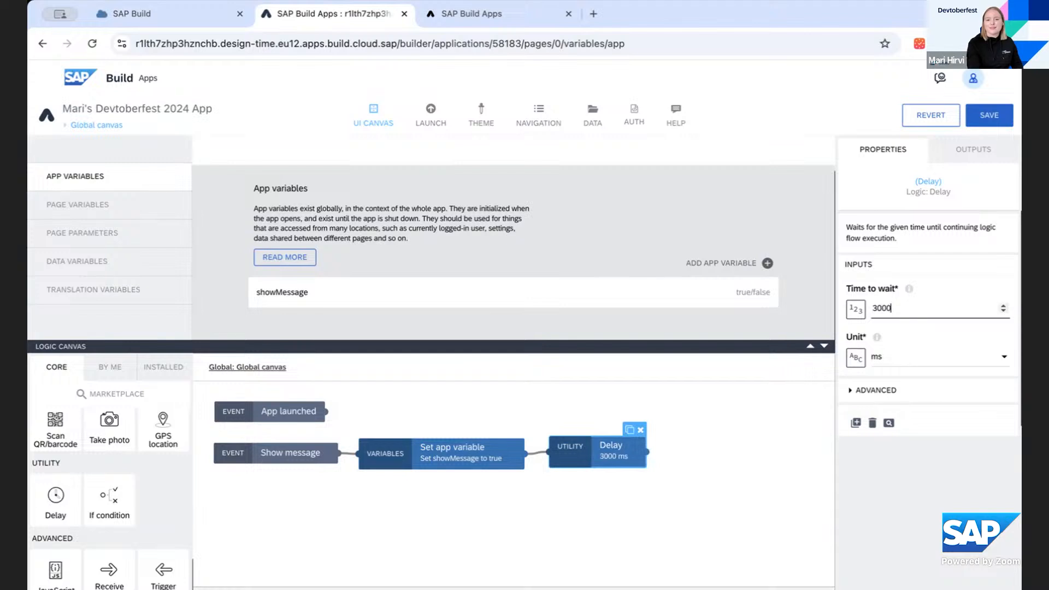
left_click(719, 500)
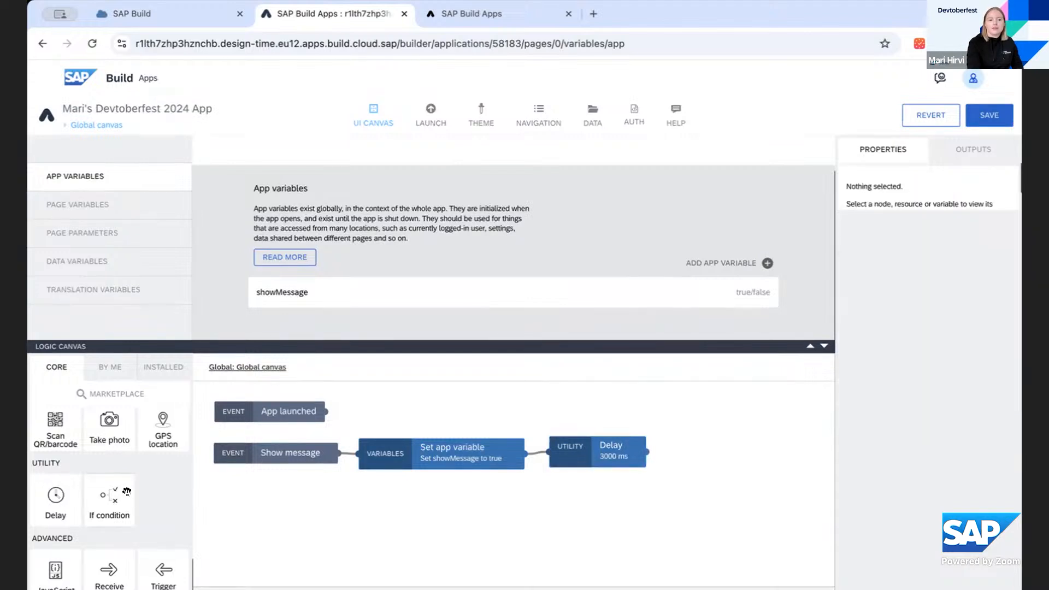
Step: Add a second Set app variable node for showMessage with the value False and connect it after the Delay node
scroll(118, 496, "up", 10)
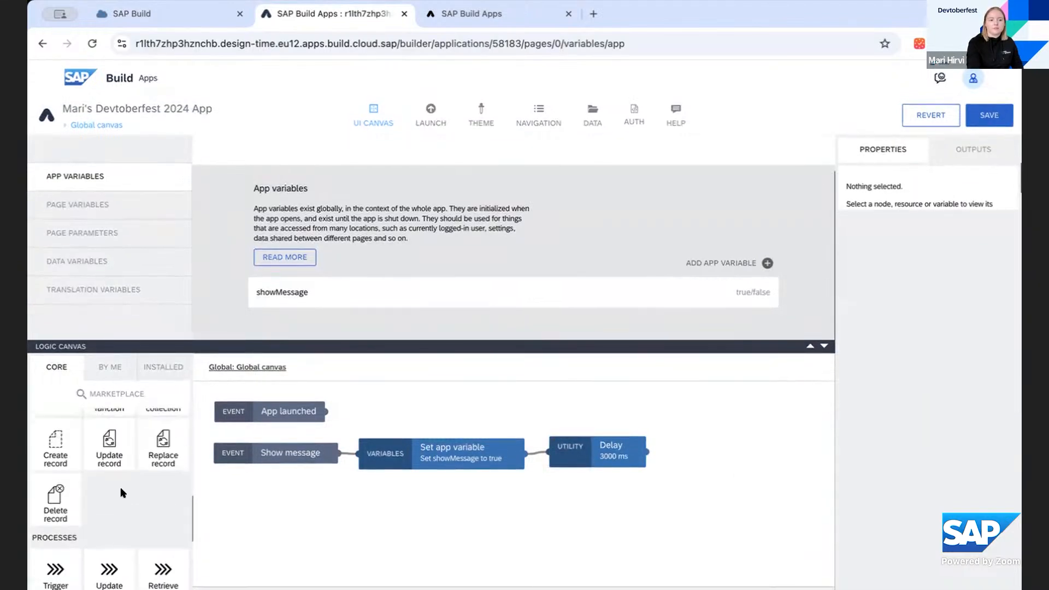
scroll(104, 476, "up", 3)
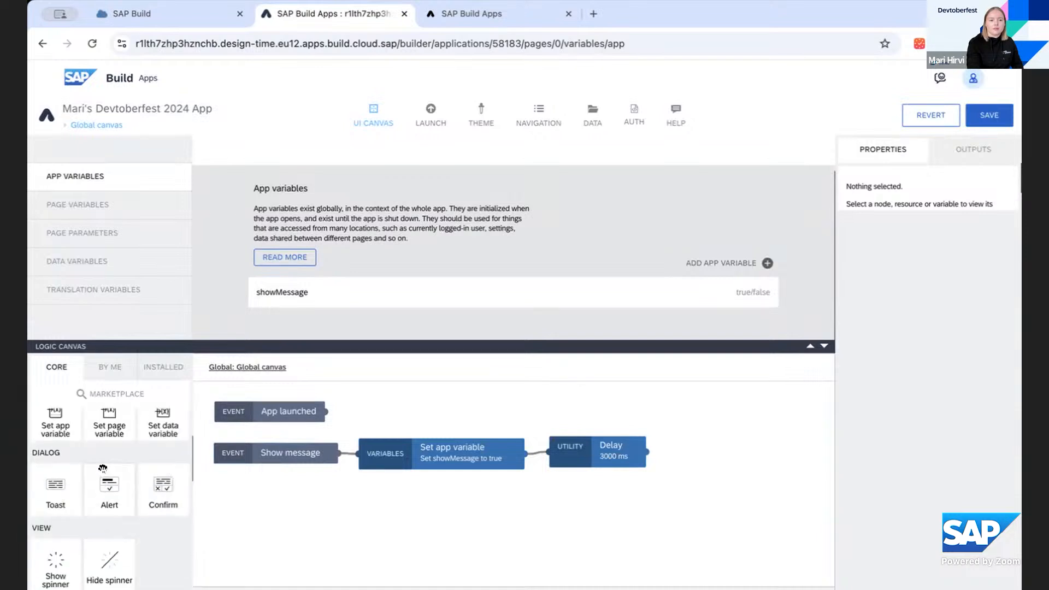
scroll(102, 468, "up", 1)
left_click_drag(44, 456, 759, 454)
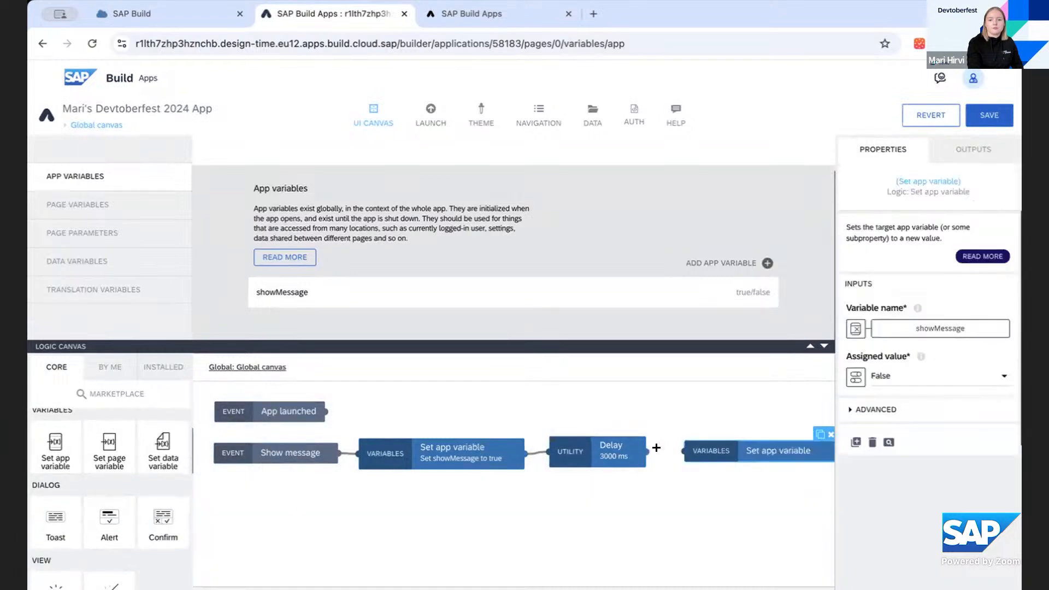
left_click_drag(645, 451, 685, 451)
left_click_drag(700, 445, 684, 451)
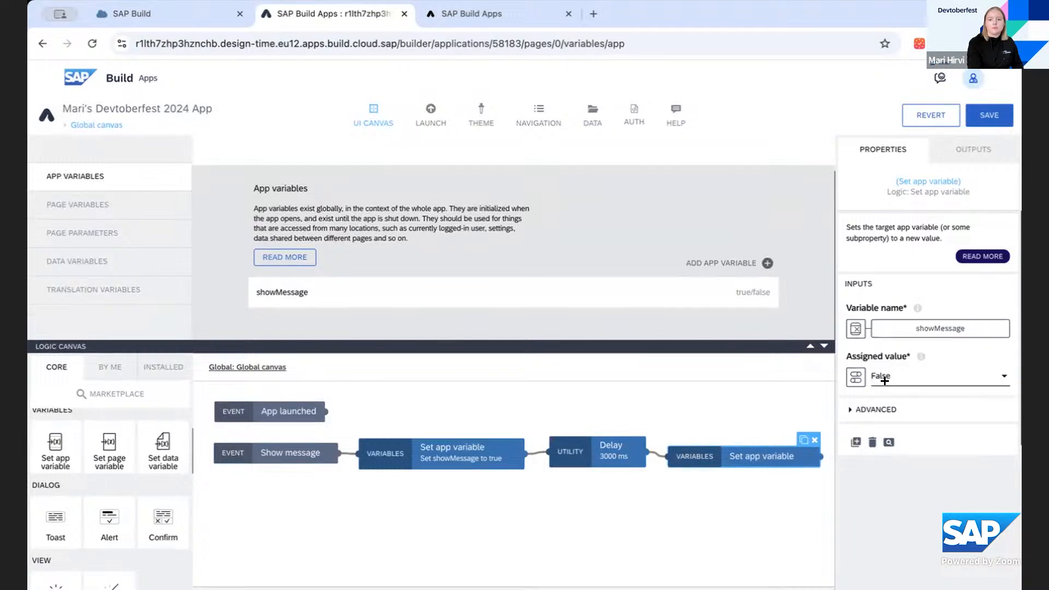
Step: Check the settings of the nodes following the Show message event and save the app
left_click(473, 463)
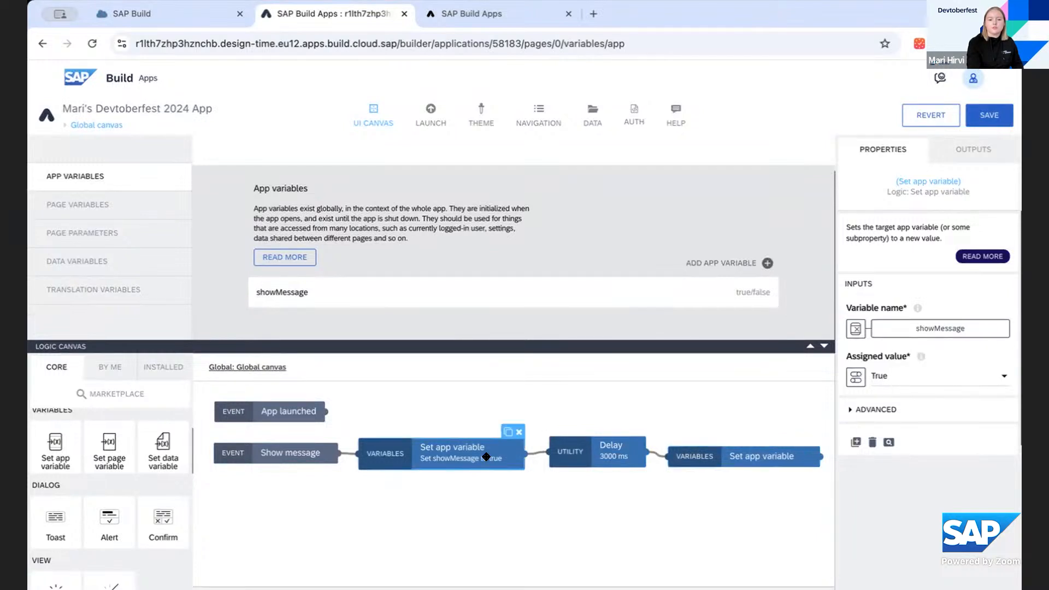
left_click(608, 455)
left_click(711, 459)
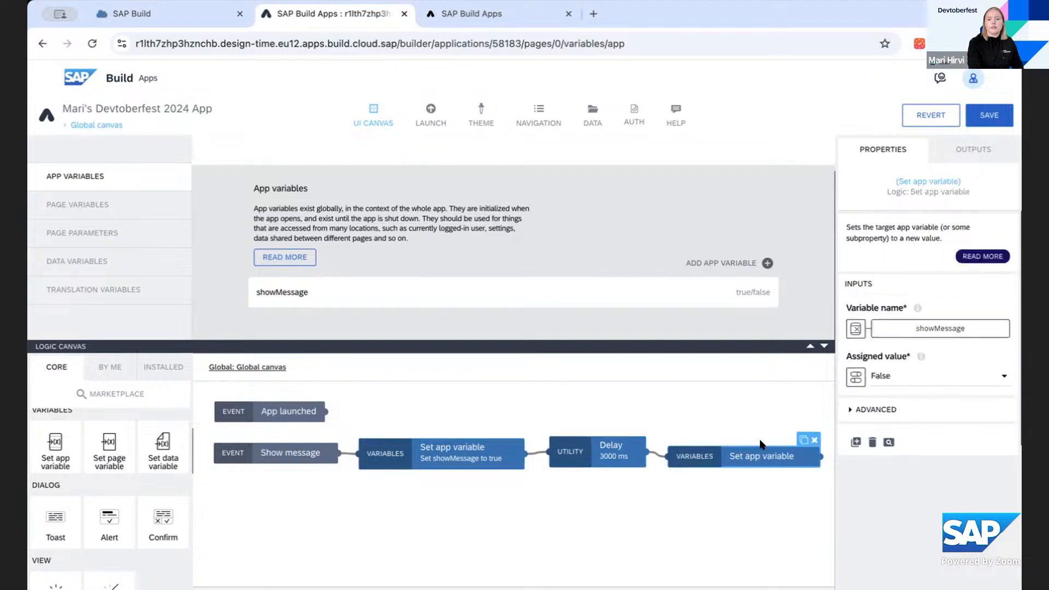
left_click(991, 116)
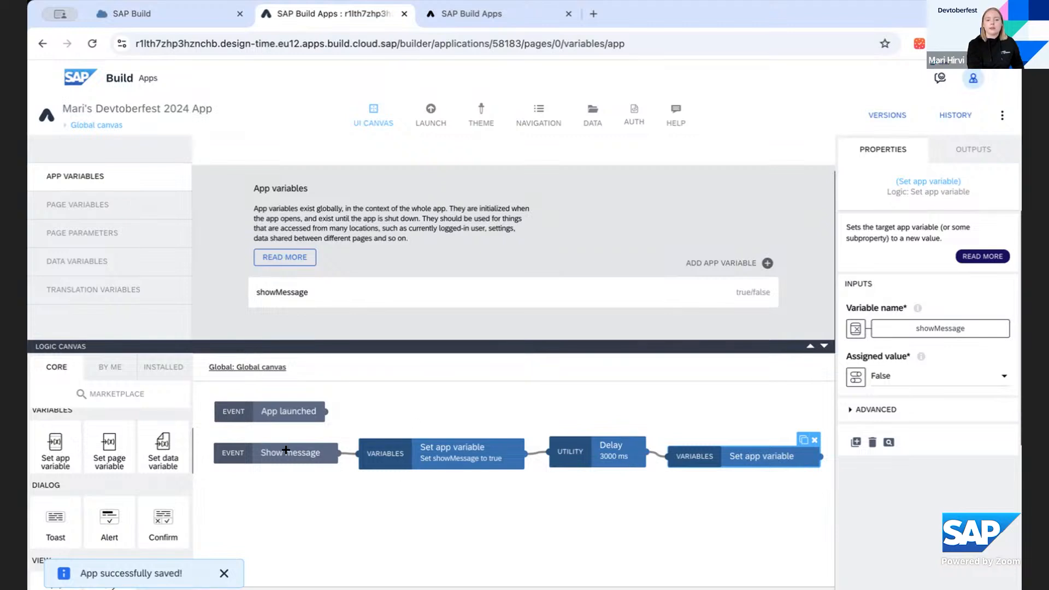
Step: Open the Fruit page and add a Trigger event node to the Apples button's logic, connected to its Component tap event
left_click(109, 125)
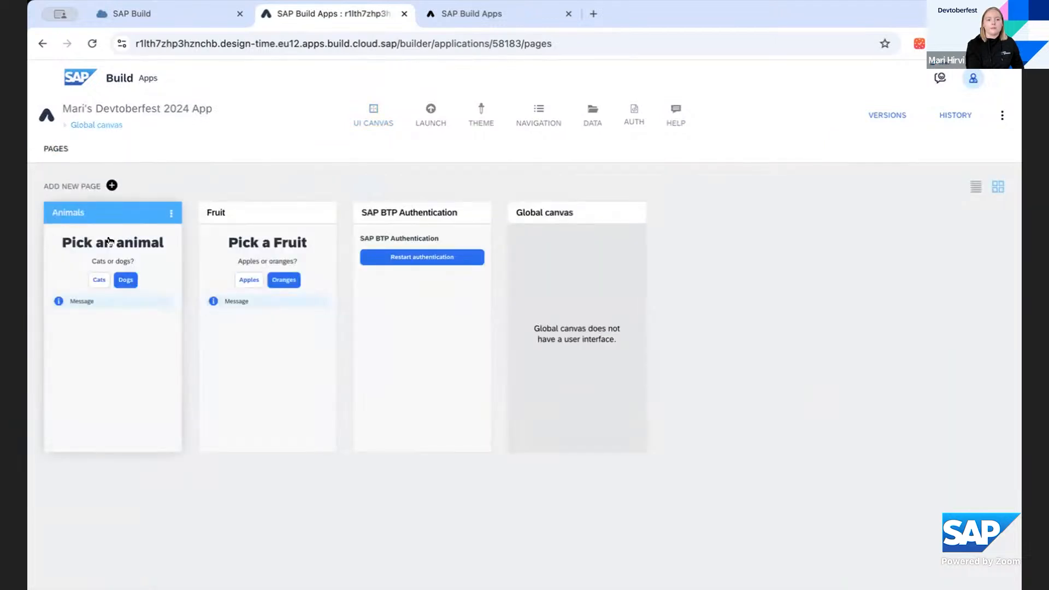
left_click(226, 248)
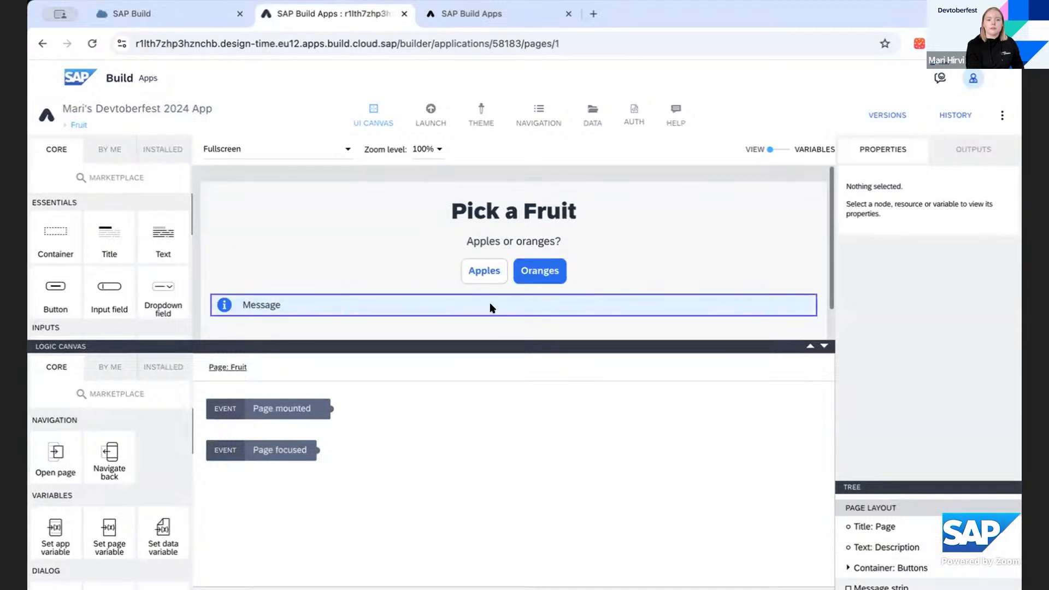
left_click(479, 272)
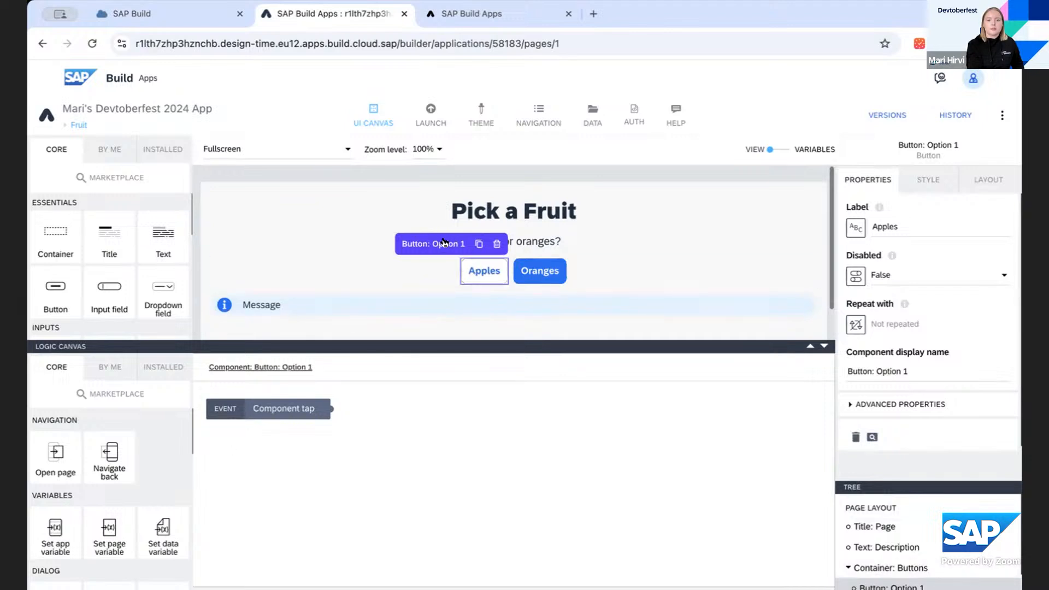
scroll(88, 473, "down", 2)
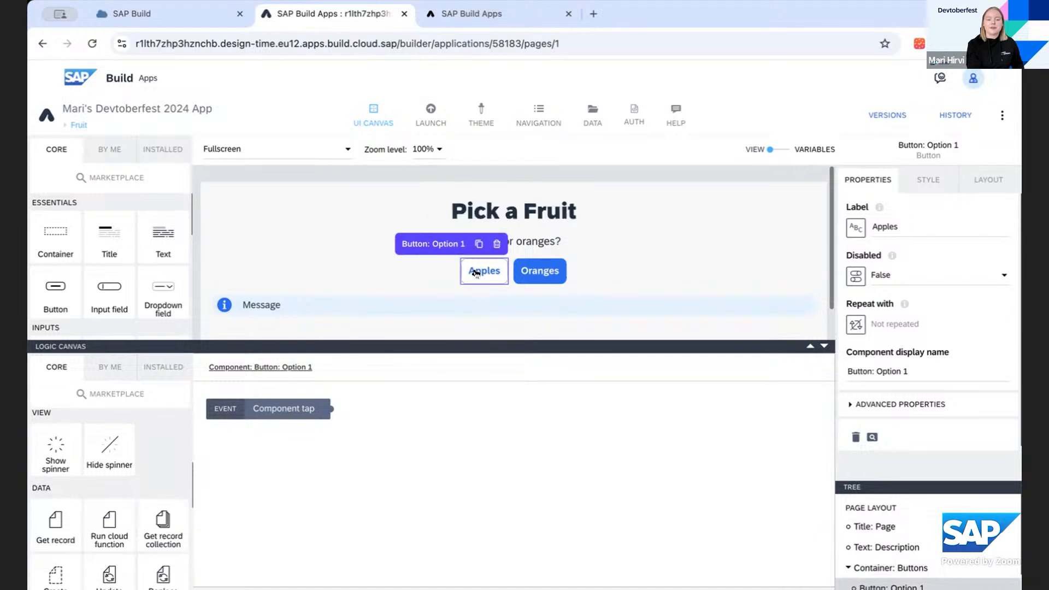
scroll(483, 275, "down", 1)
scroll(87, 500, "down", 5)
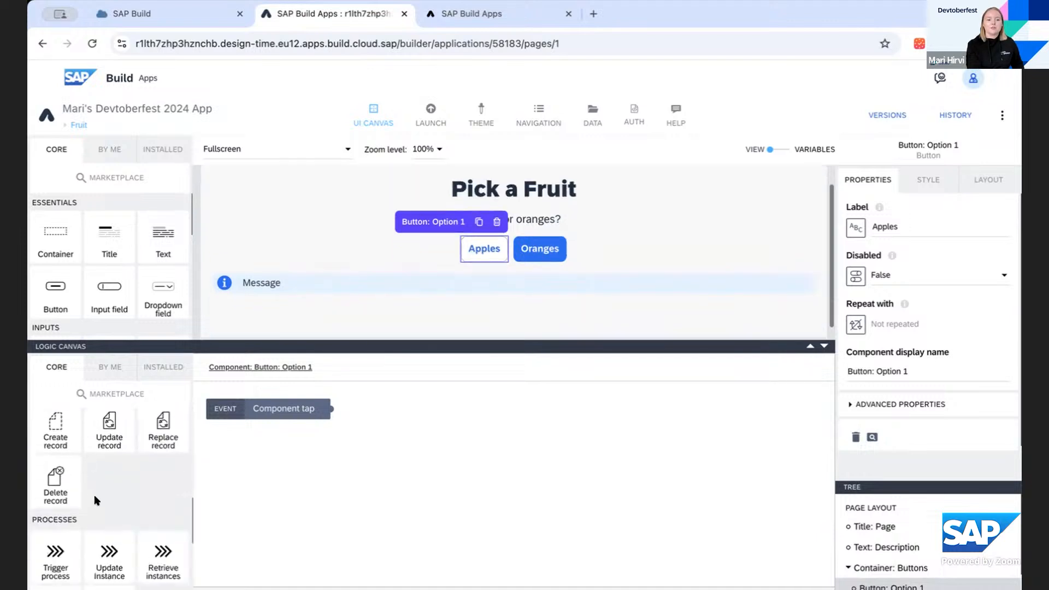
scroll(97, 500, "down", 1)
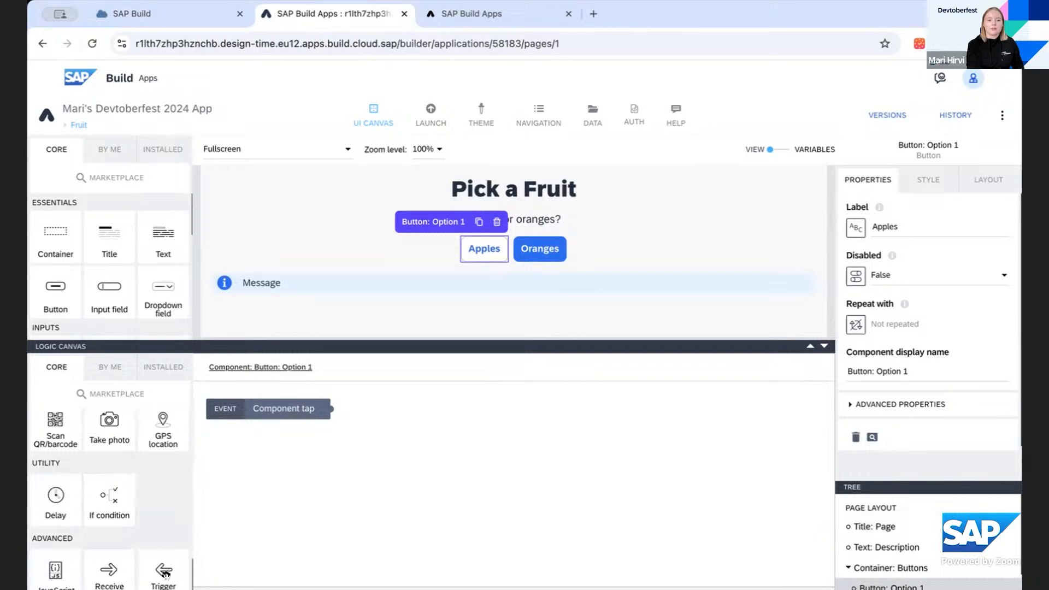
left_click_drag(164, 571, 461, 433)
left_click_drag(330, 407, 398, 432)
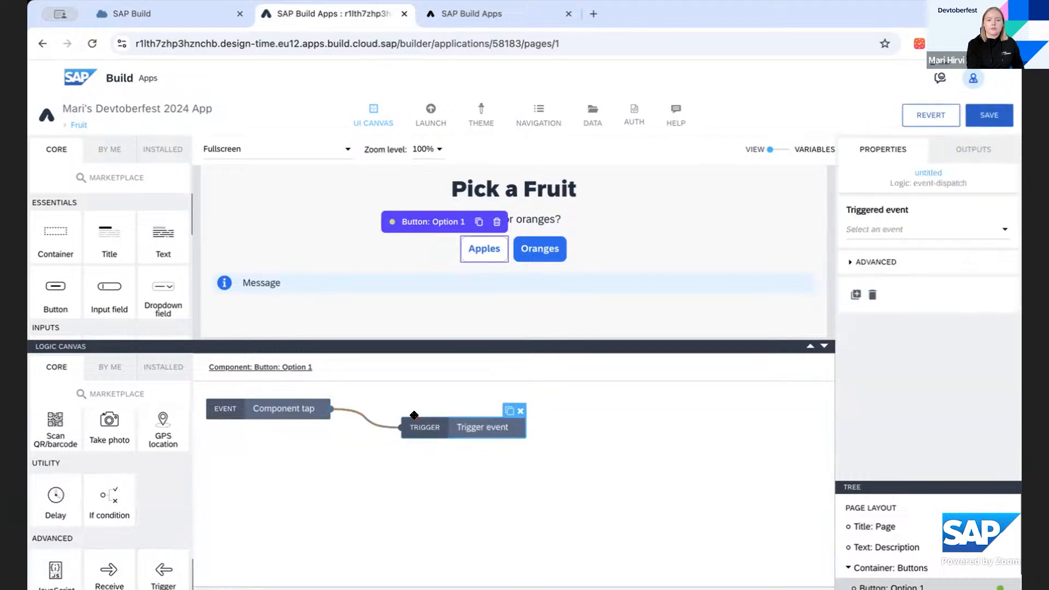
left_click_drag(481, 433, 488, 412)
Step: Set the trigger node's triggered event to "Global canvas / Show message" and save the app
left_click(1005, 230)
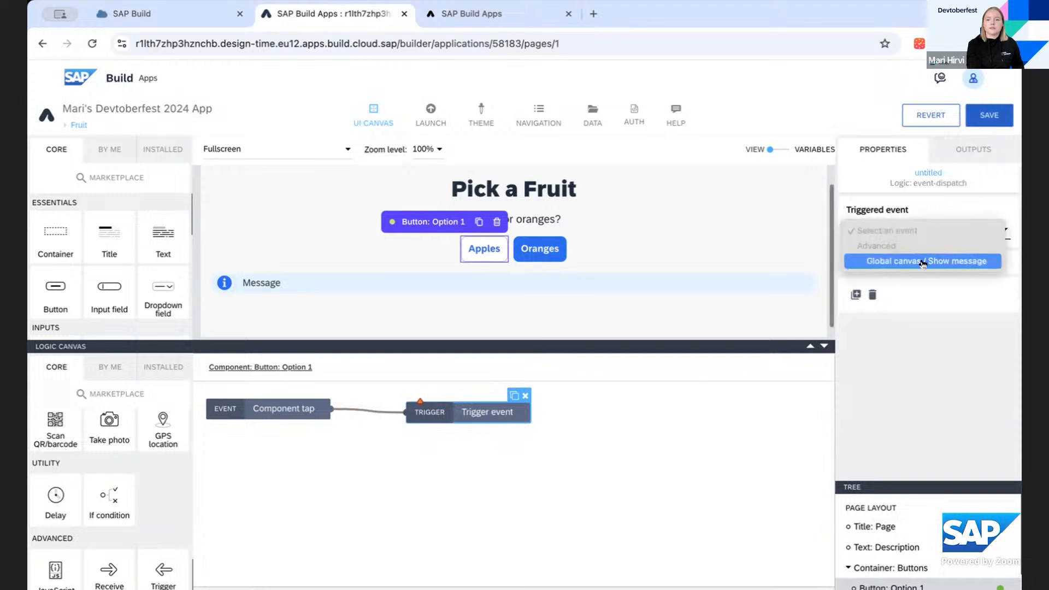
left_click(927, 256)
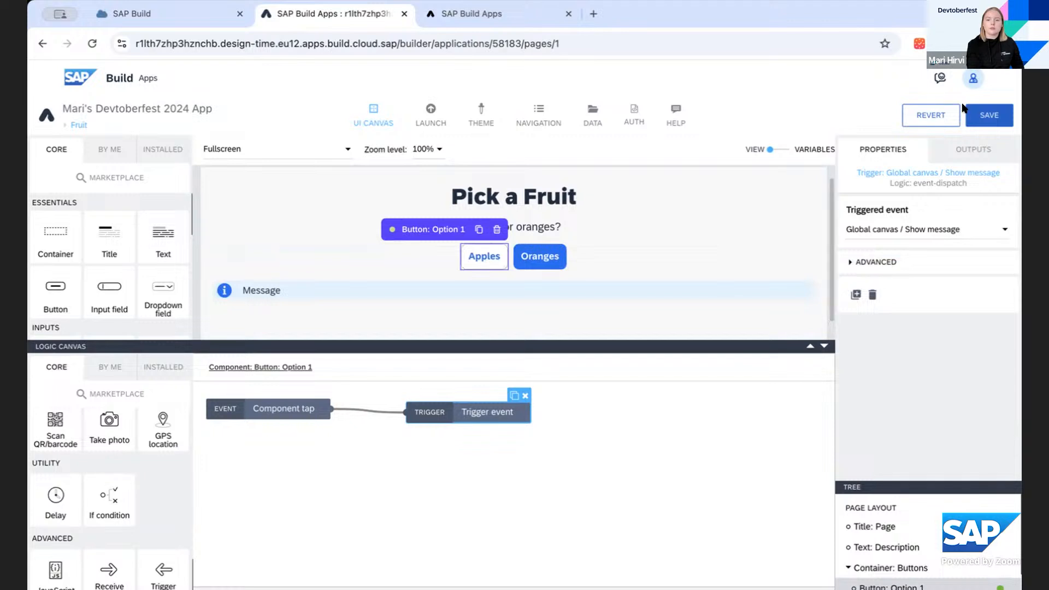
left_click(989, 115)
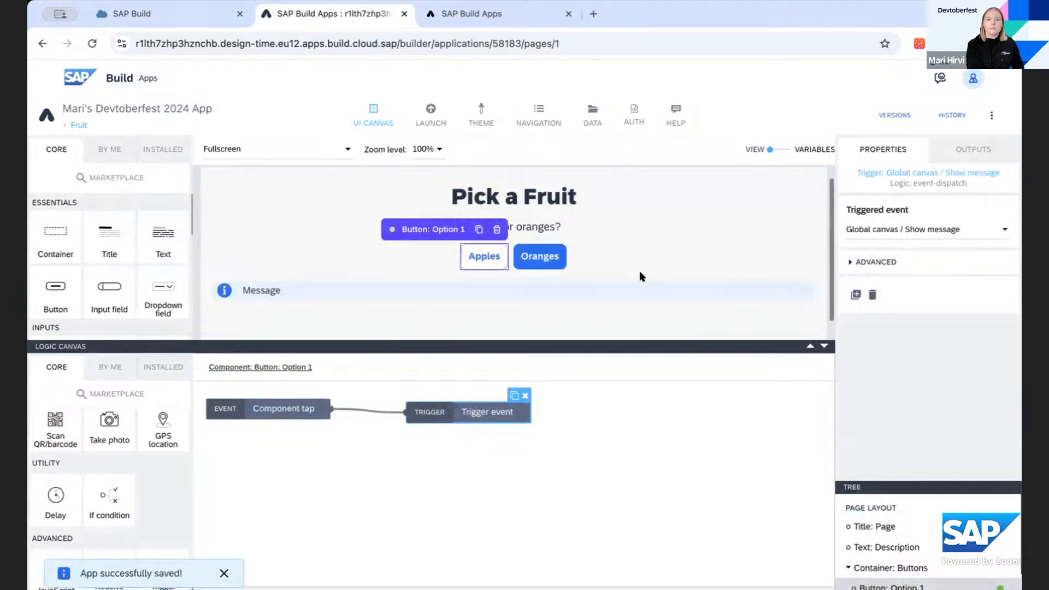
Step: Name the Apples button's trigger node "Show message (Global canvas)" and save the app
left_click(876, 262)
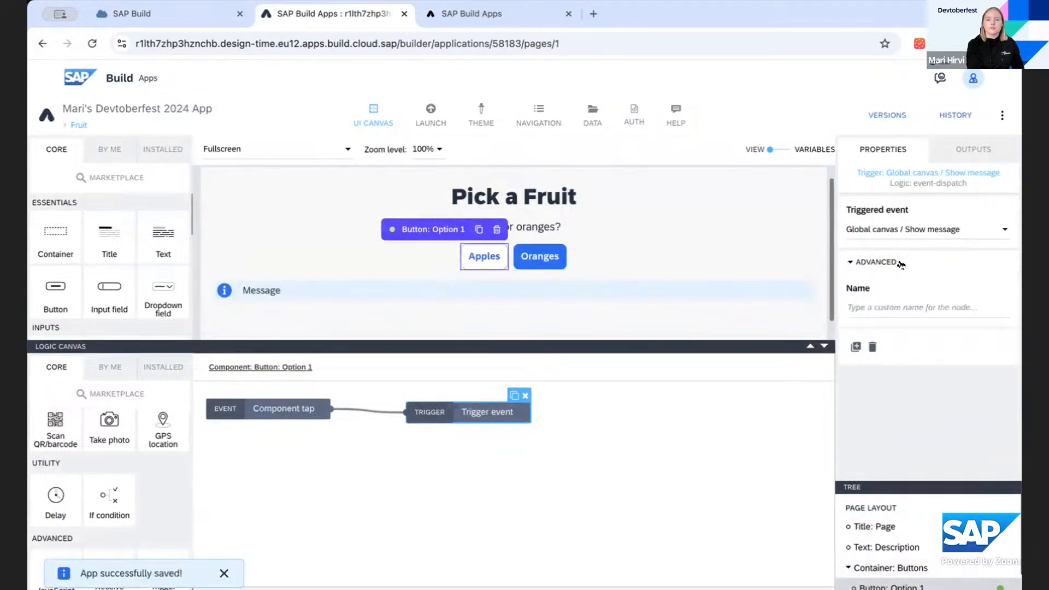
left_click(911, 306)
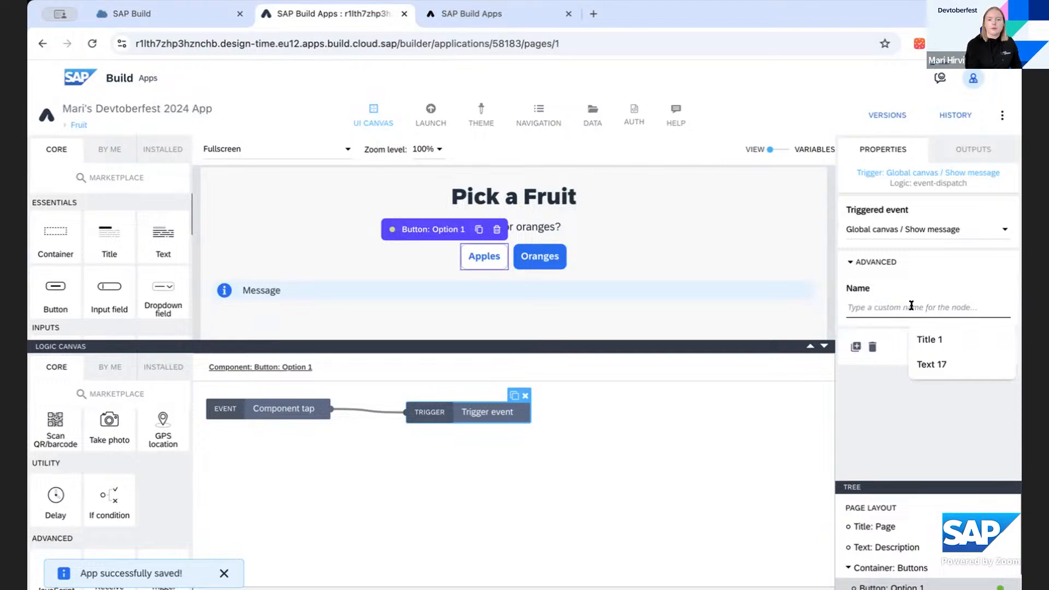
type("Sho")
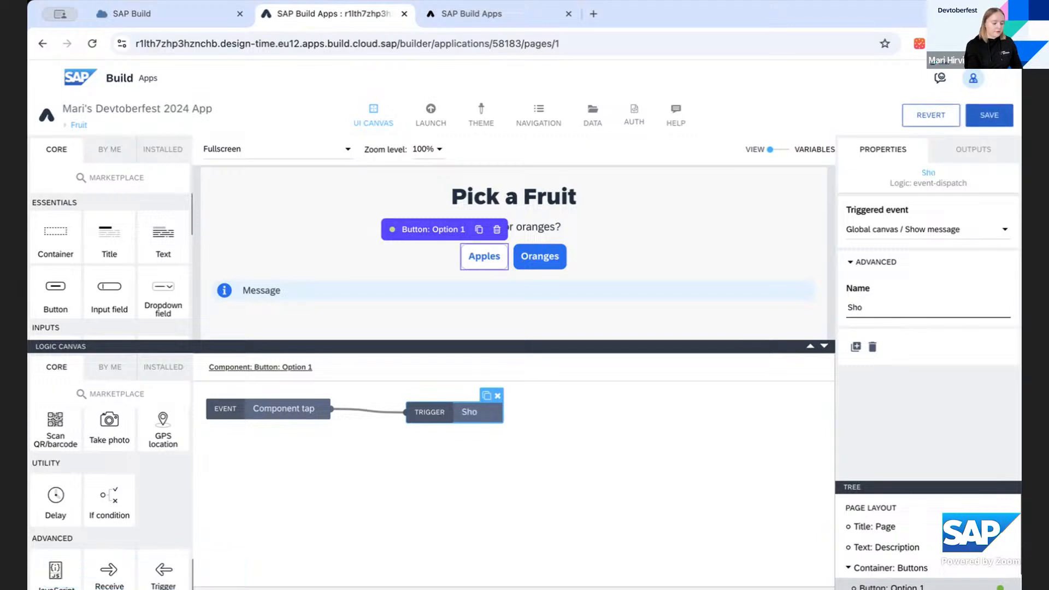
type("w message")
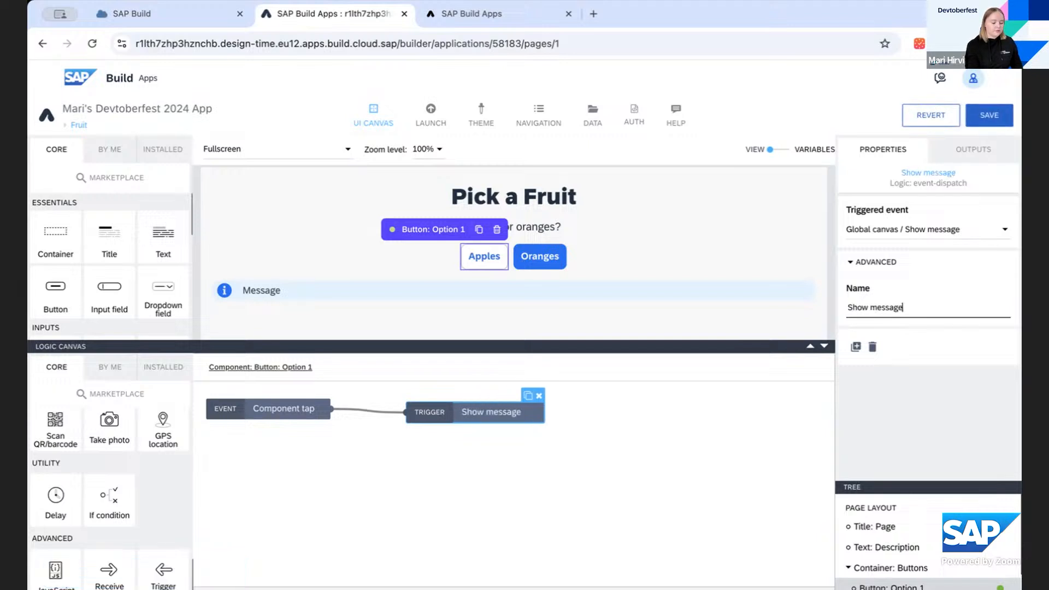
type(" (Global ca")
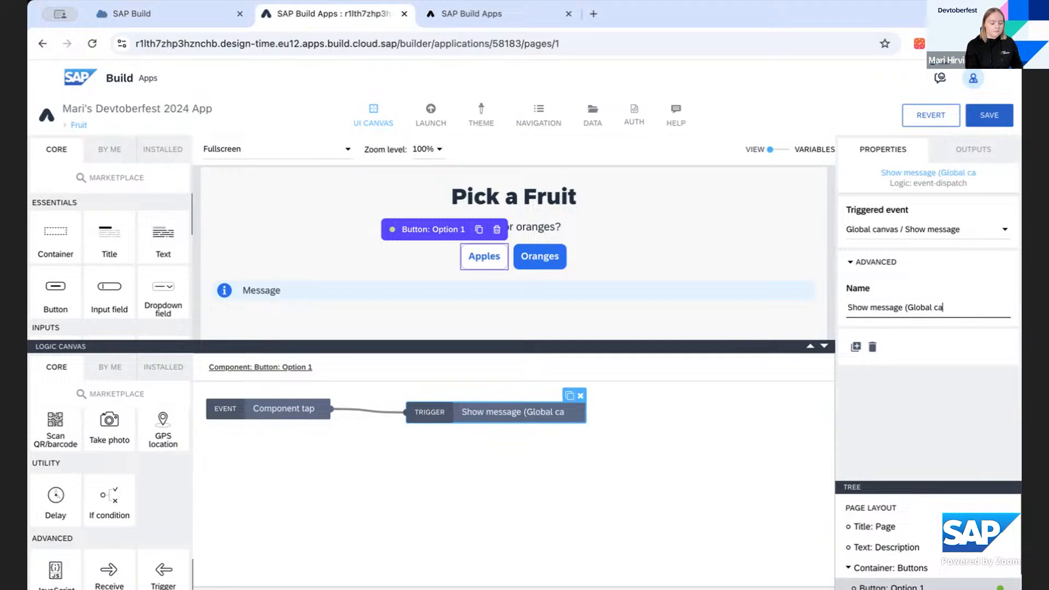
type("nvas)")
left_click(703, 413)
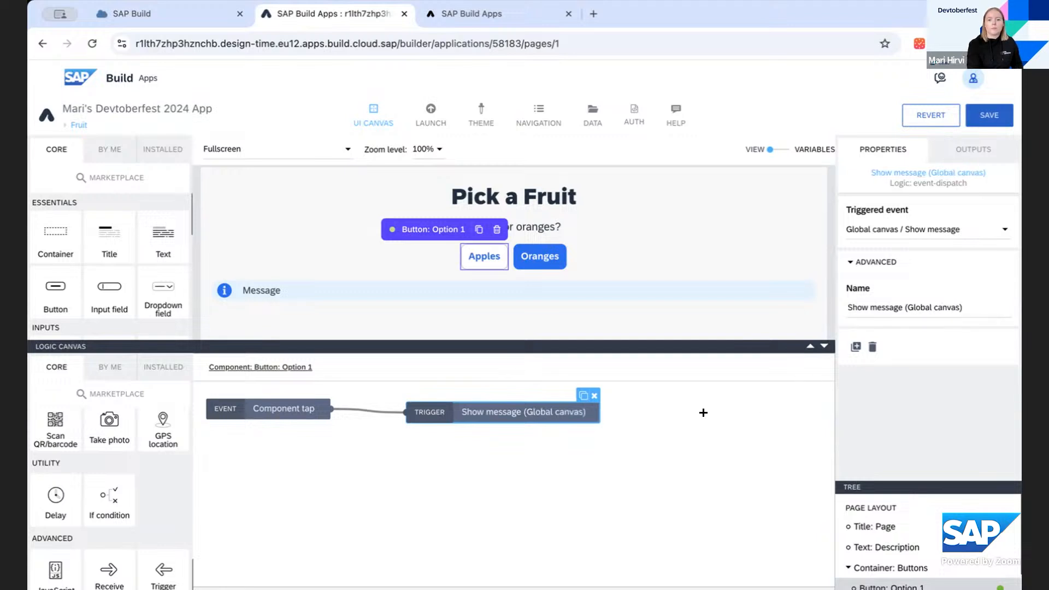
left_click(983, 118)
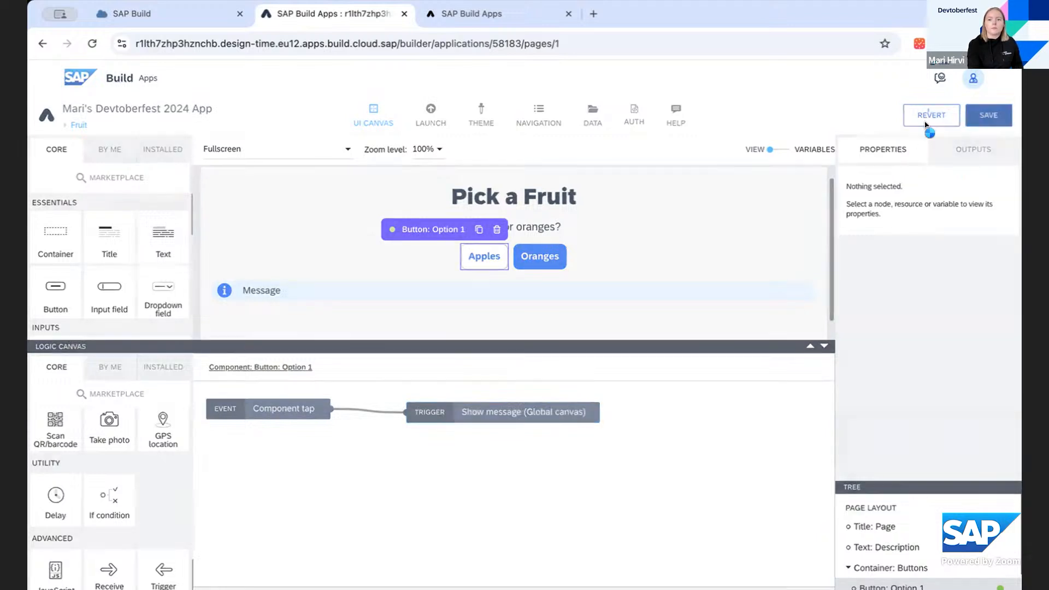
Step: Add a Trigger event node for "Global canvas / Show message" to the Oranges button's logic and connect it to Component tap
left_click(529, 267)
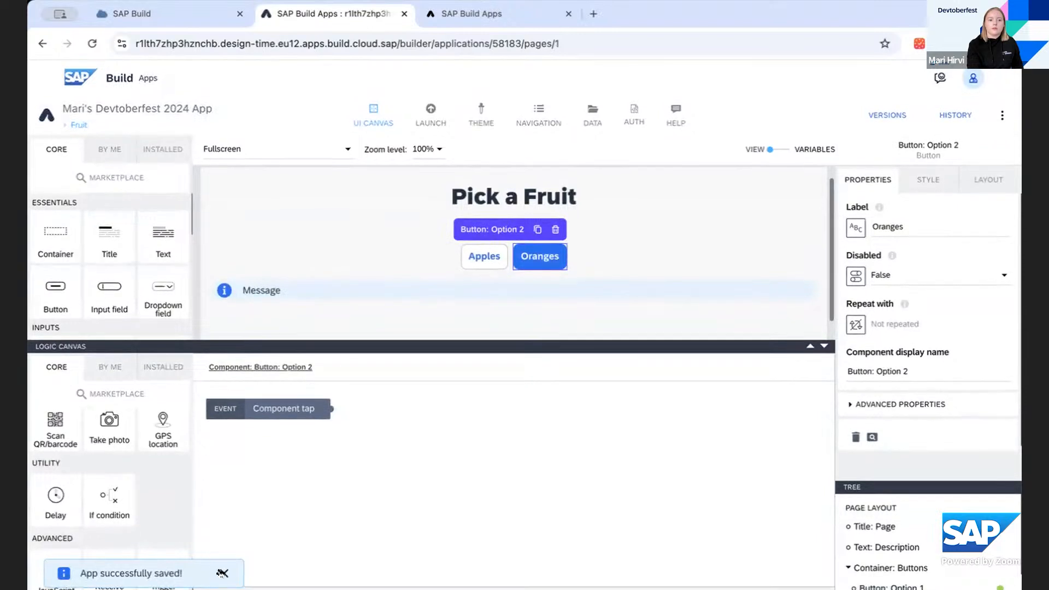
left_click_drag(110, 573, 407, 429)
left_click_drag(331, 409, 415, 411)
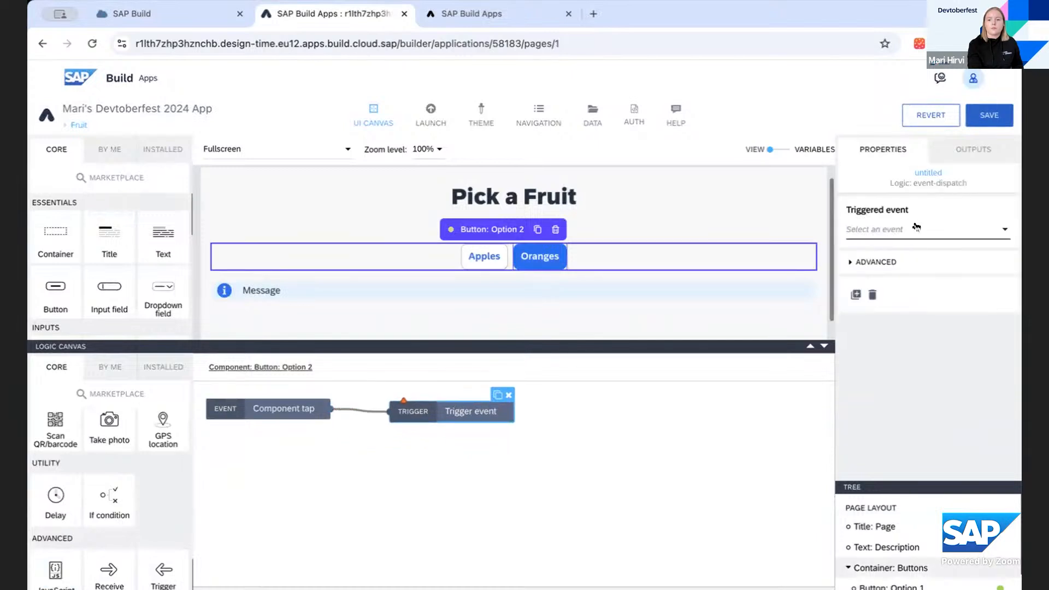
left_click(915, 229)
left_click(913, 263)
Step: Name the Oranges button's trigger node "Show message (Global Canvas)" and save the app
left_click(884, 262)
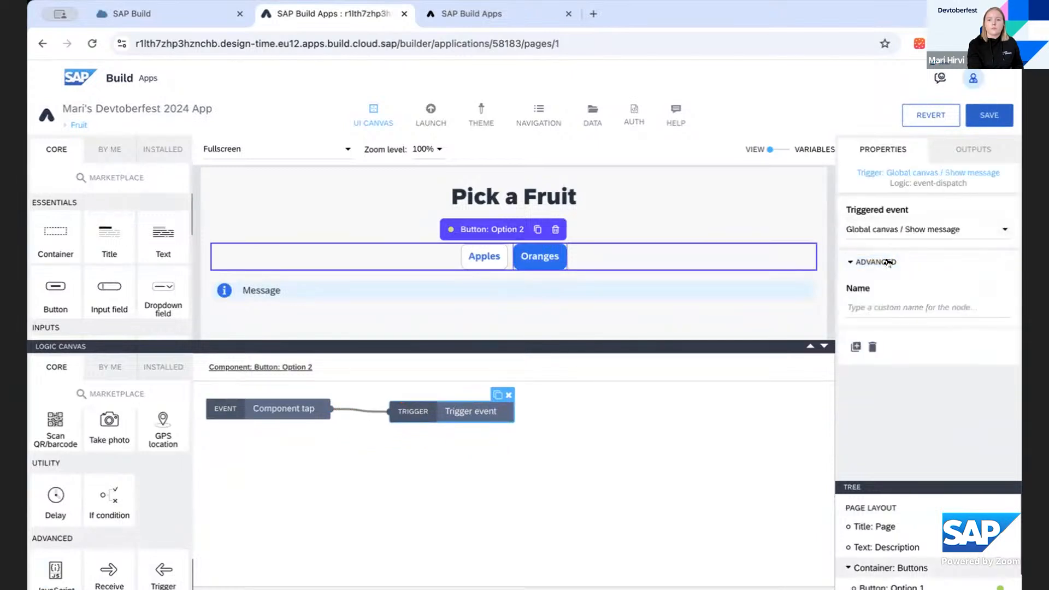
left_click(906, 304)
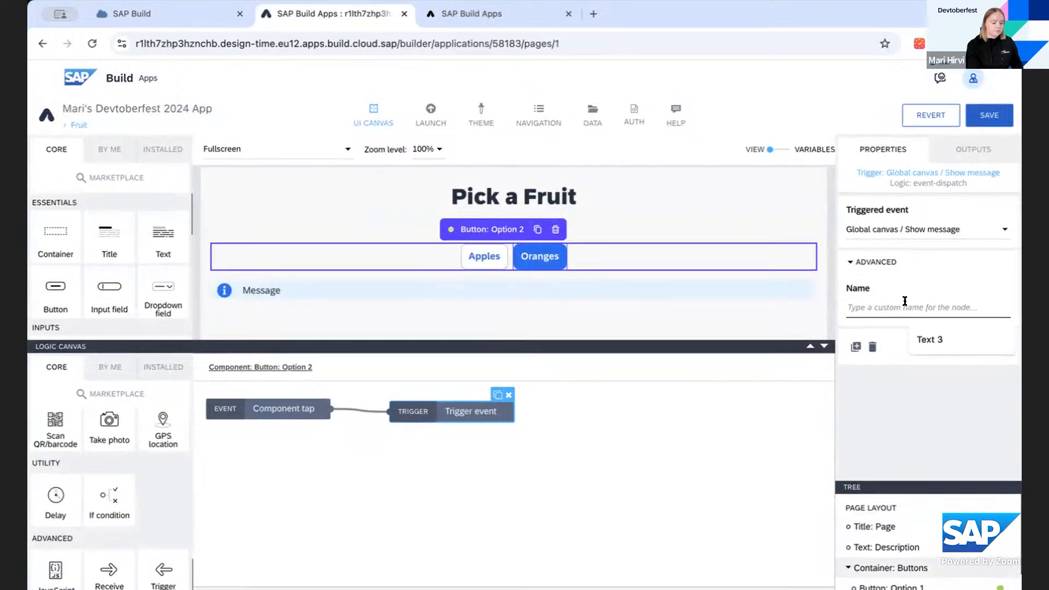
type("Show message")
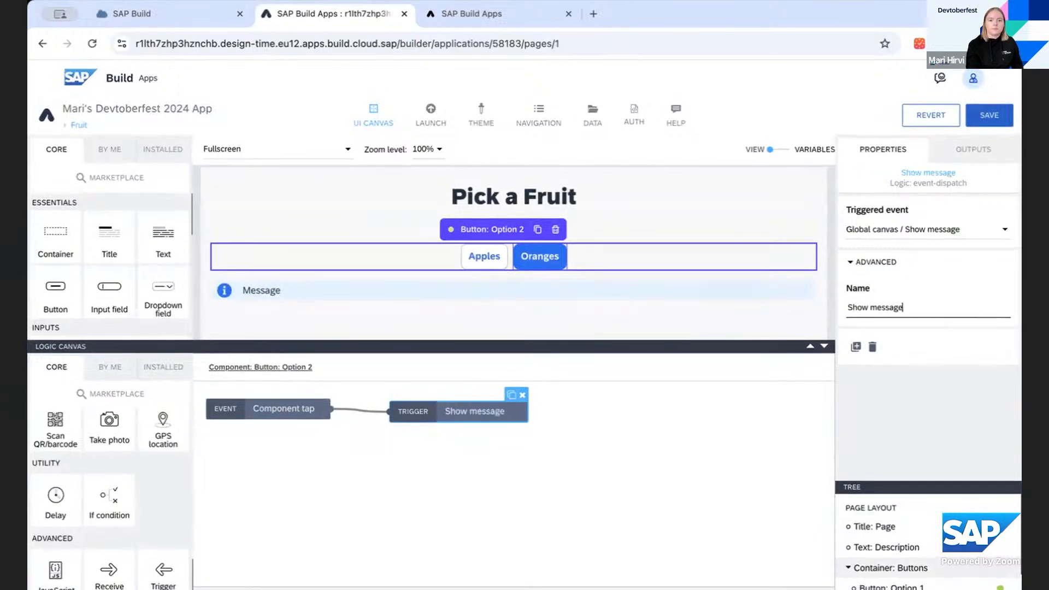
type(" (Global ")
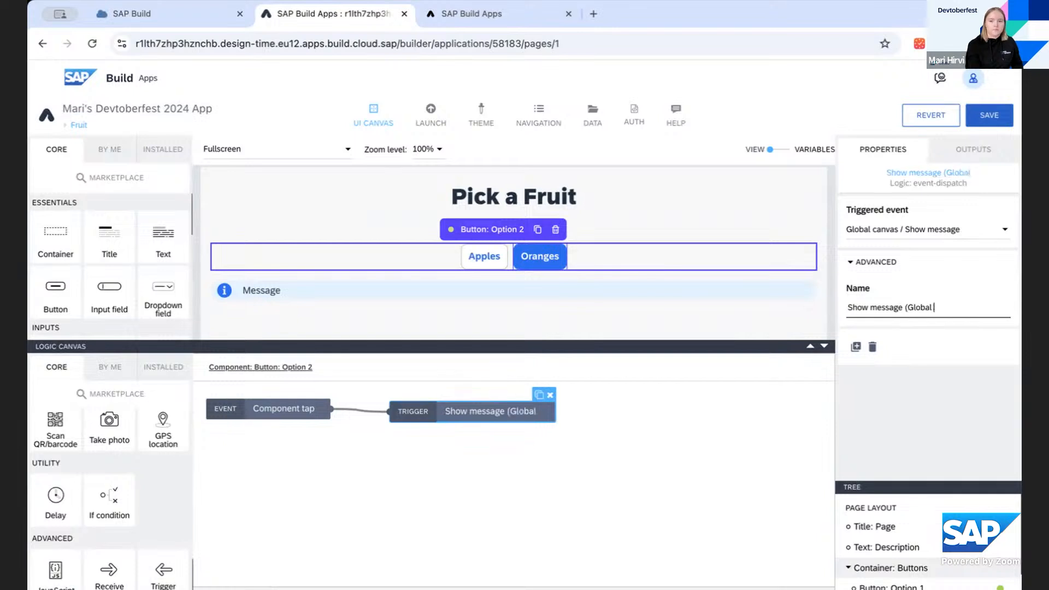
type("Canvas)")
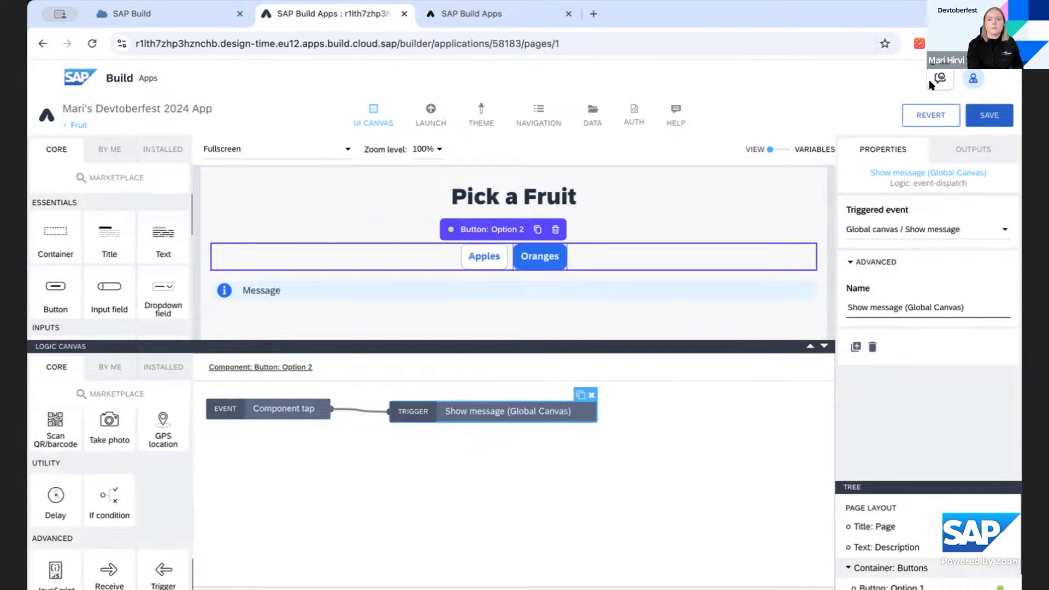
left_click(988, 115)
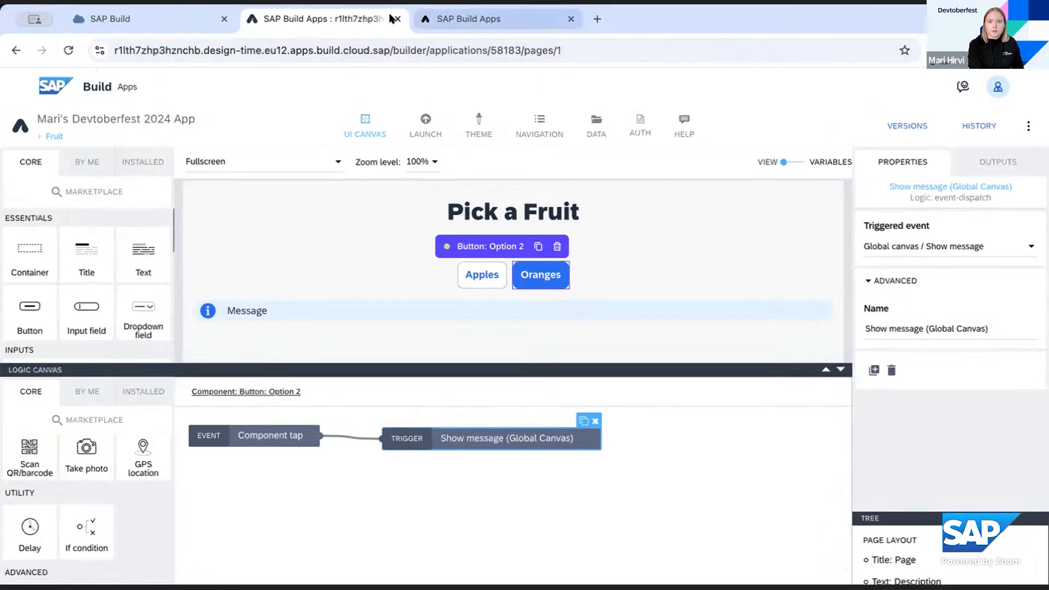
Step: Test the Apples and Oranges buttons in the app preview and return to the builder
left_click(472, 15)
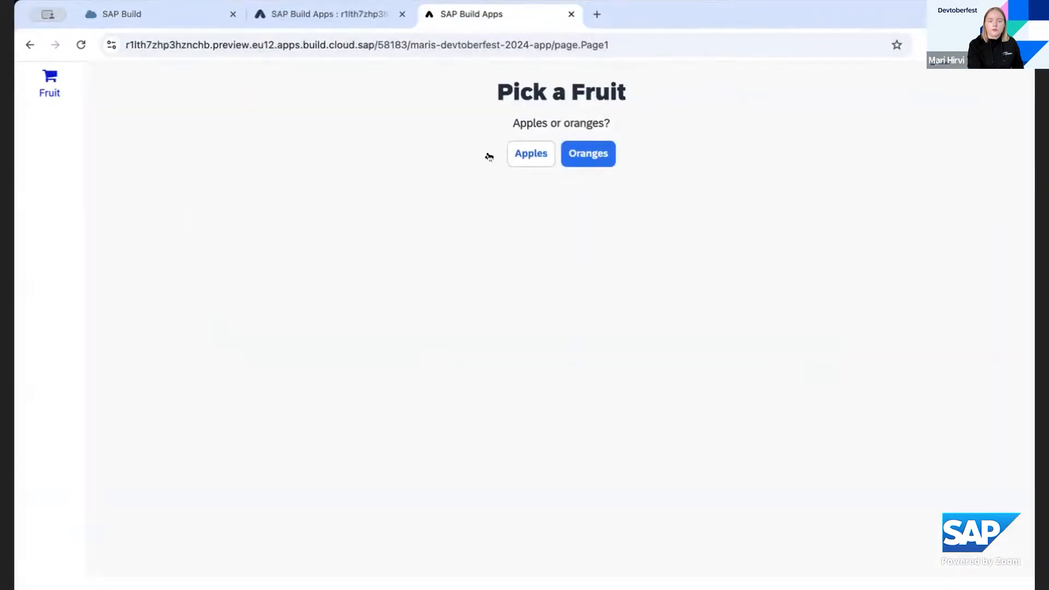
left_click(531, 153)
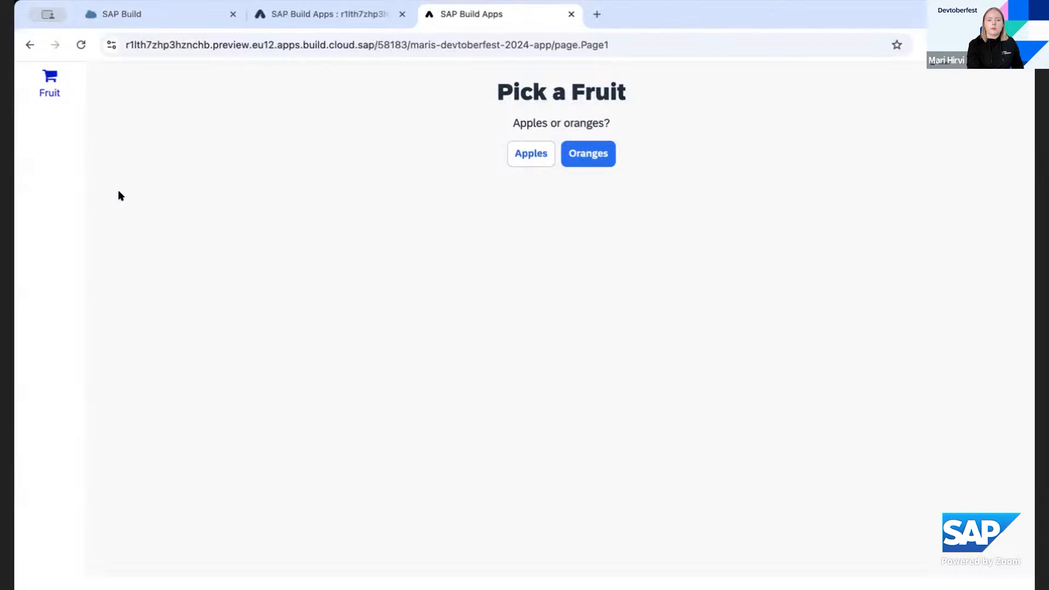
left_click(310, 18)
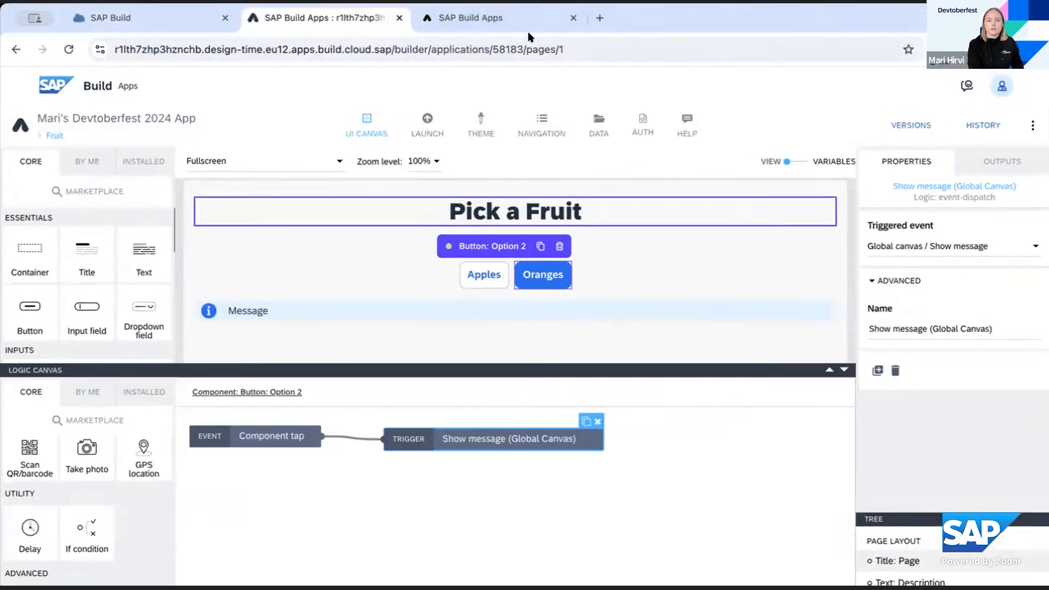
left_click(547, 18)
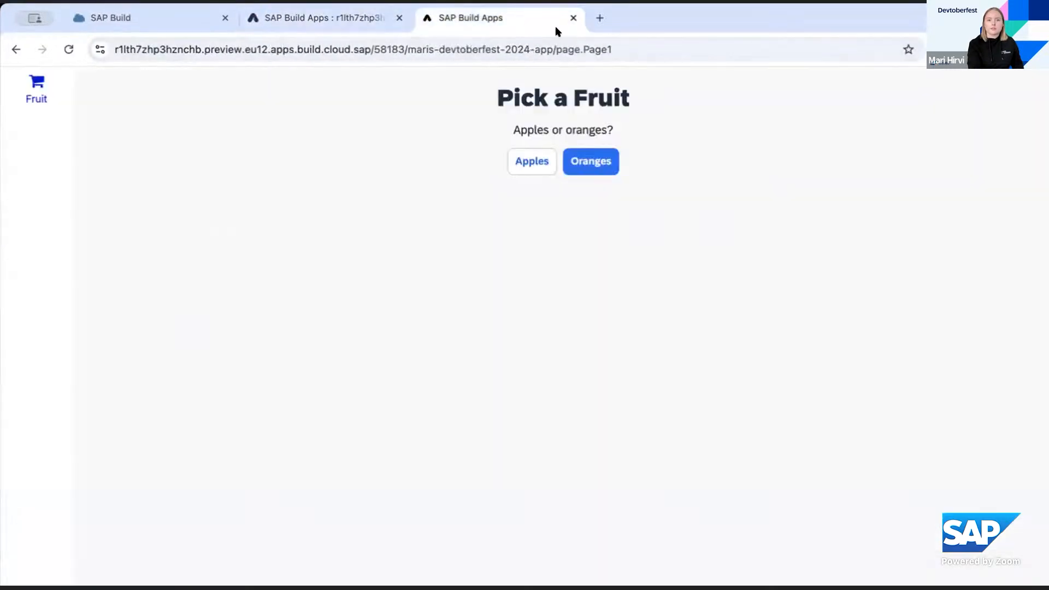
left_click(574, 158)
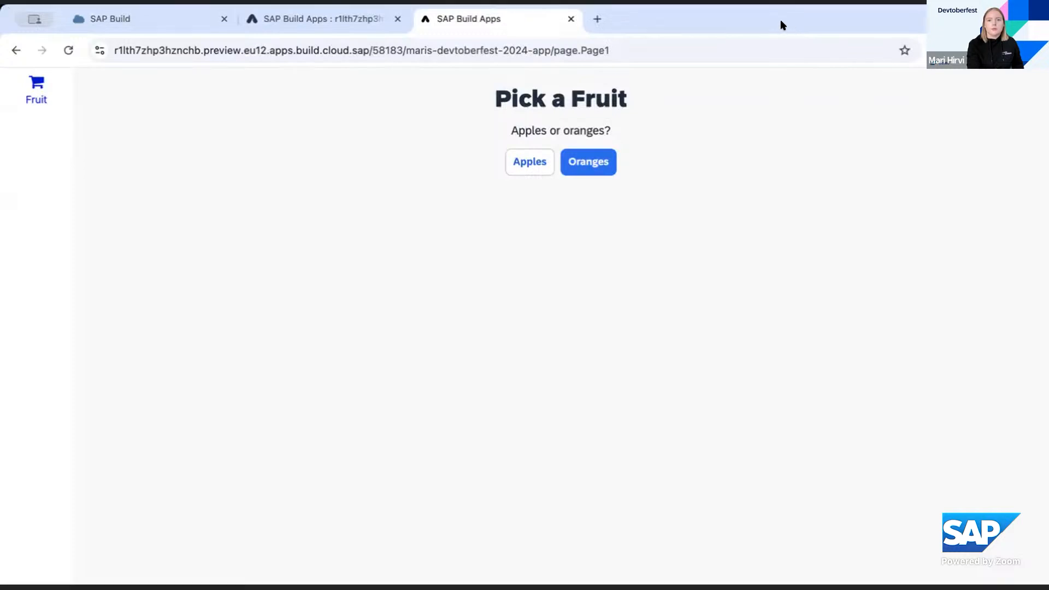
left_click(306, 16)
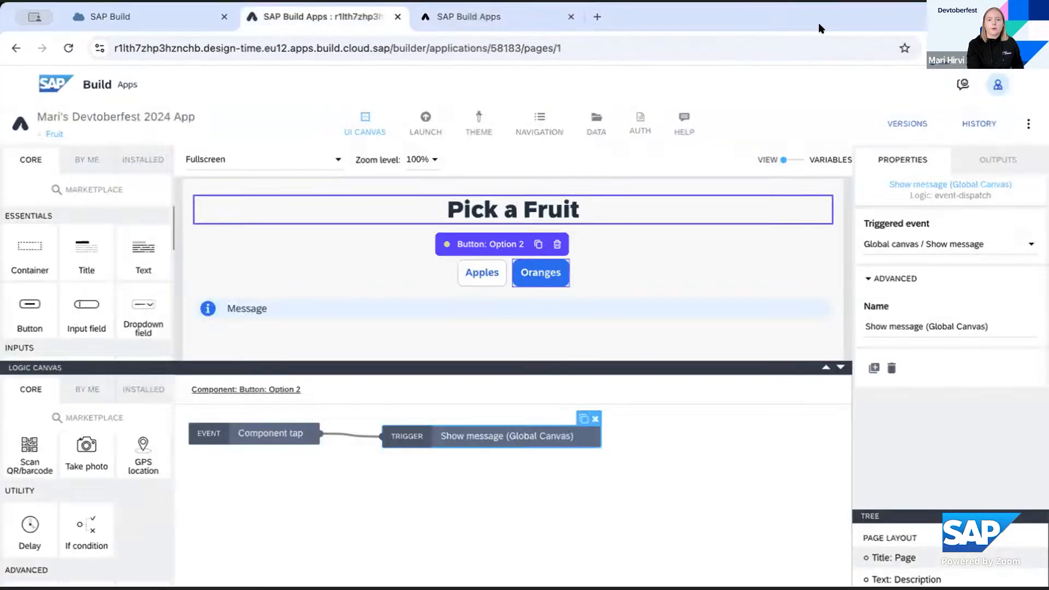
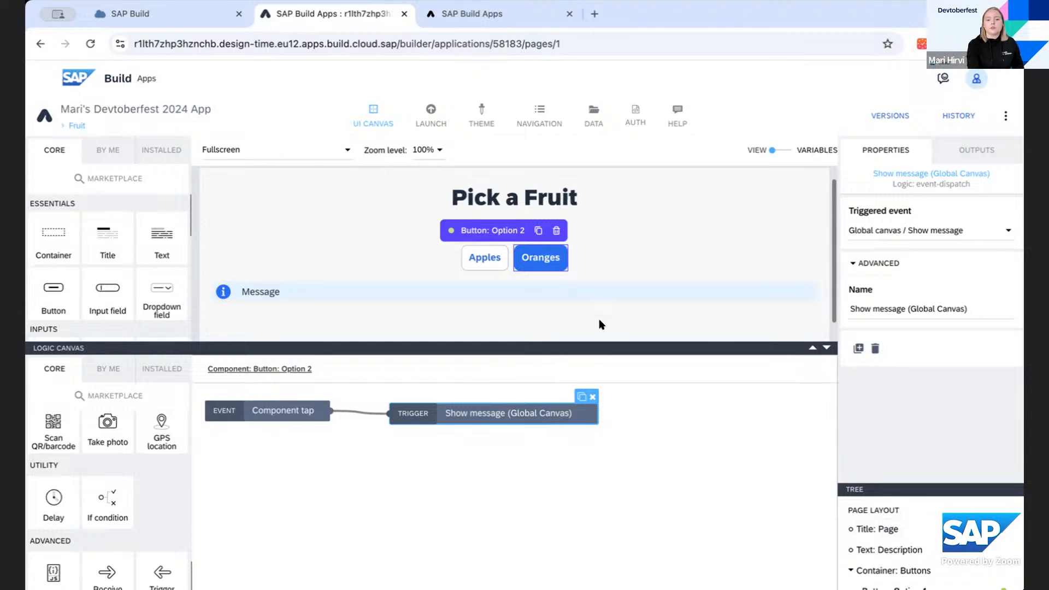
Step: Open the Global canvas and review the node chain following the Show message event
left_click(608, 432)
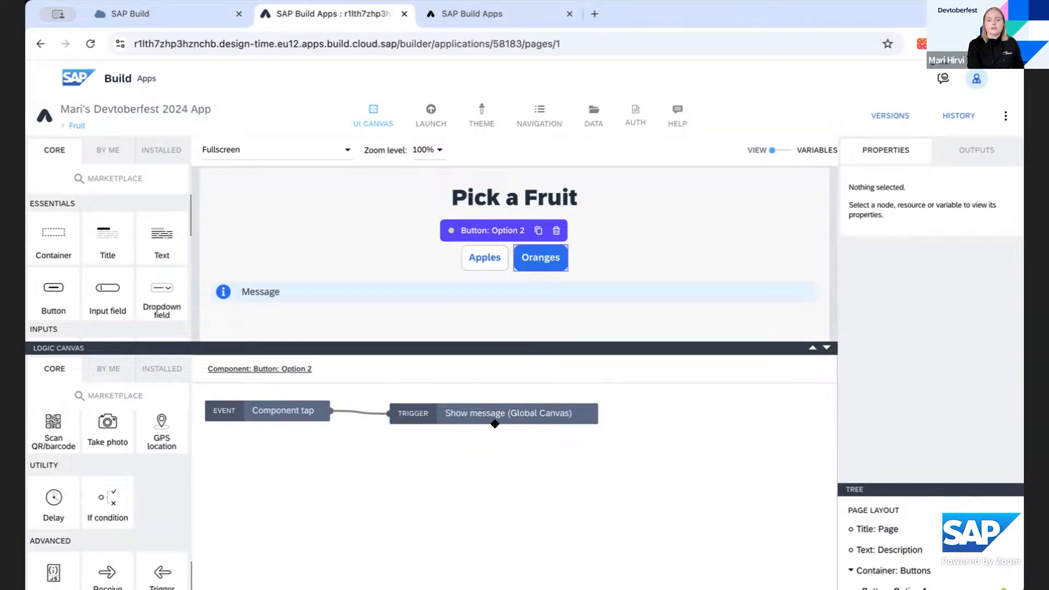
left_click(76, 125)
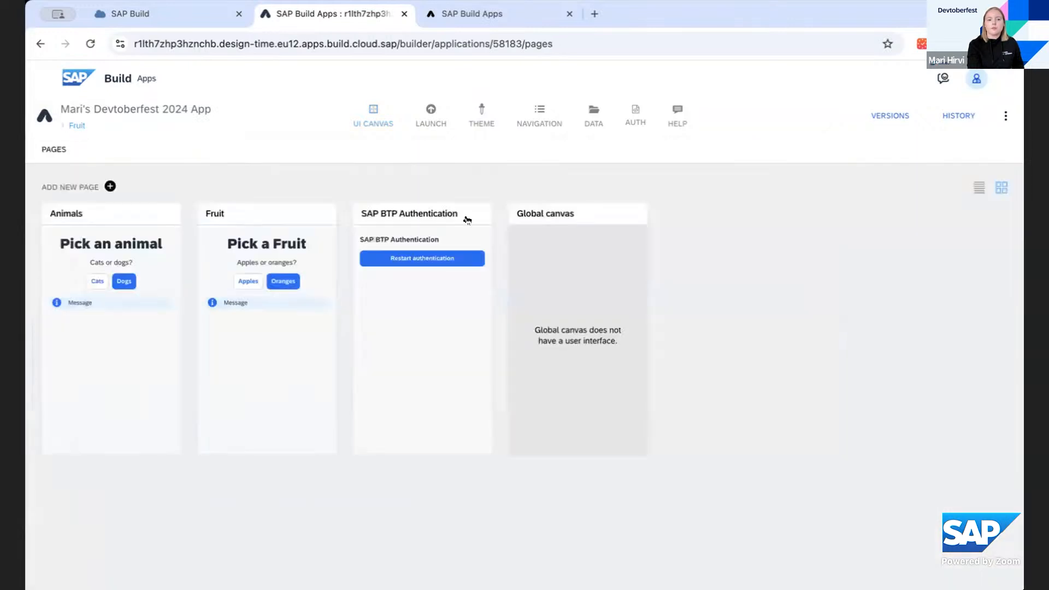
left_click(570, 267)
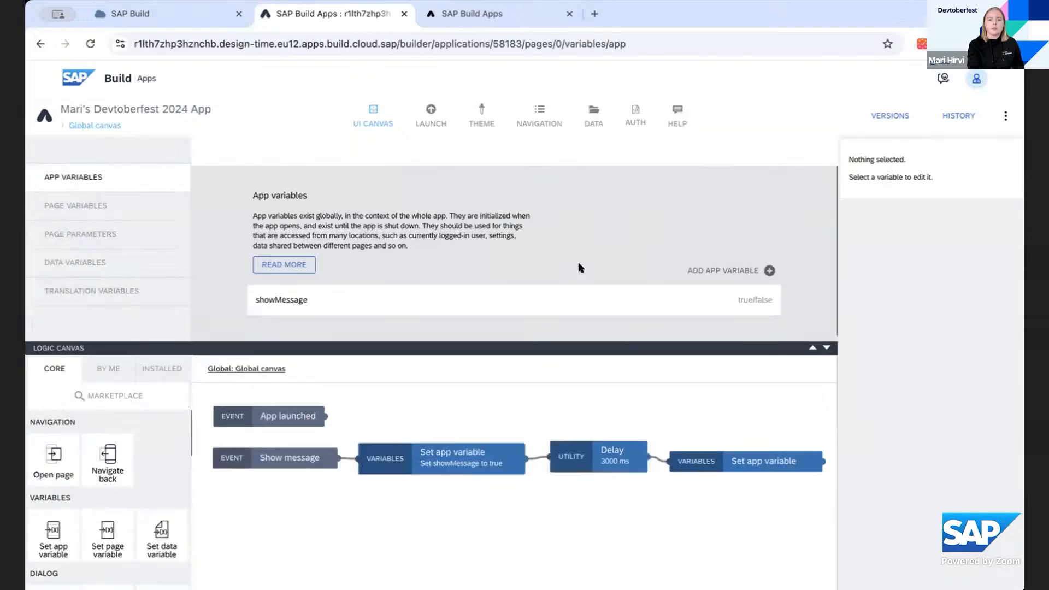
Step: Open the Animals page and check which style classes are available for the Message strip
left_click(107, 125)
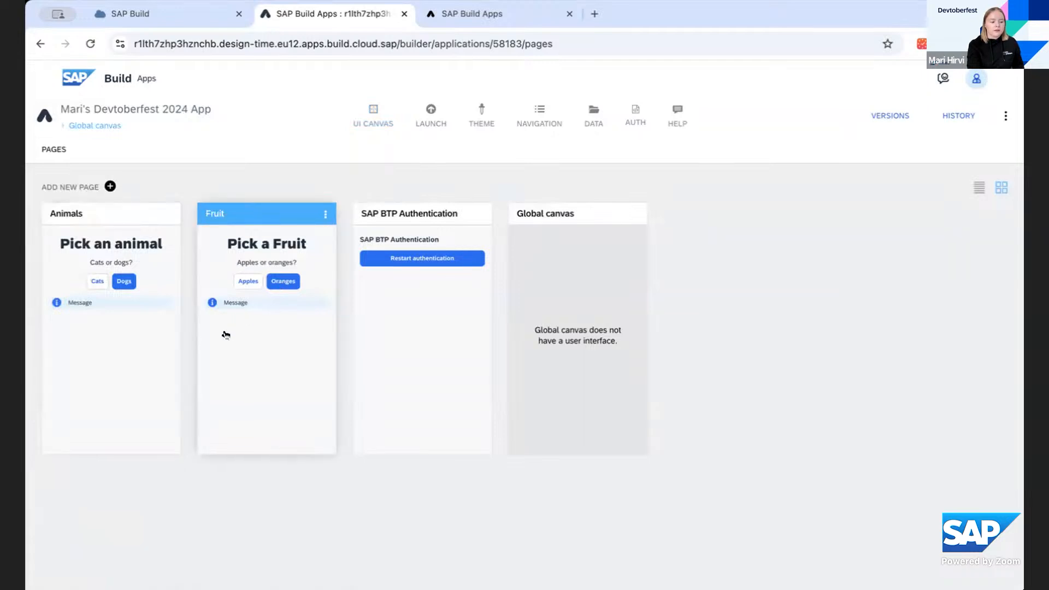
left_click(135, 323)
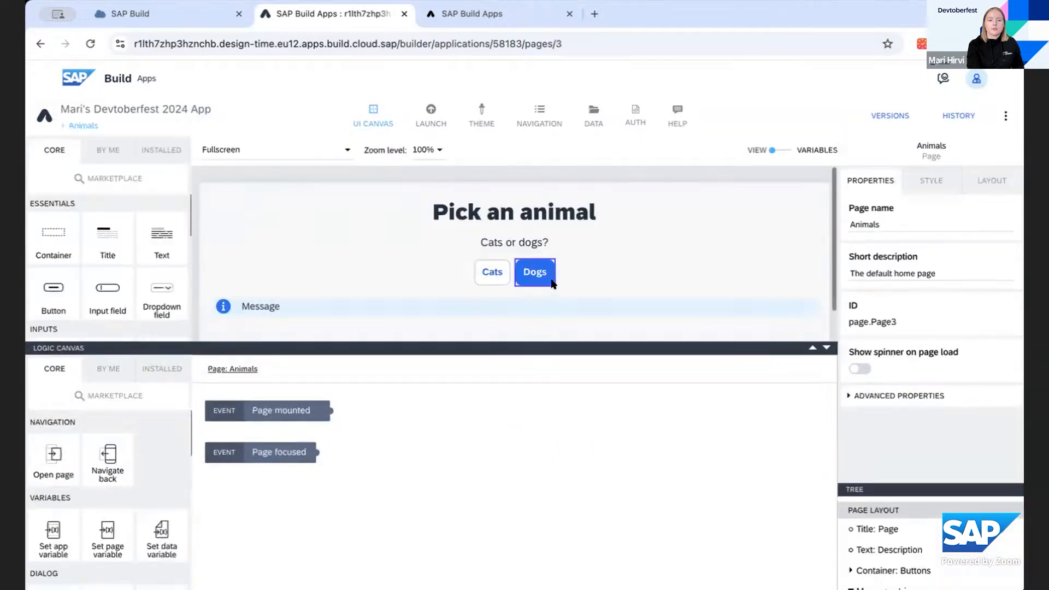
left_click(84, 126)
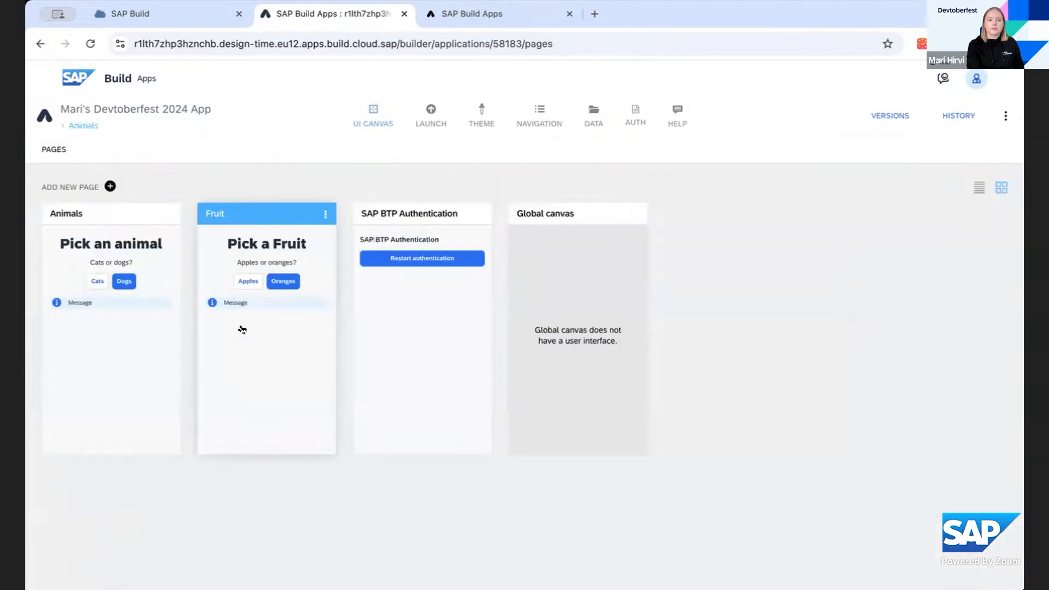
left_click(124, 318)
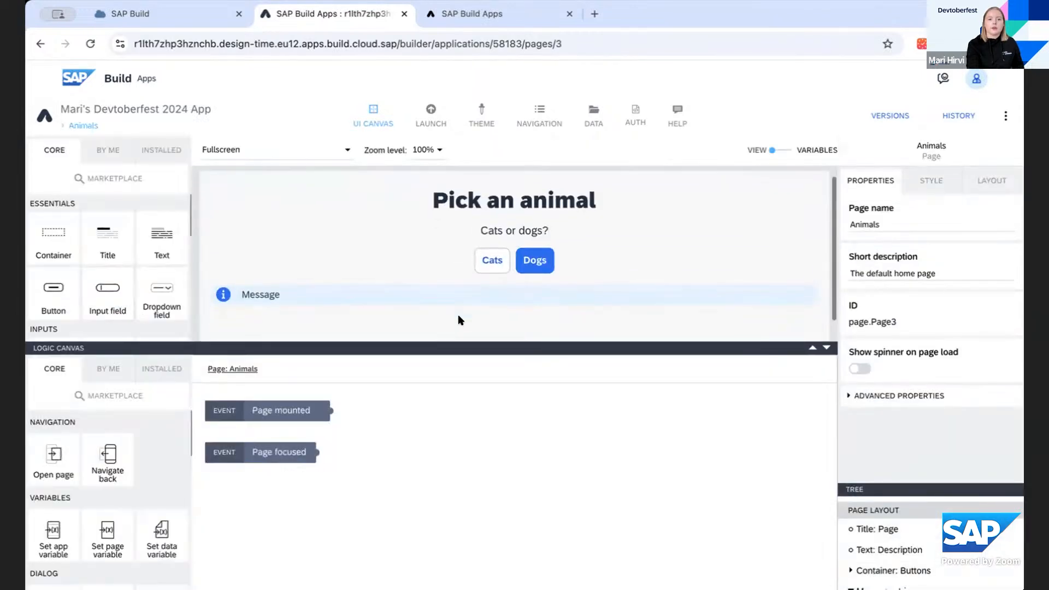
left_click(471, 292)
scroll(601, 291, "down", 1)
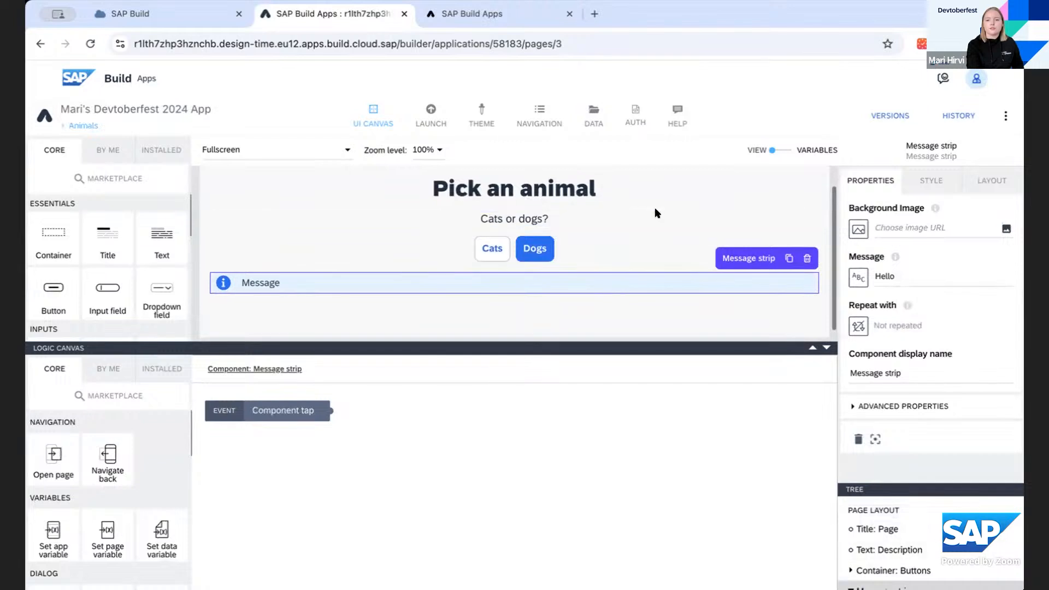
scroll(458, 278, "down", 1)
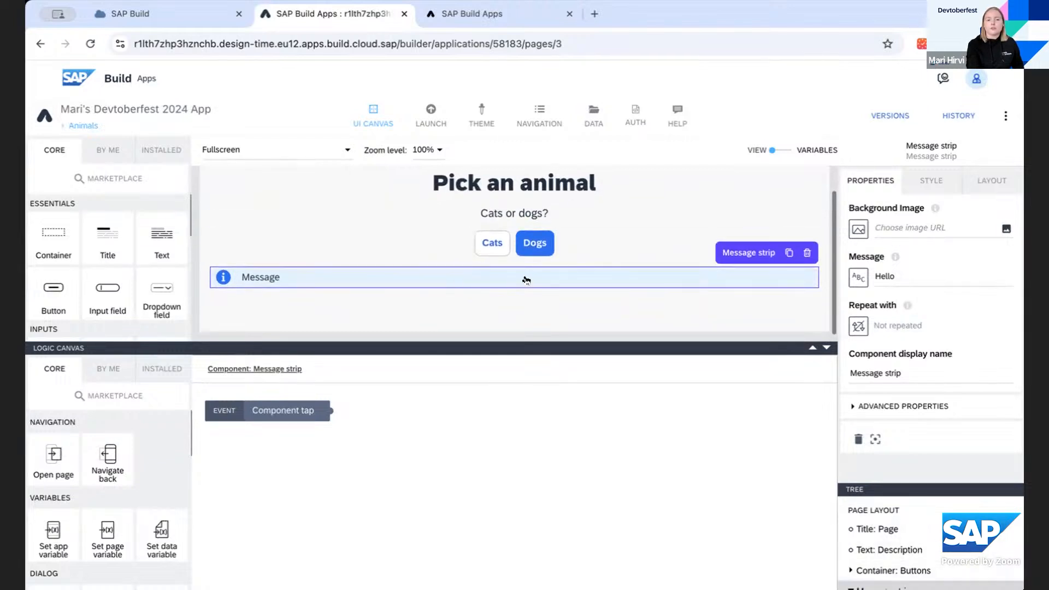
left_click(929, 180)
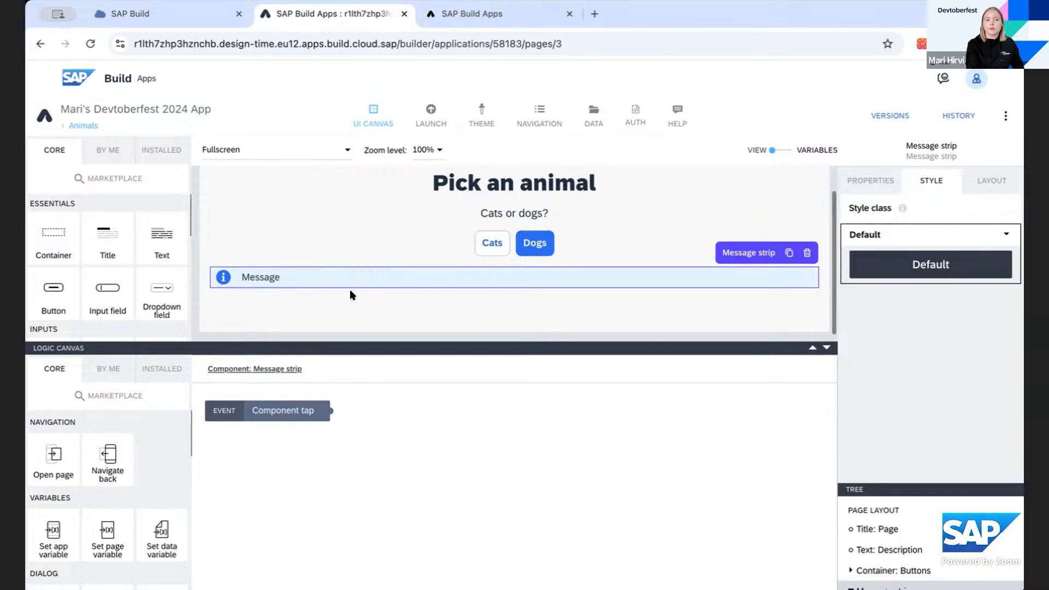
scroll(350, 290, "down", 1)
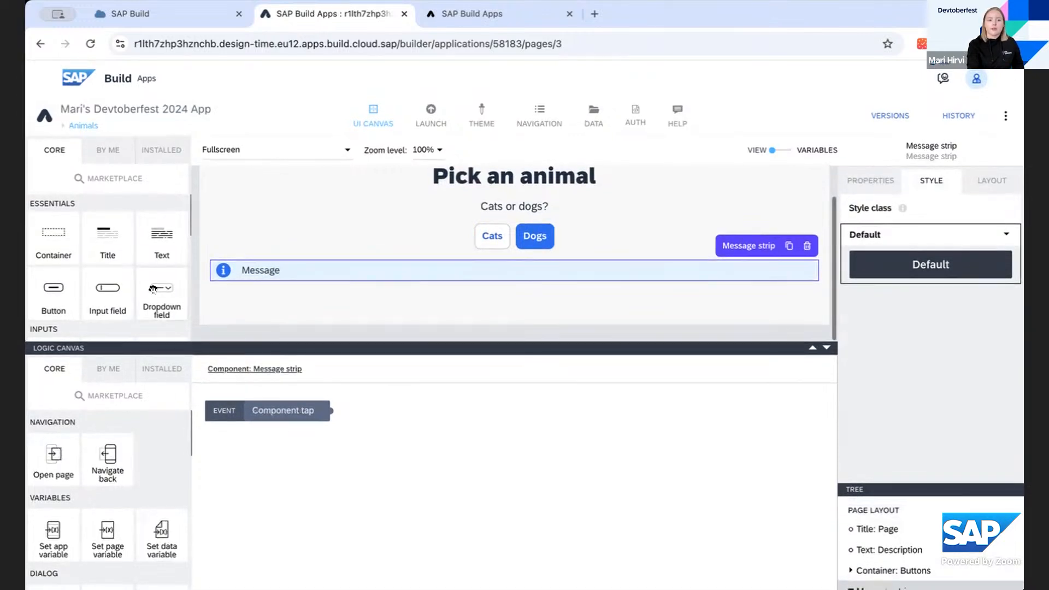
Step: Place a Button component below the Message strip on the Animals page and look through its style classes
mouse_move(153, 289)
left_mouse_down()
mouse_move(230, 300)
mouse_move(164, 300)
mouse_move(144, 273)
left_mouse_up()
scroll(145, 273, "down", 1)
left_click_drag(53, 245, 339, 299)
scroll(917, 296, "down", 2)
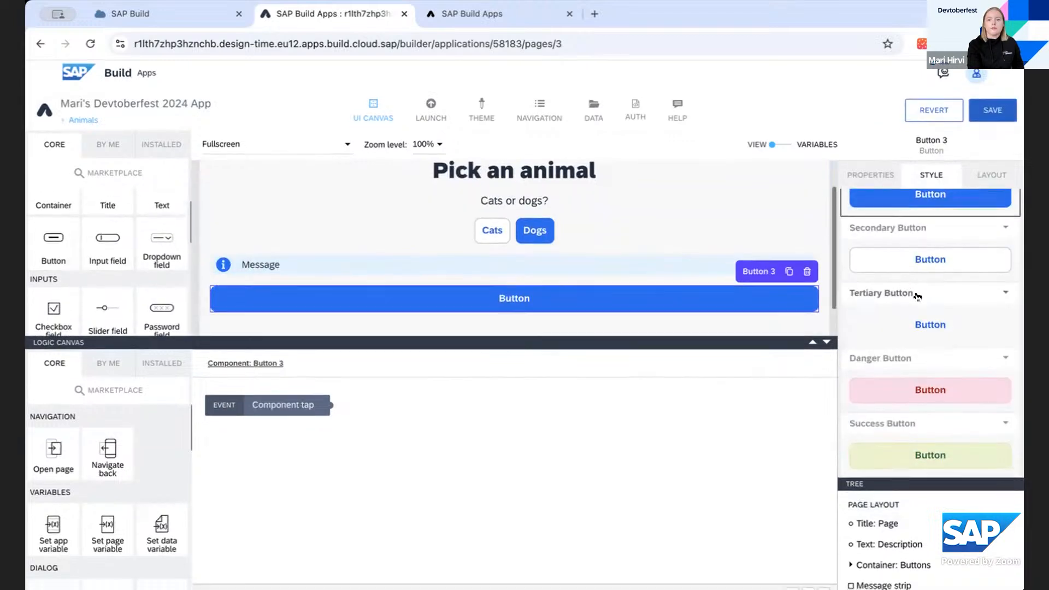
scroll(918, 297, "up", 3)
scroll(941, 383, "down", 2)
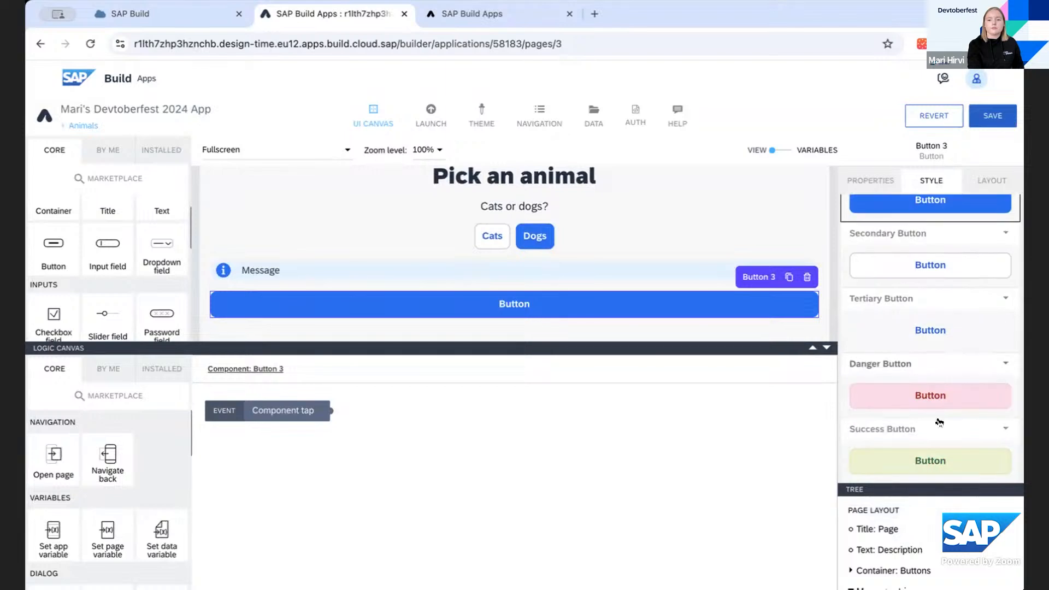
Step: Delete the Button component placed below the Message strip on the Animals page
scroll(937, 273, "up", 1)
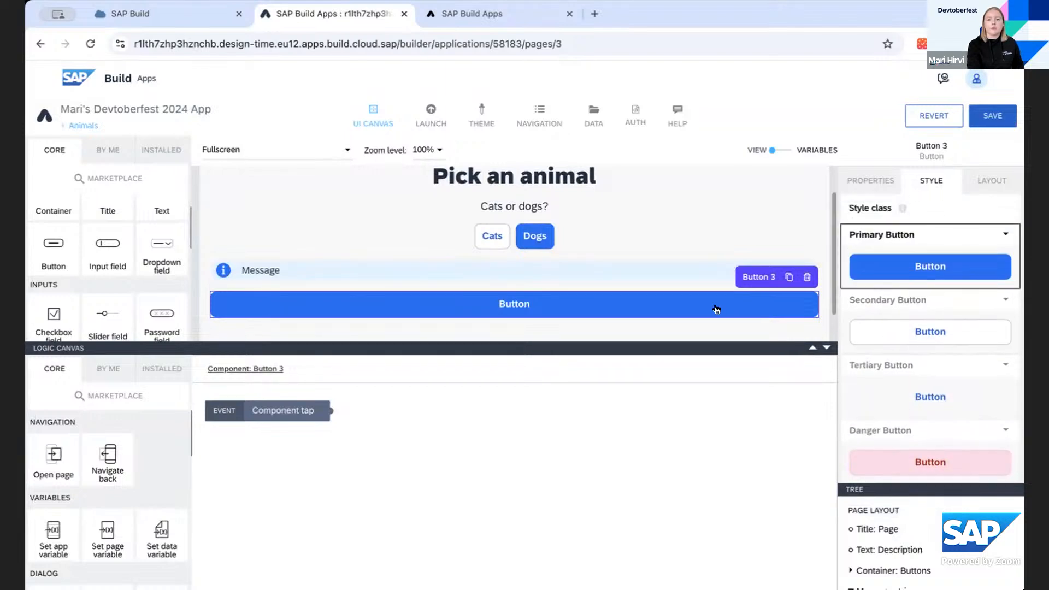
left_click(807, 277)
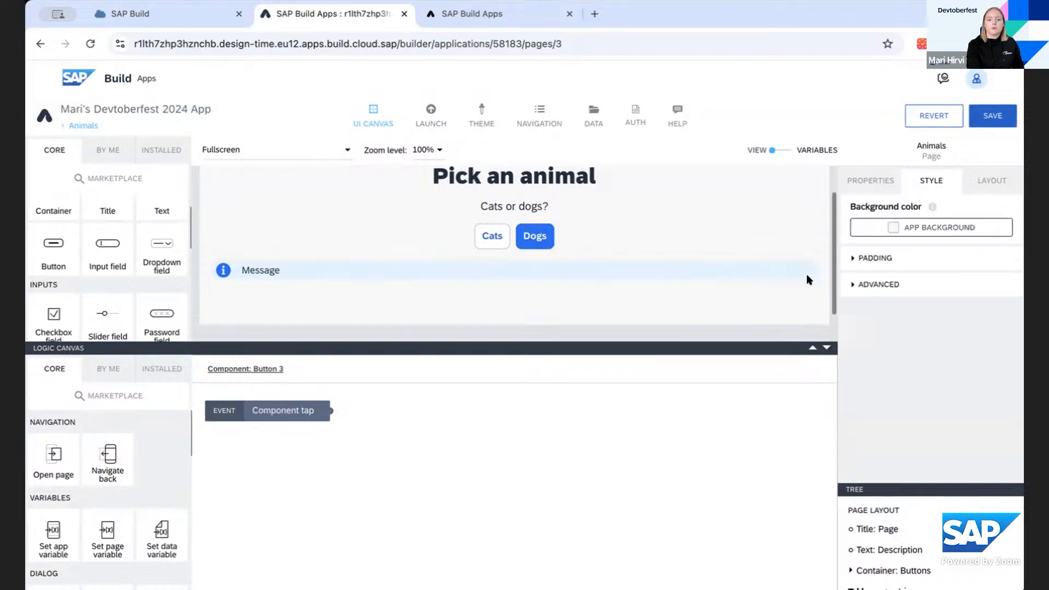
Step: Edit the Message strip's Default style class and set its background color to Button accept
left_click(578, 269)
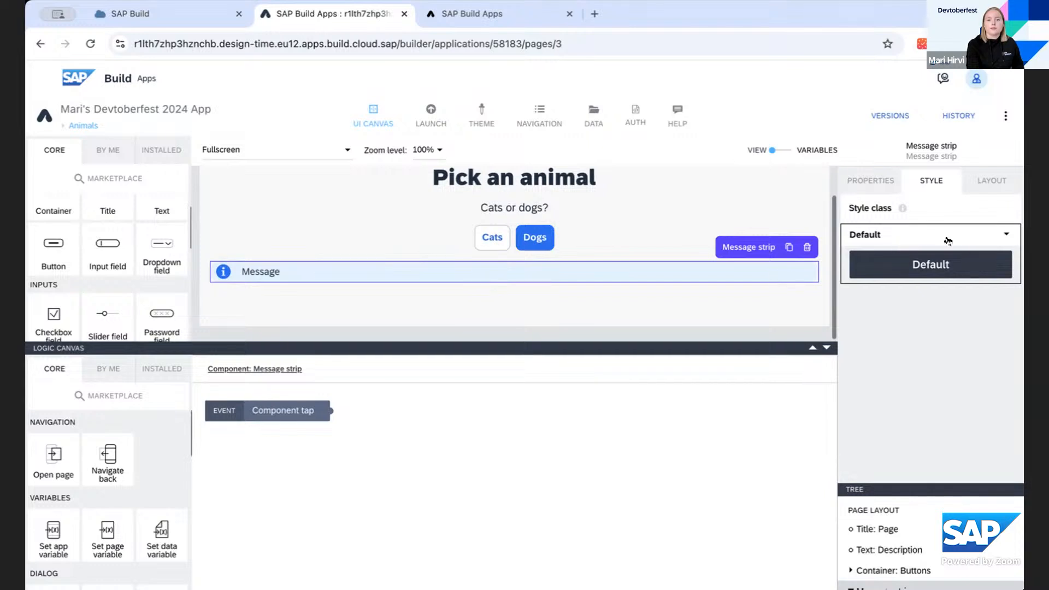
left_click(1003, 233)
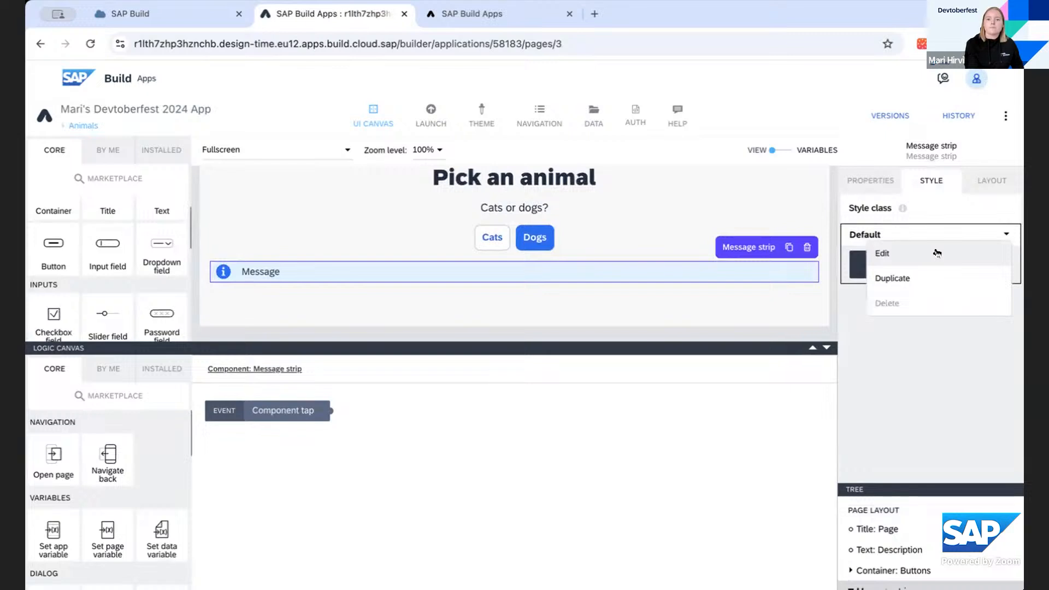
left_click(539, 294)
scroll(484, 177, "up", 1)
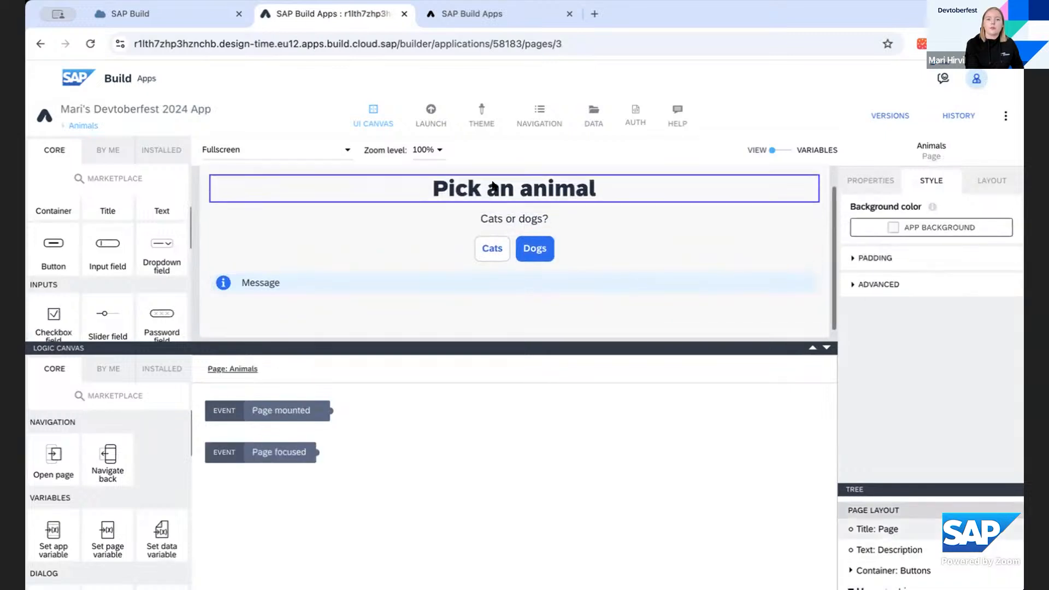
left_click(546, 287)
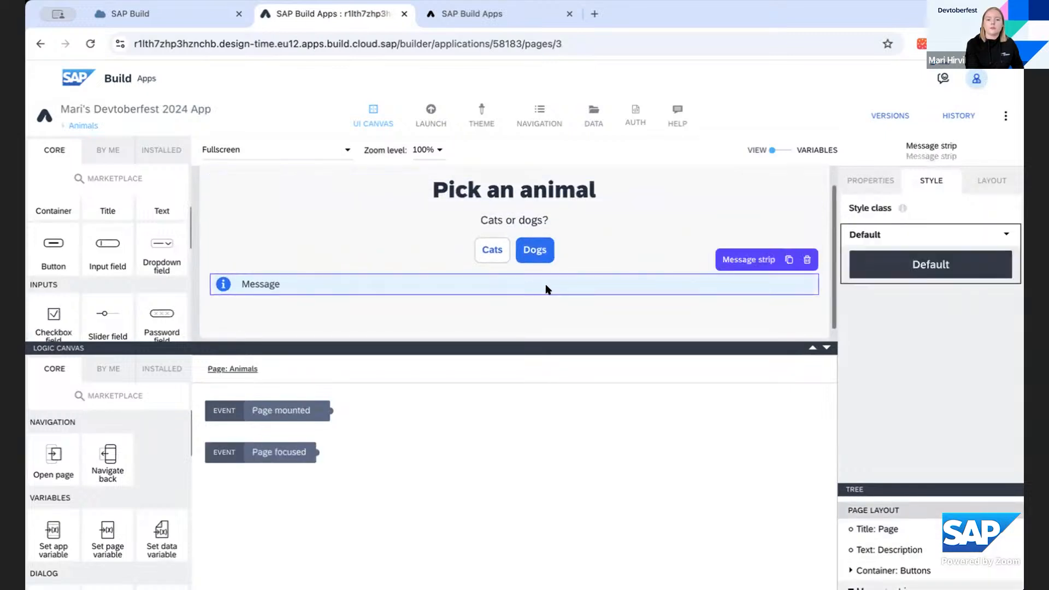
left_click(1002, 234)
left_click(928, 250)
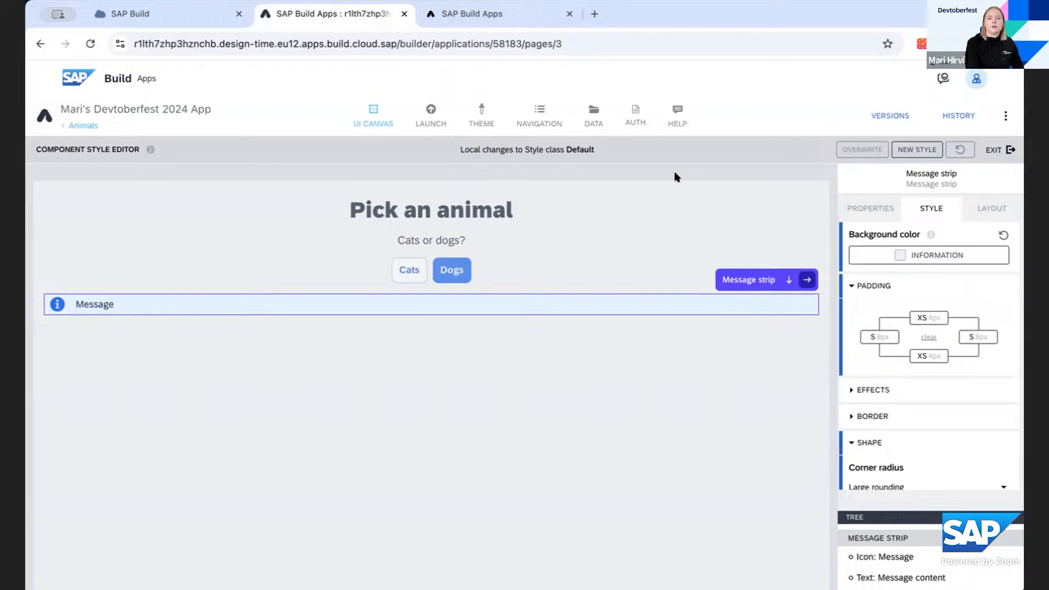
left_click(948, 258)
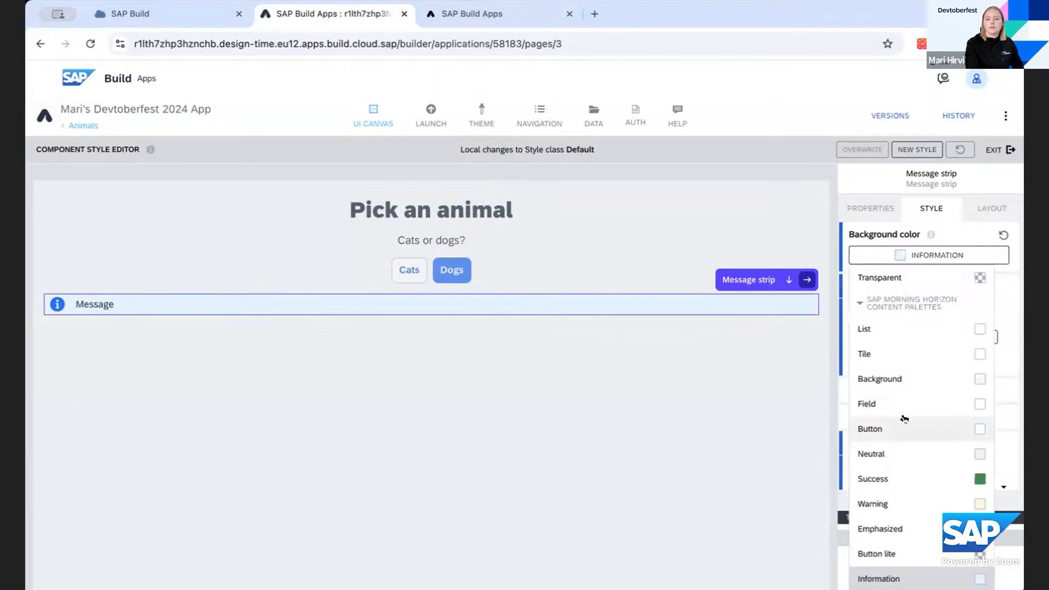
scroll(904, 525, "down", 1)
left_click(907, 548)
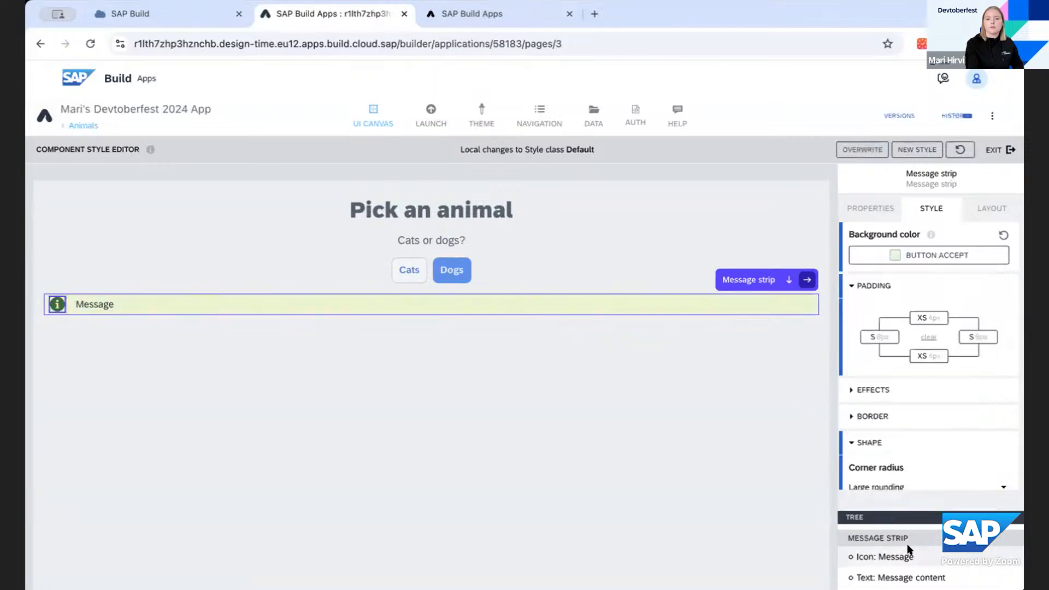
Step: Store the edited Message strip style as a new style class named Success
left_click(927, 149)
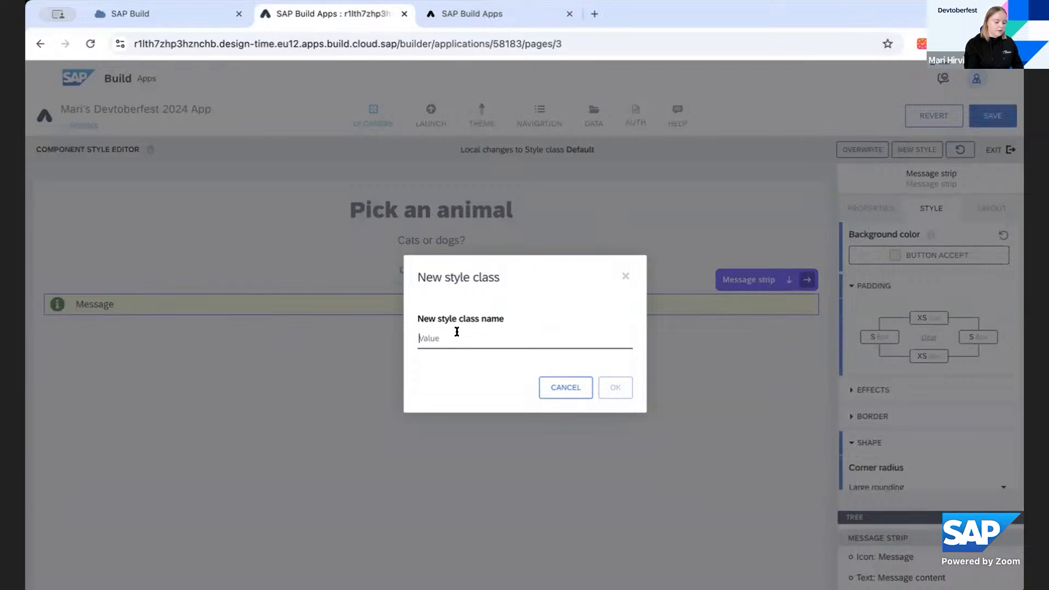
left_click(457, 332)
type("Success")
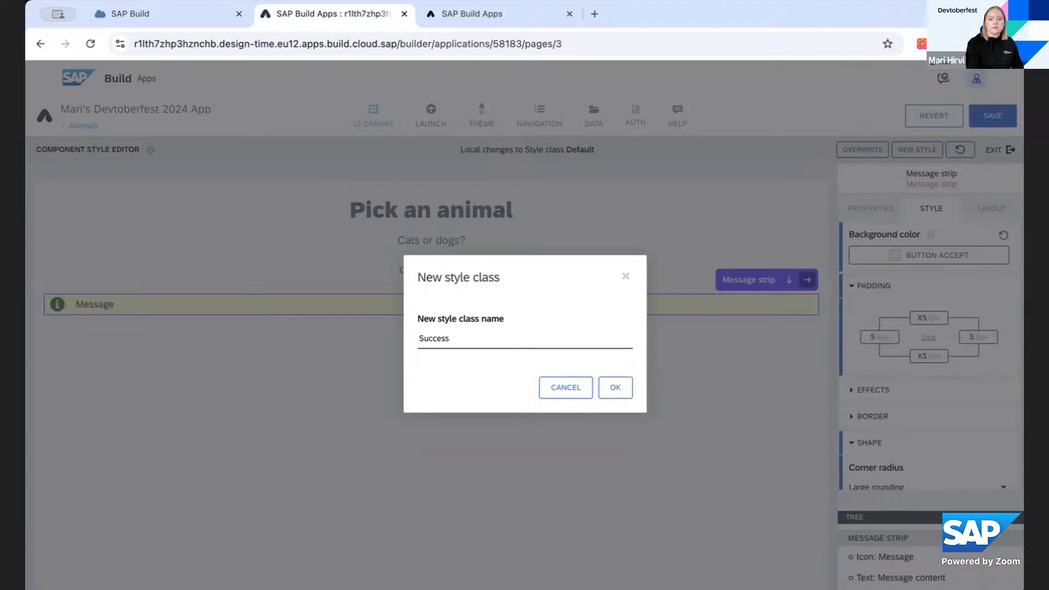
left_click(615, 387)
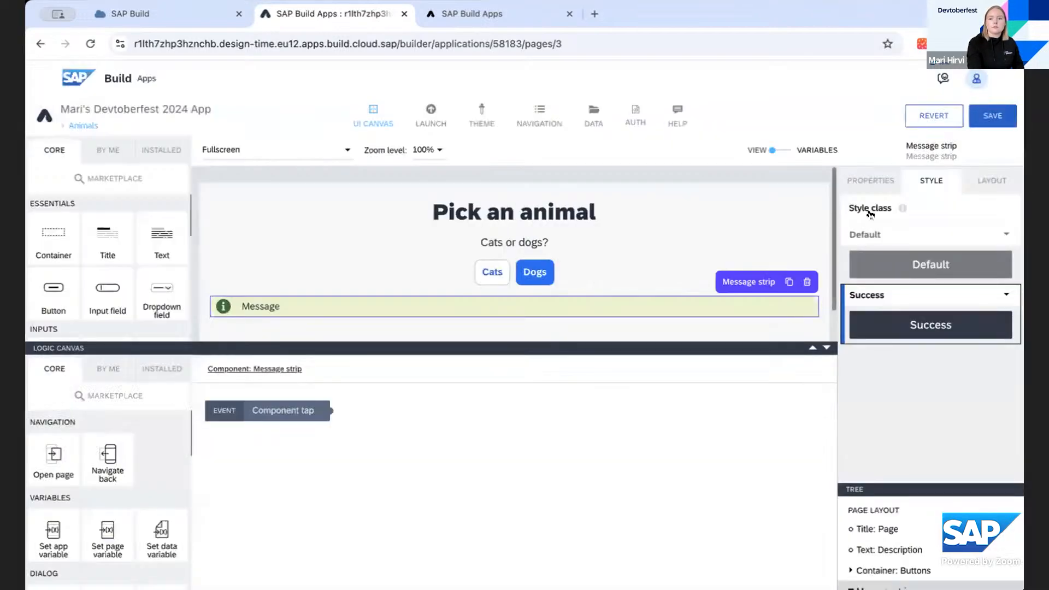
Step: Try switching the Message strip to the Default style class without discarding its local changes, and save the app
scroll(596, 268, "down", 1)
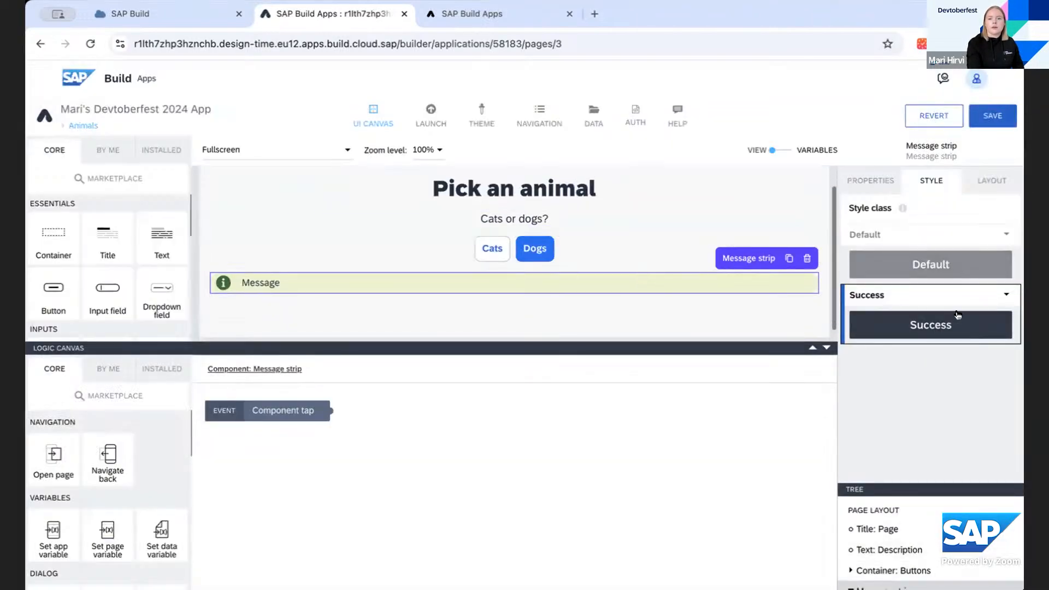
left_click(933, 240)
left_click(688, 368)
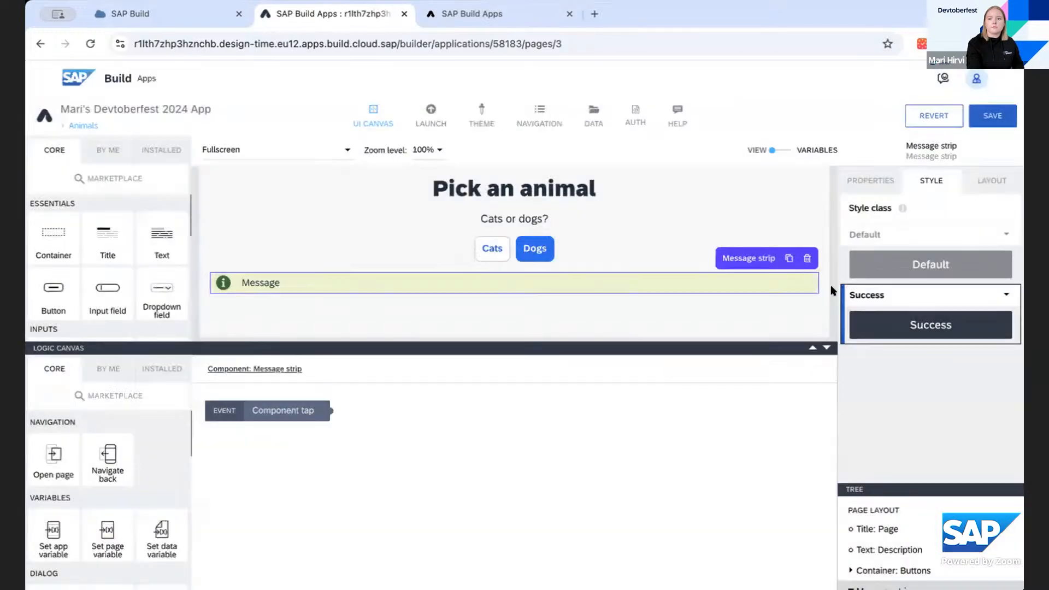
left_click(992, 116)
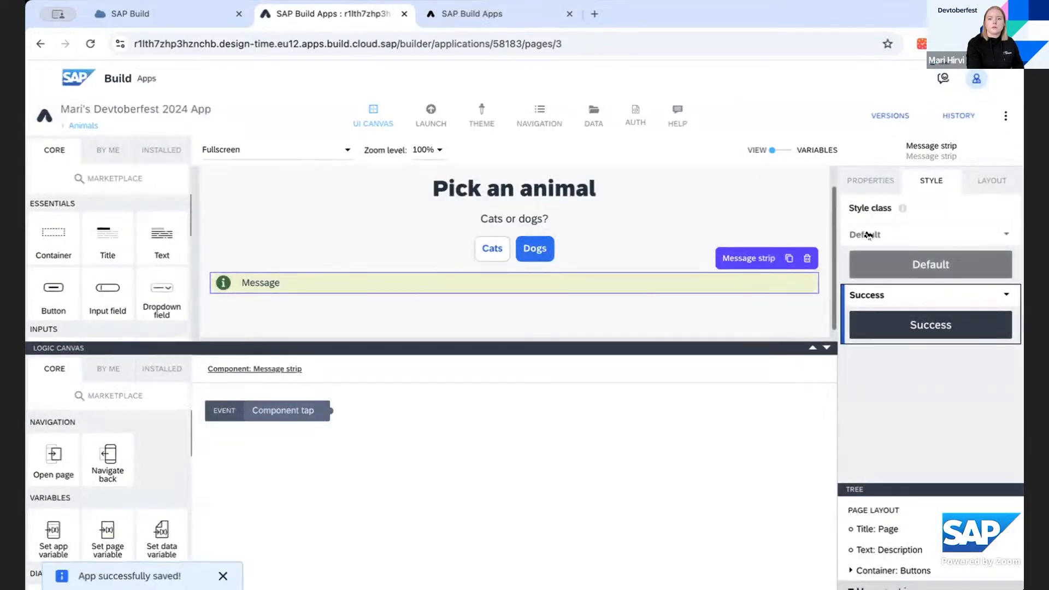
left_click(947, 234)
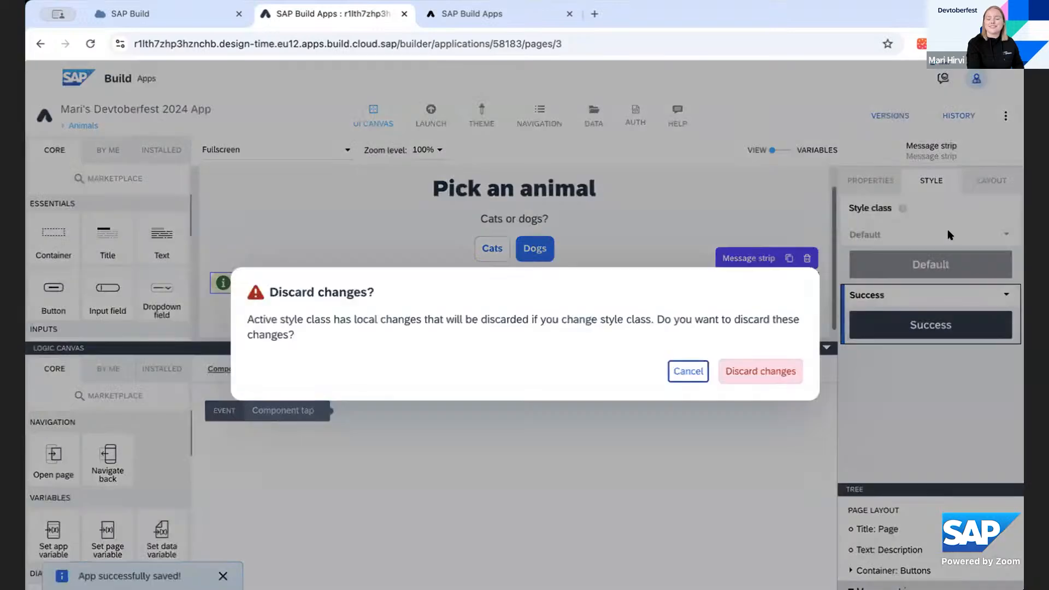
left_click(688, 371)
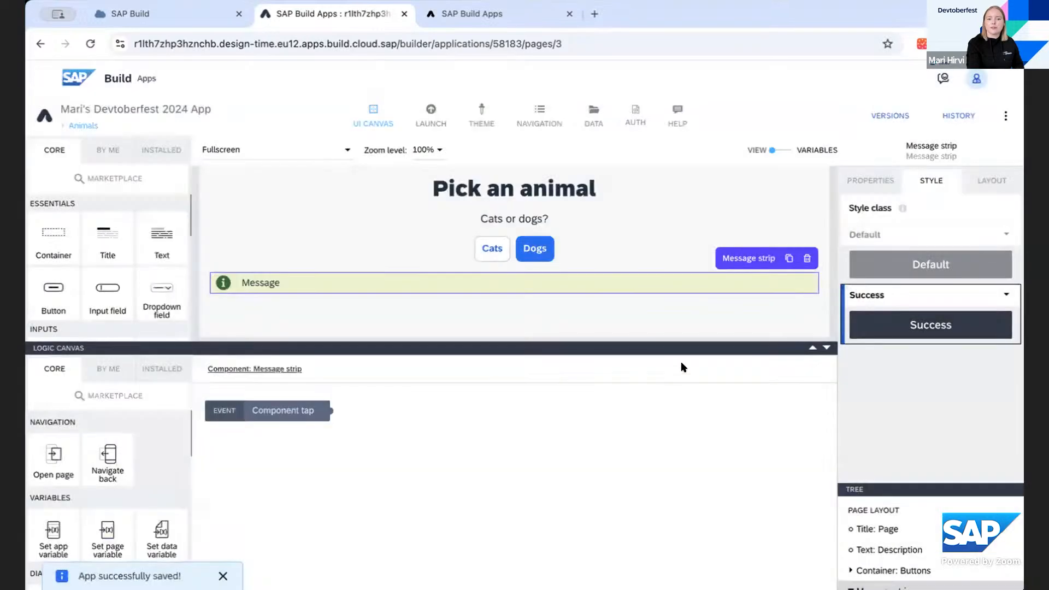
left_click(603, 313)
left_click(585, 286)
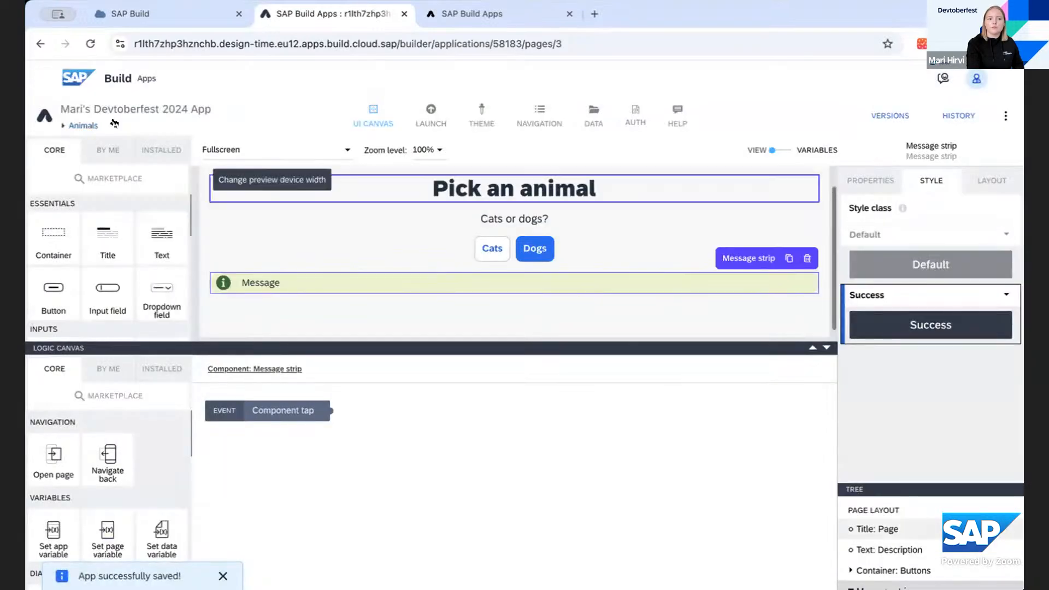
Step: Open the Fruit page and apply the Success style class to its Message strip
left_click(85, 125)
left_click(211, 327)
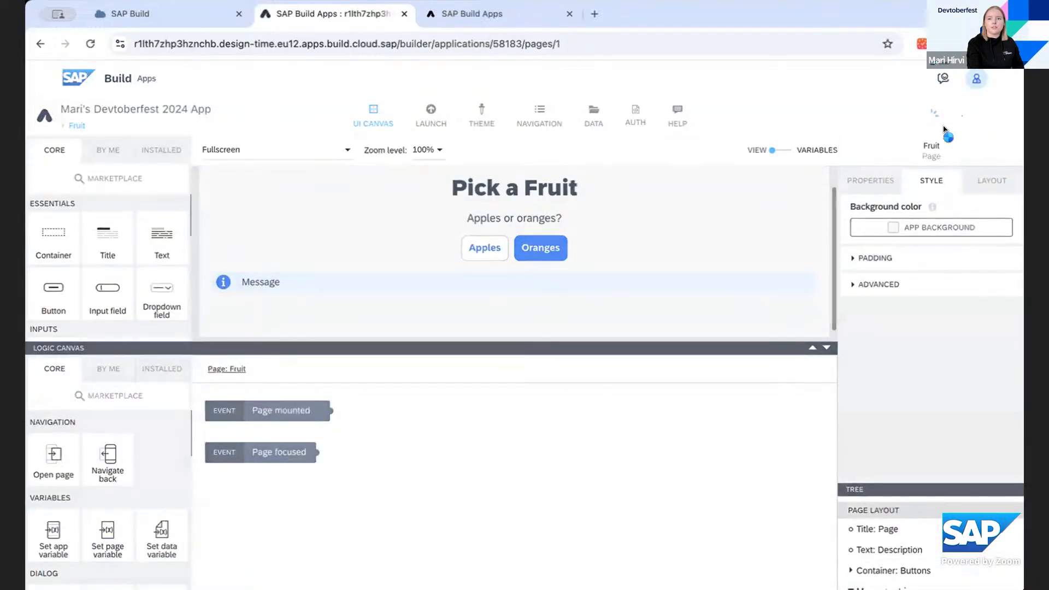
left_click(566, 282)
left_click(940, 320)
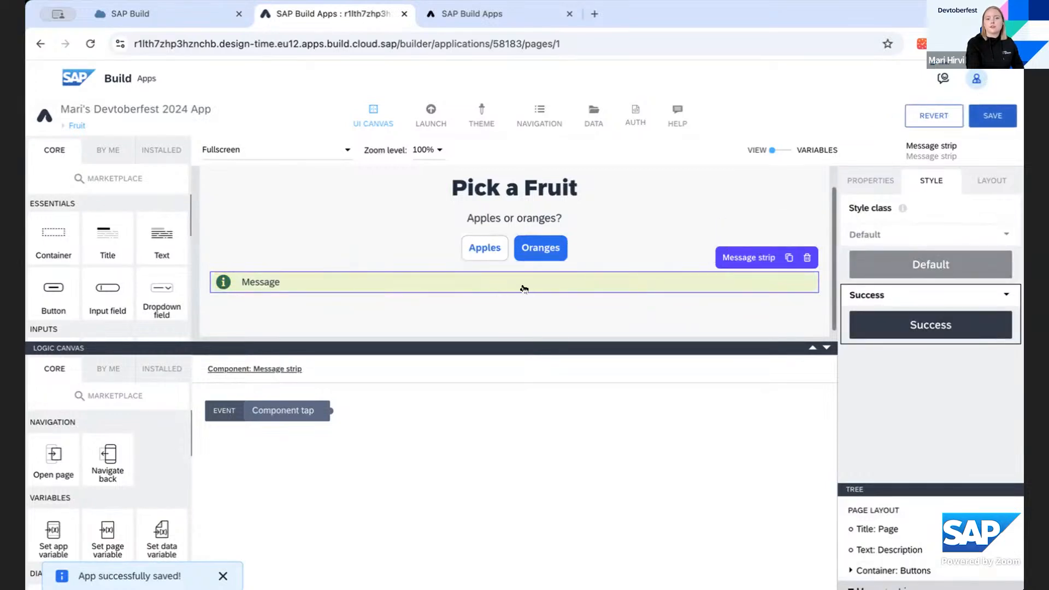
Step: Return the Fruit page's Message strip to the Default style class and save the app
left_click(911, 235)
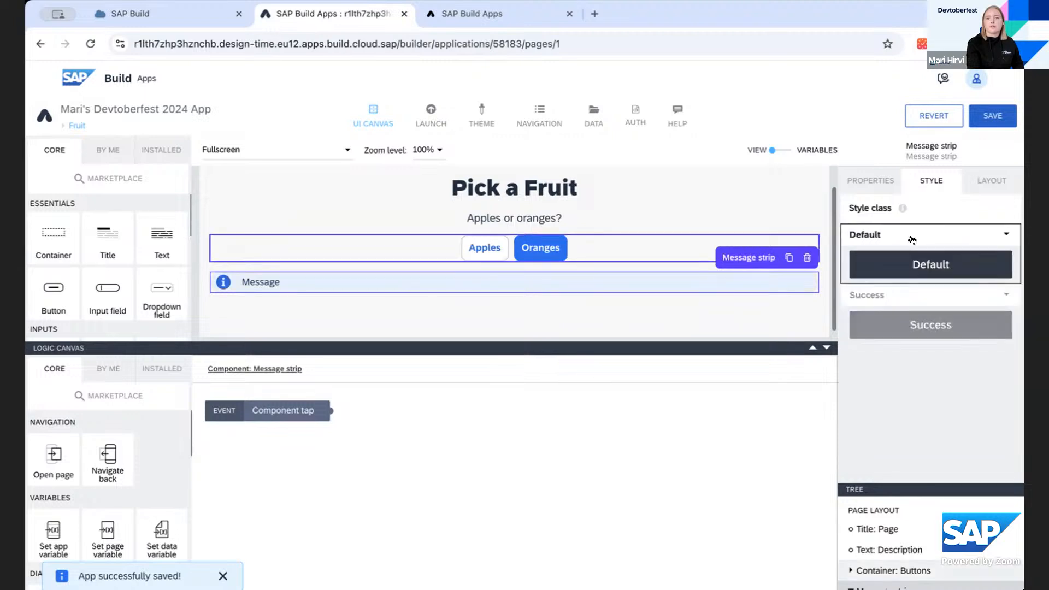
left_click(990, 116)
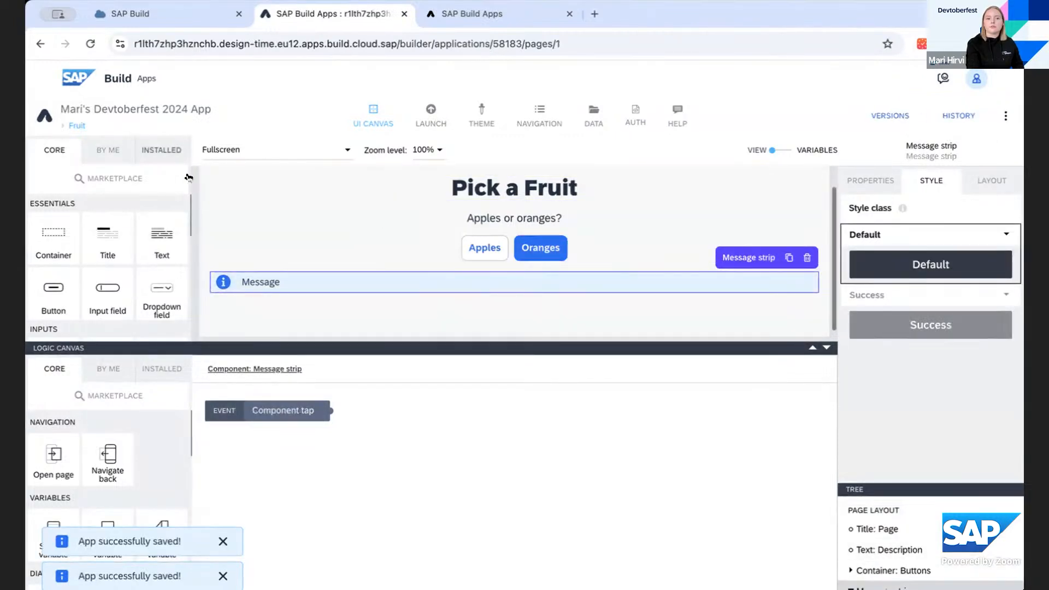
Step: Compare the Message strips of the Animals and Fruit pages in the page overview, and open the Animals page
left_click(77, 125)
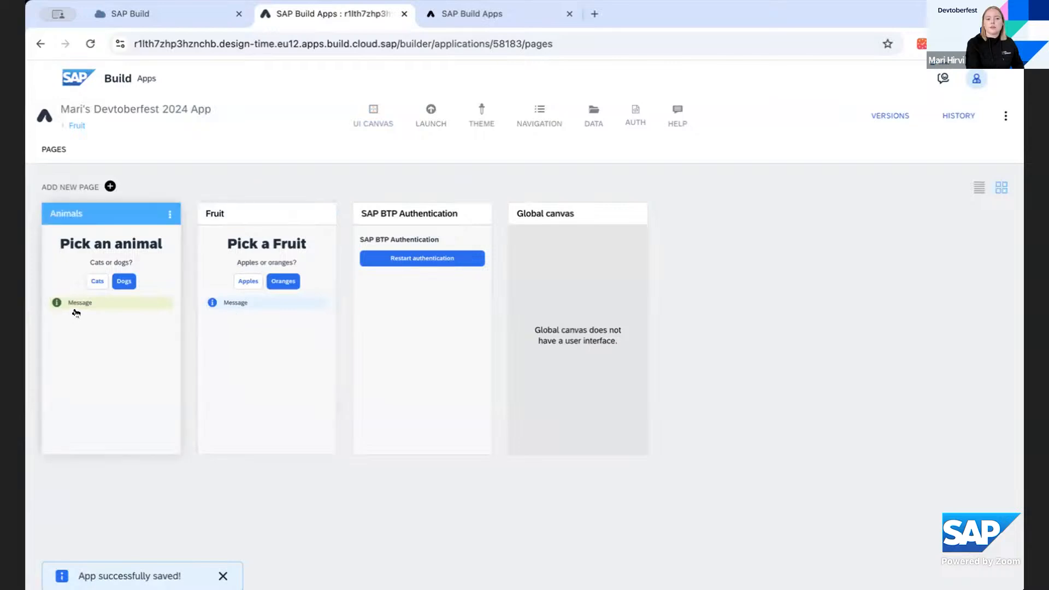
left_click(241, 306)
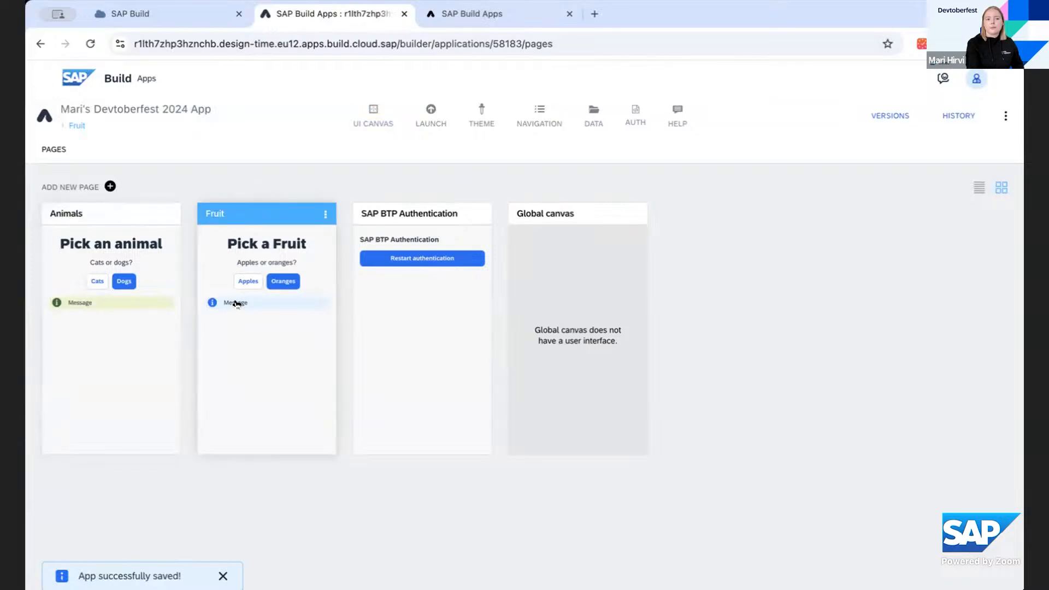
double_click(71, 320)
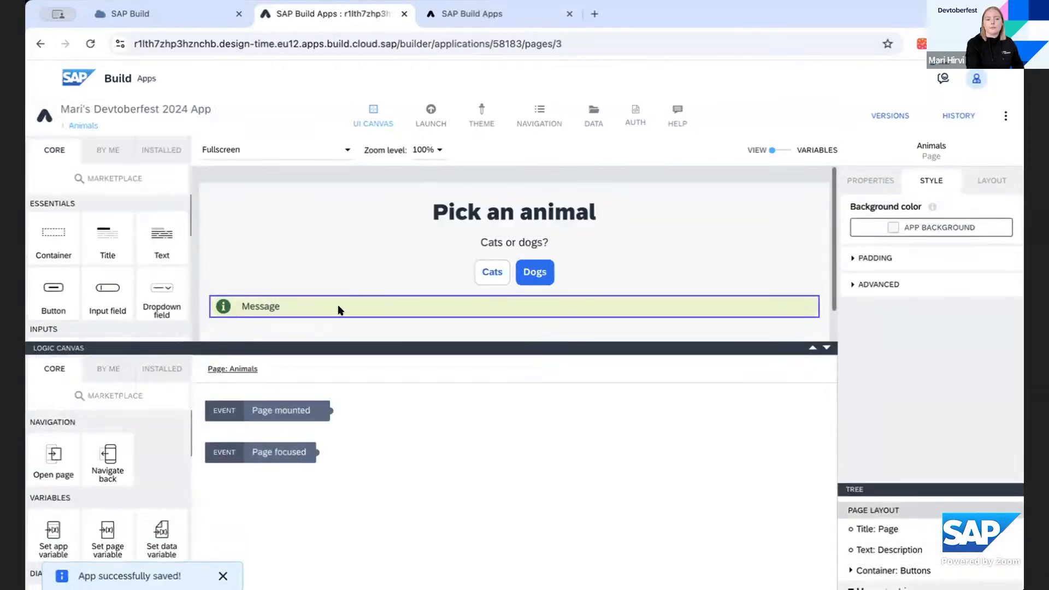
scroll(544, 302, "down", 1)
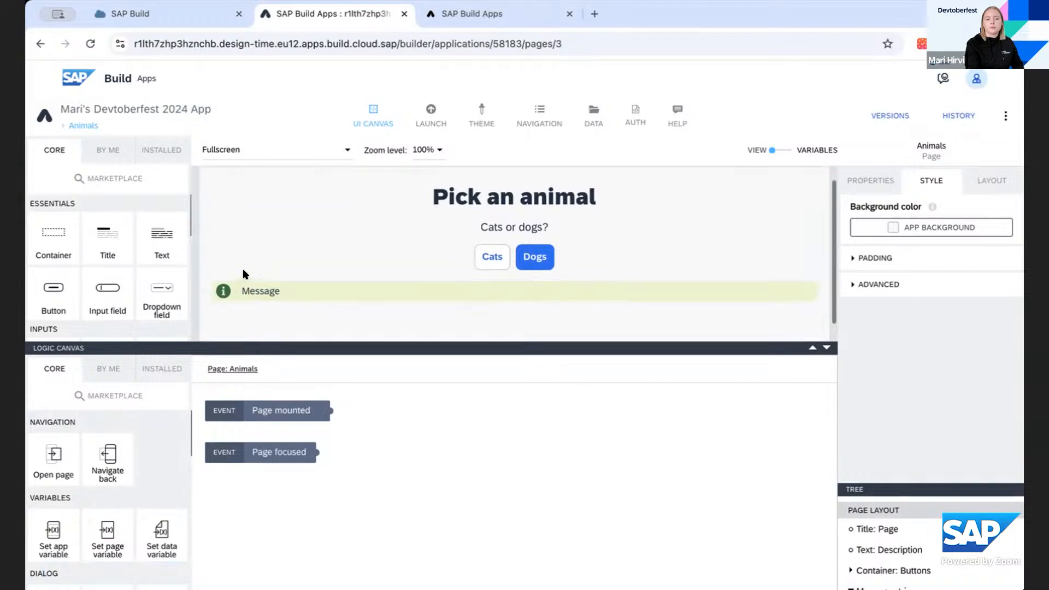
scroll(251, 278, "up", 1)
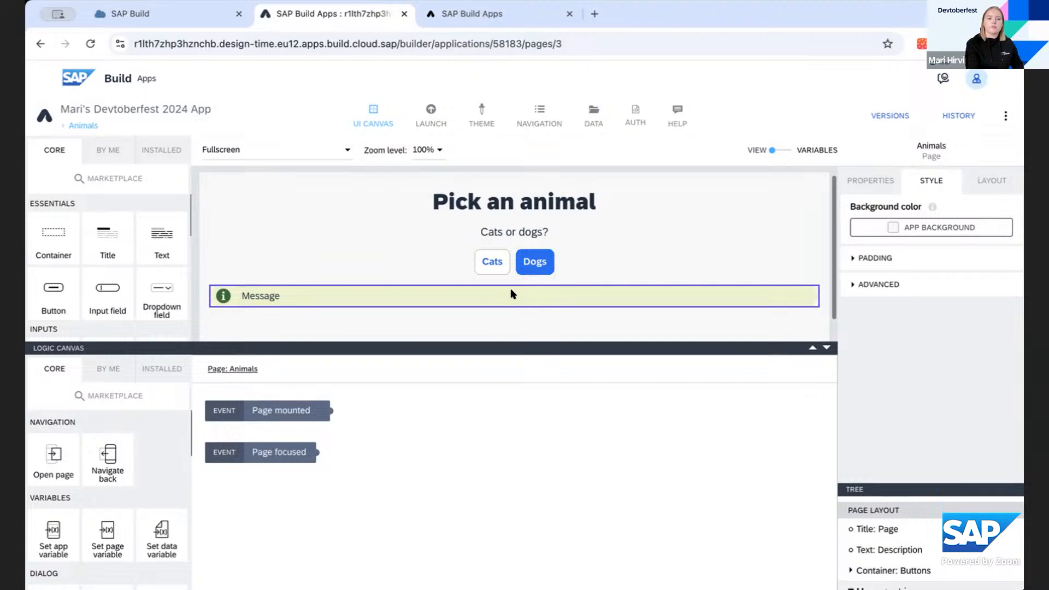
scroll(508, 299, "up", 1)
Step: Enlarge the page canvas and review the Message strip's style classes and the list of self-made components
left_click_drag(508, 350, 503, 526)
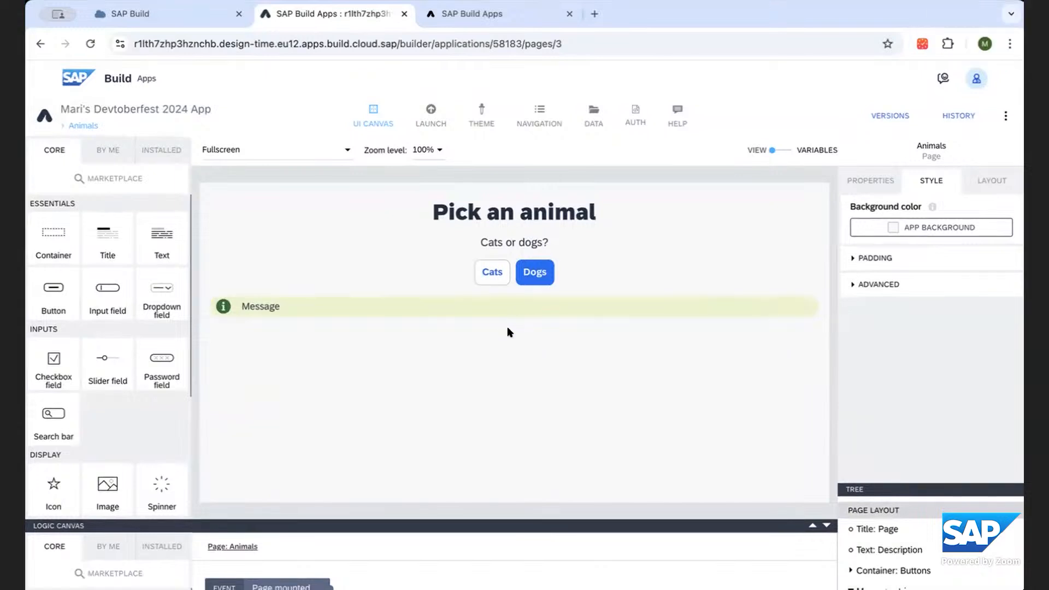
left_click(513, 307)
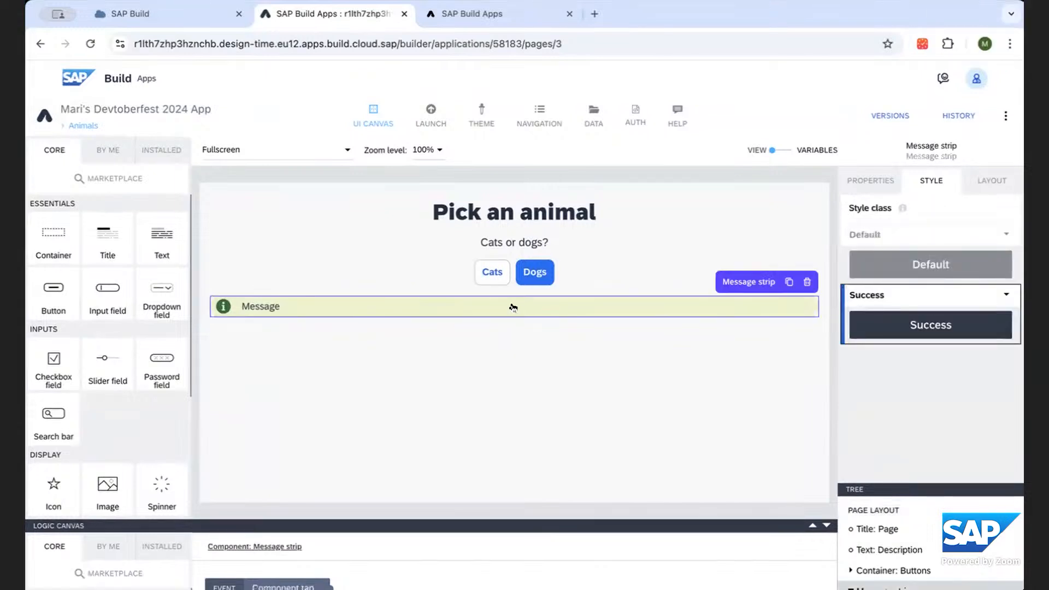
left_click(107, 150)
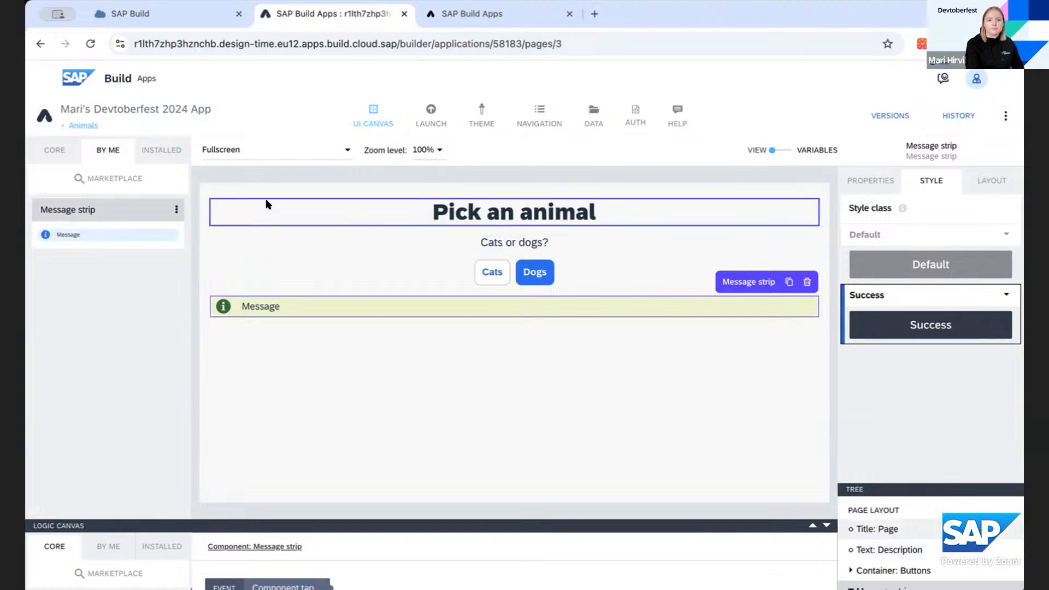
left_click(506, 381)
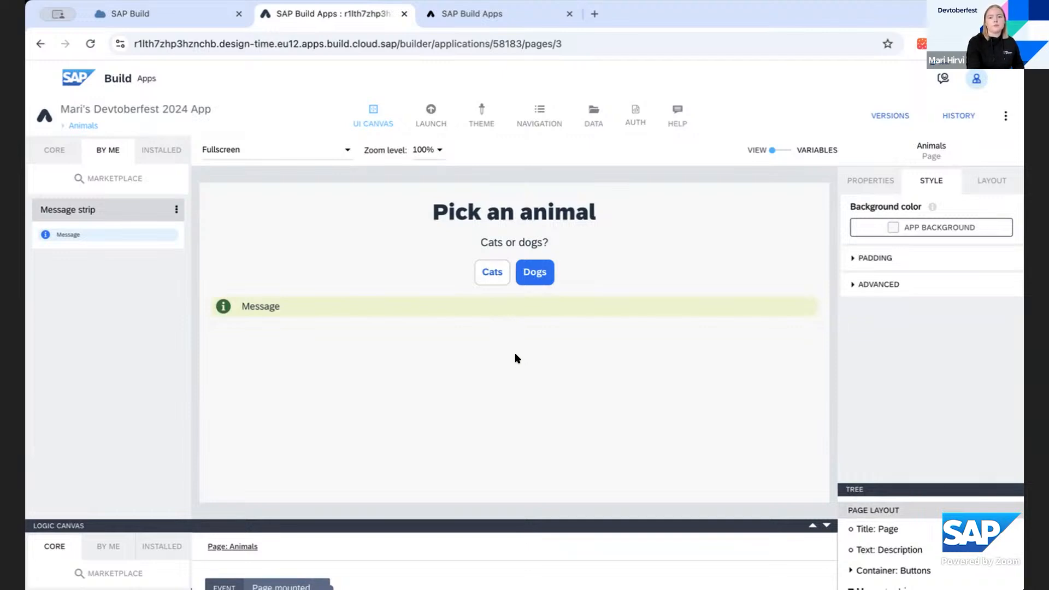
Step: Enlarge the component tree and logic canvas, and check the app and page variables of the Animals page
left_click_drag(935, 490, 944, 326)
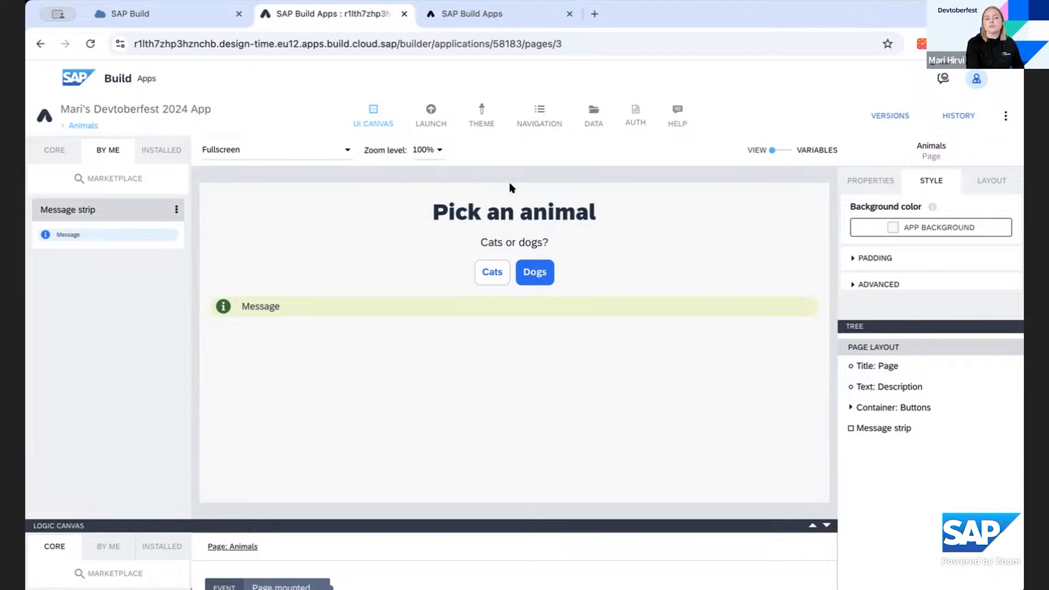
left_click(787, 149)
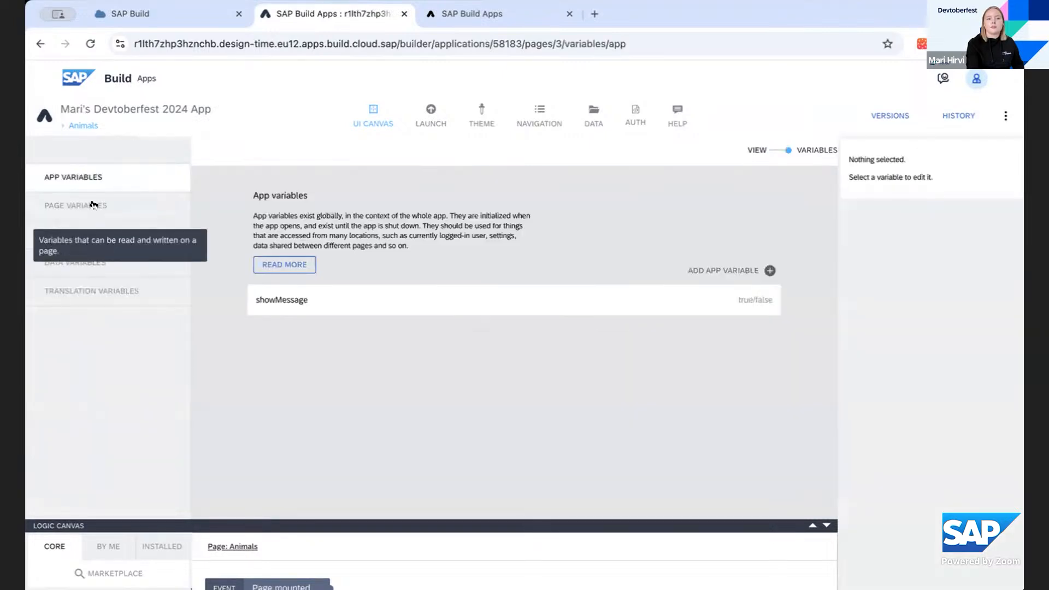
left_click(93, 205)
left_click(772, 151)
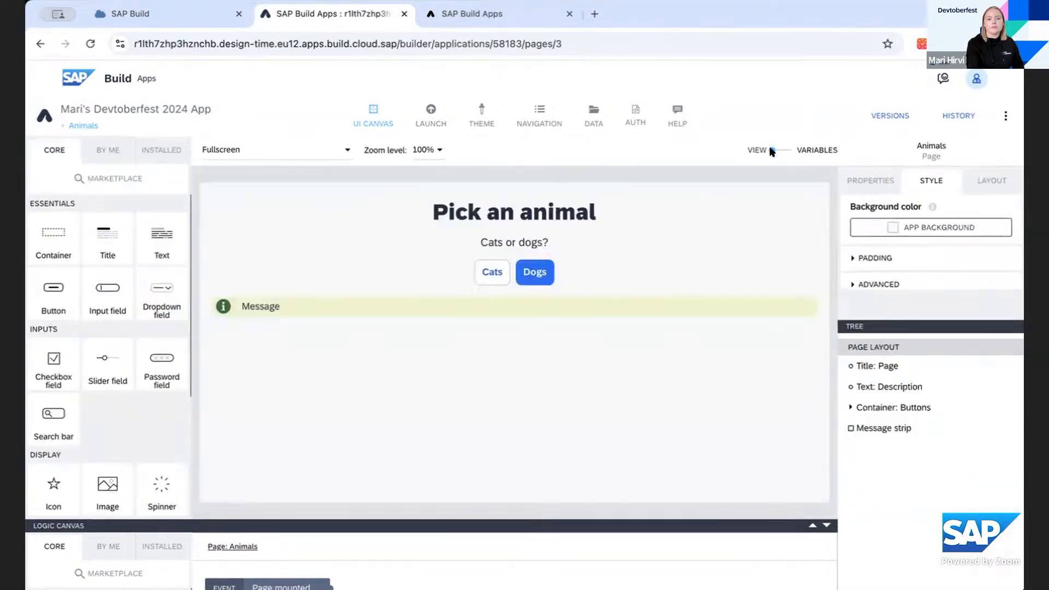
left_click(469, 524)
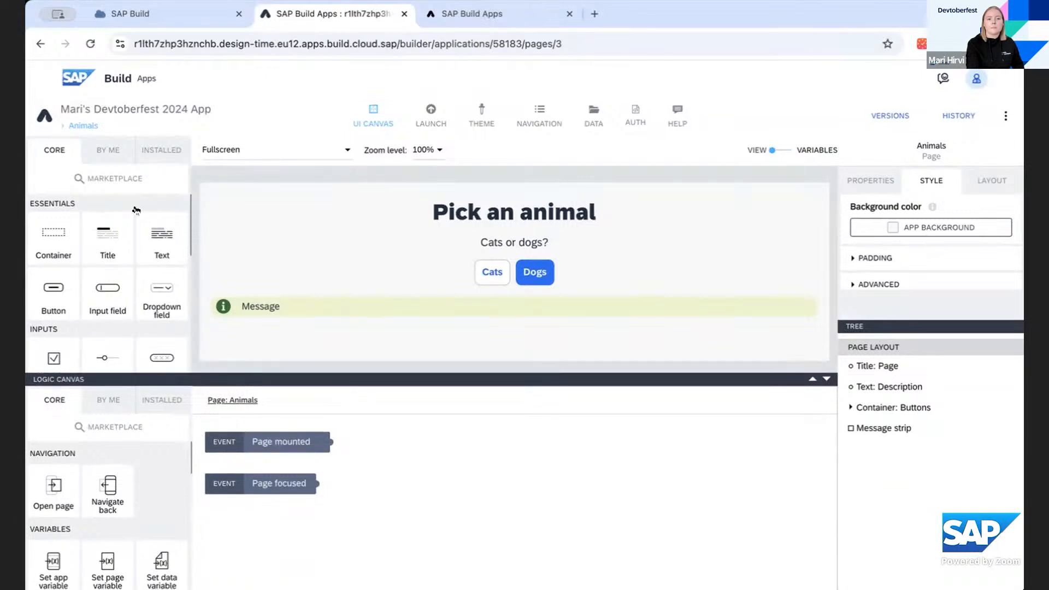
Step: Open the Global canvas and examine the Show message event's logic flow and the app variables
left_click(79, 126)
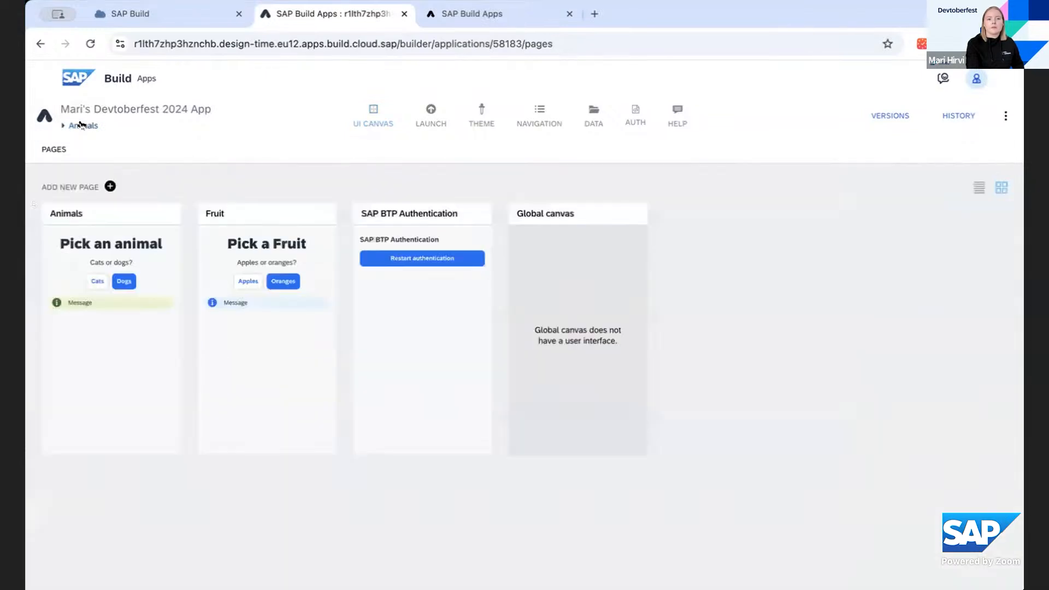
left_click(544, 305)
left_click_drag(541, 381, 514, 250)
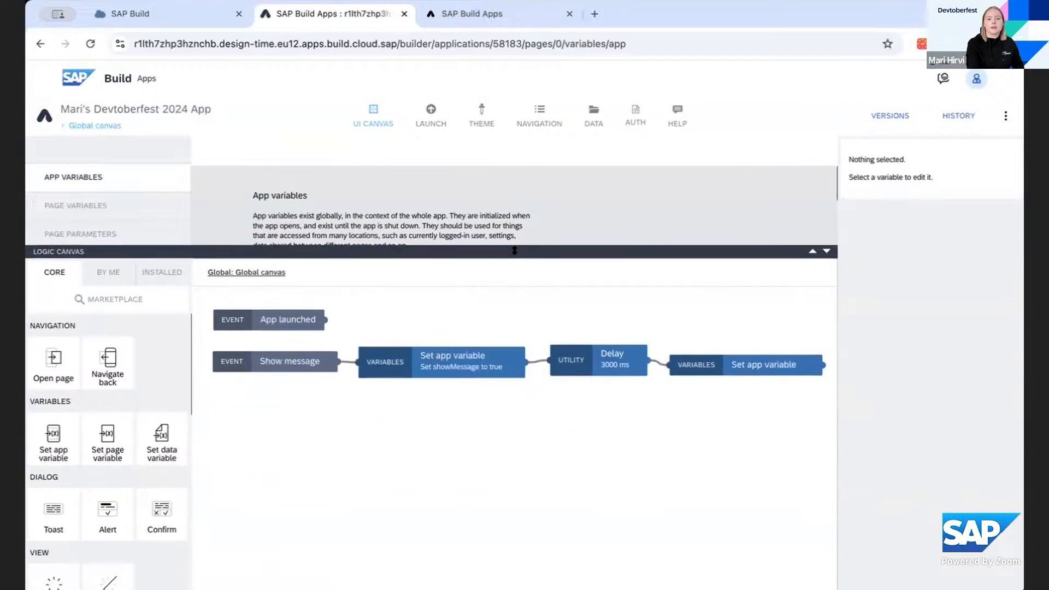
left_click(310, 362)
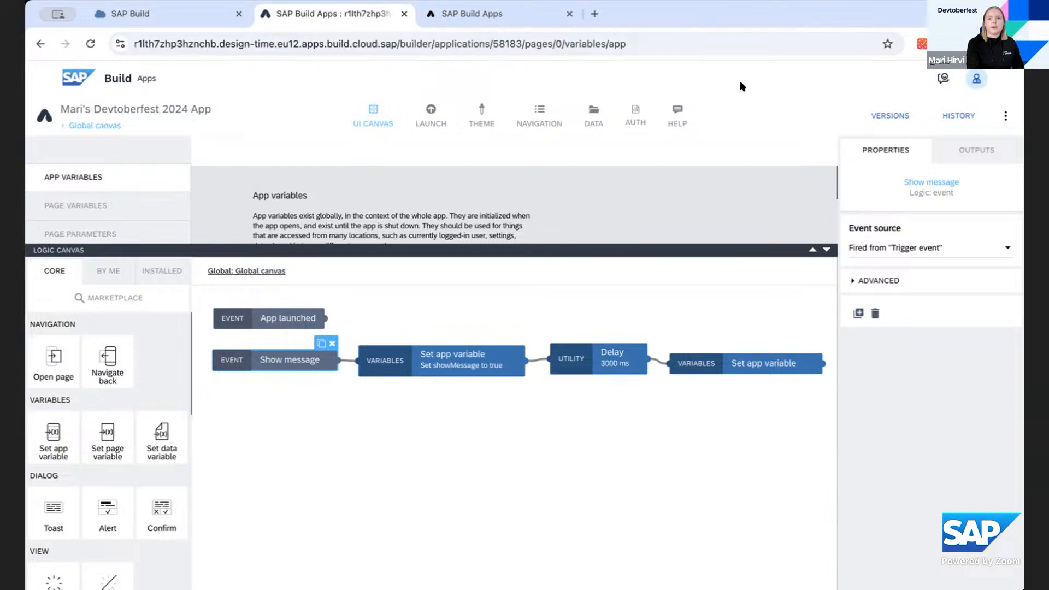
left_click(534, 250)
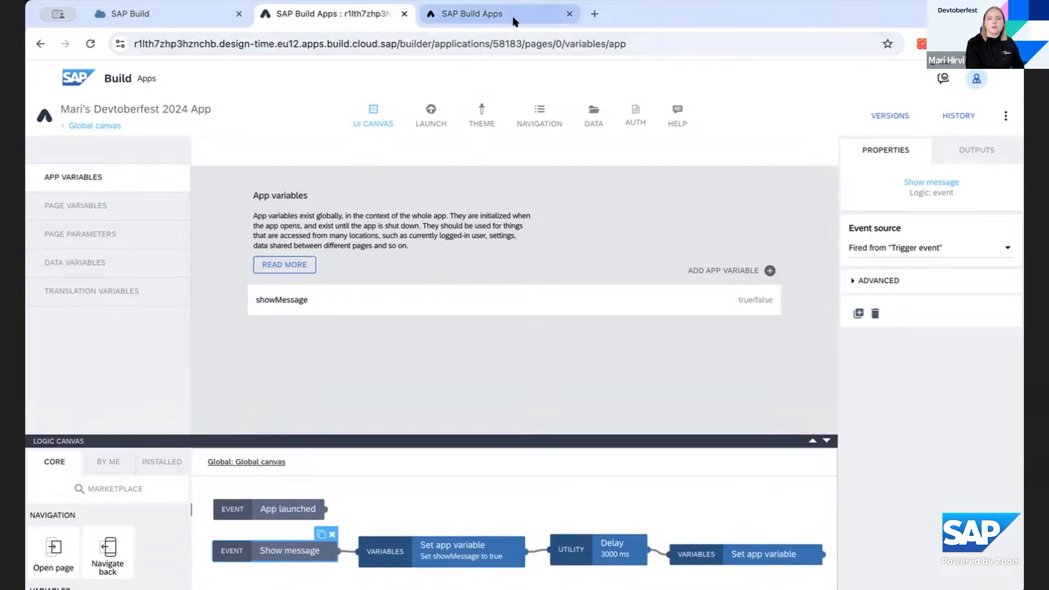
Step: Review the app's change history, including the older entries available for rollback, and close it
left_click(960, 115)
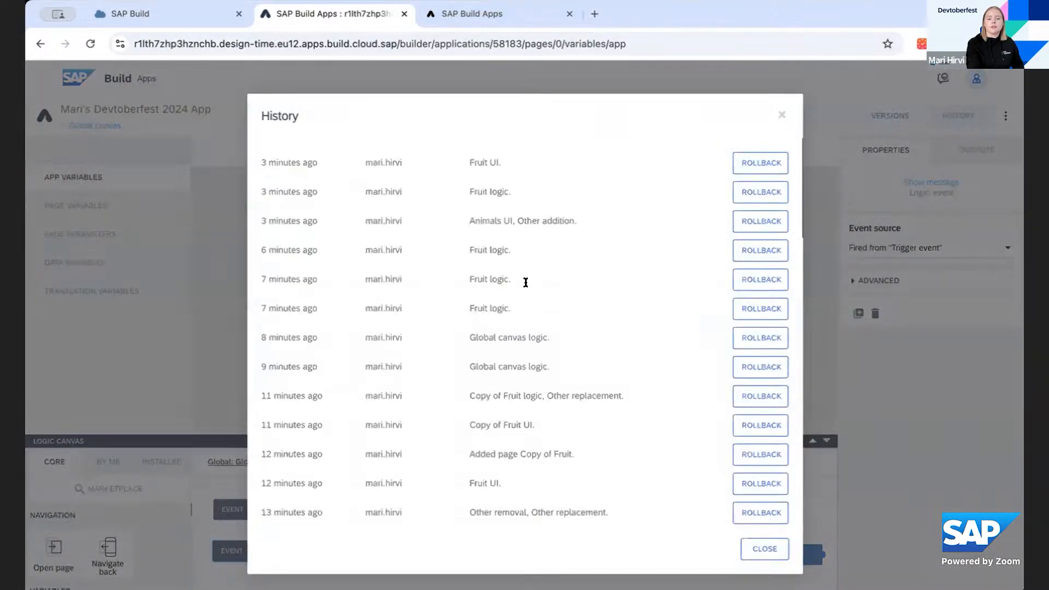
scroll(546, 265, "down", 15)
scroll(533, 272, "down", 4)
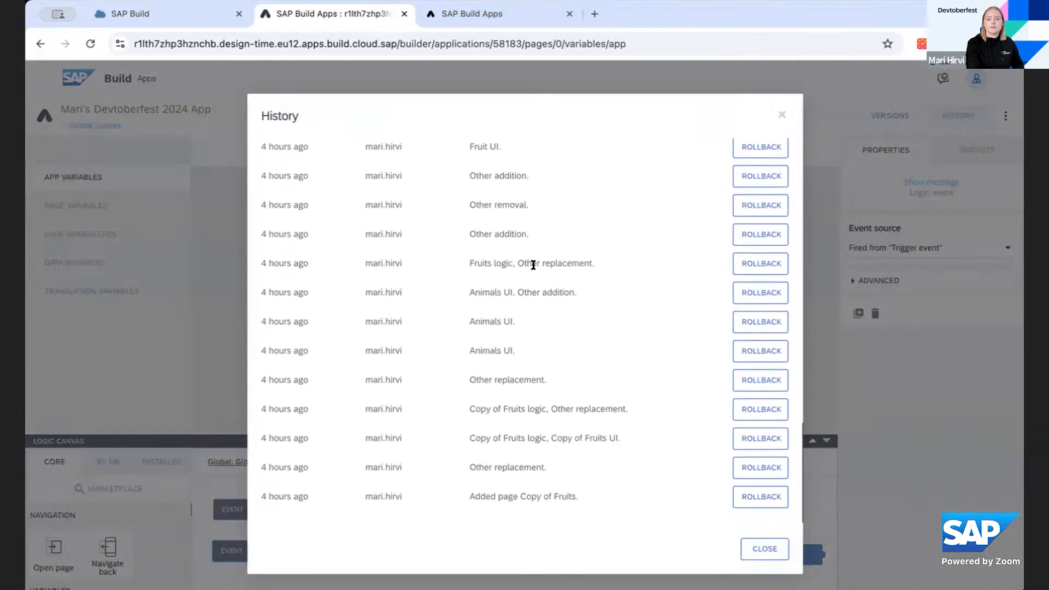
scroll(526, 262, "up", 10)
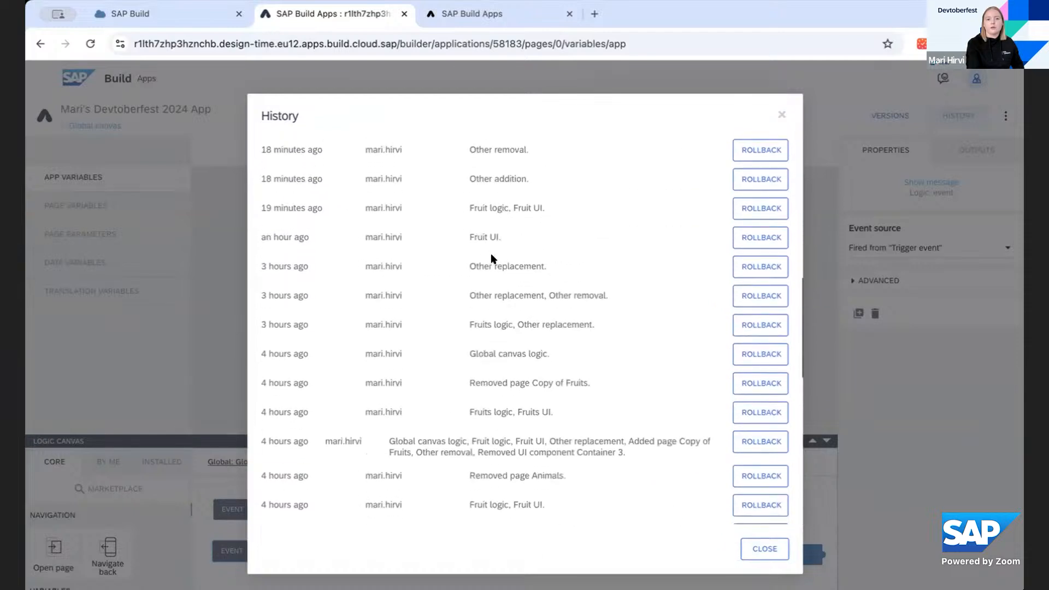
scroll(513, 254, "down", 3)
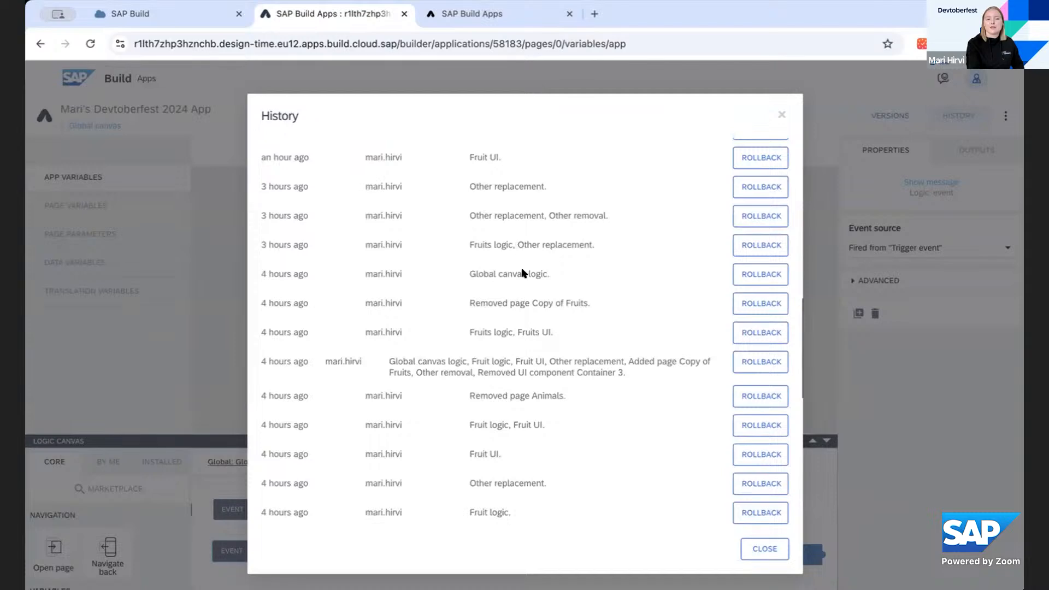
left_click(781, 115)
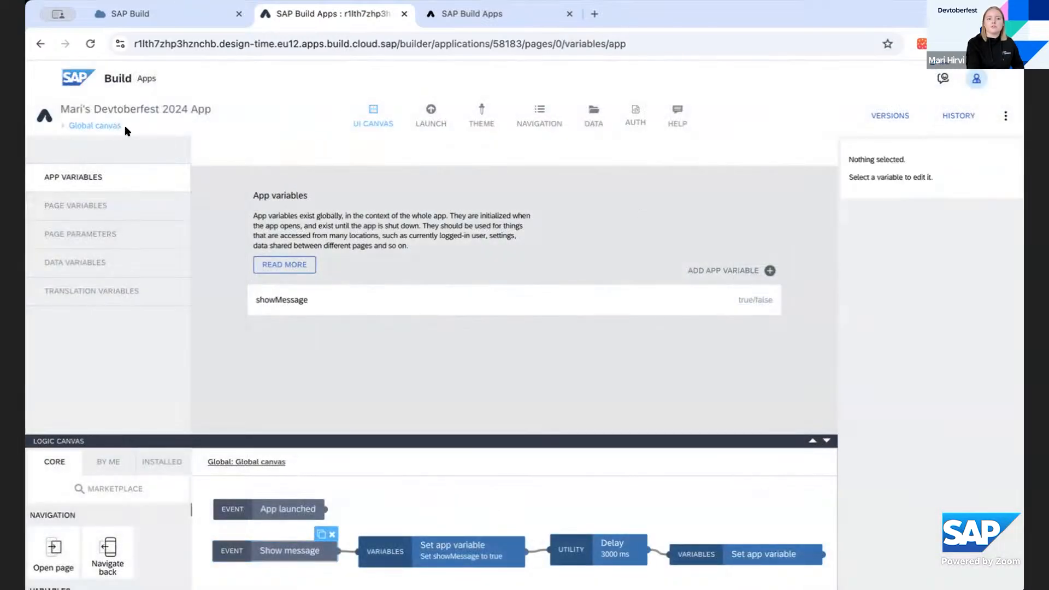
Step: Return to the Animals page and review the release details and notes of version 1.0.0 in the app's version list
left_click(107, 126)
left_click(159, 252)
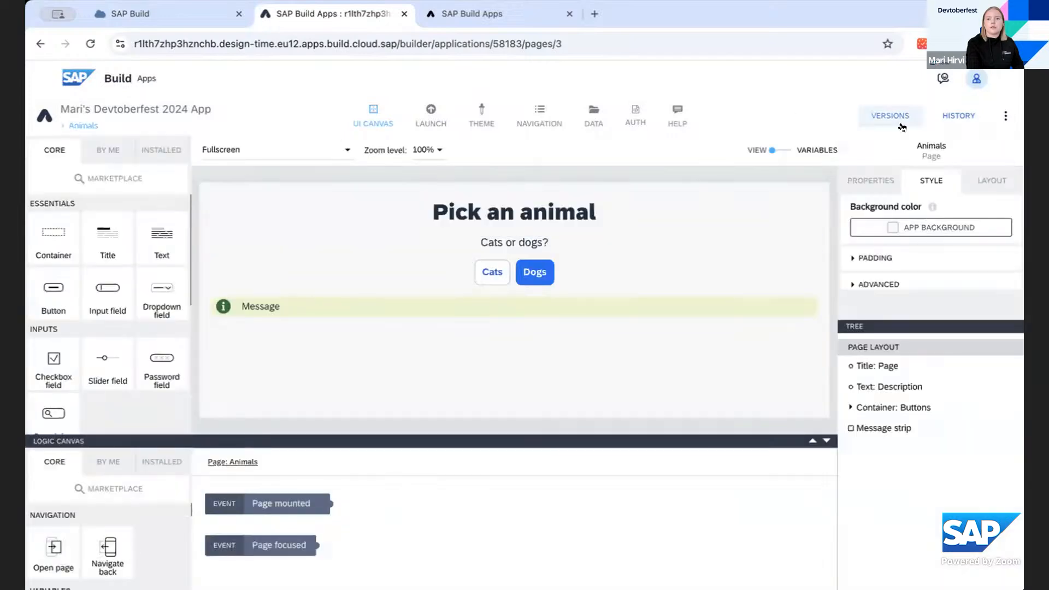
left_click(902, 119)
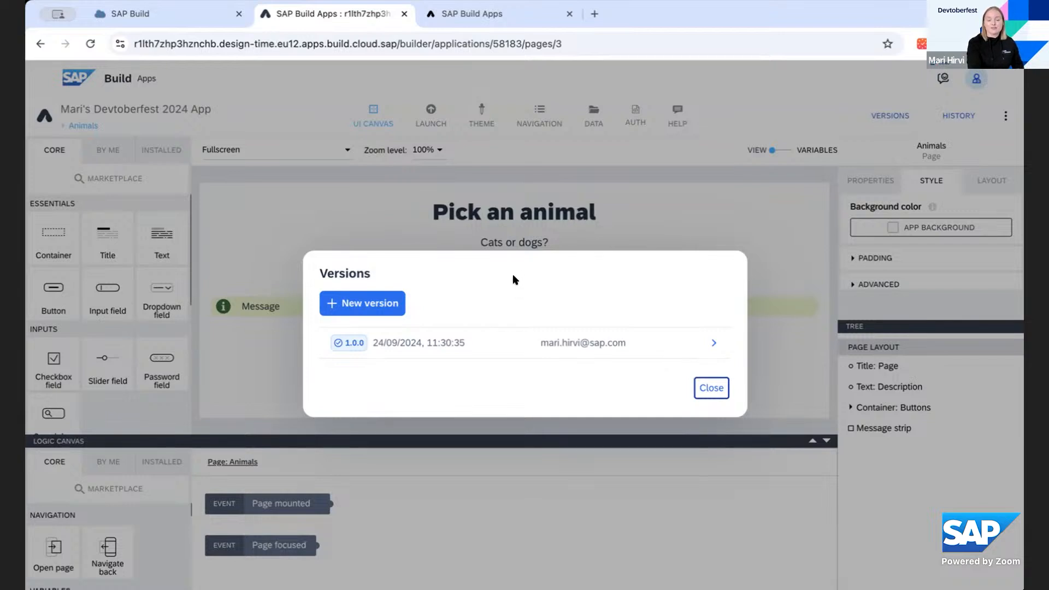
left_click(528, 283)
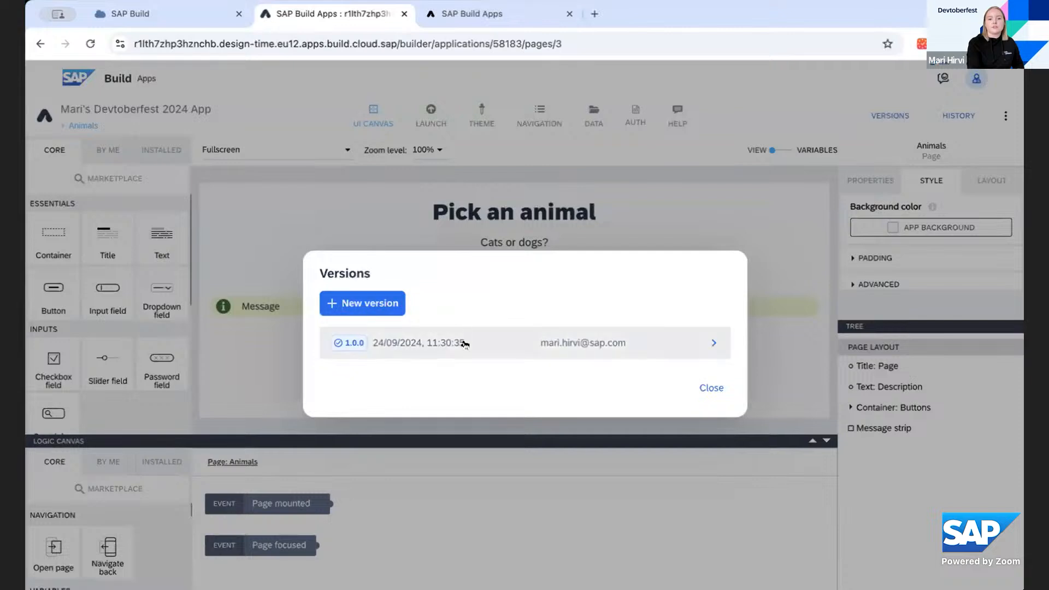
left_click(446, 344)
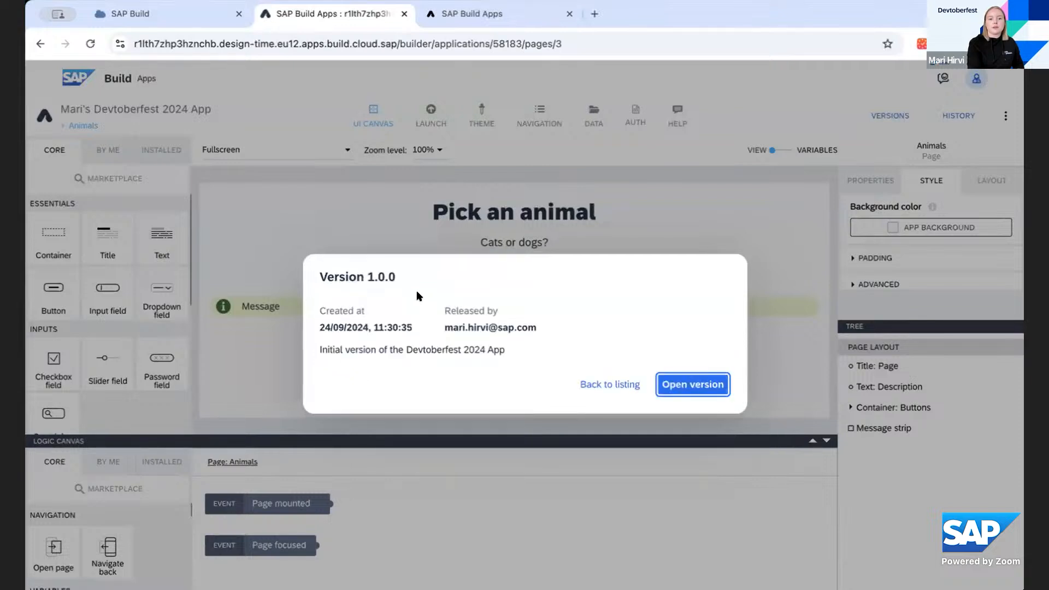
left_click_drag(318, 349, 510, 349)
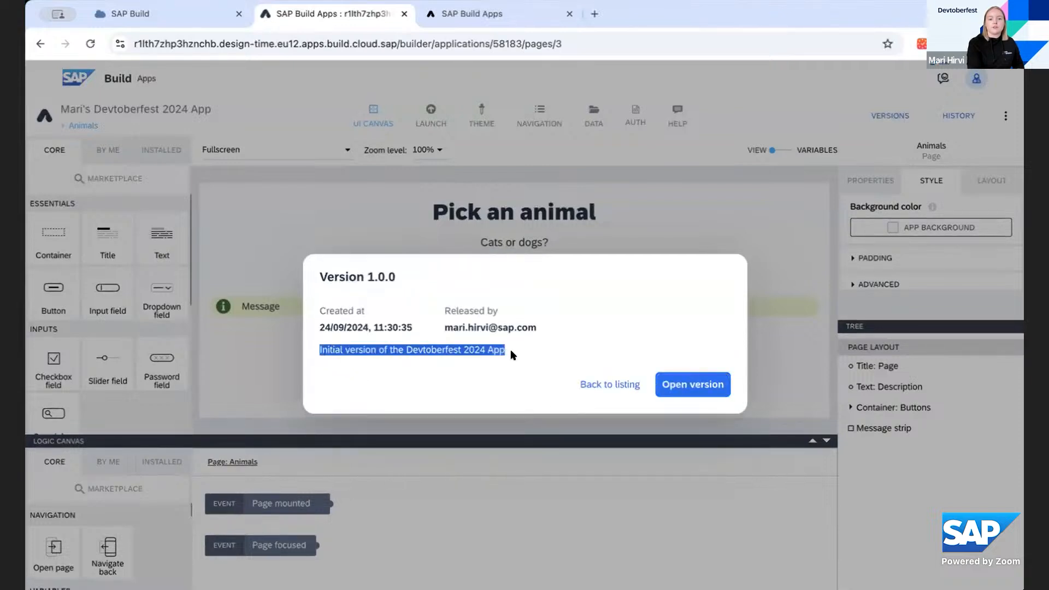
left_click(510, 350)
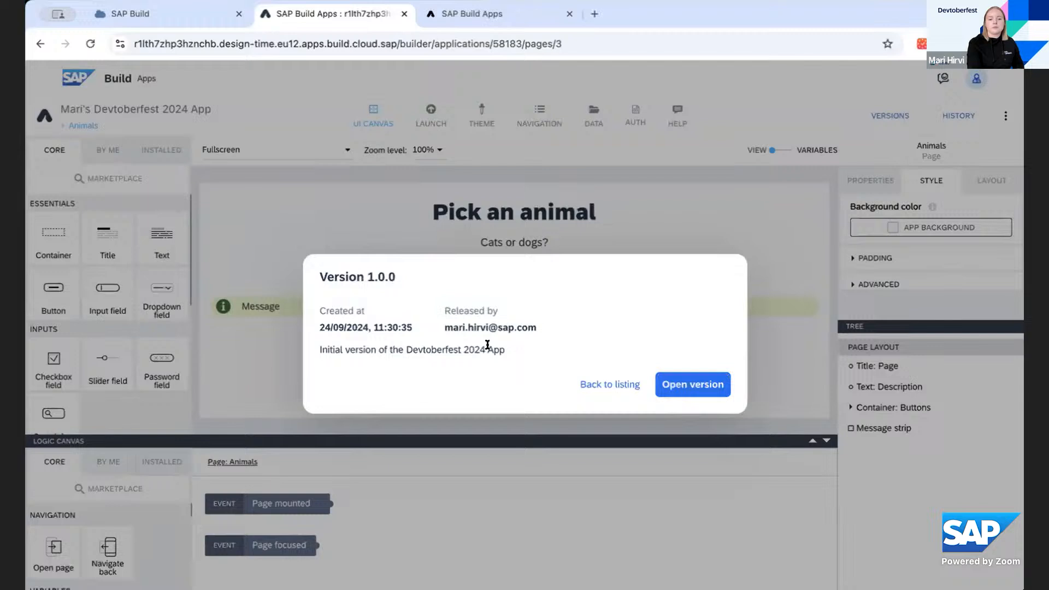
left_click(596, 385)
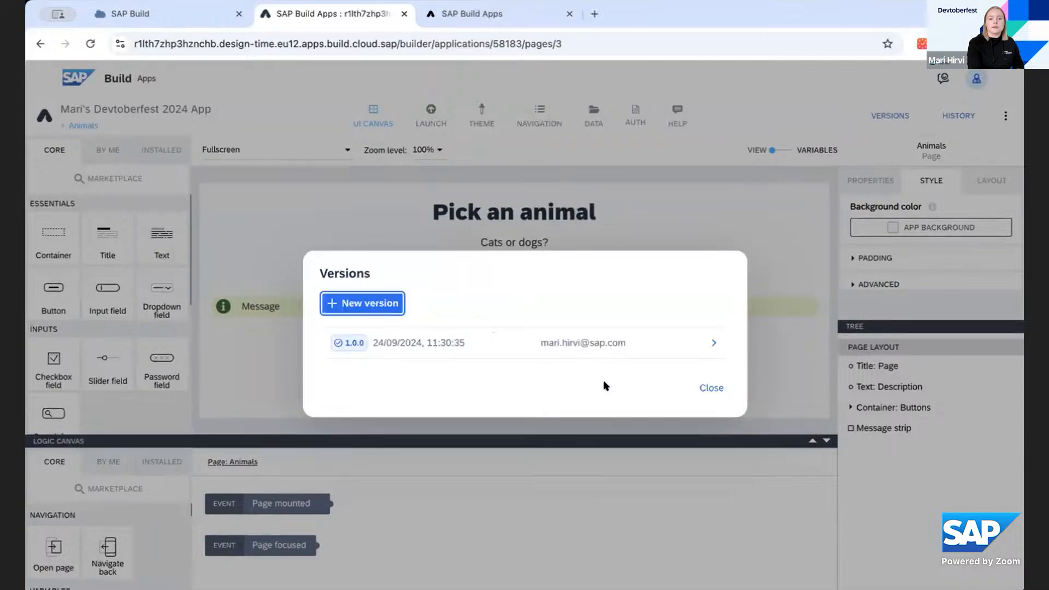
Step: Release version 1.1.0 as minor changes with the release notes "Added Animals page and logic for message strip visibility."
left_click(345, 302)
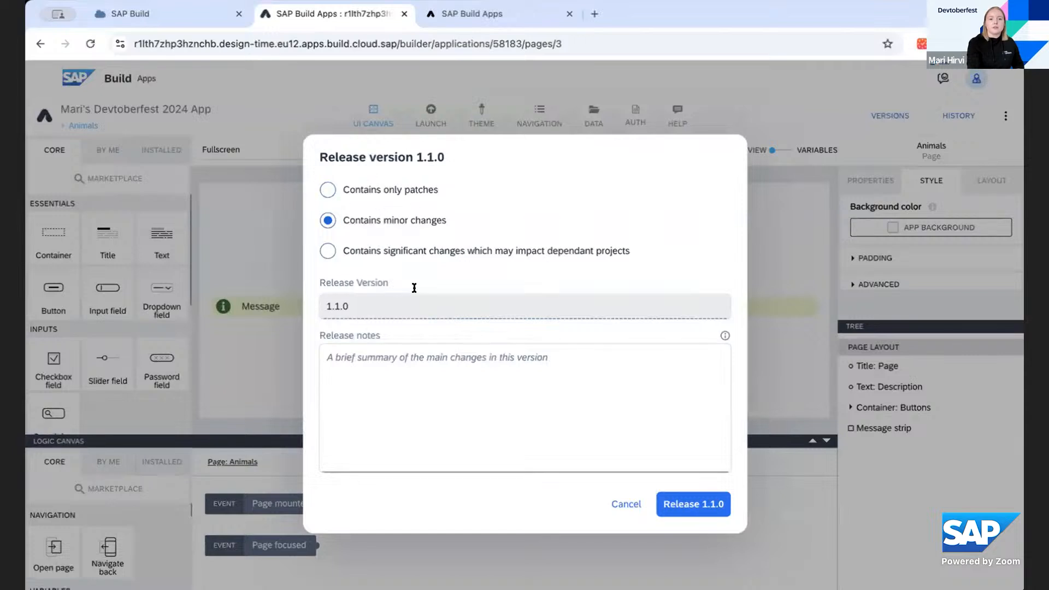
left_click(419, 358)
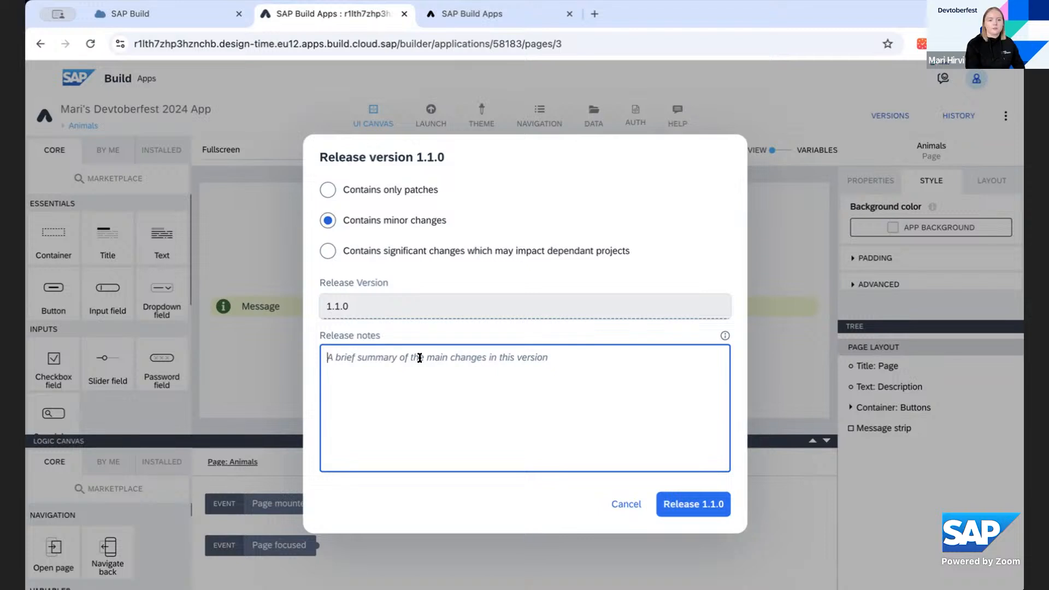
type("Added ")
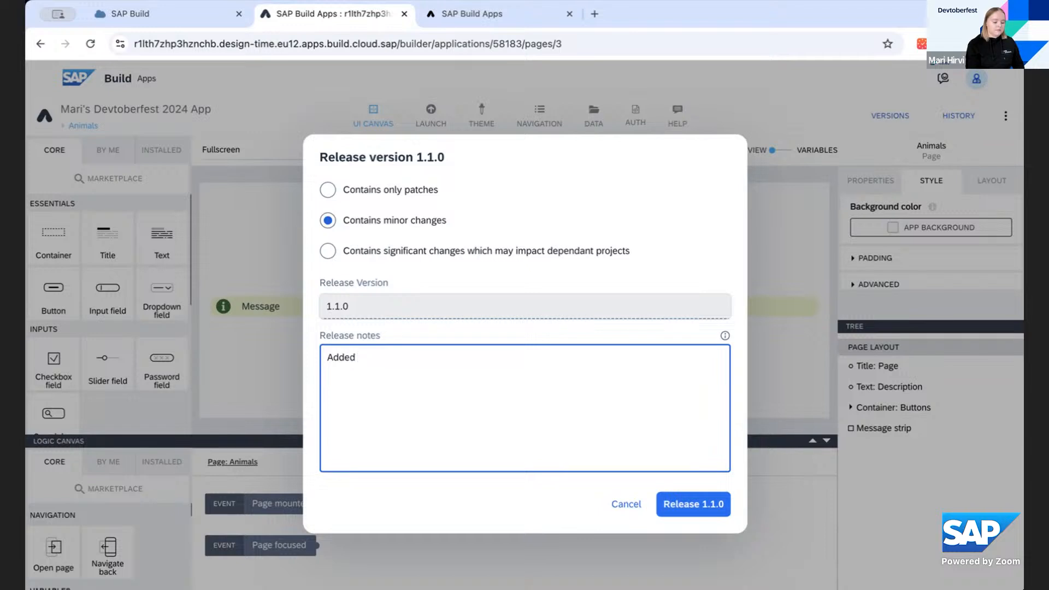
type("Animals page, c")
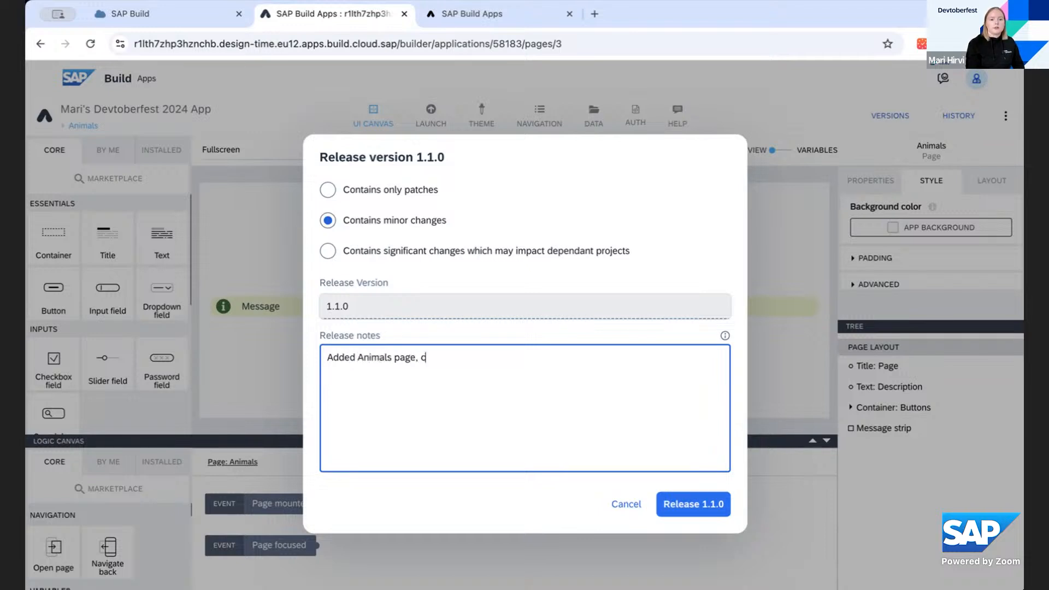
type("e")
key("BackSpace")
type("and logi")
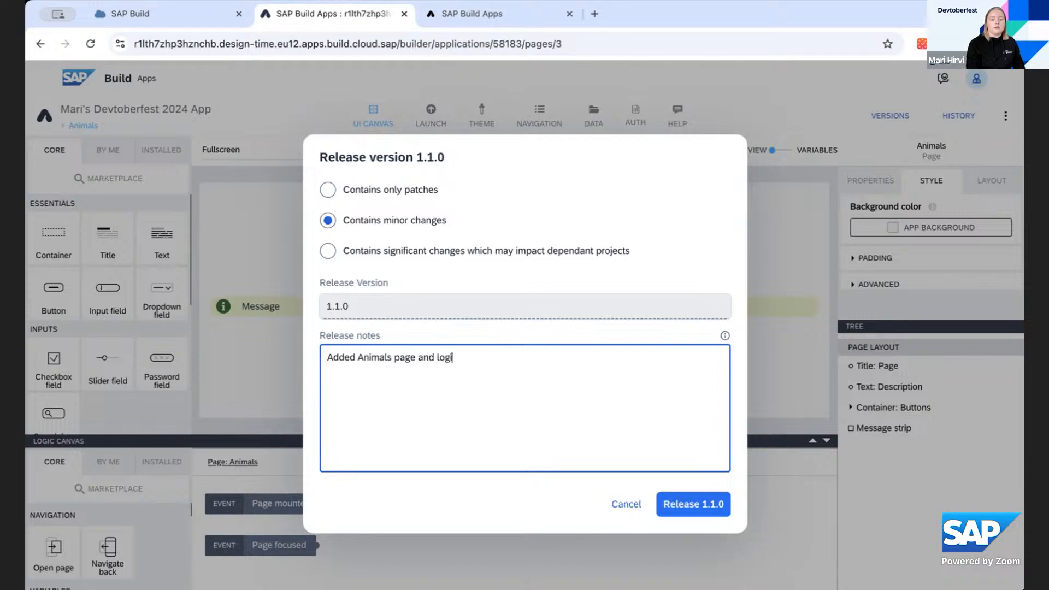
type("c for mes")
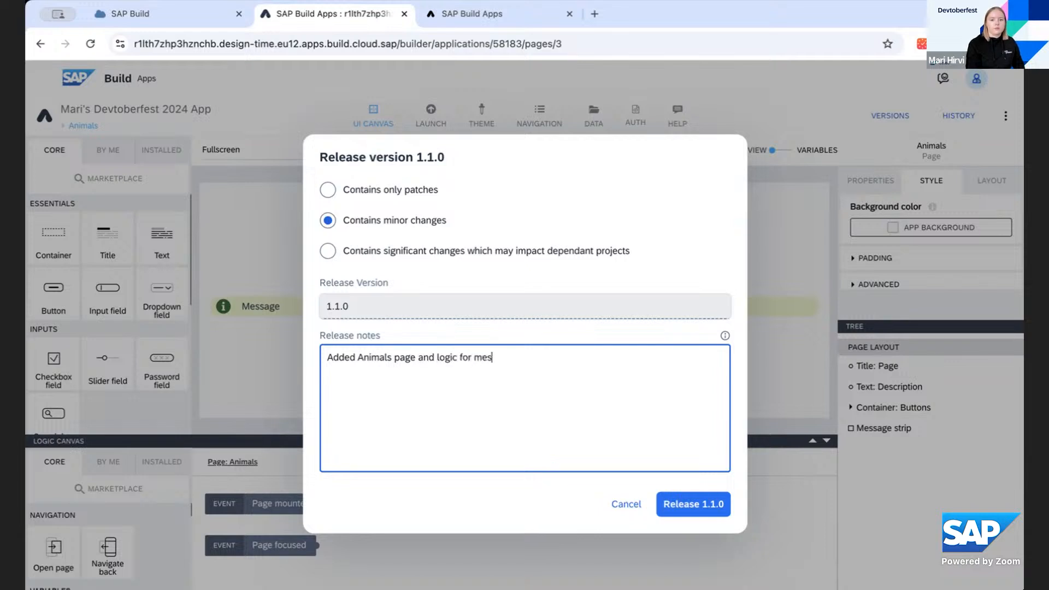
type("sage strip visib")
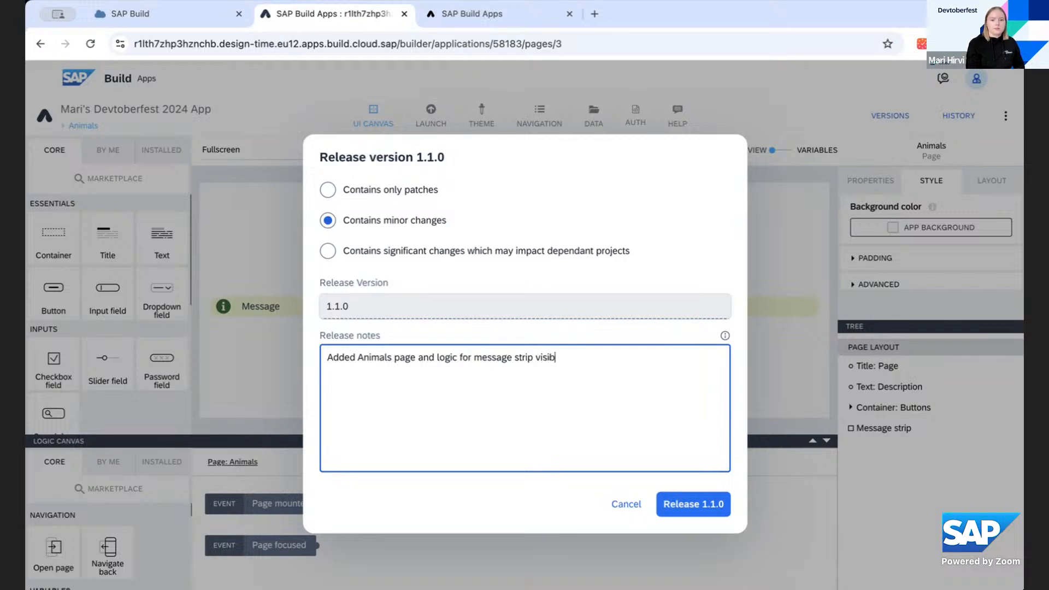
type("ility.")
left_click(693, 503)
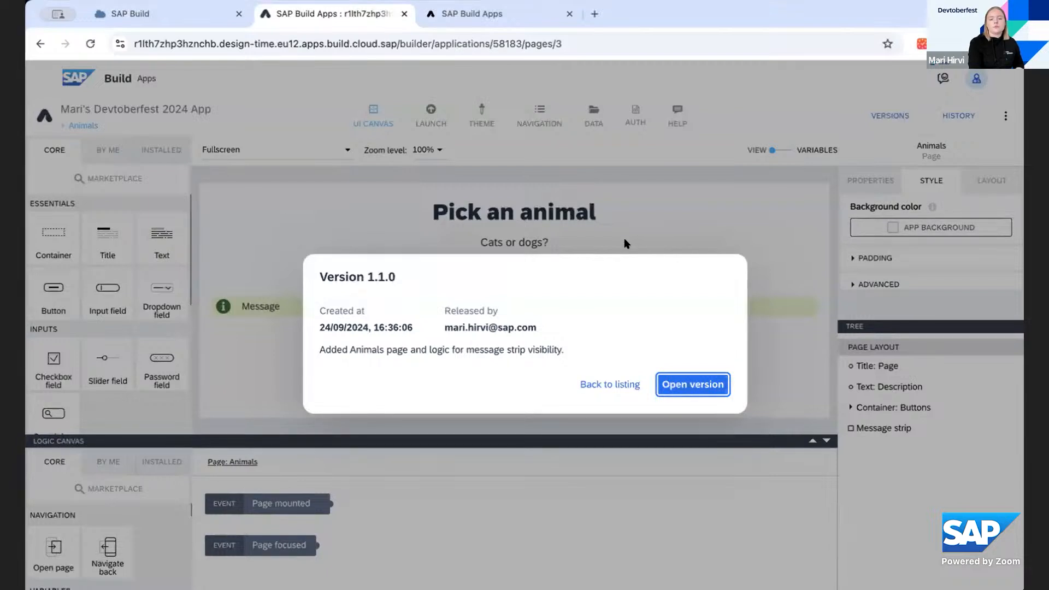
Step: Open released version 1.1.0, switch to version 1.0.0, and inspect its page overview and First page
left_click(693, 384)
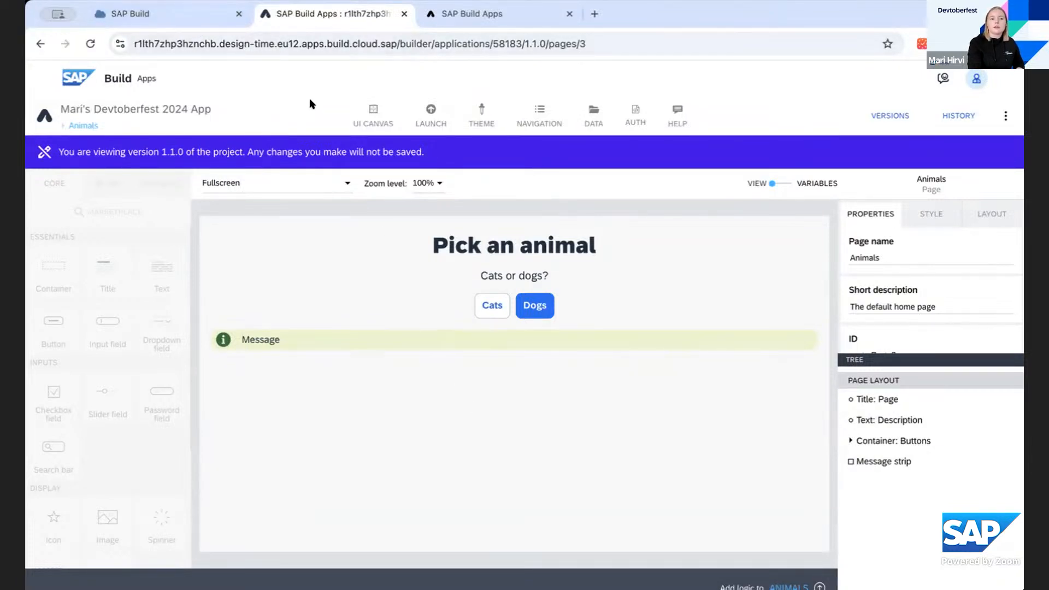
left_click(873, 116)
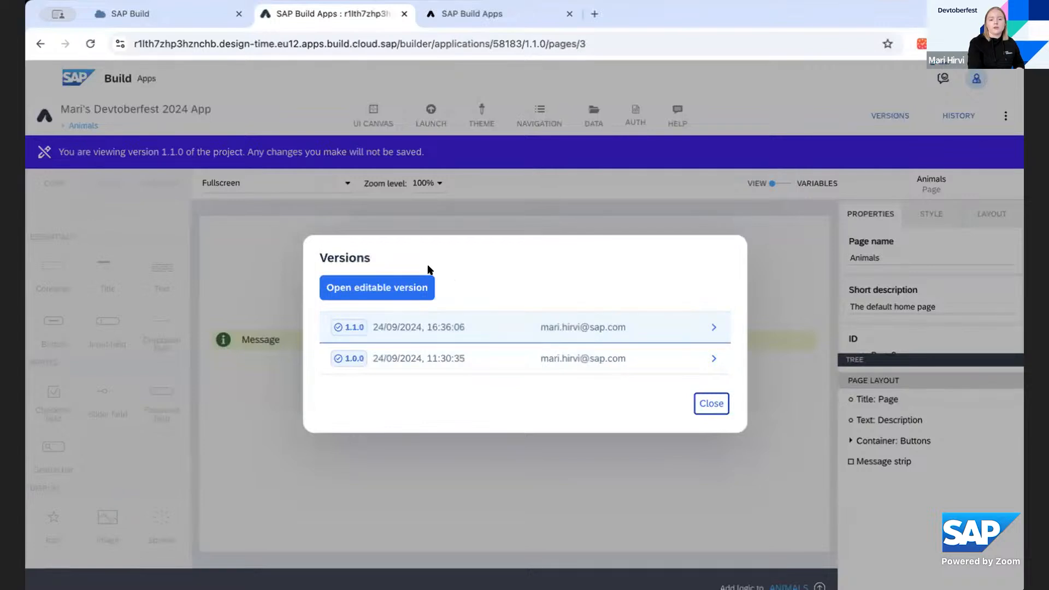
left_click(500, 359)
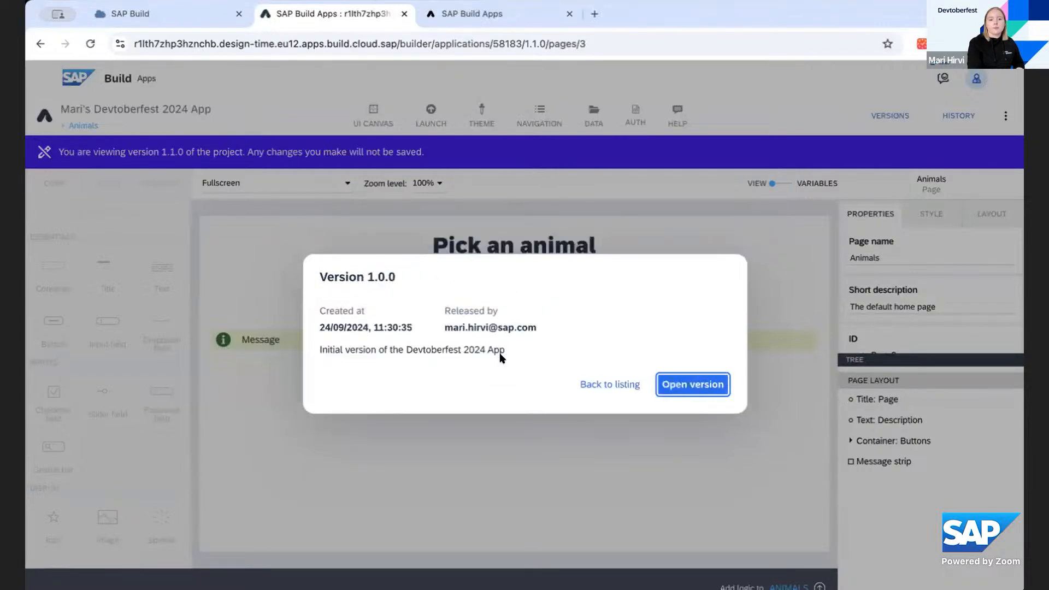
left_click(687, 385)
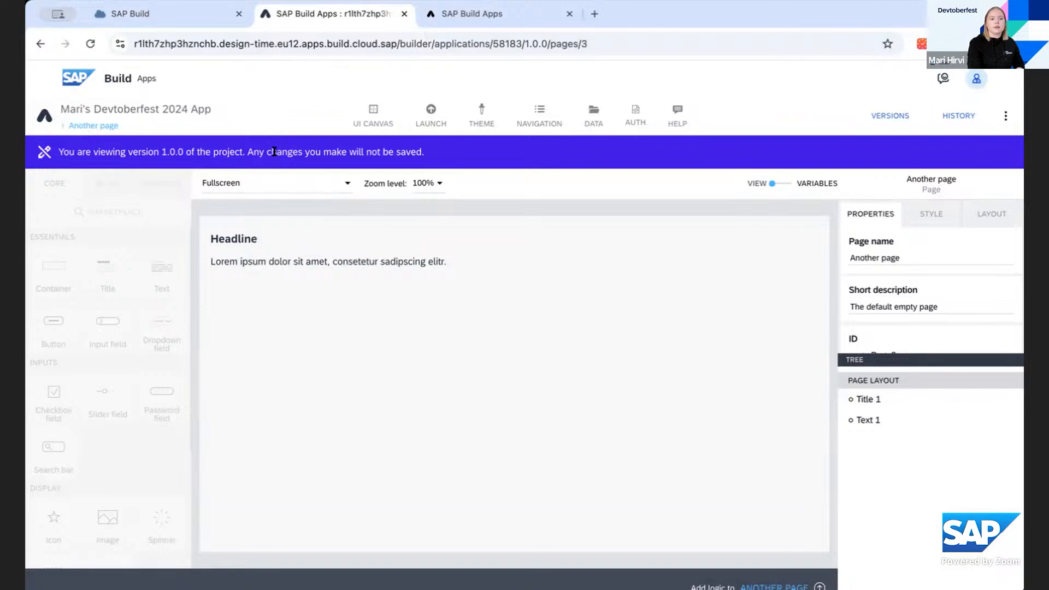
left_click(107, 125)
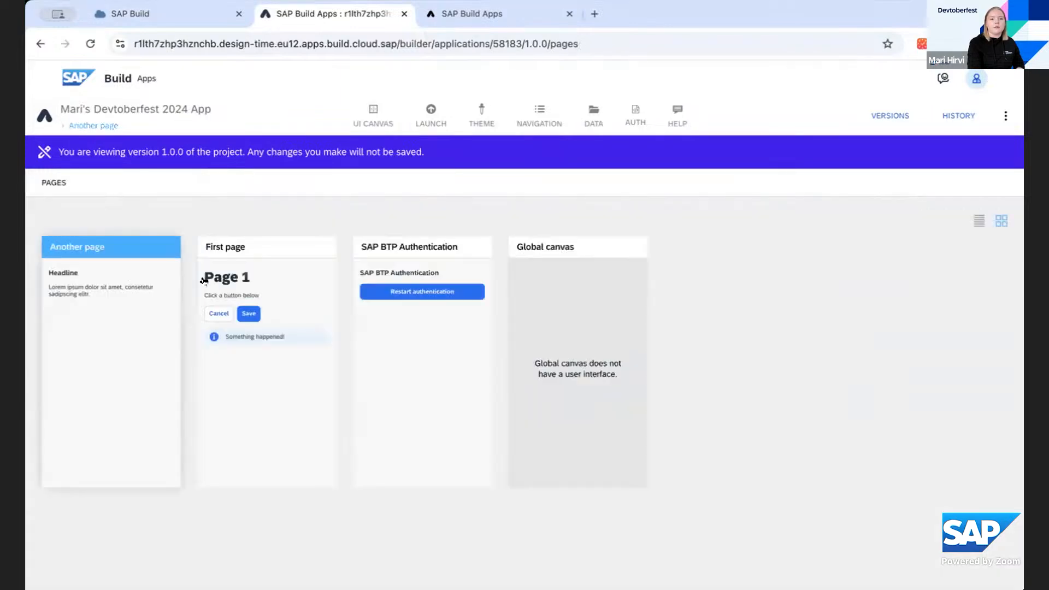
left_click(256, 266)
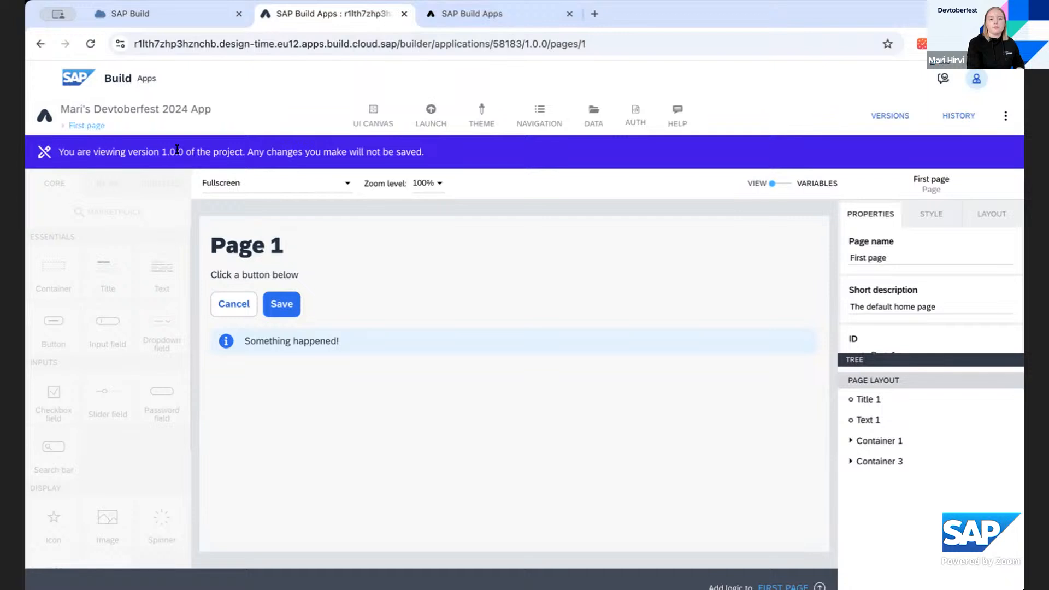
Step: Open the web preview of the Devtoberfest 2024 app in its released version 1.0.0
left_click(431, 115)
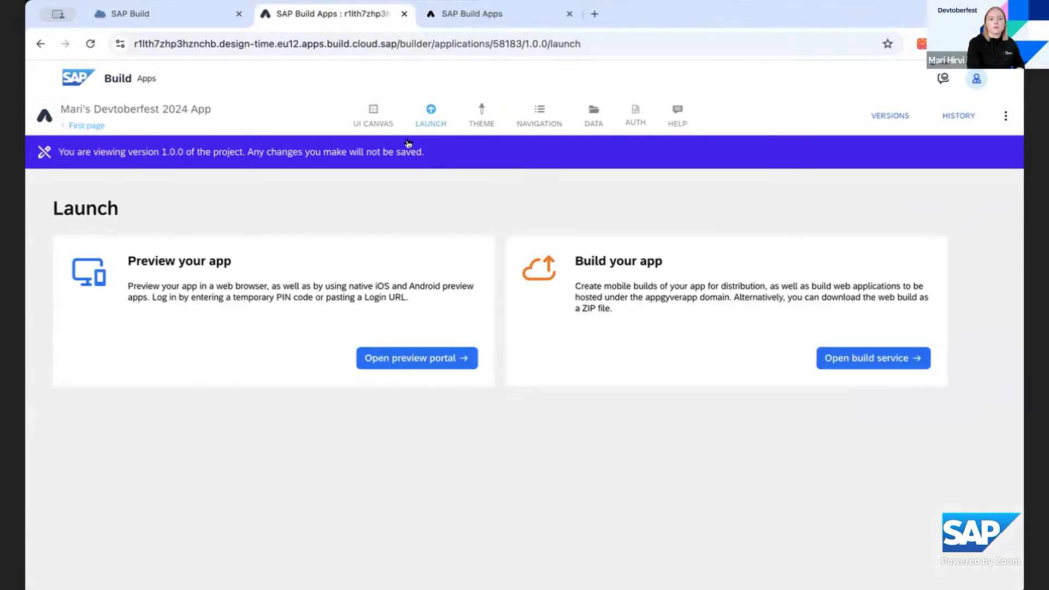
left_click(400, 356)
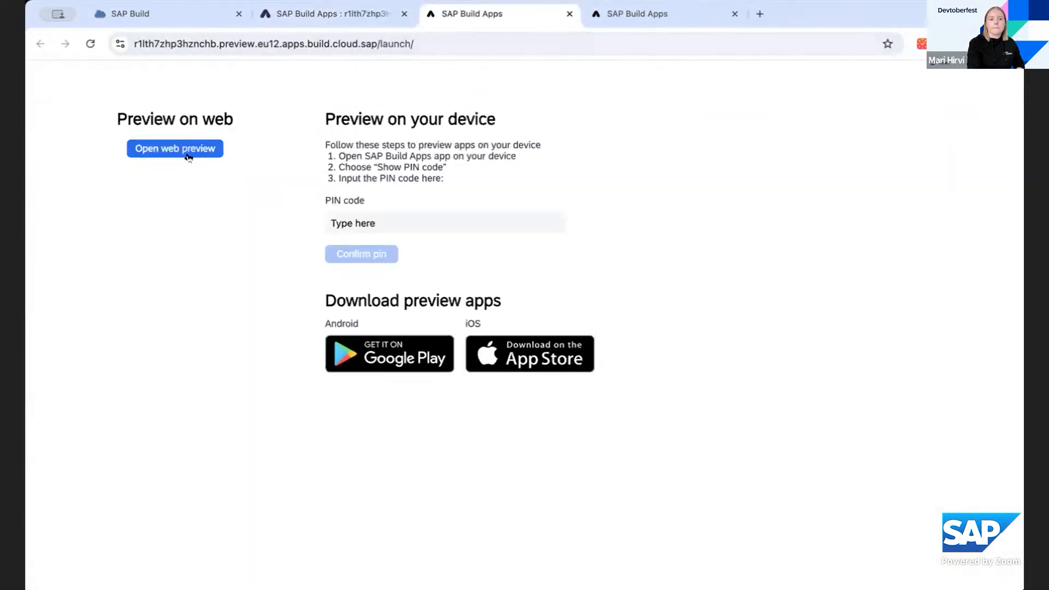
left_click(188, 158)
left_click(232, 214)
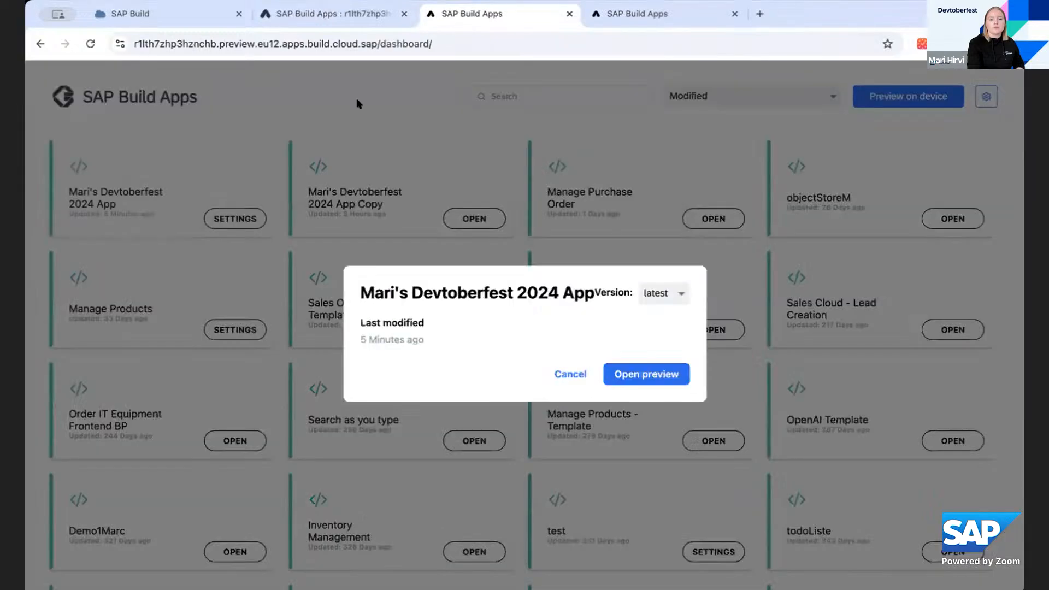
left_click(665, 296)
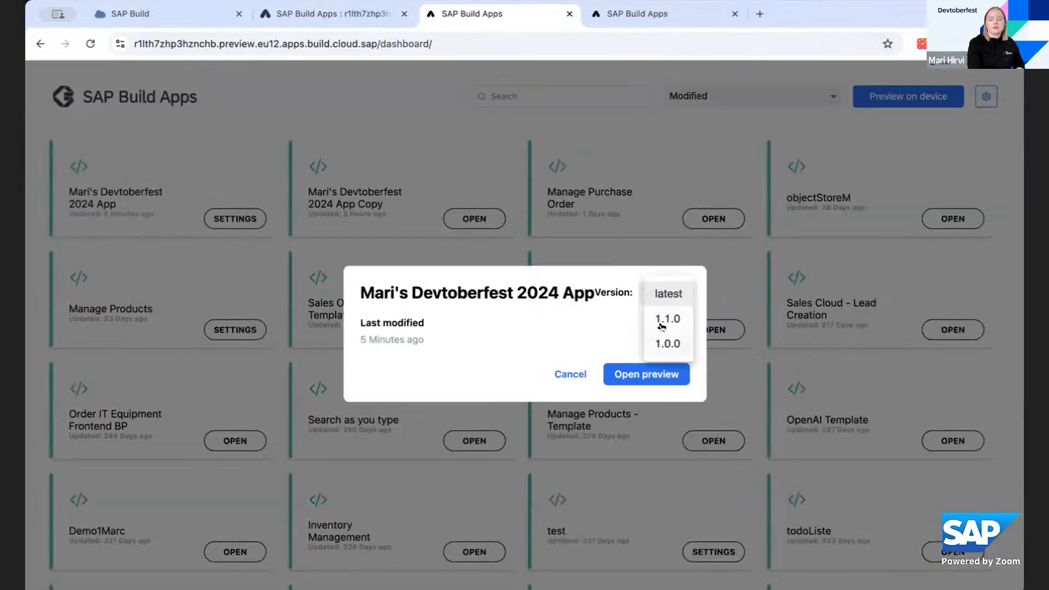
left_click(665, 343)
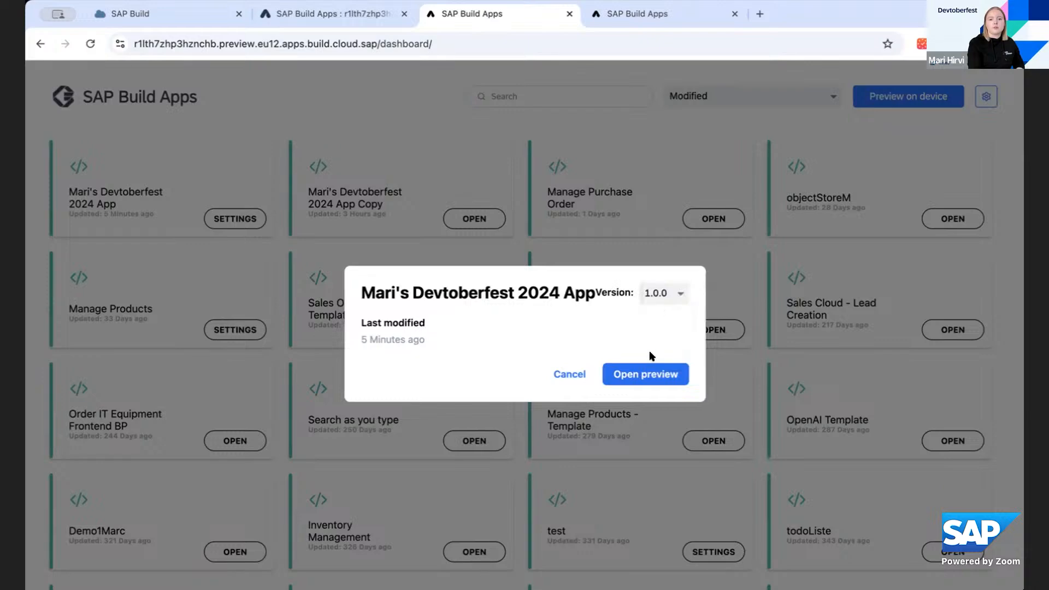
left_click(646, 371)
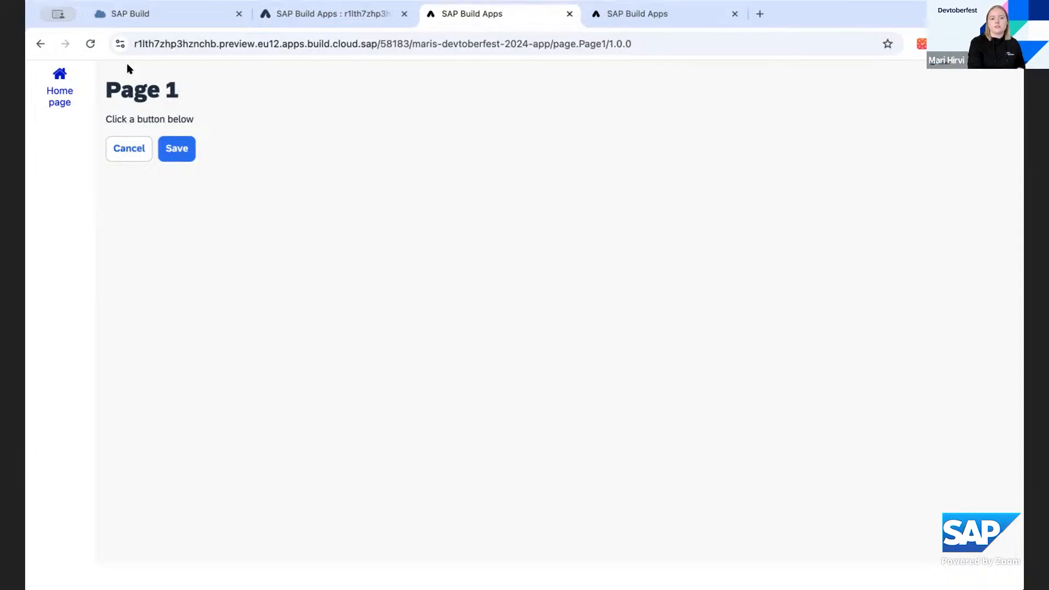
Step: Return to the version 1.0.0 canvas and inspect the logic of the Save and Cancel buttons, the message strip container and the First page
left_click(302, 14)
left_click(375, 118)
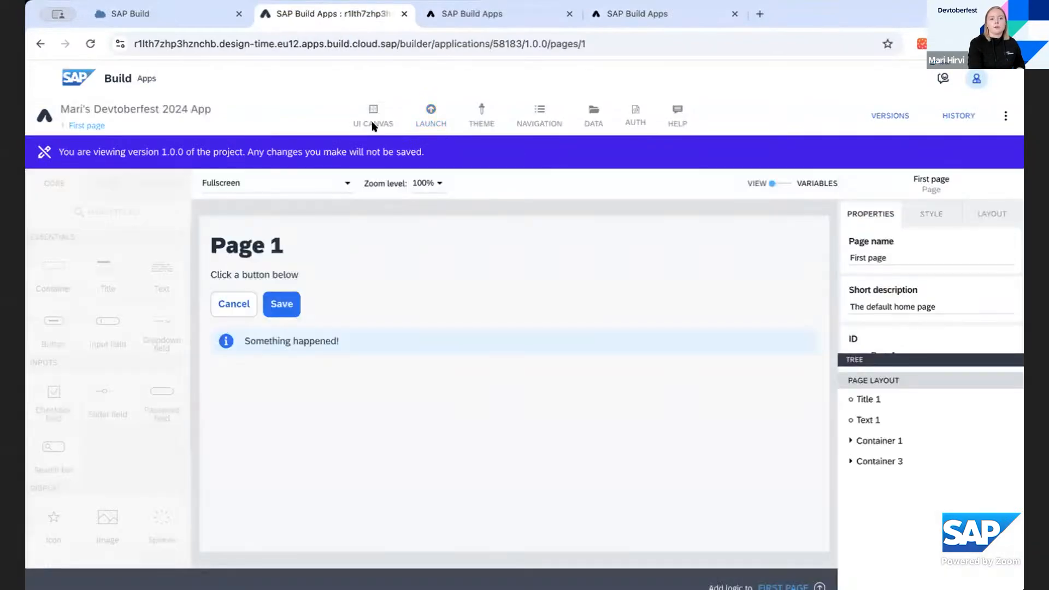
left_click(283, 303)
left_click(228, 304)
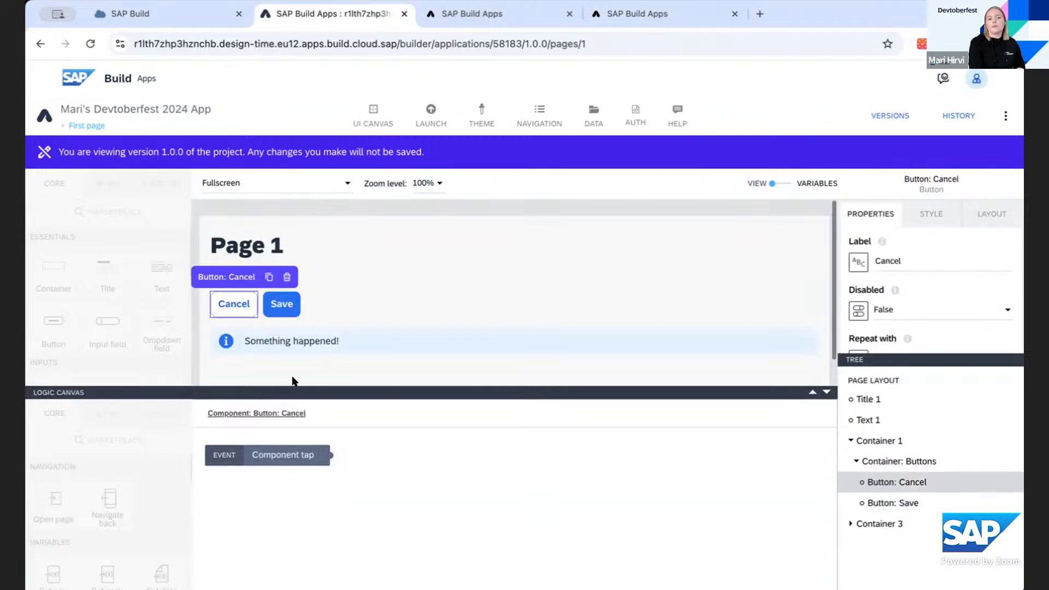
left_click(330, 343)
left_click(339, 331)
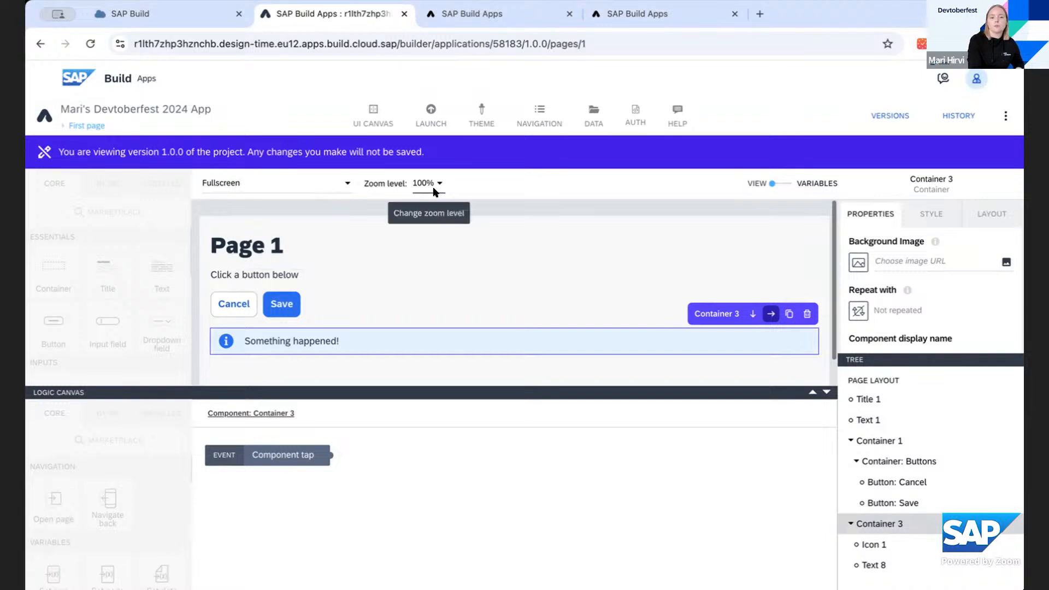
left_click(217, 21)
left_click(445, 22)
left_click(413, 23)
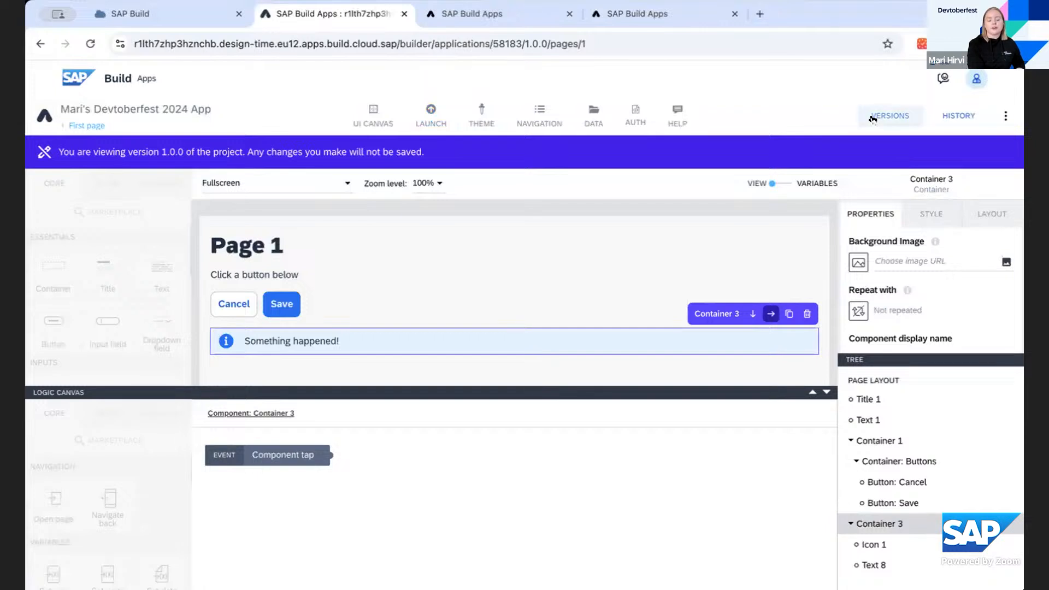
left_click(528, 290)
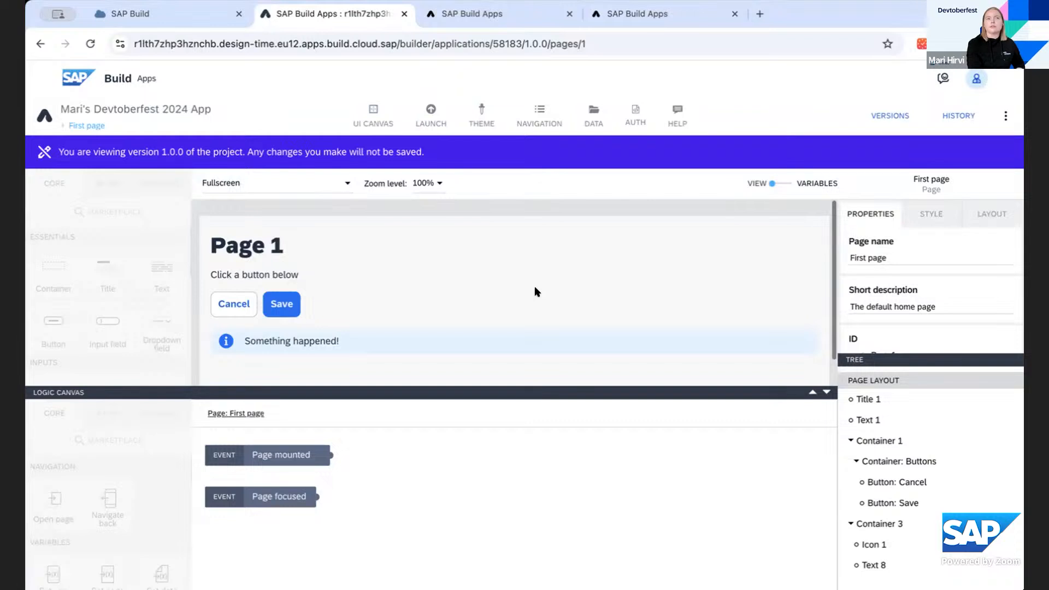